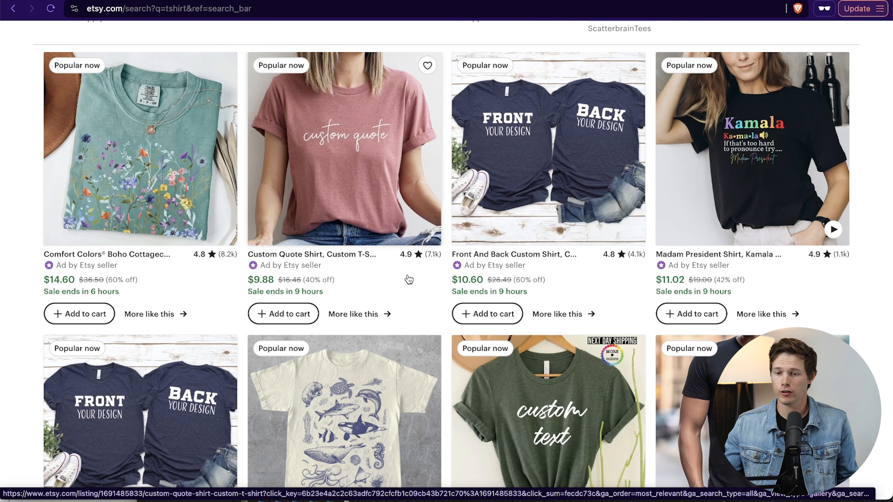
# - Browse the "tshirt" search results, examining the designs, prices, review counts and Popular now or Bestseller badges of the listings
pyautogui.scroll(3, 409, 280)
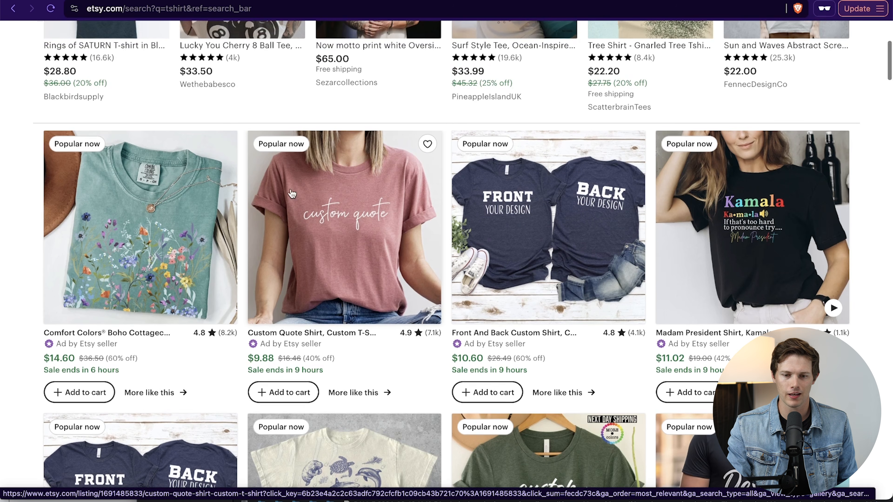
pyautogui.scroll(6, 388, 216)
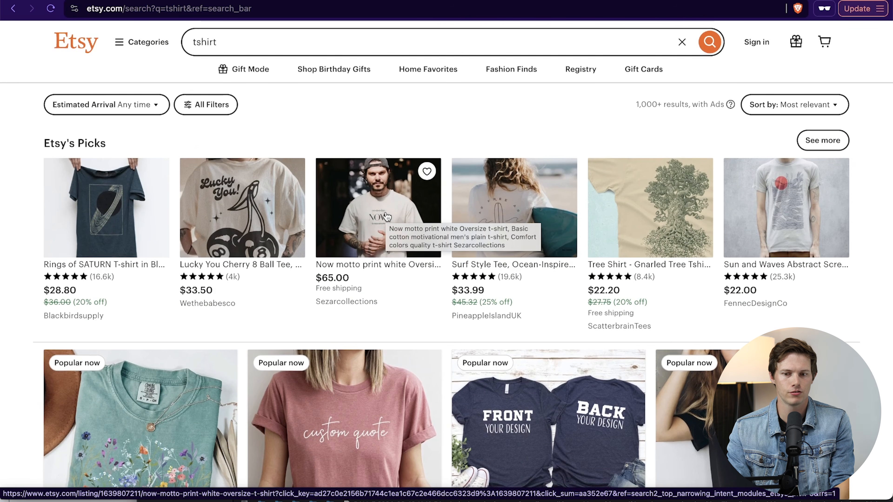
pyautogui.scroll(-7, 387, 216)
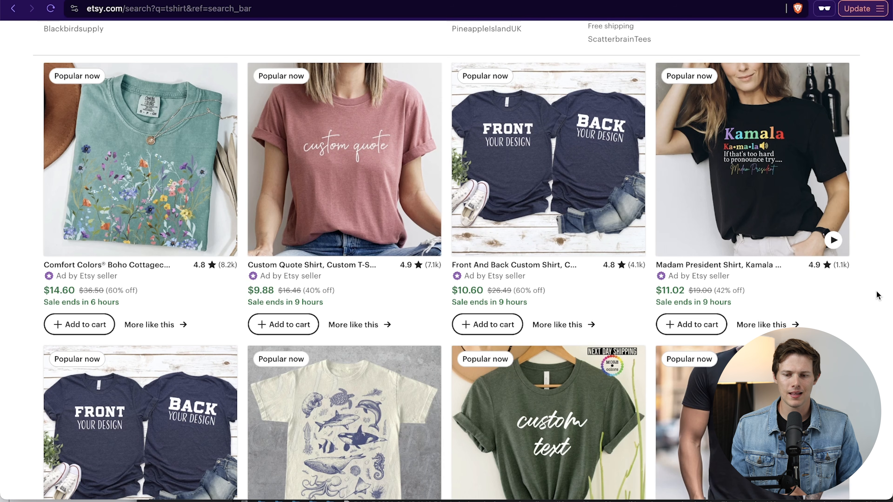
pyautogui.scroll(-3, 877, 295)
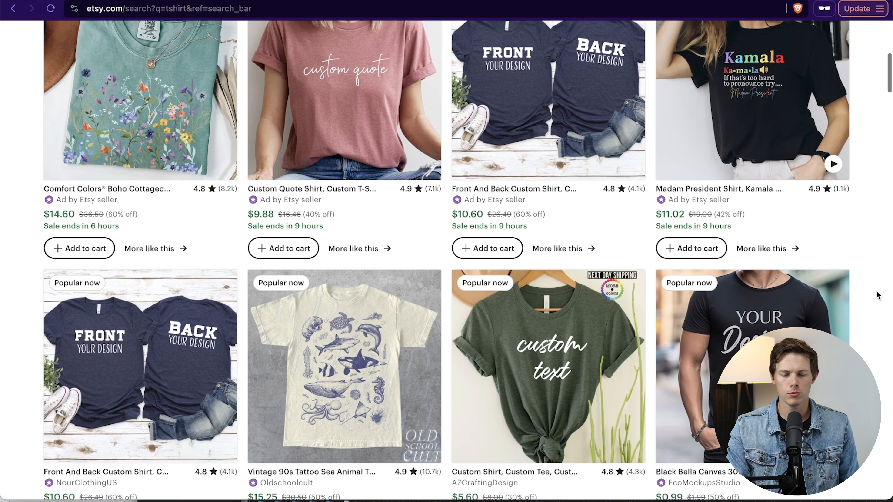
pyautogui.scroll(-2, 446, 260)
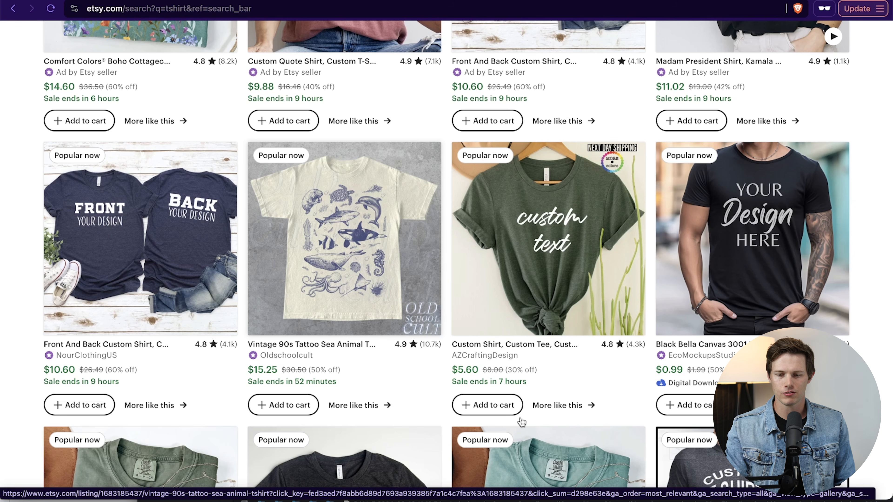
pyautogui.scroll(-20, 521, 422)
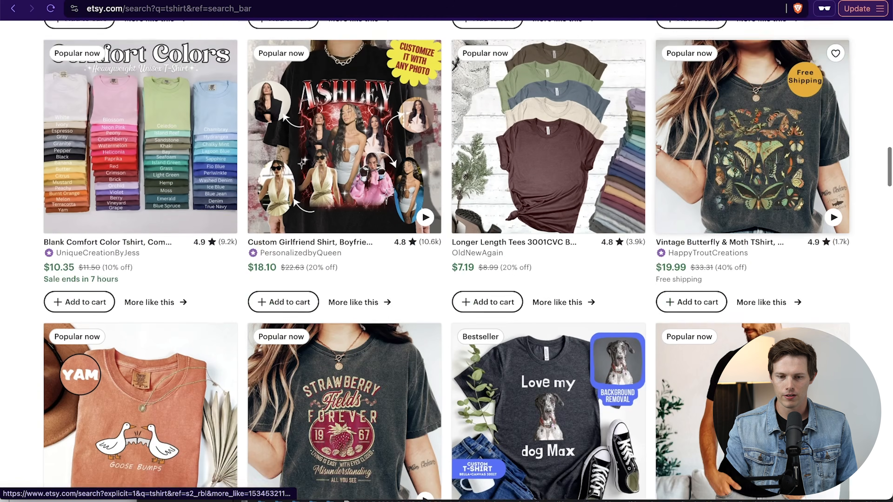
pyautogui.scroll(3, 429, 370)
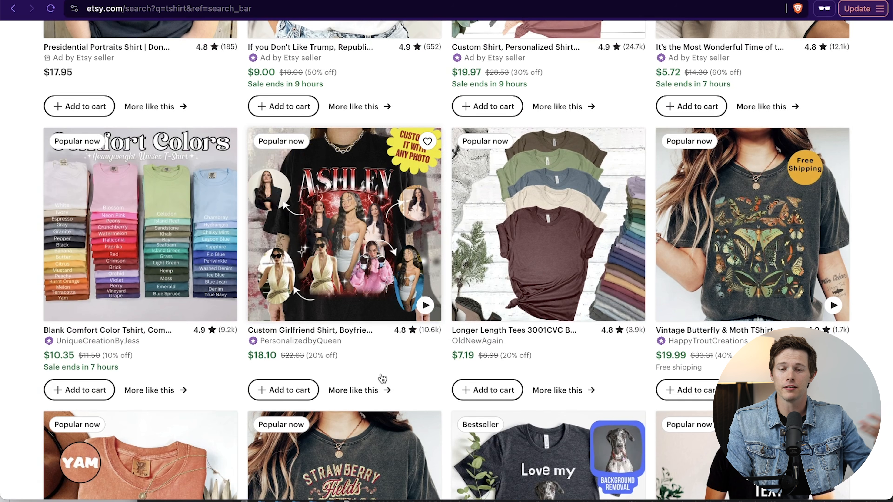
pyautogui.scroll(4, 383, 379)
pyautogui.scroll(12, 866, 375)
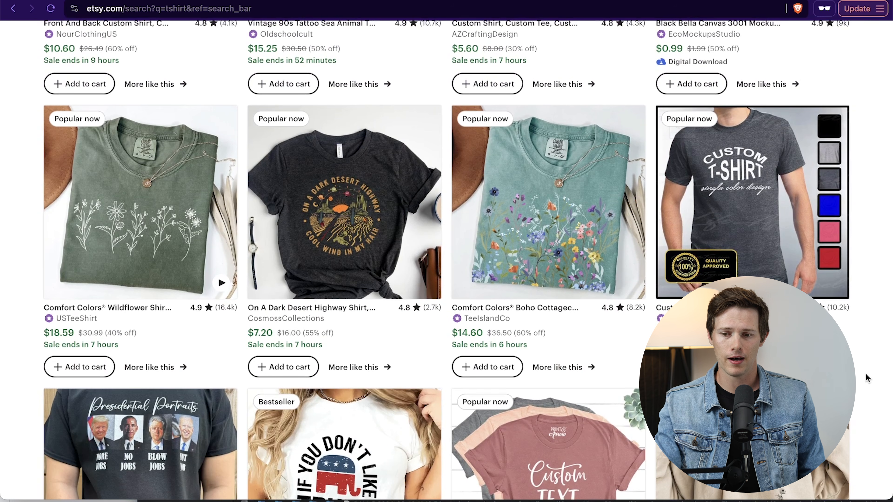
pyautogui.scroll(7, 866, 374)
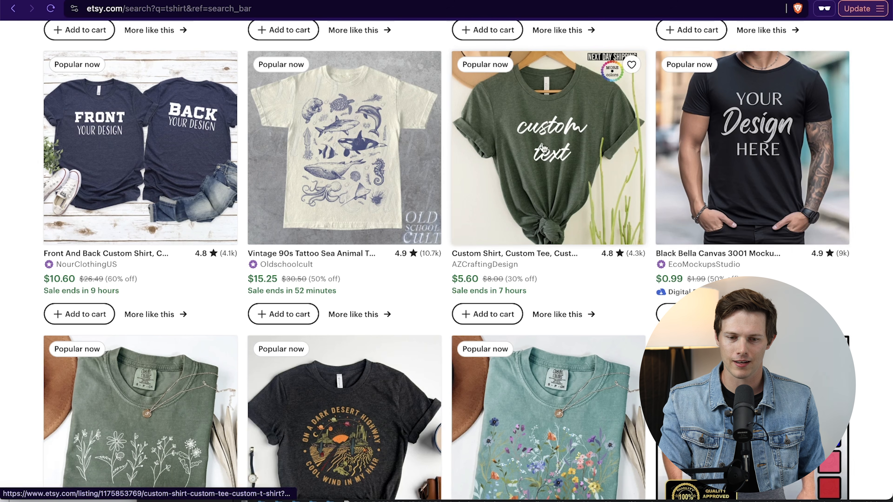
pyautogui.scroll(13, 538, 131)
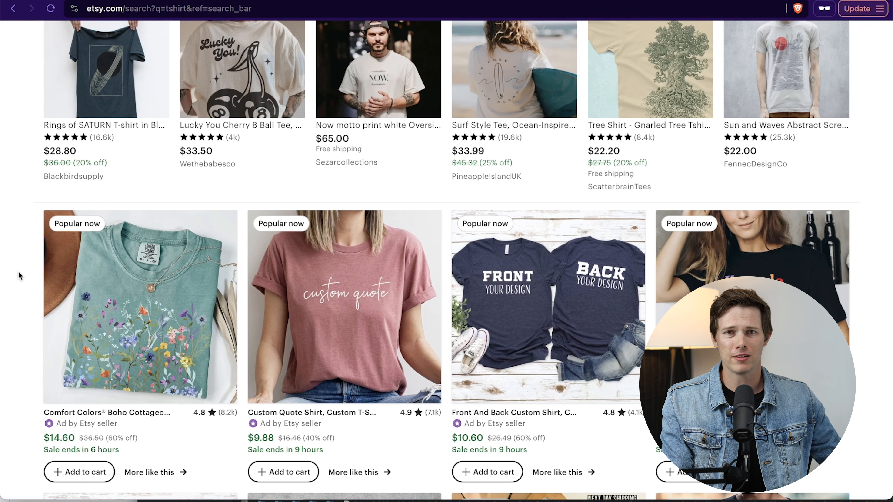
pyautogui.scroll(4, 19, 275)
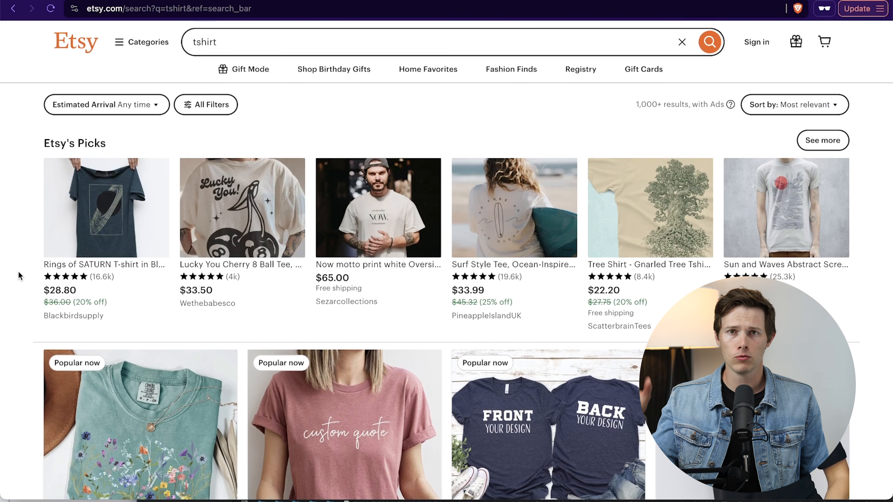
pyautogui.scroll(-6, 19, 275)
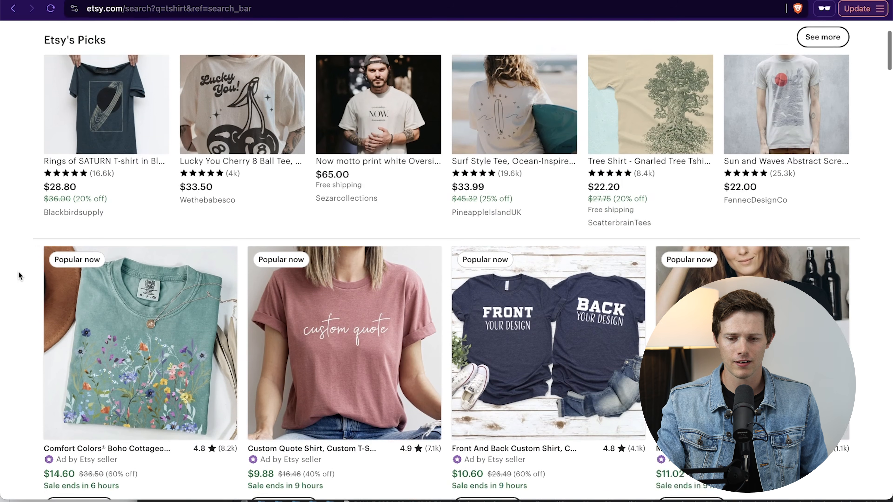
pyautogui.scroll(-7, 140, 297)
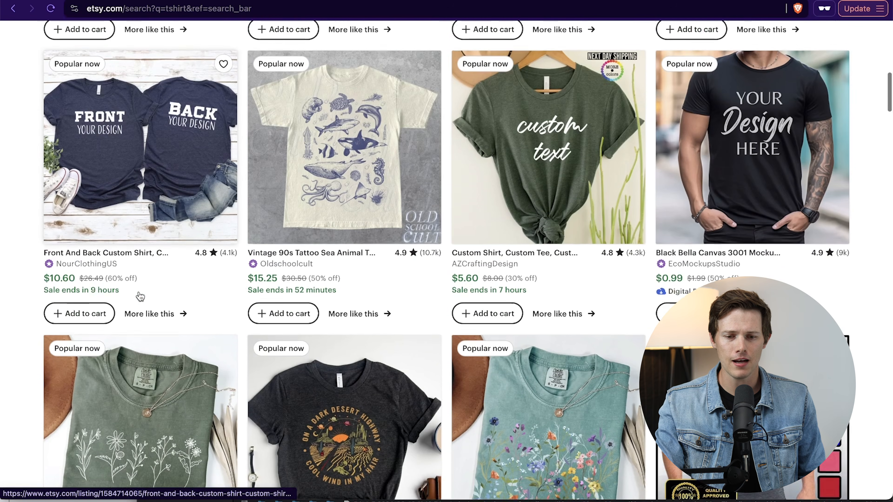
pyautogui.scroll(1, 260, 280)
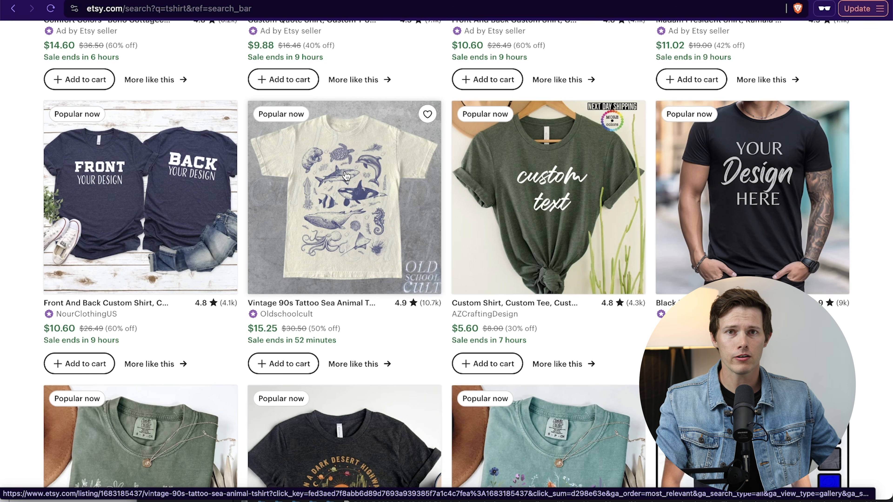
pyautogui.scroll(-5, 346, 175)
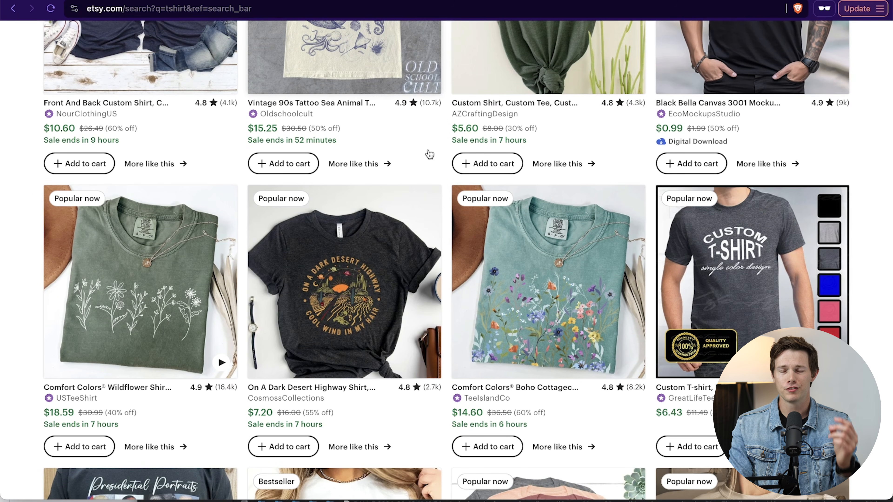
pyautogui.scroll(-8, 429, 155)
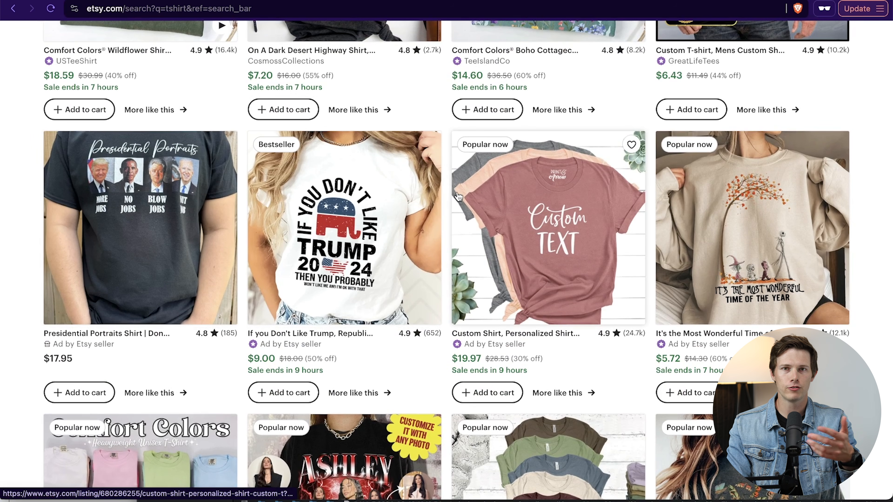
pyautogui.scroll(5, 453, 183)
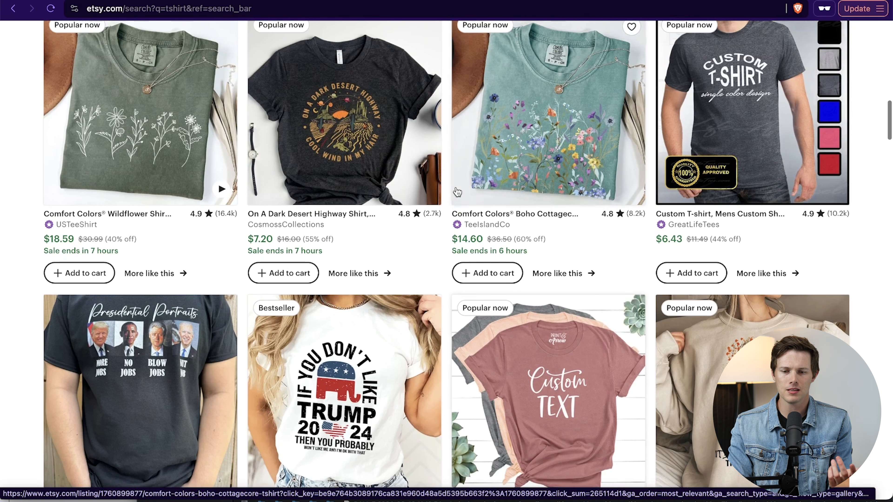
pyautogui.scroll(4, 449, 168)
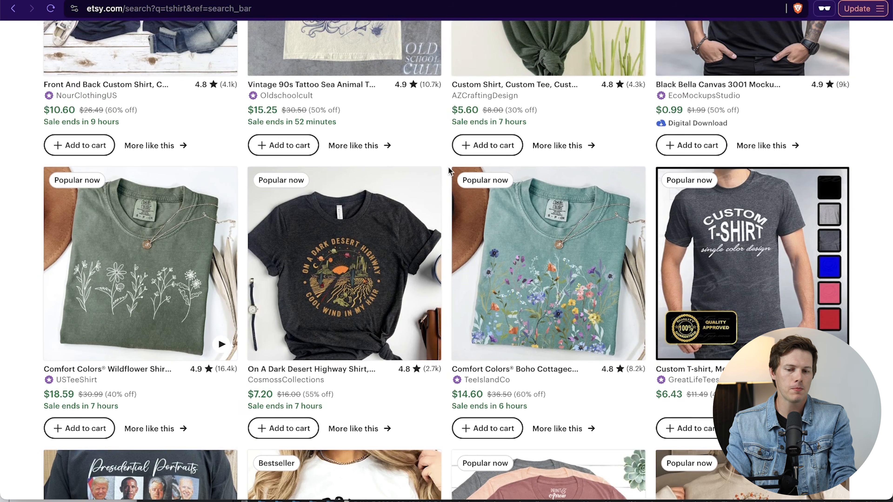
pyautogui.scroll(3, 449, 170)
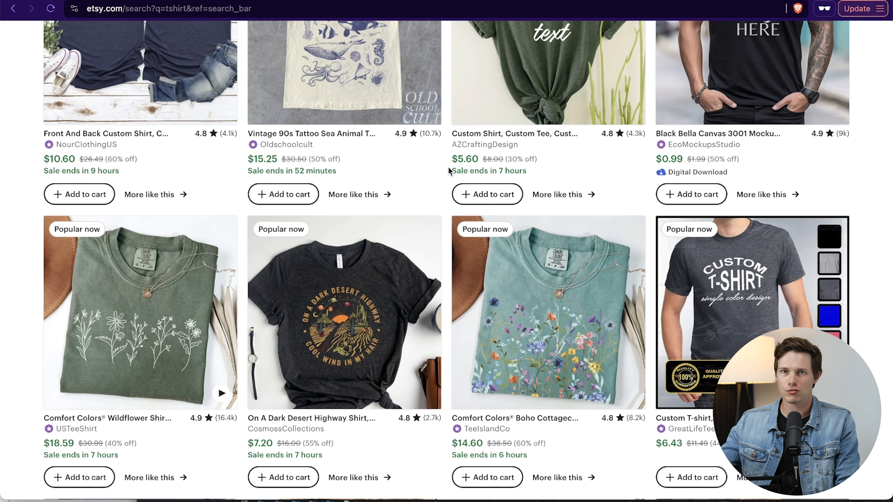
pyautogui.scroll(5, 449, 167)
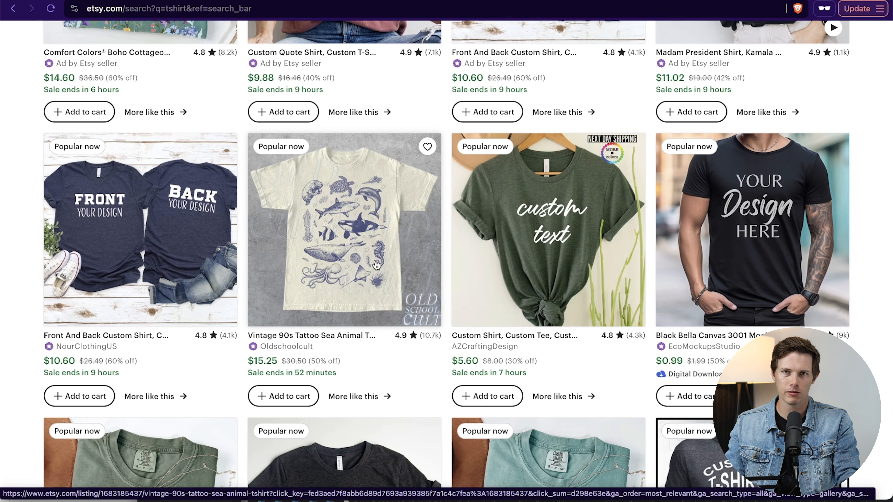
pyautogui.scroll(-2, 871, 213)
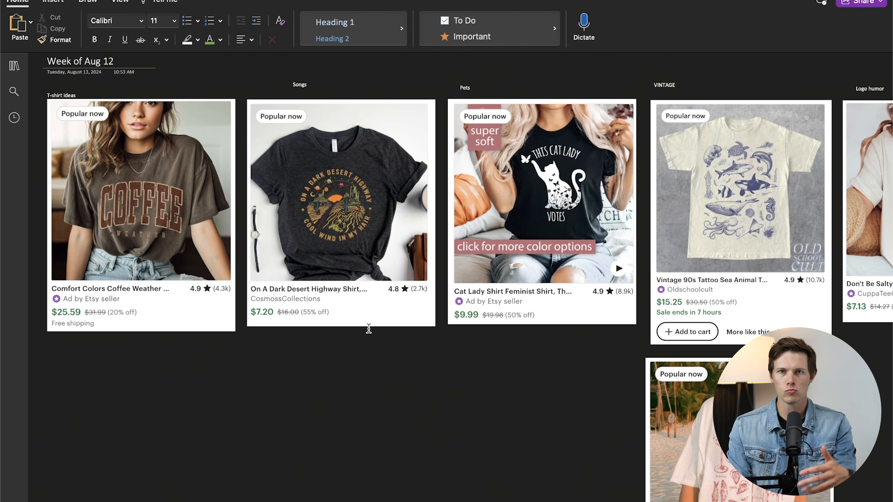
# - Switch to the OneNote page "Week of Aug 12" and examine the saved shirt examples under T-shirt ideas, Songs, Pets and VINTAGE
pyautogui.scroll(1, 368, 328)
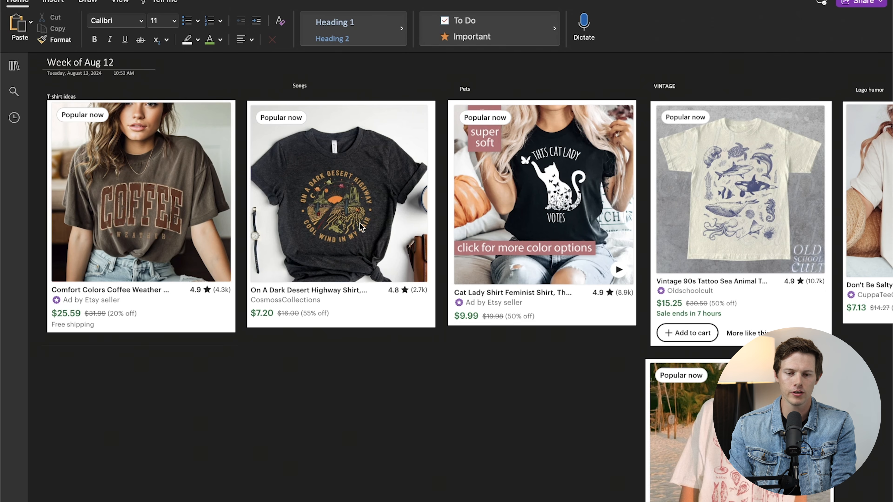
pyautogui.hscroll(5, 359, 195)
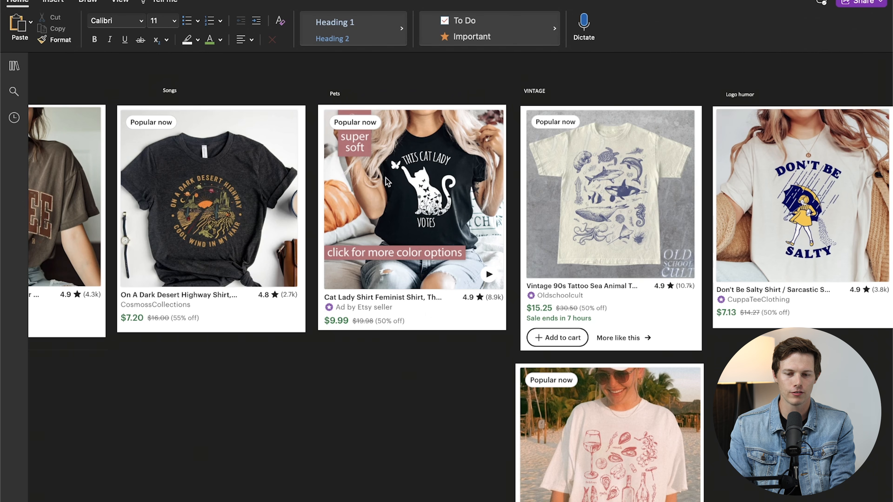
pyautogui.hscroll(3, 597, 221)
pyautogui.scroll(-2, 597, 222)
pyautogui.scroll(-5, 597, 220)
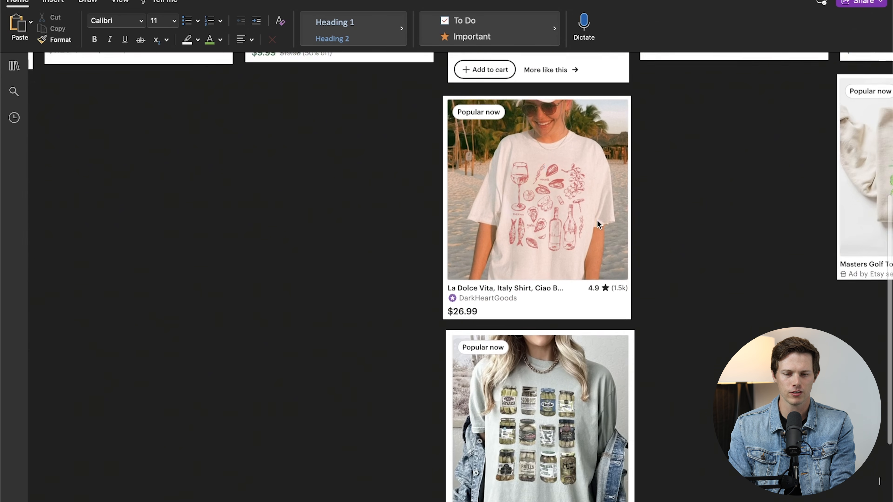
pyautogui.scroll(4, 597, 220)
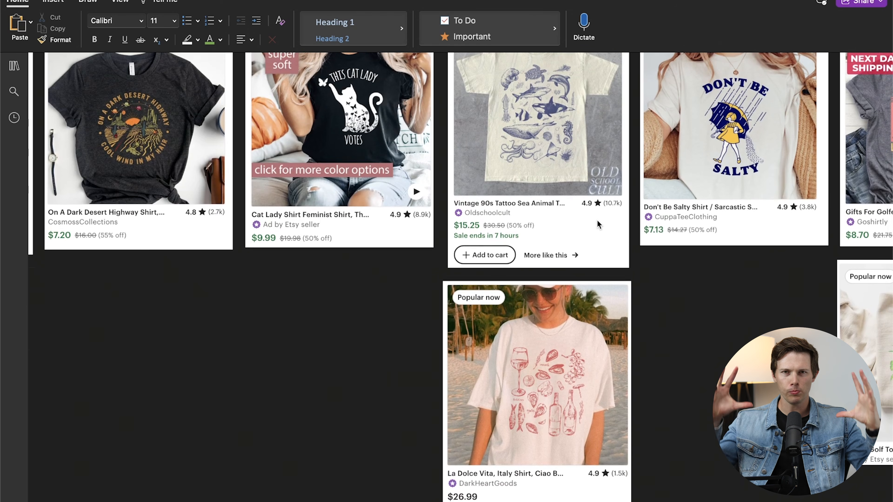
pyautogui.scroll(2, 597, 219)
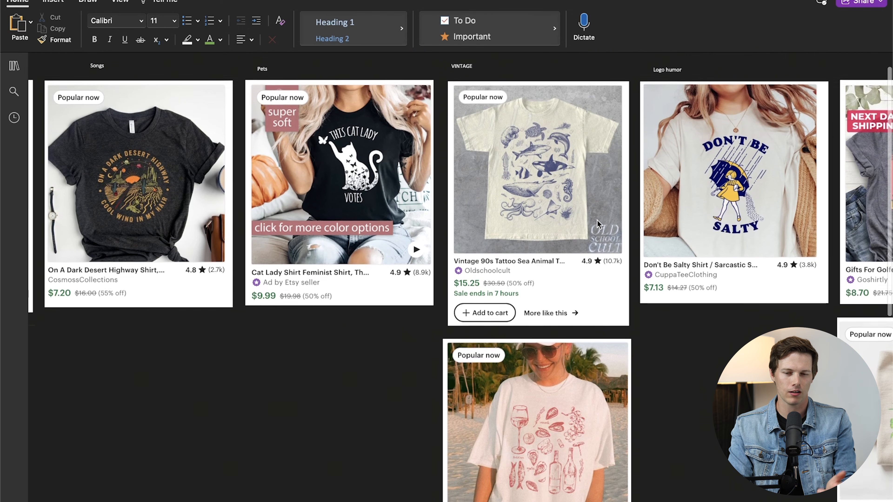
pyautogui.hscroll(2, 597, 221)
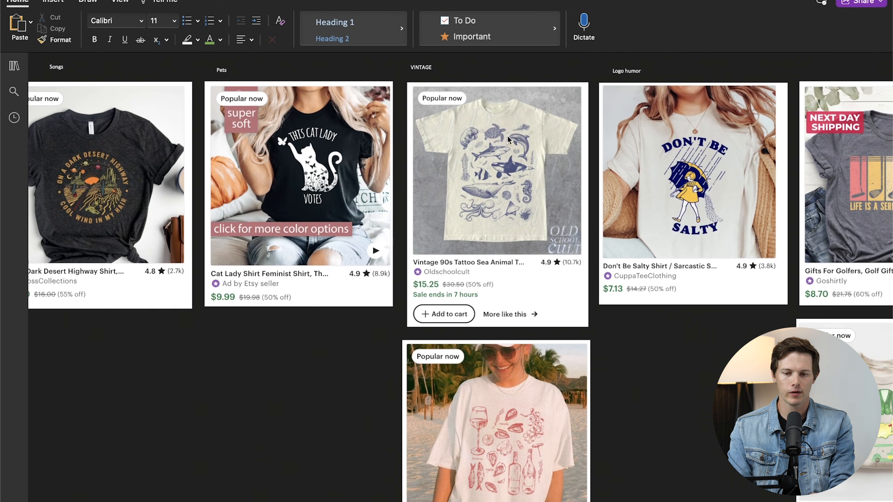
pyautogui.scroll(-3, 517, 212)
pyautogui.scroll(-3, 516, 211)
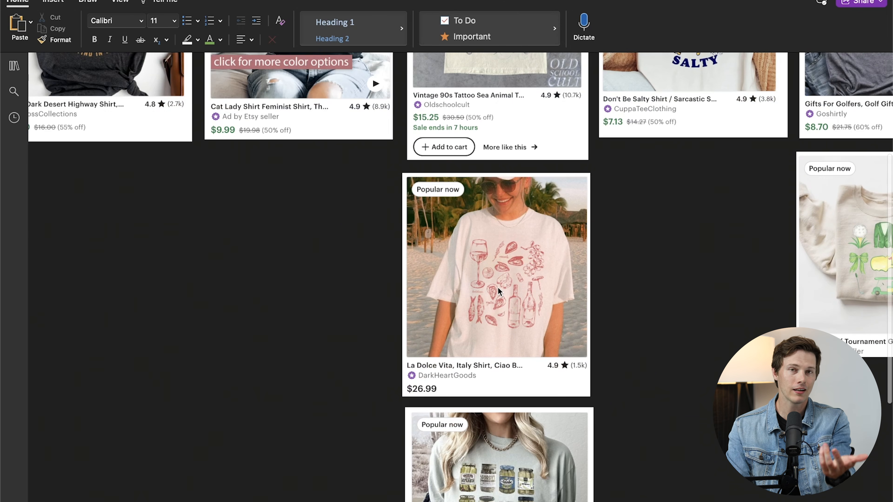
pyautogui.scroll(-1, 506, 288)
pyautogui.scroll(-5, 510, 287)
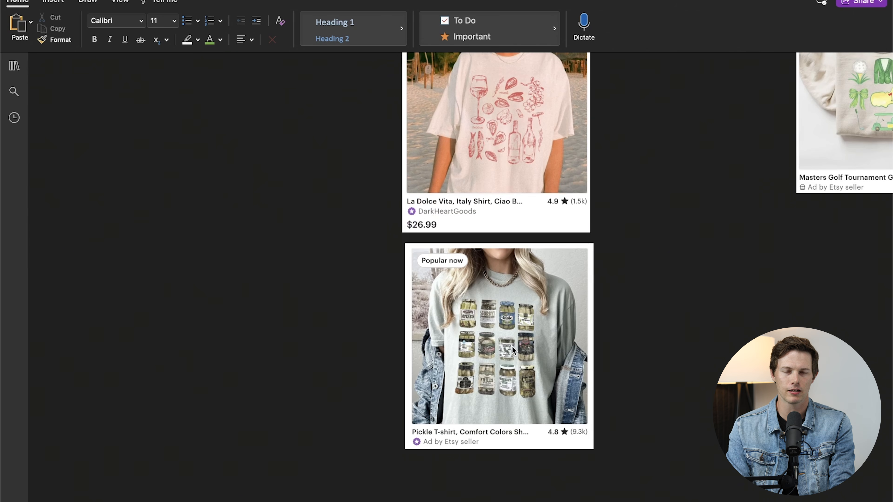
pyautogui.scroll(1, 638, 432)
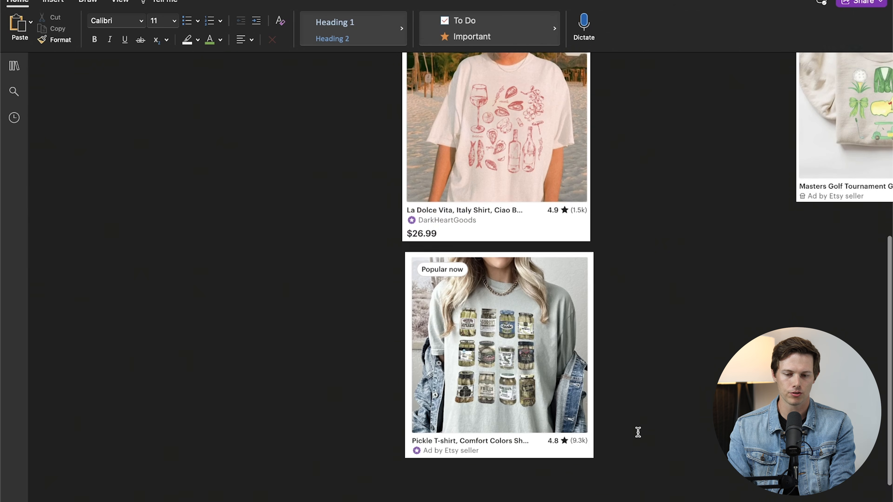
pyautogui.scroll(2, 638, 431)
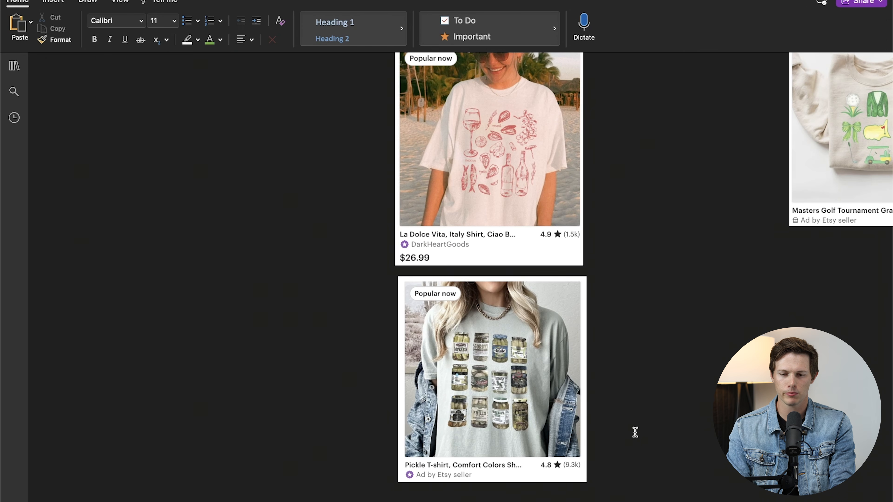
pyautogui.scroll(10, 571, 416)
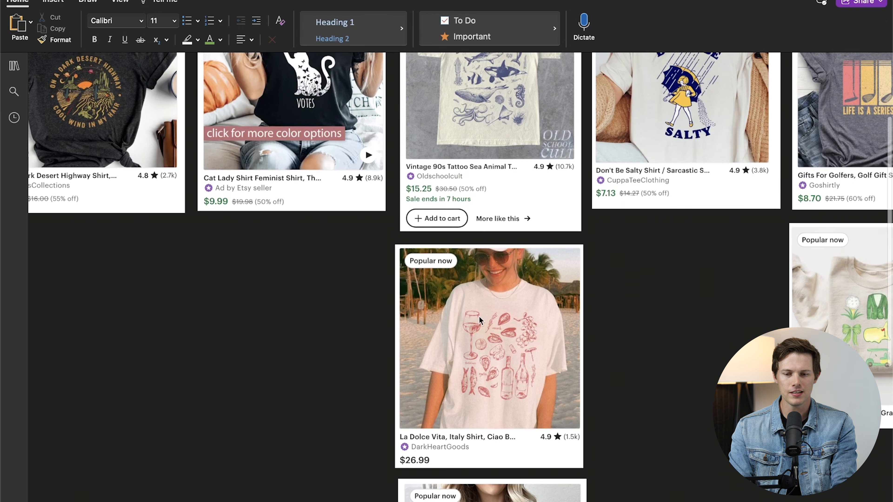
pyautogui.scroll(3, 486, 274)
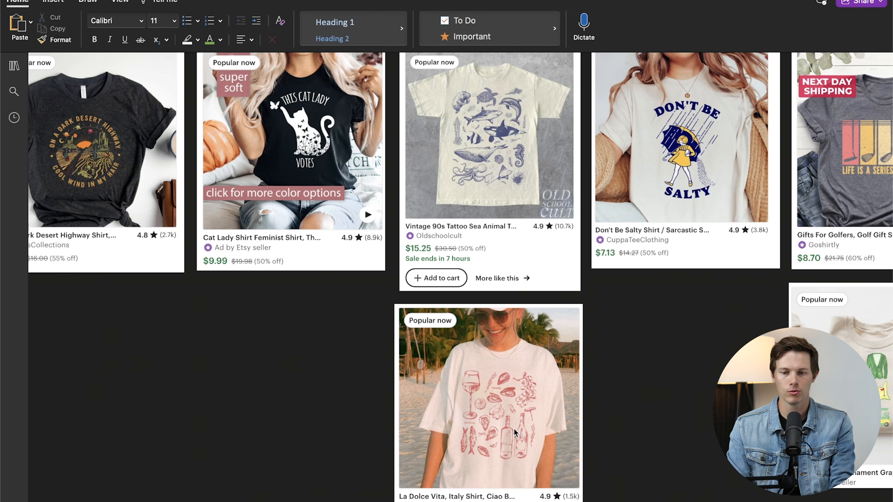
# - Examine the saved shirt examples under Logo humor and Nonsense combos, including the golf-themed listings between them
pyautogui.hscroll(5, 514, 428)
pyautogui.scroll(2, 513, 428)
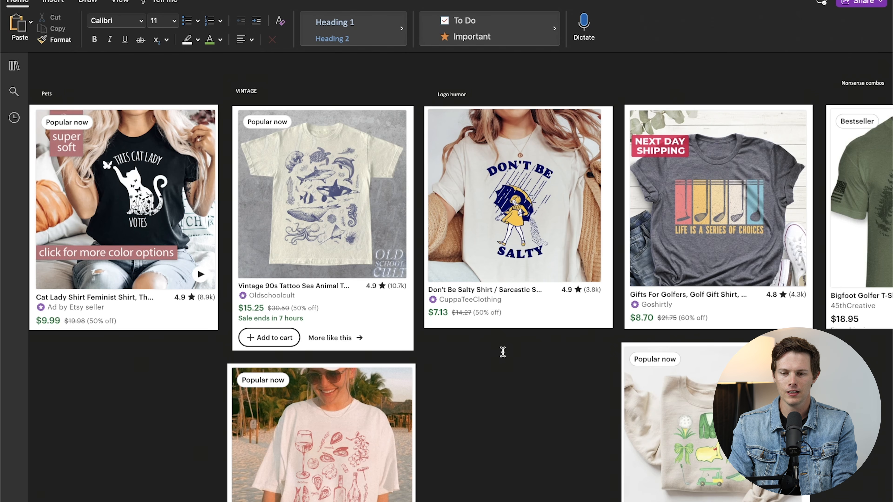
pyautogui.hscroll(2, 503, 351)
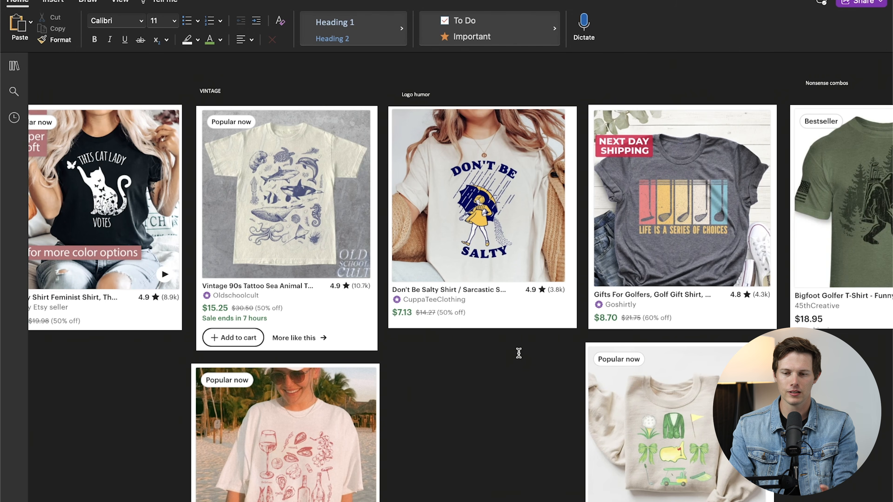
pyautogui.hscroll(10, 539, 365)
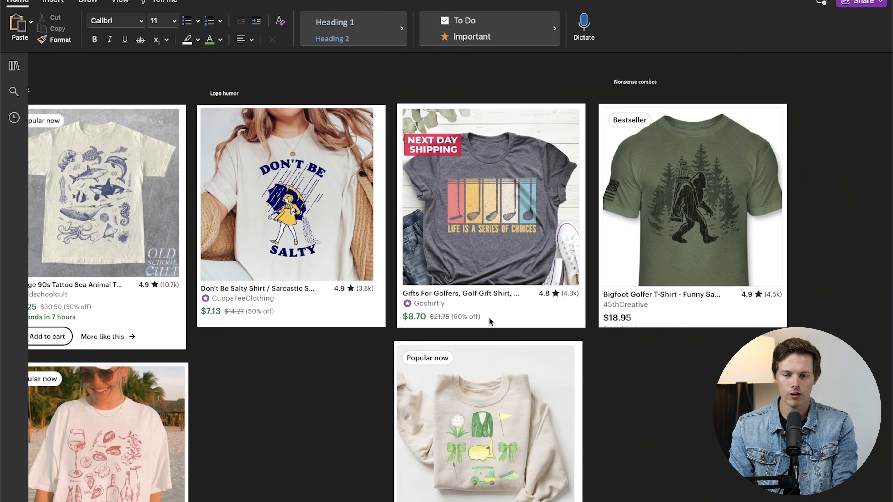
pyautogui.scroll(-10, 489, 381)
pyautogui.scroll(10, 489, 381)
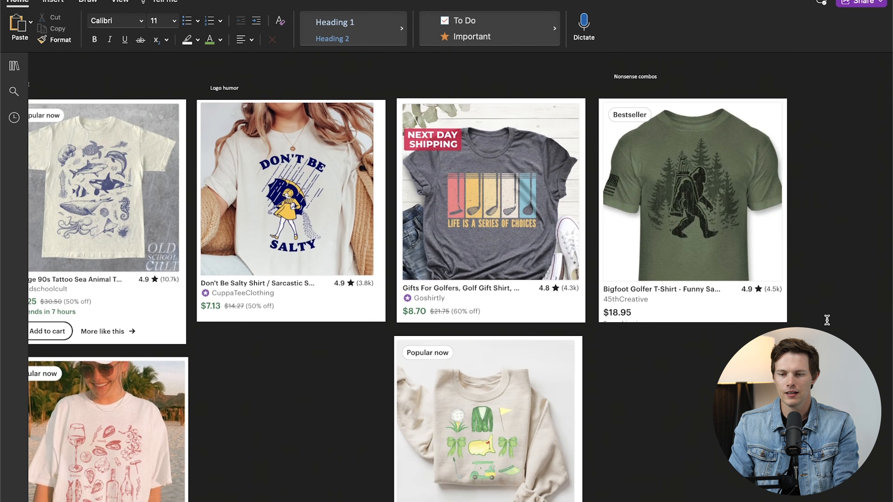
pyautogui.scroll(-1, 691, 340)
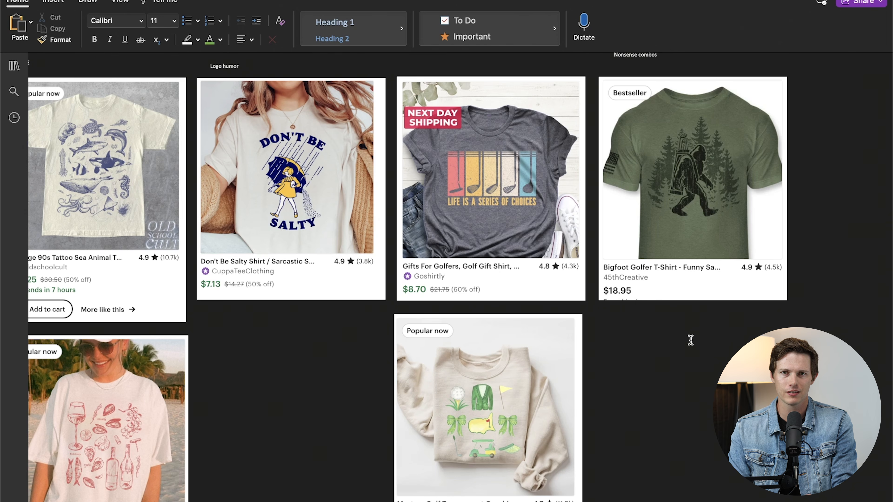
pyautogui.scroll(2, 690, 340)
pyautogui.hscroll(2, 690, 341)
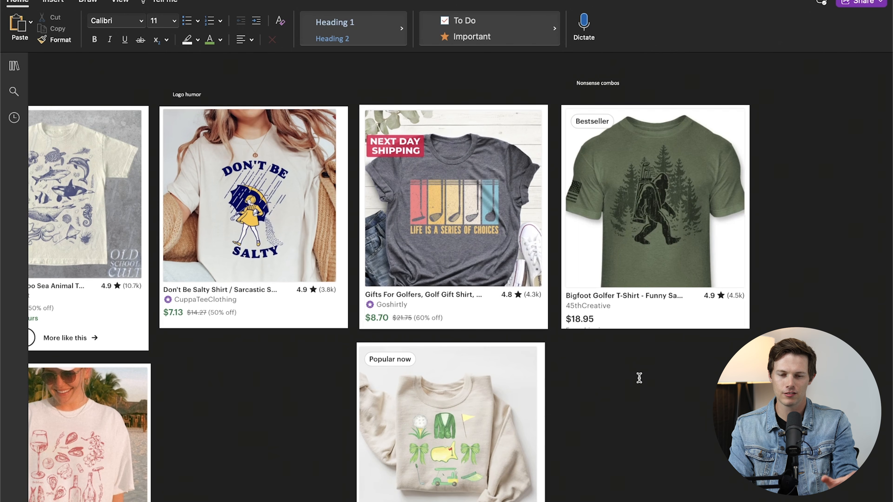
pyautogui.scroll(-2, 459, 409)
pyautogui.scroll(2, 459, 410)
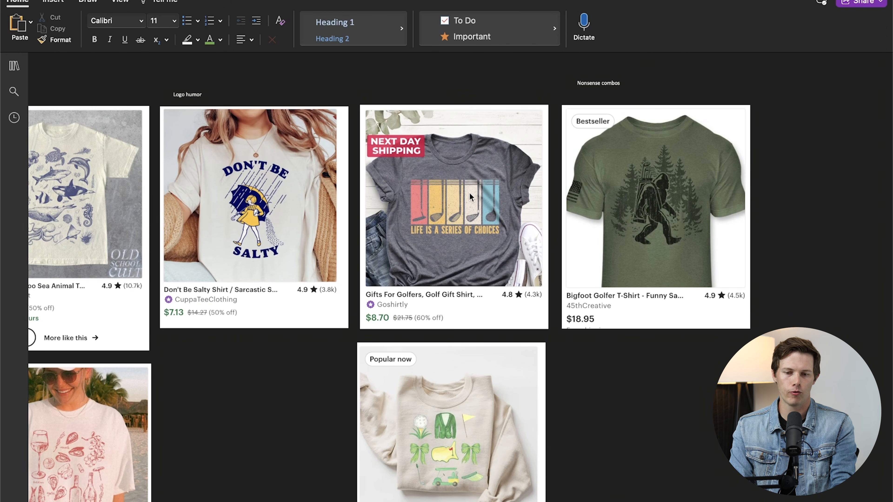
# - Review the saved examples under VINTAGE, Pets, Songs and T-shirt ideas again, comparing their design styles and niches
pyautogui.hscroll(-3, 578, 250)
pyautogui.hscroll(-3, 577, 249)
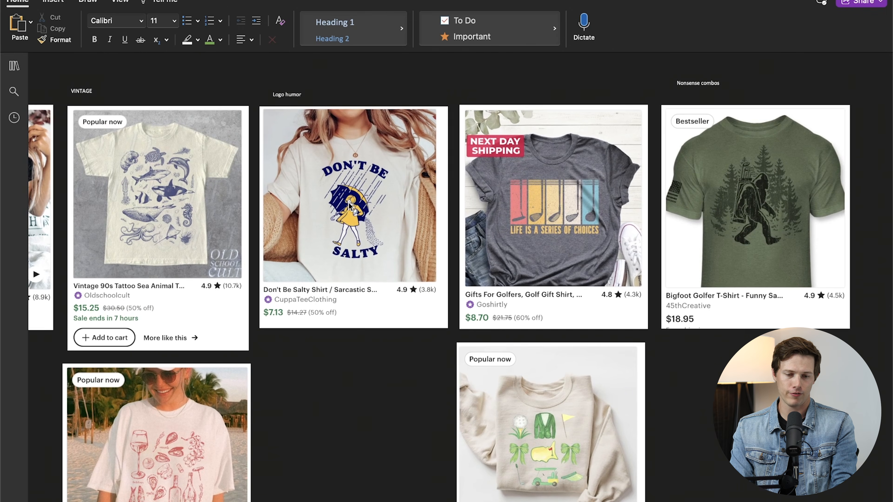
pyautogui.hscroll(-5, 350, 205)
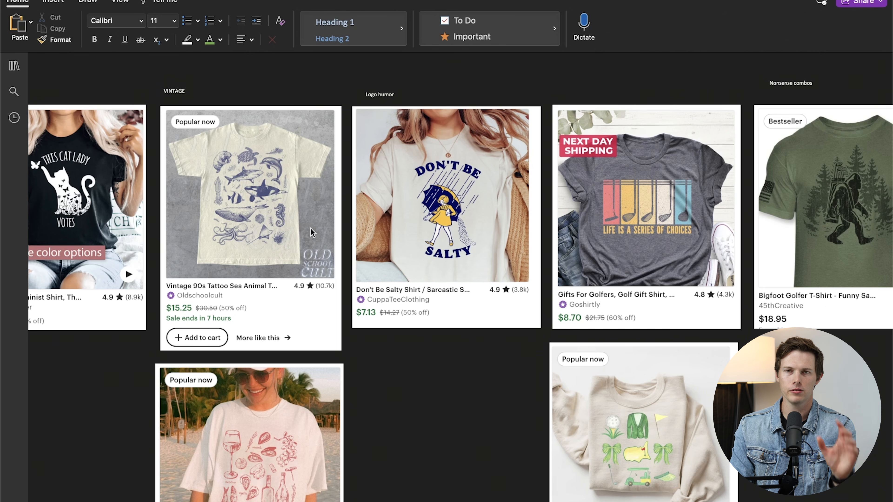
pyautogui.scroll(-2, 258, 234)
pyautogui.scroll(-4, 258, 234)
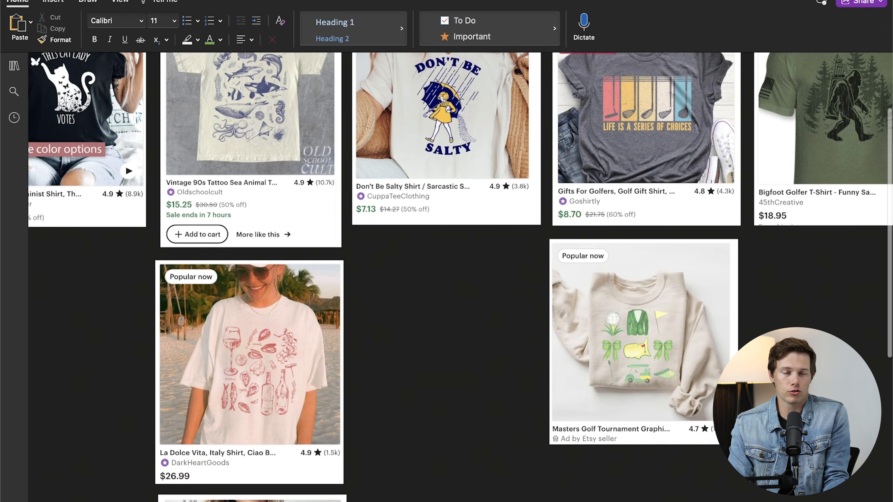
pyautogui.hscroll(-7, 457, 246)
pyautogui.scroll(6, 397, 325)
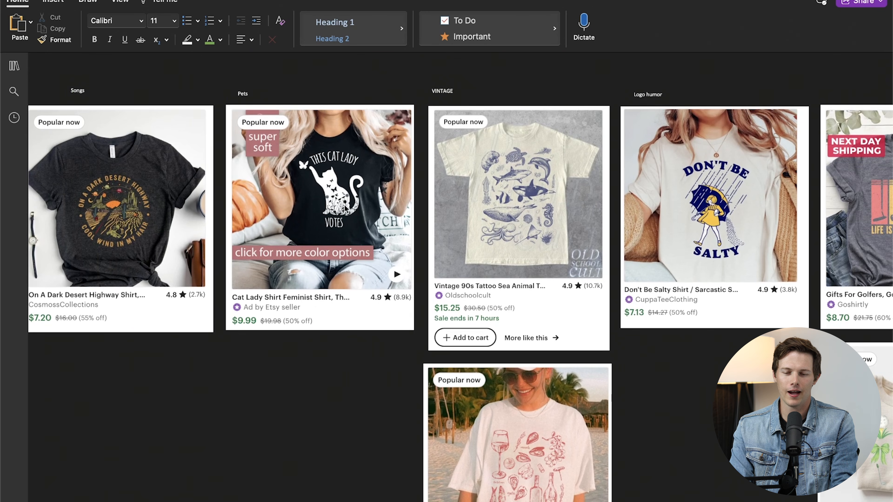
pyautogui.hscroll(-5, 281, 205)
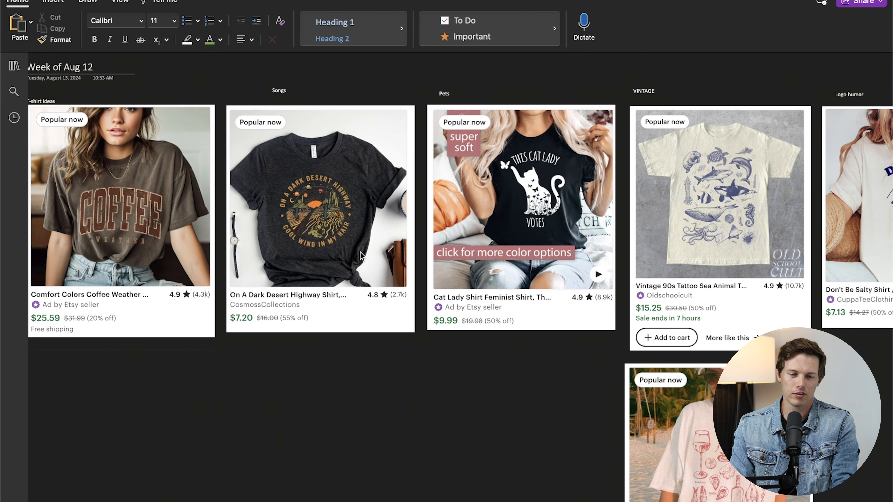
pyautogui.hscroll(-1, 360, 256)
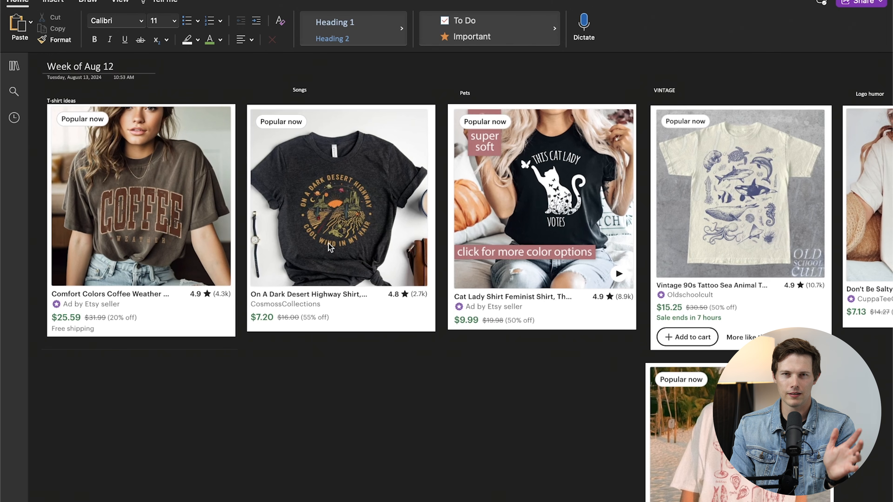
pyautogui.hscroll(15, 329, 243)
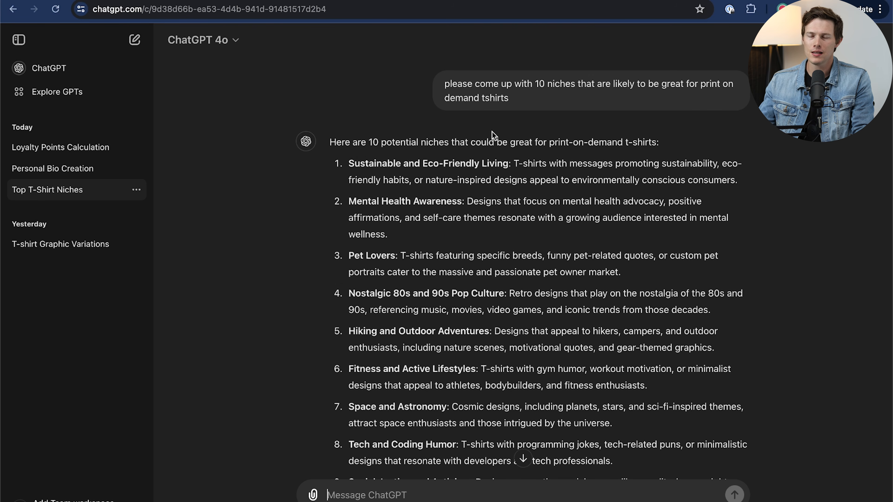
# - Read through the 10 print-on-demand T-shirt niches in the ChatGPT conversation "Top T-Shirt Niches"
pyautogui.scroll(-3, 492, 132)
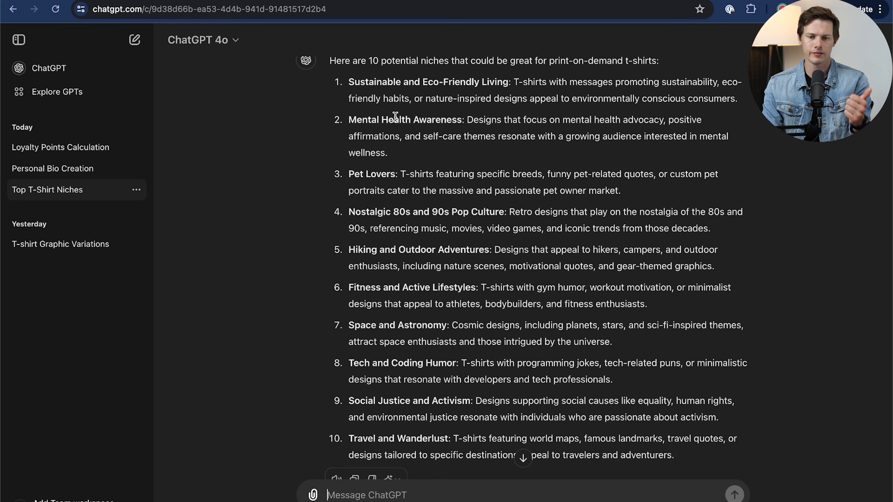
pyautogui.scroll(-1, 386, 130)
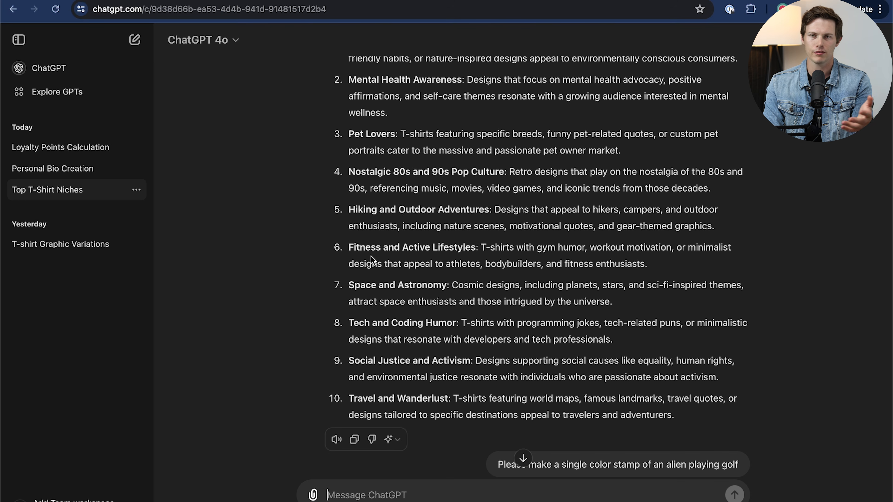
pyautogui.scroll(-3, 451, 312)
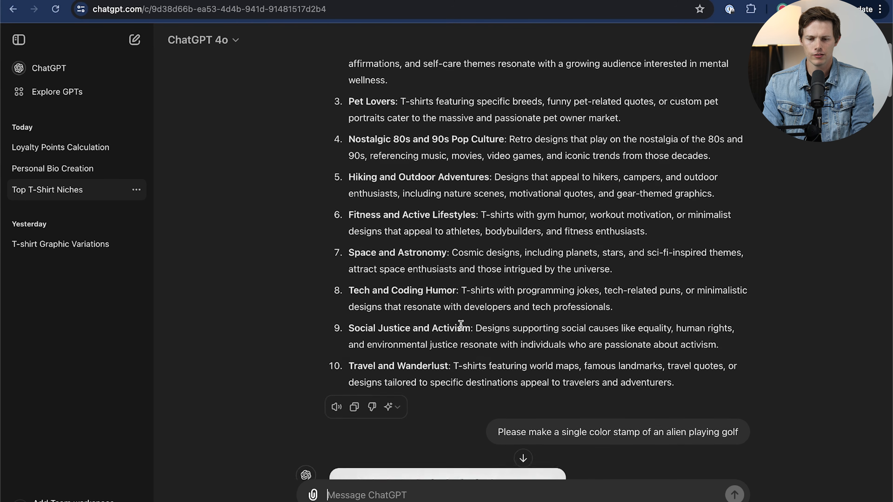
pyautogui.scroll(2, 460, 326)
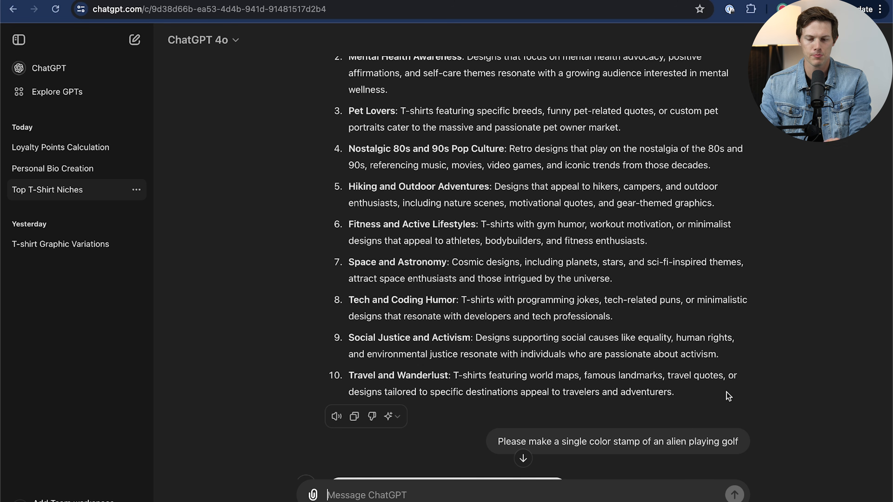
# - Examine the generated alien and fish golf images, the answer about selling them on T-shirts in the USA, and the slogan request
pyautogui.scroll(-9, 726, 392)
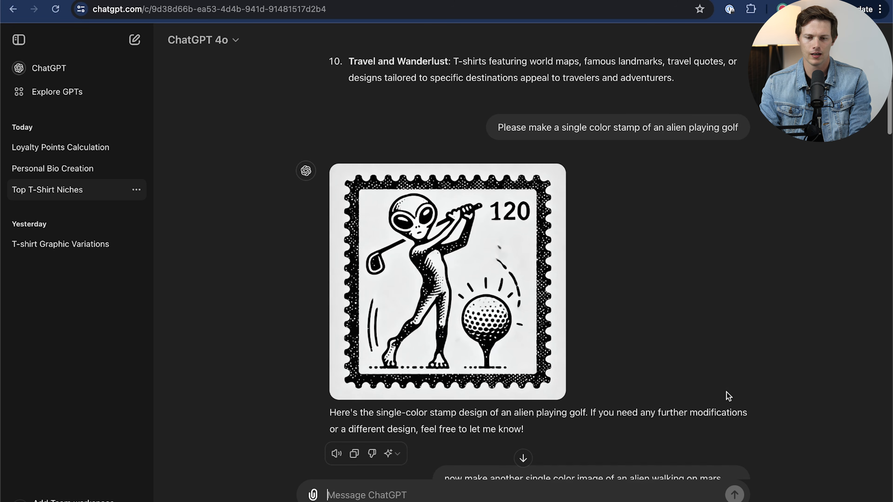
pyautogui.scroll(-1, 727, 394)
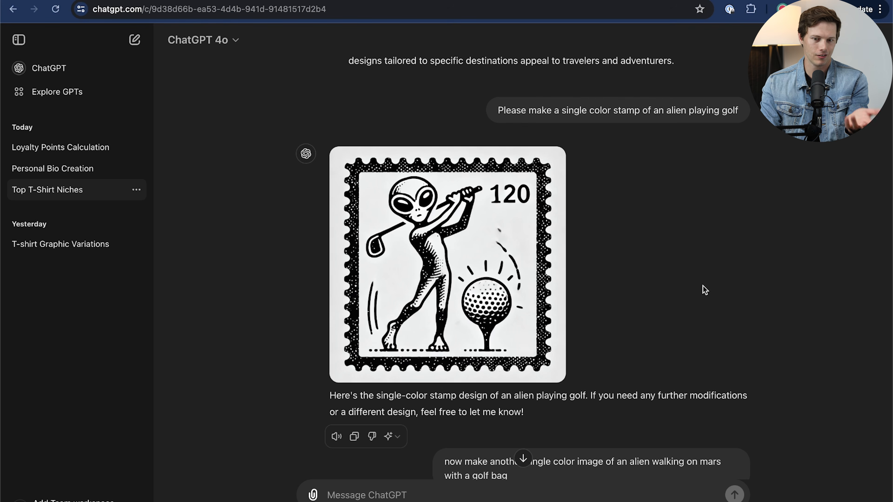
pyautogui.scroll(-2, 703, 285)
pyautogui.scroll(1, 703, 285)
pyautogui.scroll(-1, 702, 286)
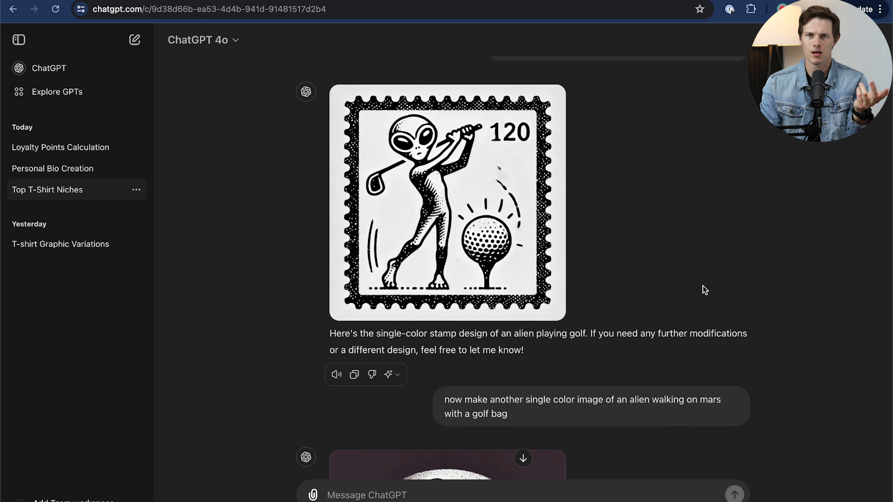
pyautogui.scroll(-9, 703, 289)
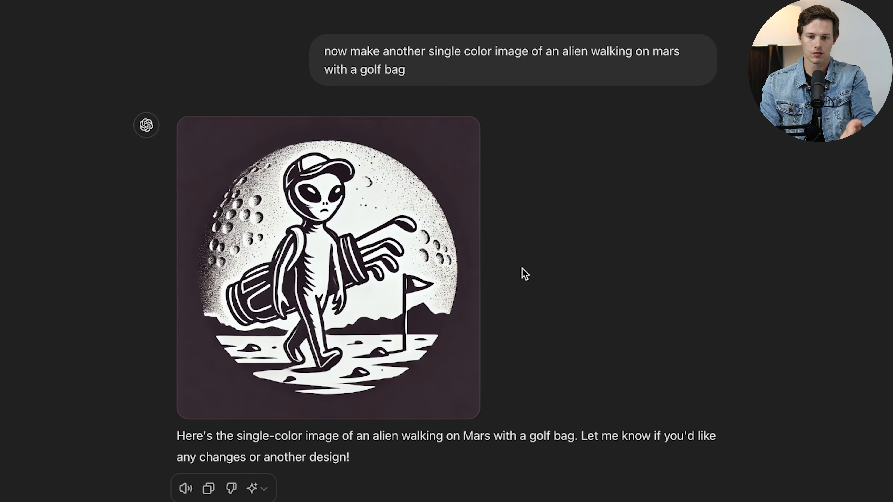
pyautogui.scroll(-1, 553, 369)
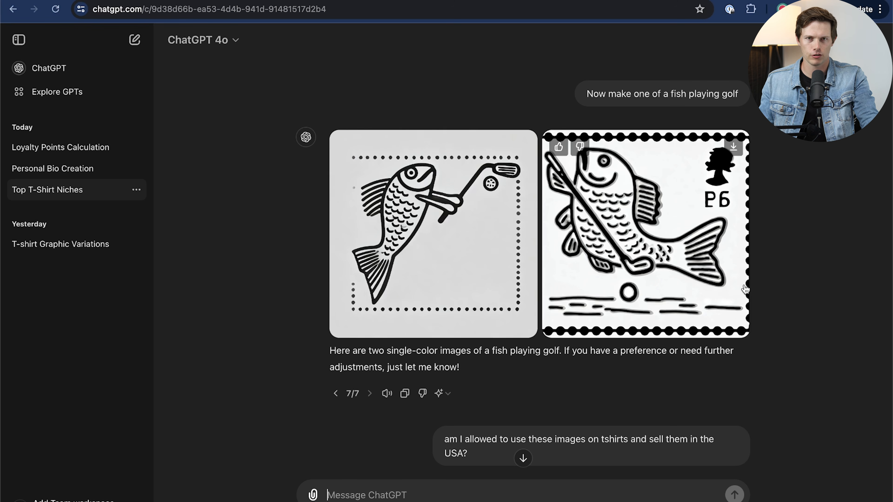
pyautogui.scroll(-15, 745, 289)
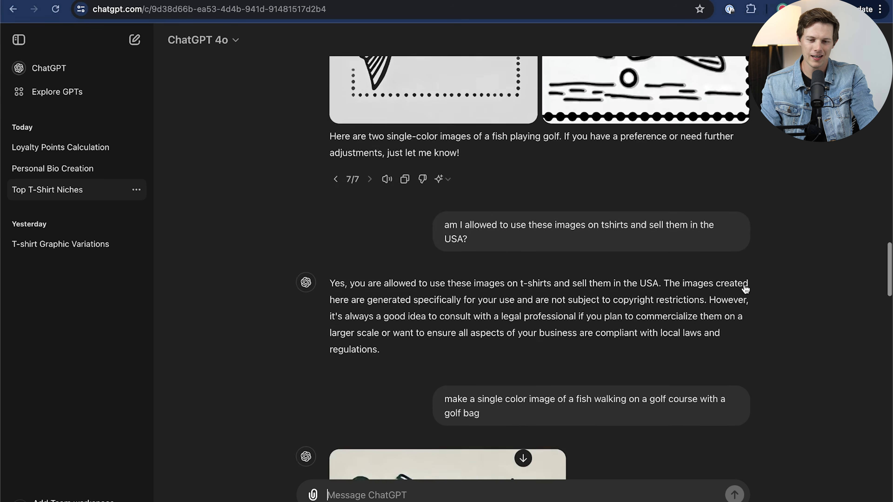
pyautogui.scroll(-14, 503, 313)
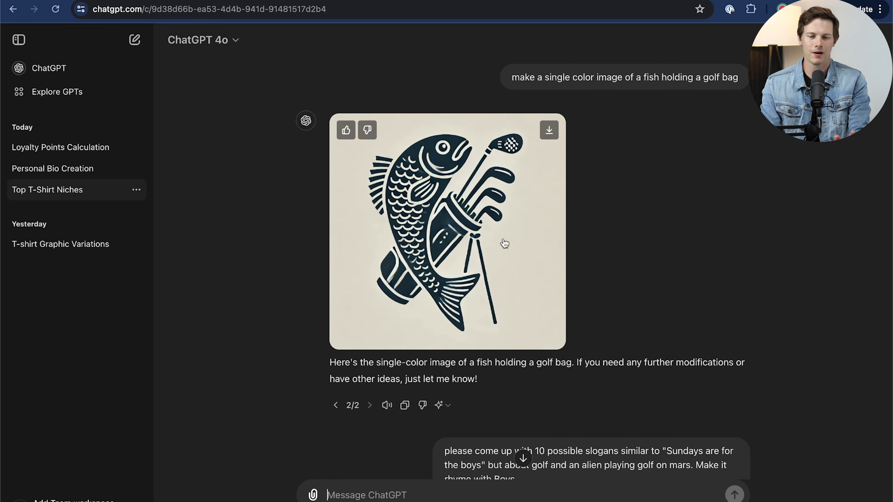
pyautogui.scroll(-12, 714, 268)
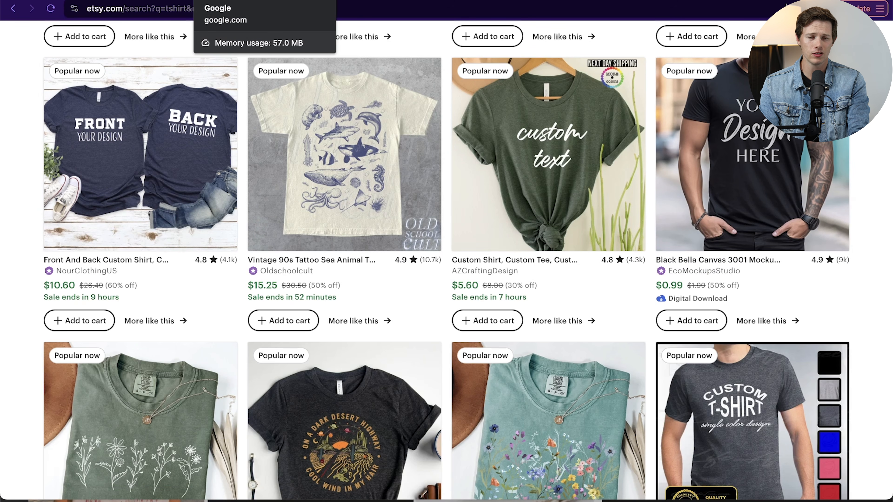
# - Search Google for "free background remover" and open Adobe's Free Image Background Remover page
pyautogui.click(283, 1)
pyautogui.click(348, 221)
pyautogui.write('free backgrou')
pyautogui.press('Down')
pyautogui.press('Down')
pyautogui.press('Return')
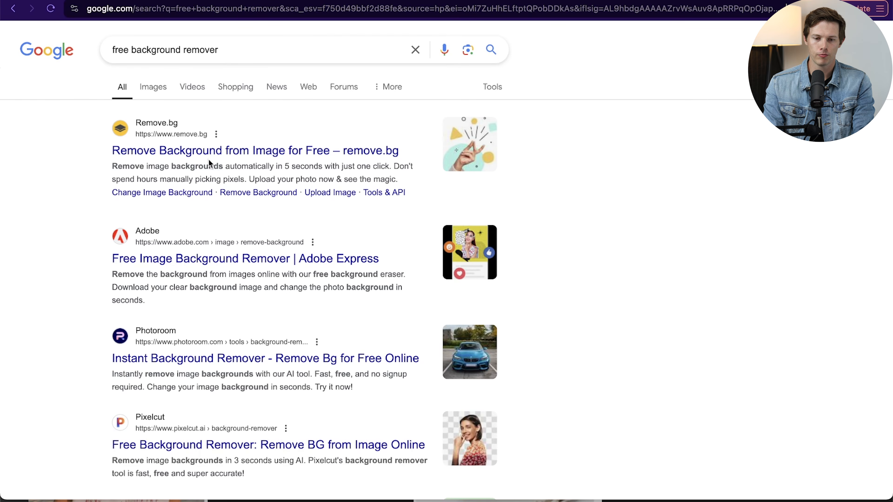
pyautogui.click(175, 269)
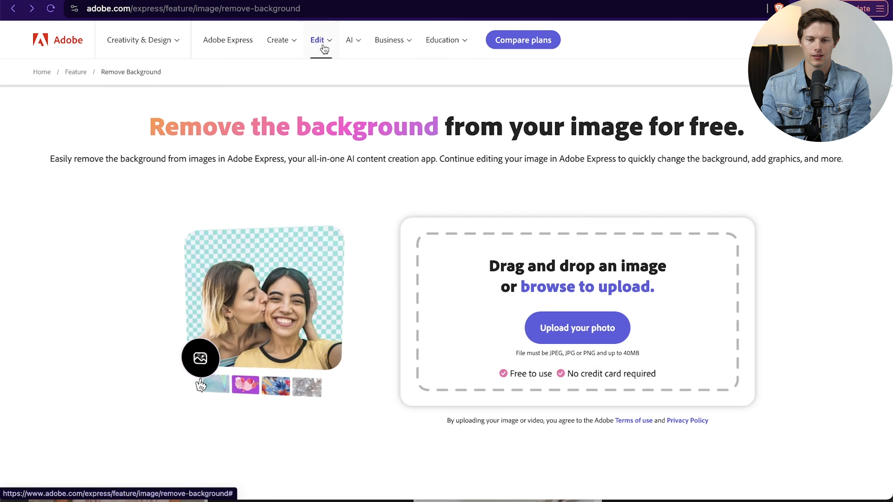
# - Open Adobe Express from the Adobe site, search for "tshirt" and start a blank T-shirt design
pyautogui.click(319, 39)
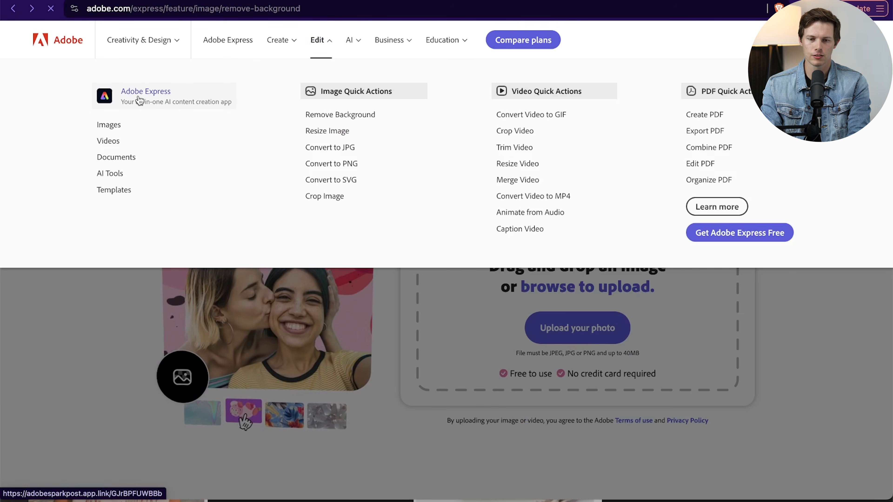
pyautogui.click(140, 100)
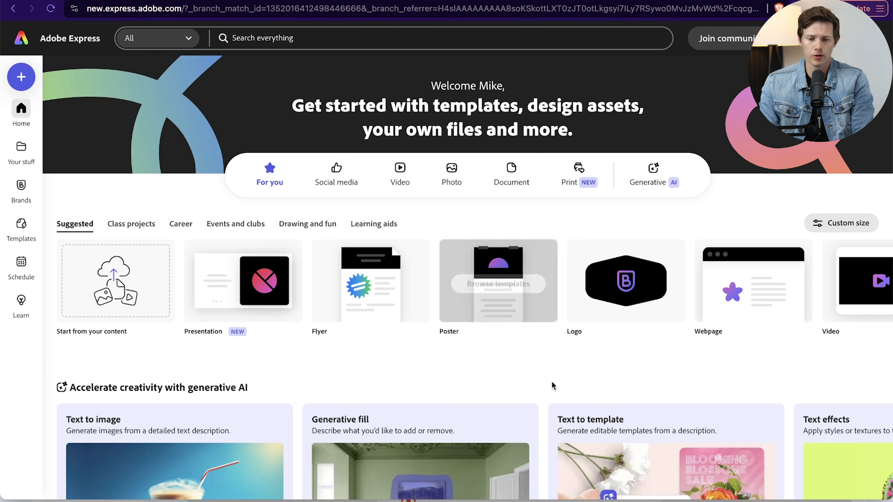
pyautogui.click(259, 39)
pyautogui.write('tshirt')
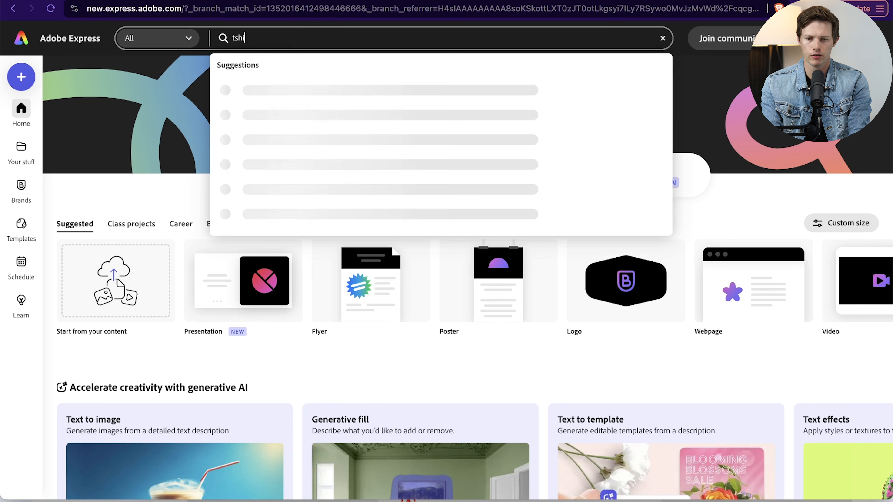
pyautogui.click(260, 92)
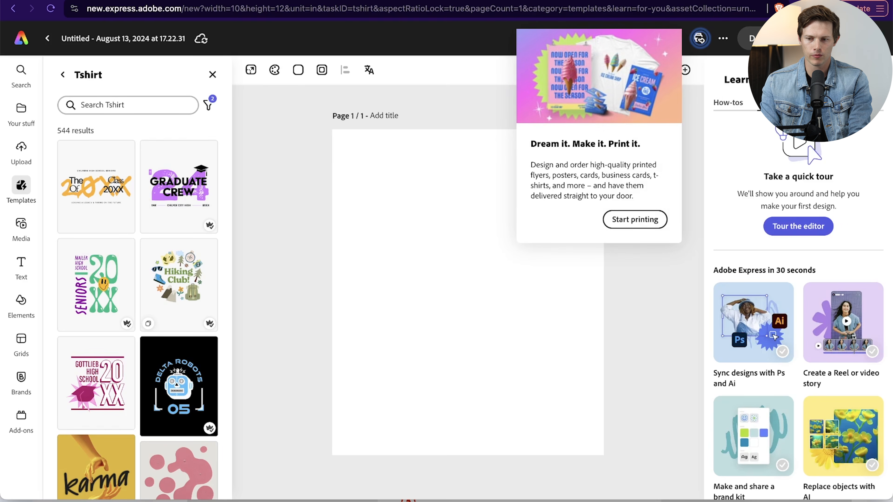
# - Dismiss the printing promotion, the Learn panel and the help tip to clear the design workspace
pyautogui.click(659, 262)
pyautogui.click(873, 80)
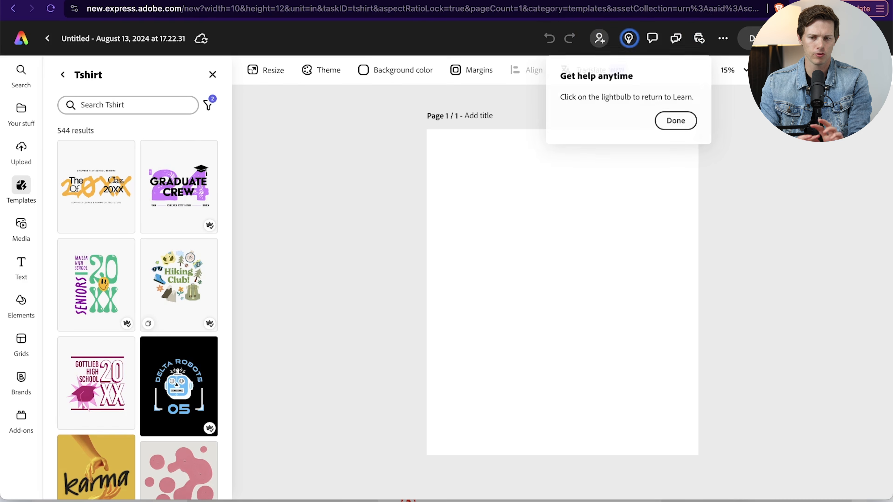
pyautogui.click(679, 125)
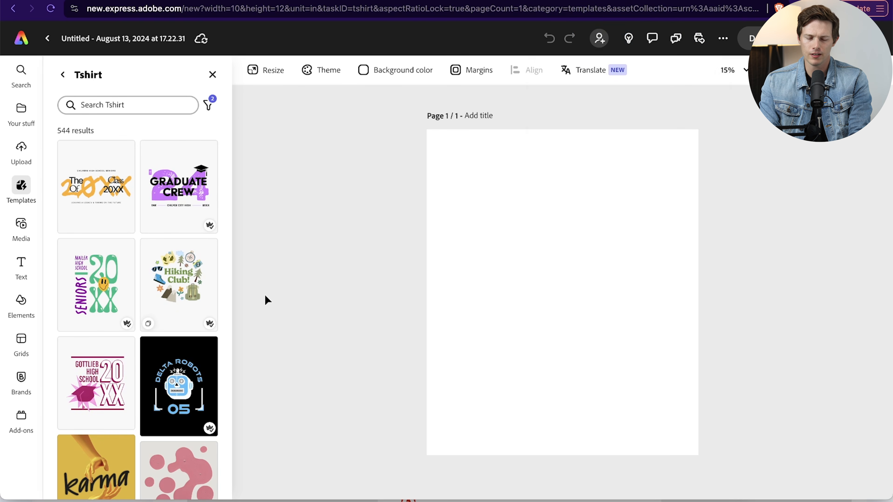
# - Upload the Alien2 no-background PNG from the POD T-shirt design folder into the design
pyautogui.click(21, 149)
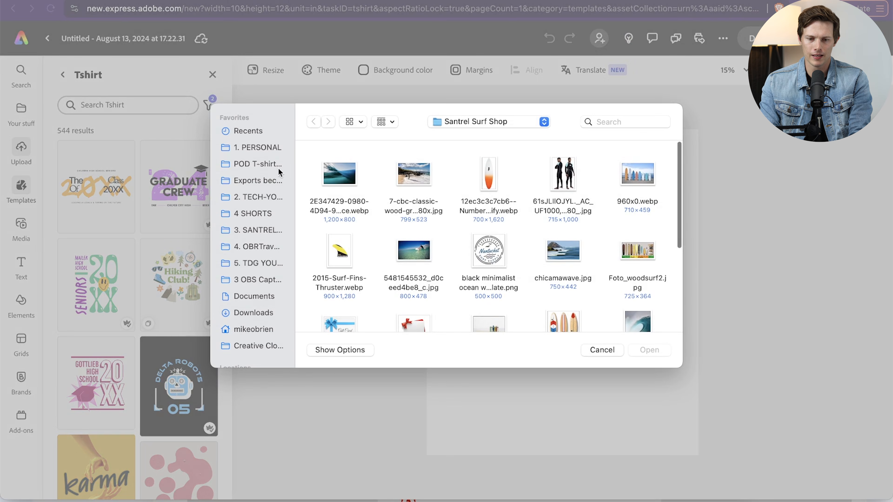
pyautogui.click(256, 164)
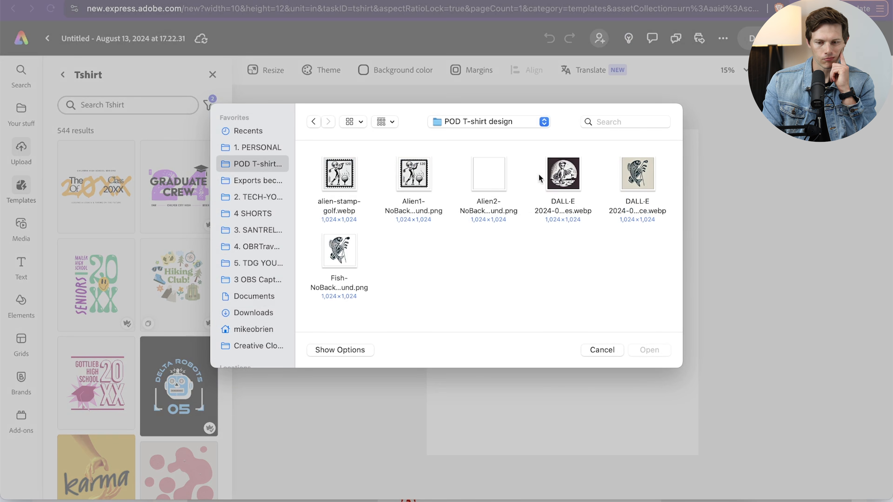
pyautogui.click(489, 179)
pyautogui.doubleClick(489, 177)
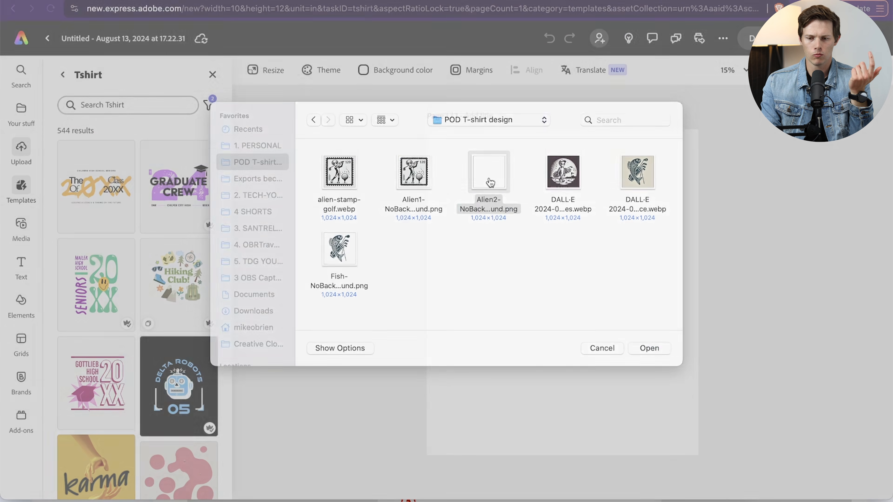
# - Enlarge the uploaded alien image to span the full page width and deselect it
pyautogui.moveTo(672, 417); pyautogui.dragTo(696, 429)
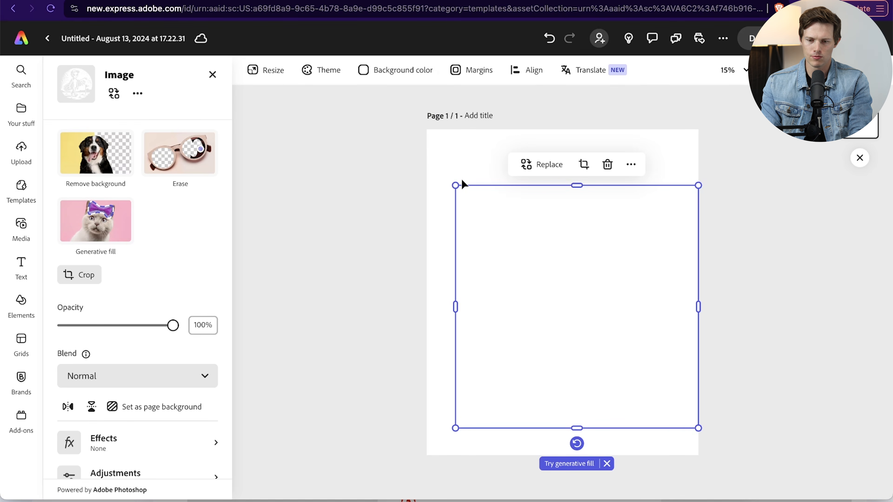
pyautogui.moveTo(454, 183); pyautogui.dragTo(426, 156)
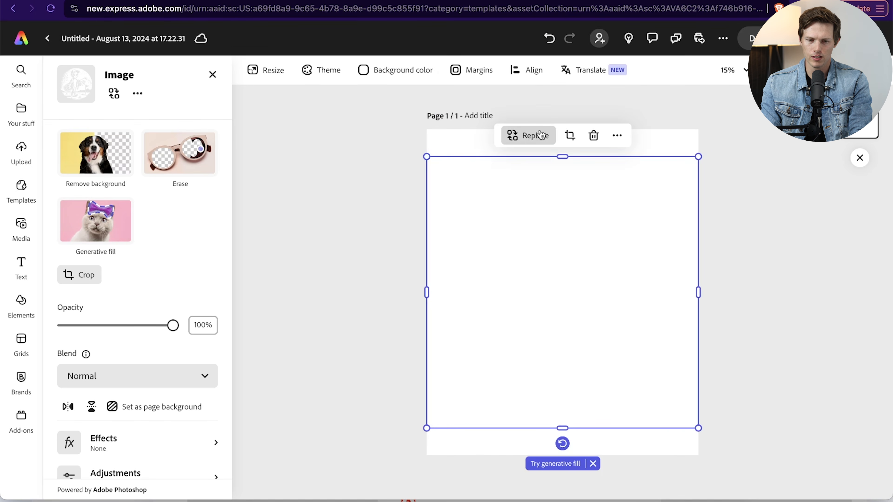
pyautogui.click(641, 138)
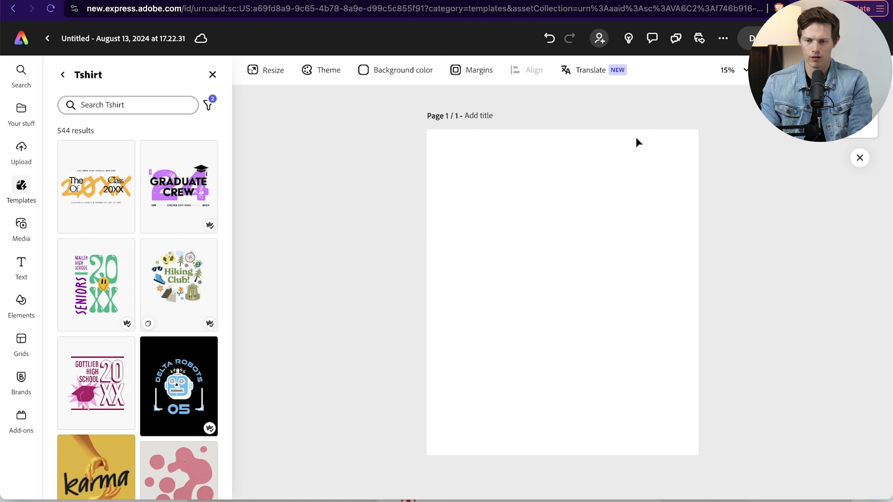
# - Set the page background color to black
pyautogui.click(411, 69)
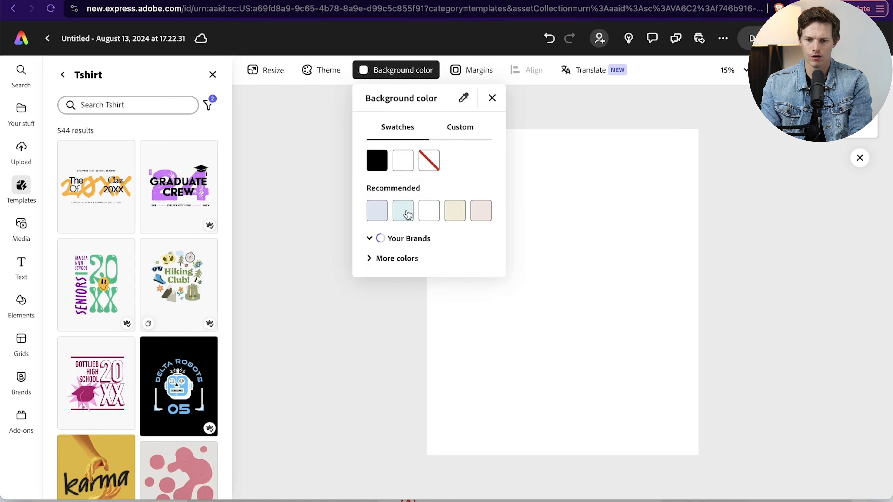
pyautogui.click(376, 160)
pyautogui.click(347, 411)
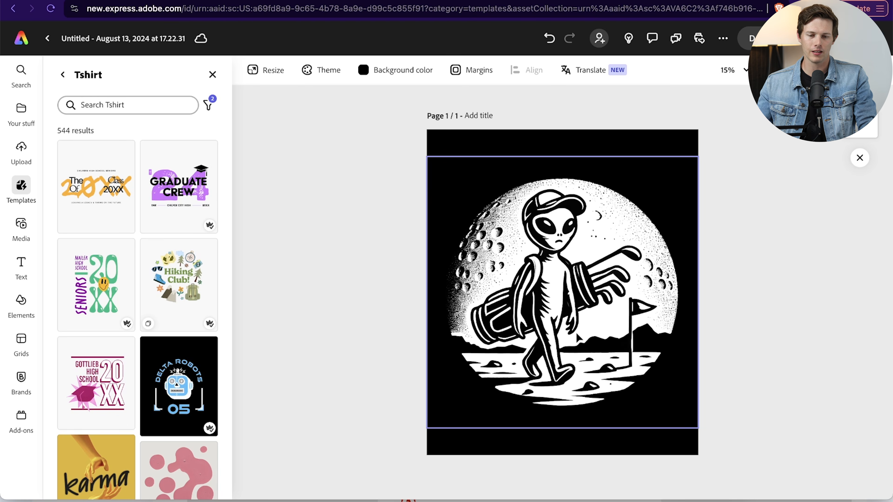
# - Shrink the alien golfer image slightly and center it on the page with room above and below
pyautogui.click(576, 334)
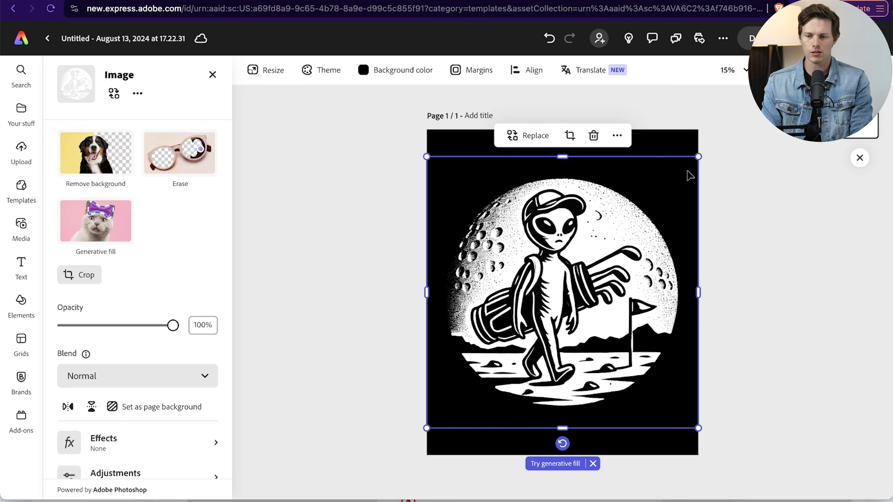
pyautogui.moveTo(698, 157); pyautogui.dragTo(670, 185)
pyautogui.moveTo(611, 236); pyautogui.dragTo(625, 223)
pyautogui.click(733, 247)
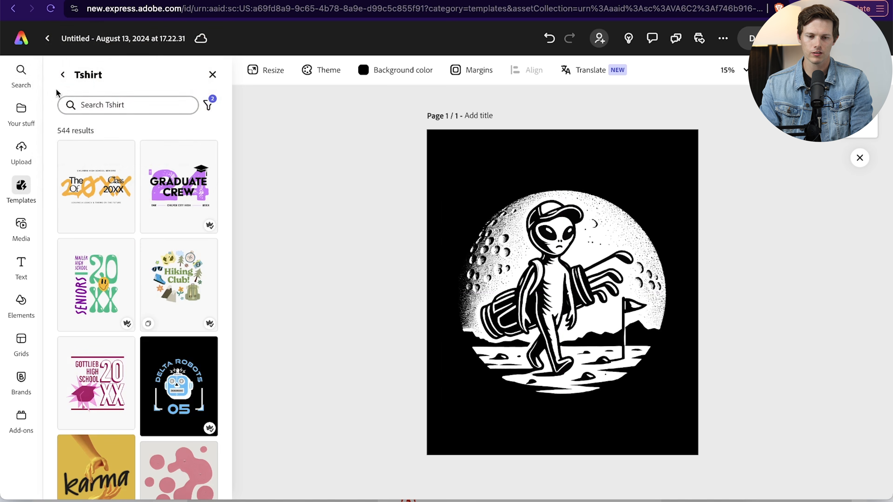
# - Browse the saved files, local upload folder, T-shirt templates and stock media available for the design
pyautogui.click(20, 116)
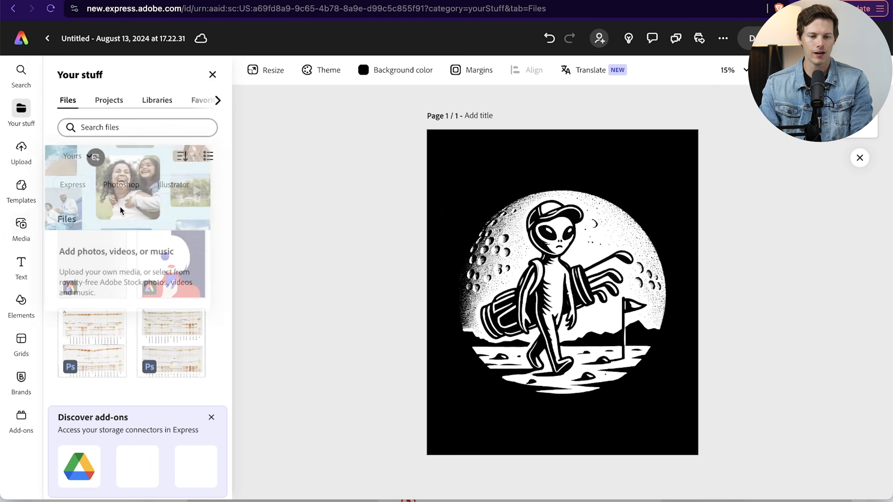
pyautogui.click(21, 148)
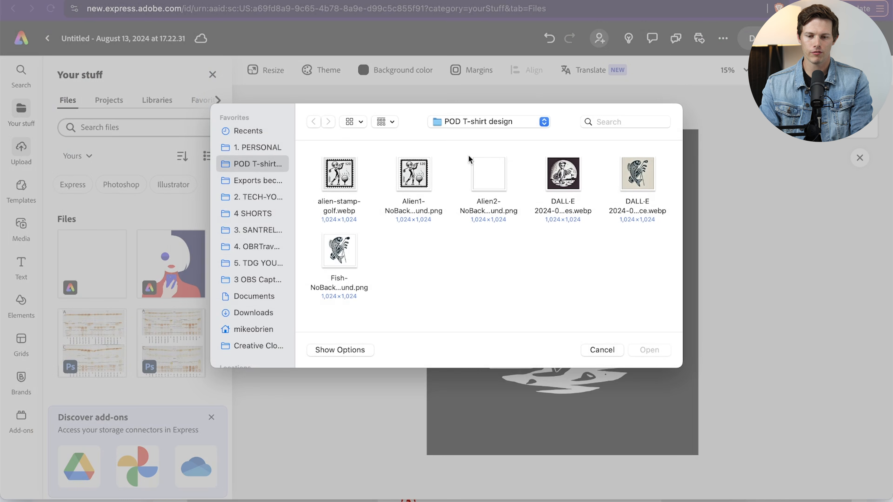
pyautogui.click(601, 350)
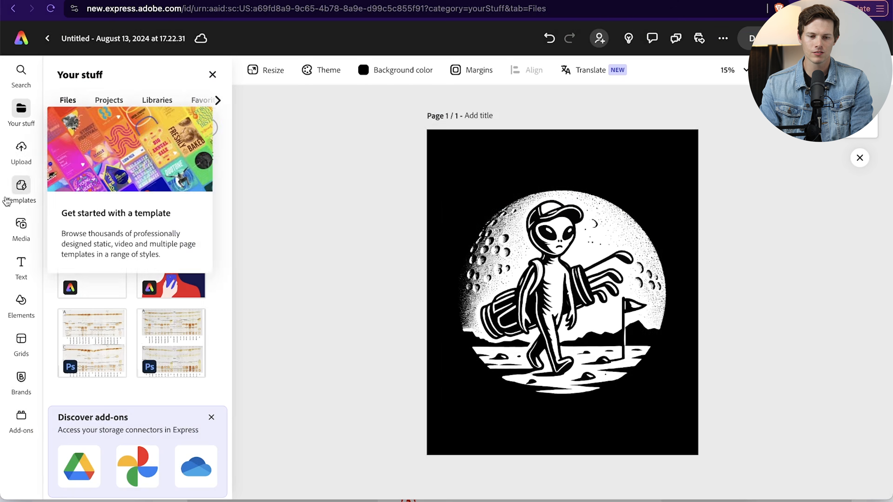
pyautogui.click(21, 192)
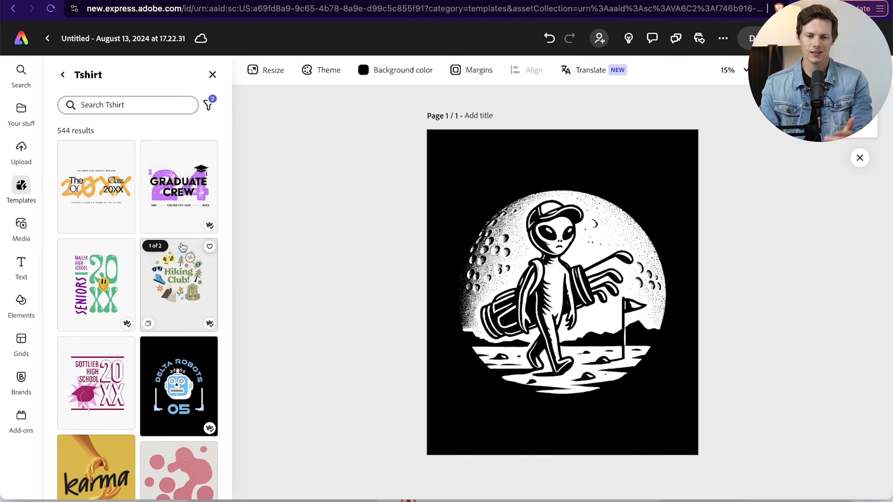
pyautogui.scroll(-20, 105, 215)
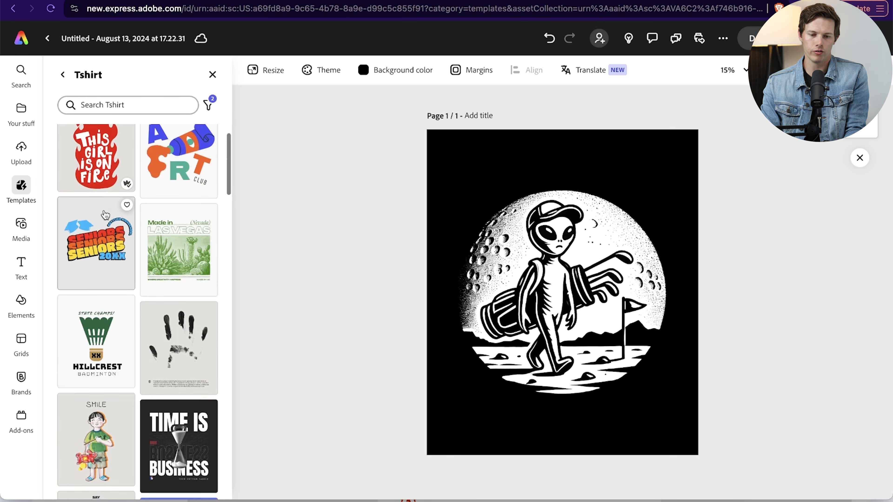
pyautogui.scroll(-10, 104, 215)
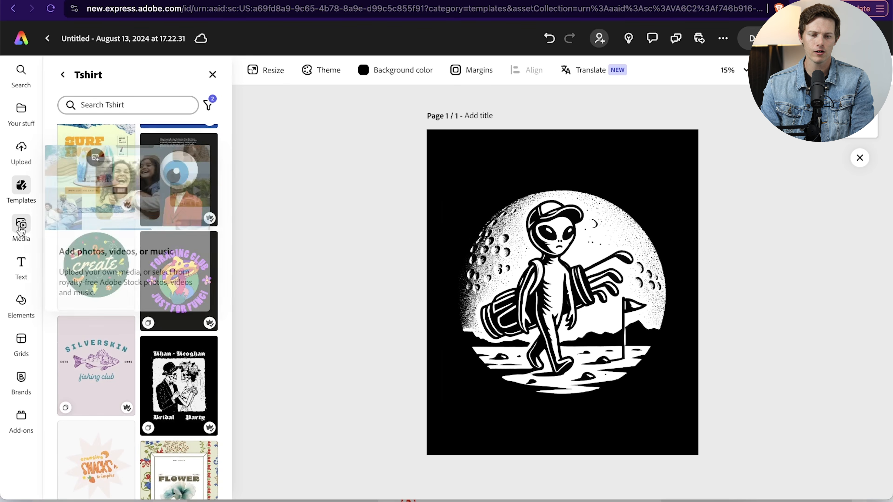
pyautogui.click(22, 227)
pyautogui.scroll(-5, 181, 309)
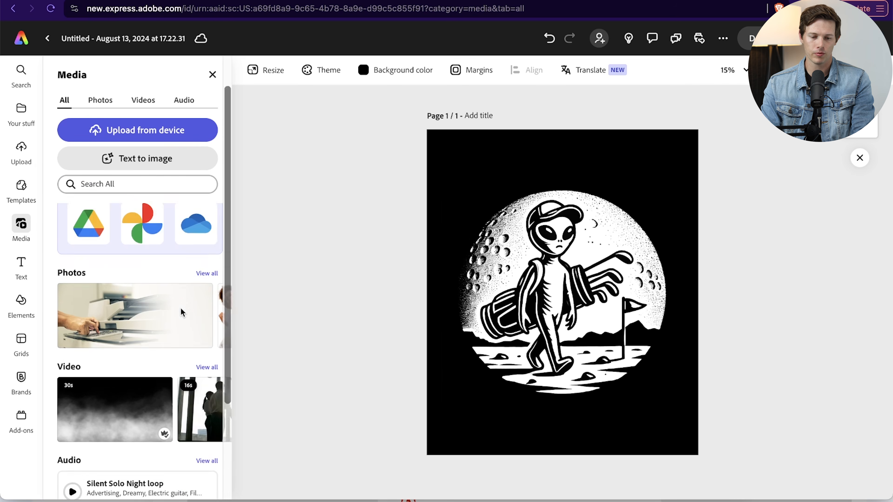
pyautogui.scroll(3, 117, 291)
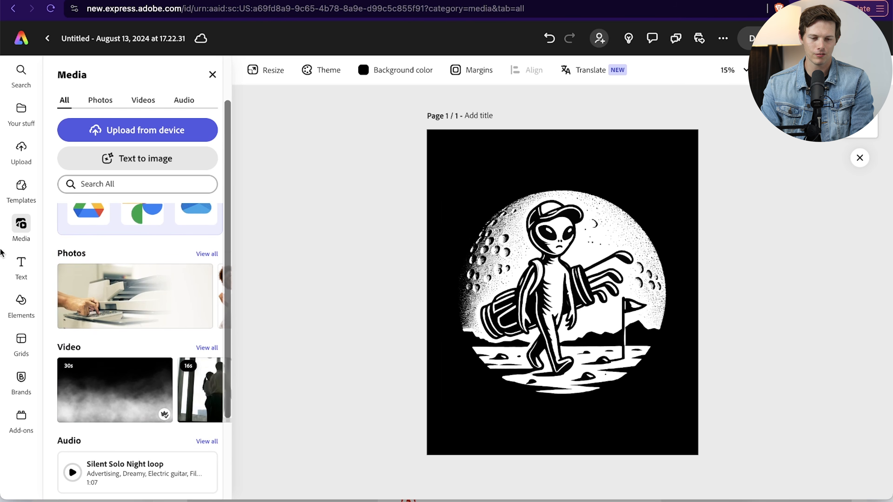
# - Add the white text "Searching For" above the alien artwork and "Water" below it
pyautogui.click(21, 273)
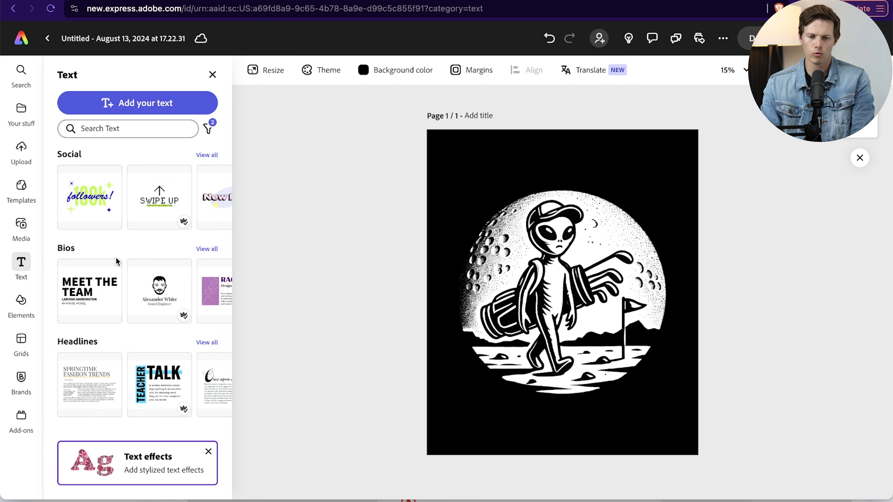
pyautogui.scroll(-5, 115, 260)
pyautogui.scroll(2, 117, 262)
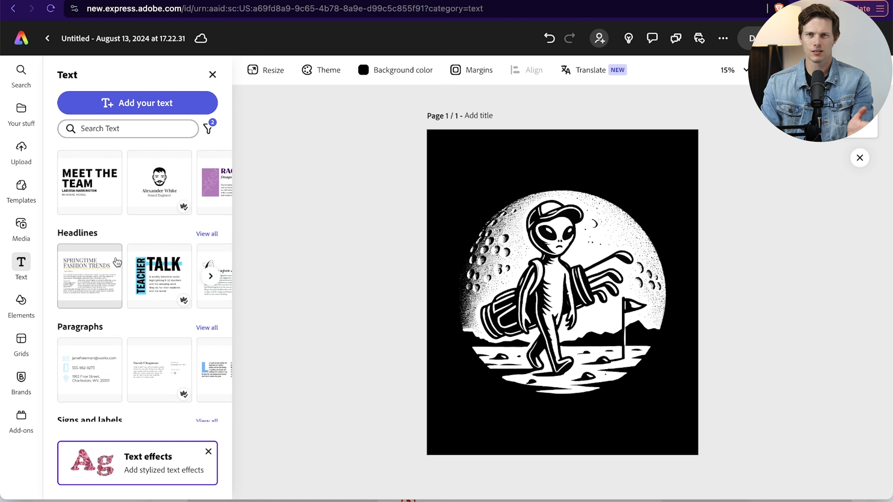
pyautogui.click(137, 103)
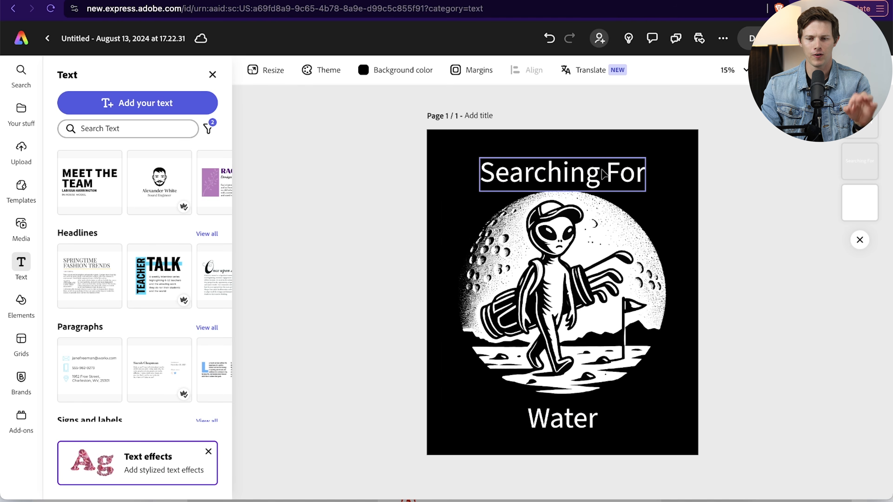
# - Change the font of the whole "Searching For" text to Alfarn Regular
pyautogui.doubleClick(522, 172)
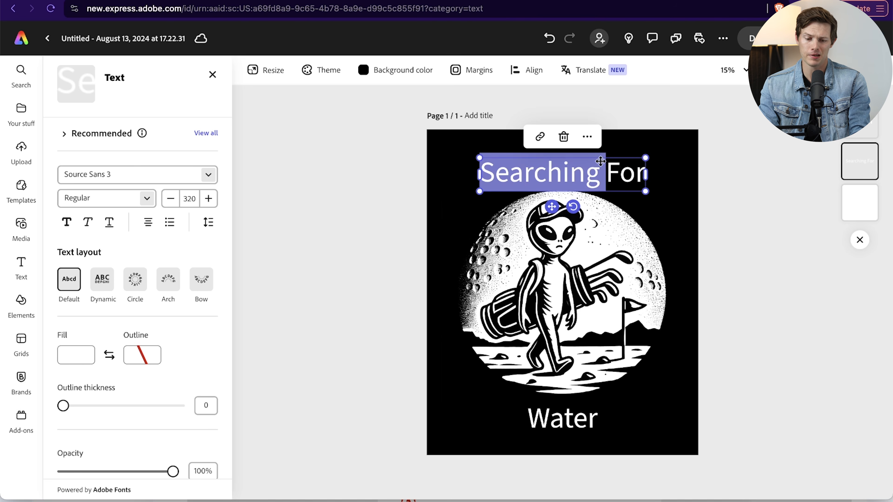
pyautogui.hotkey('ctrl', 'a')
pyautogui.click(209, 175)
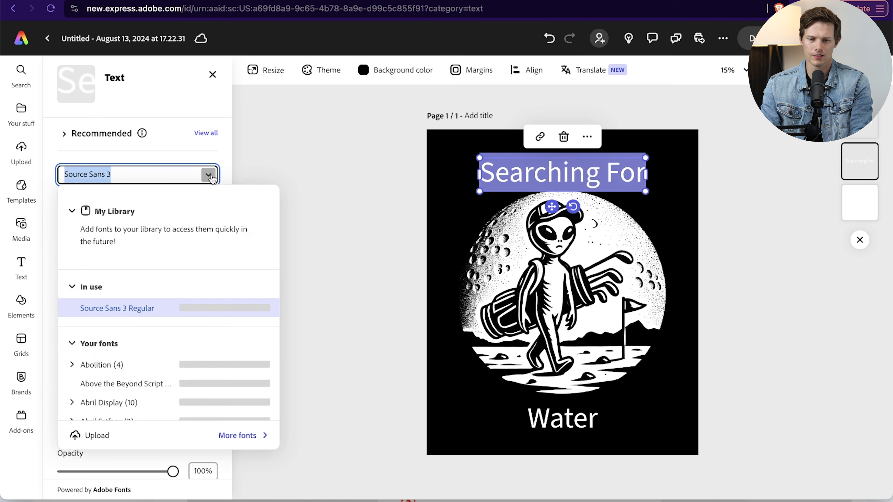
pyautogui.scroll(-6, 132, 357)
pyautogui.scroll(-7, 130, 357)
pyautogui.scroll(2, 134, 334)
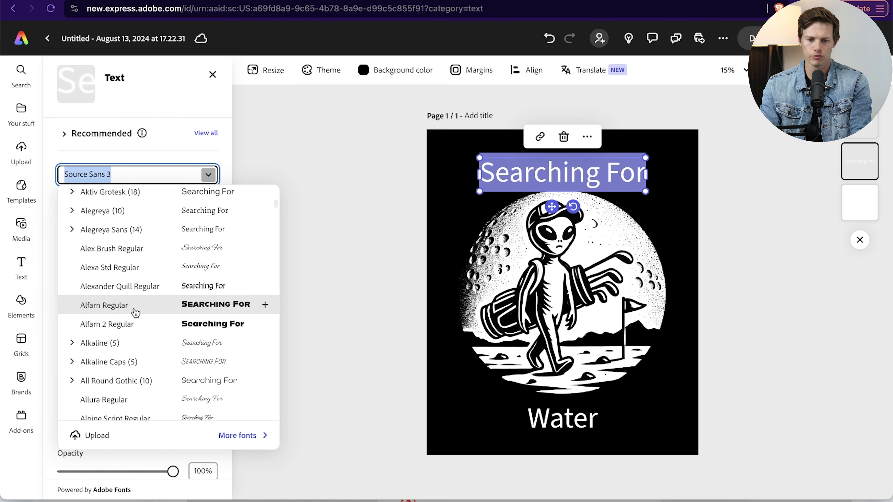
pyautogui.click(135, 313)
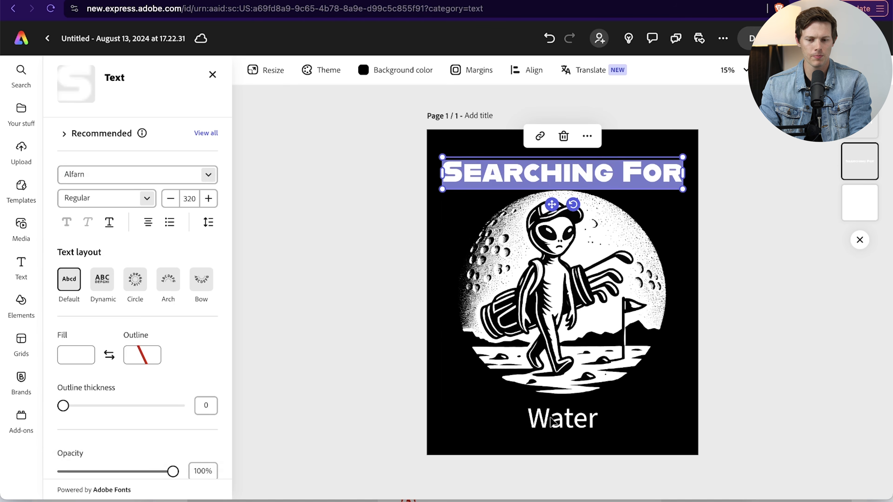
# - Change the font of the "Water" text to Alfarn Regular and deselect it
pyautogui.keyDown('shift'); pyautogui.click(547, 421); pyautogui.keyUp('shift')
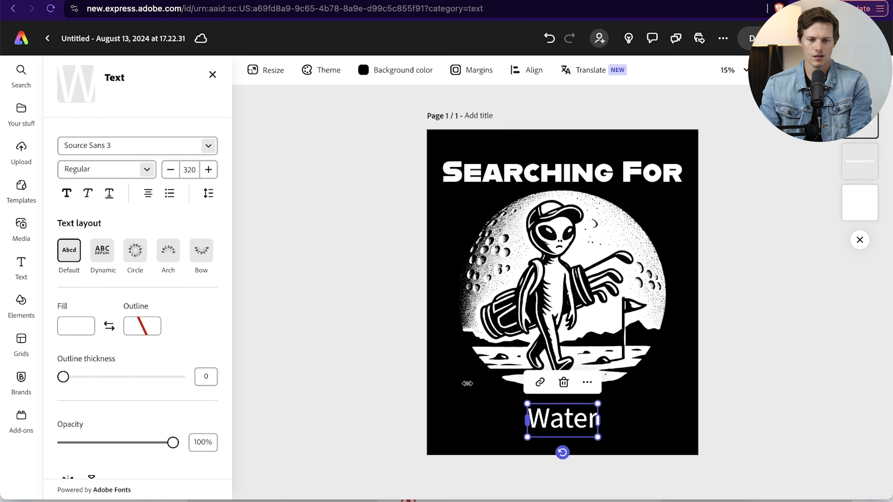
pyautogui.doubleClick(562, 419)
pyautogui.click(109, 171)
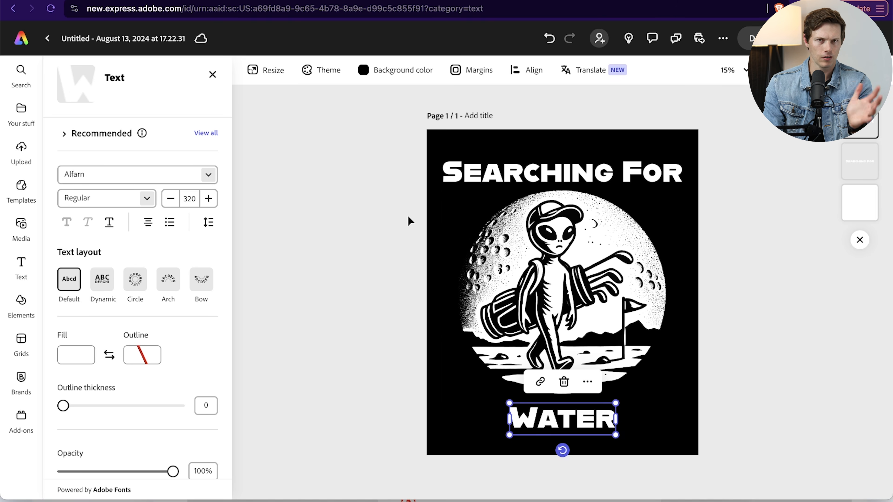
pyautogui.click(370, 223)
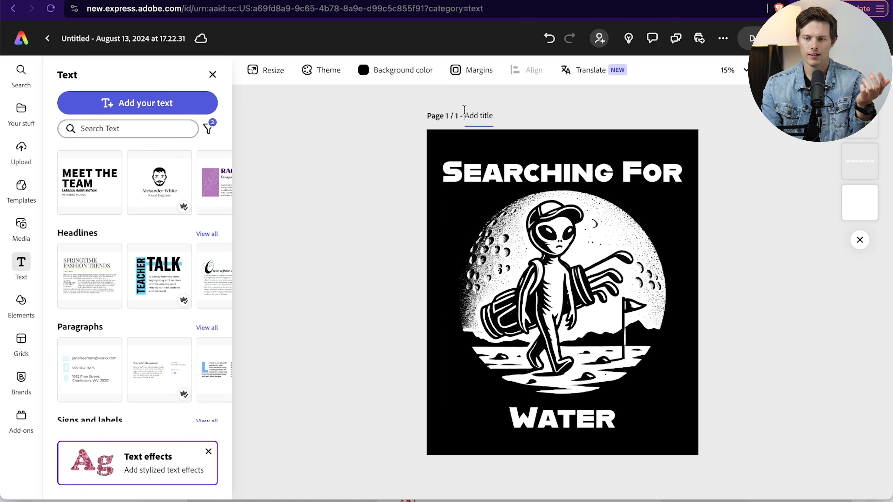
# - Duplicate the finished page as page 2 and compare it with page 1
pyautogui.click(768, 38)
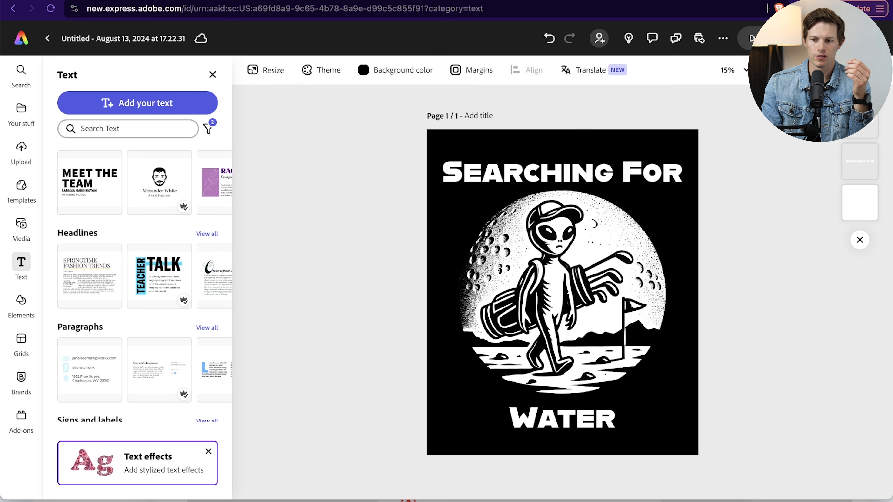
pyautogui.click(862, 70)
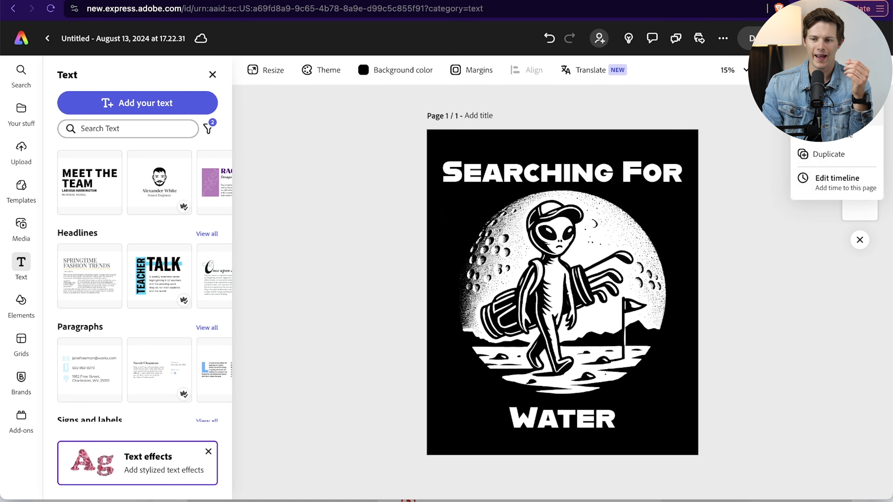
pyautogui.click(836, 155)
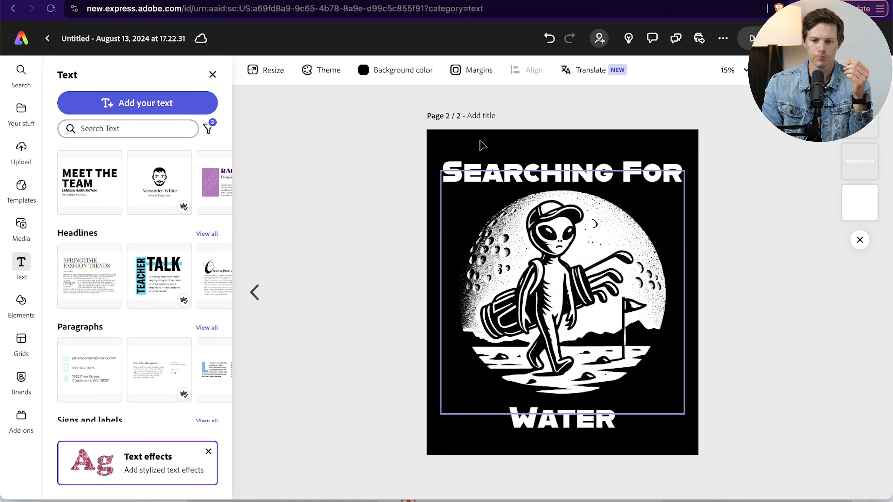
pyautogui.click(248, 292)
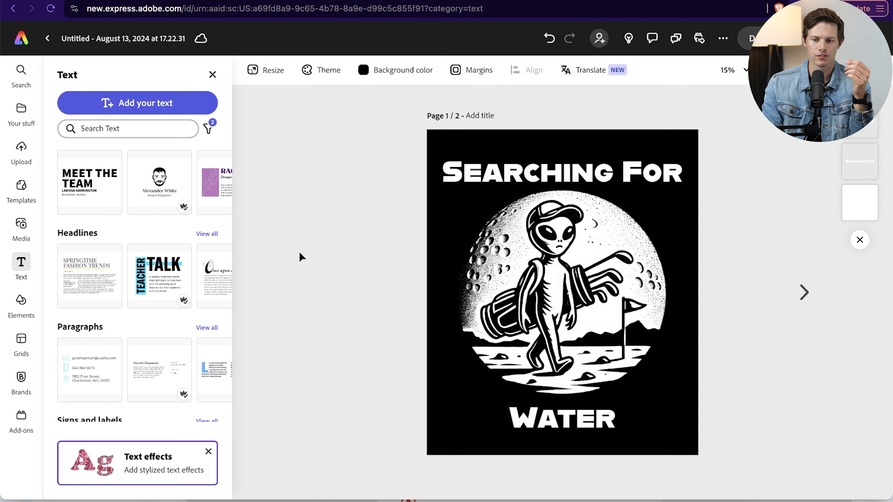
pyautogui.click(804, 292)
# - Delete the walking alien artwork from page 2, keeping the "Searching For" and "Water" text
pyautogui.doubleClick(533, 169)
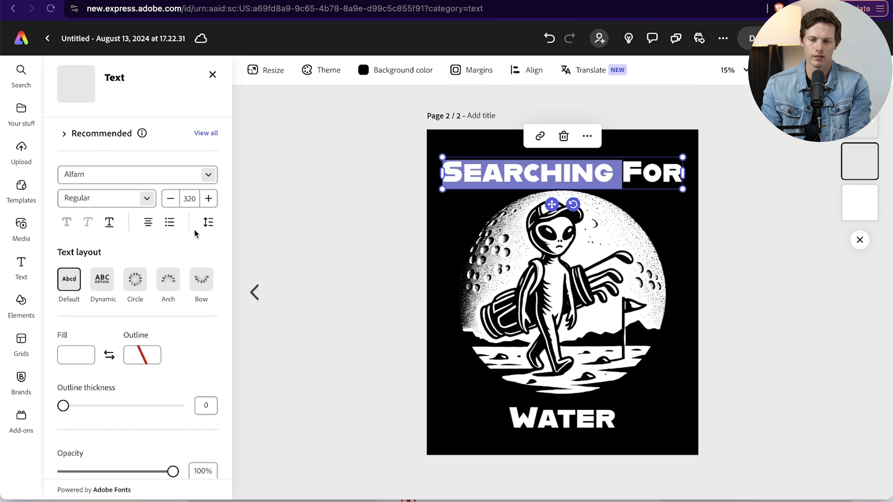
pyautogui.press('Escape')
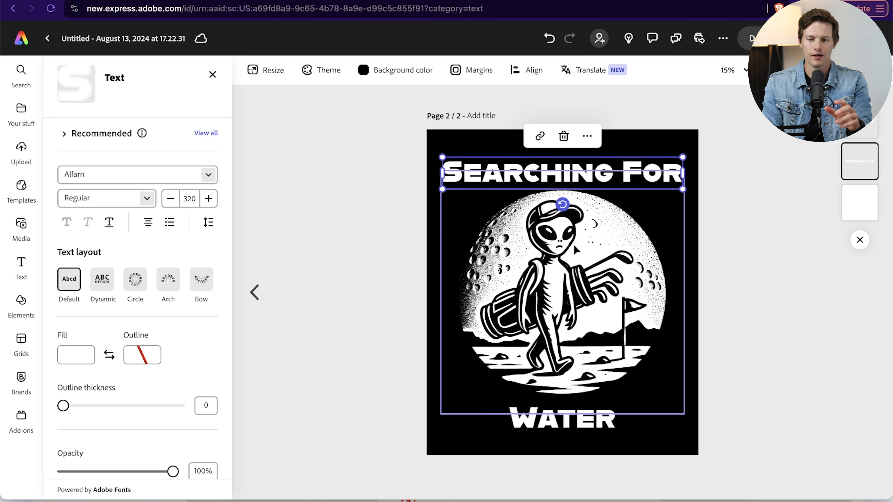
pyautogui.click(346, 303)
pyautogui.click(646, 192)
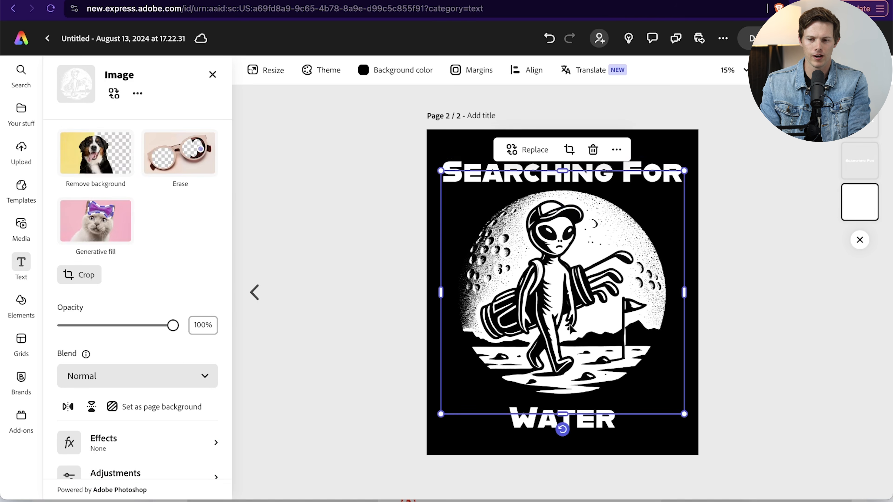
pyautogui.press('Delete')
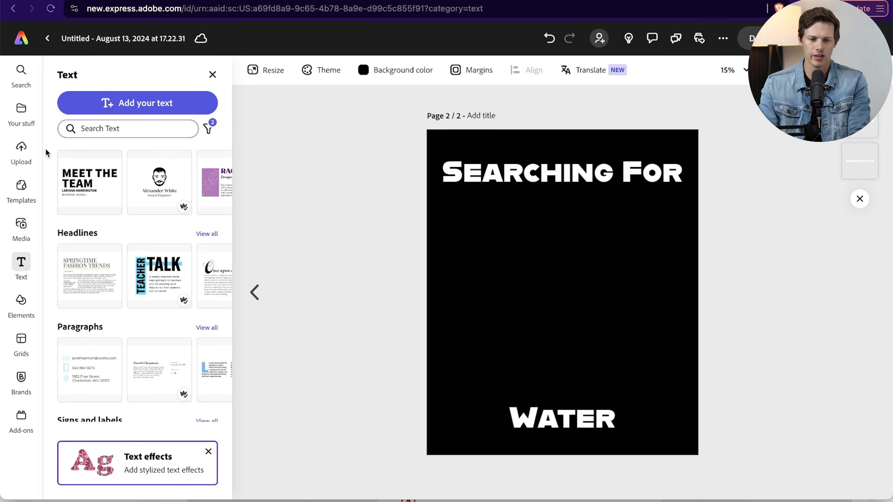
# - Upload the alien golfer stamp image to page 2 and enlarge it to nearly the page width below the headline
pyautogui.click(21, 157)
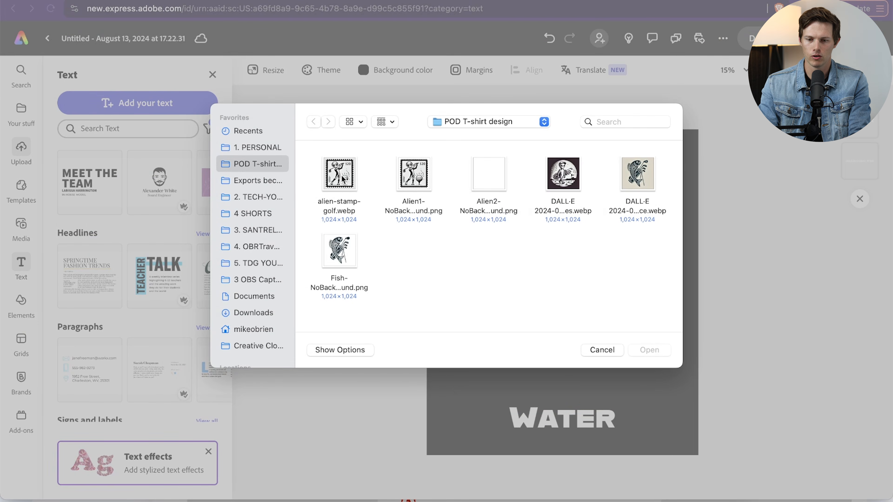
pyautogui.doubleClick(487, 178)
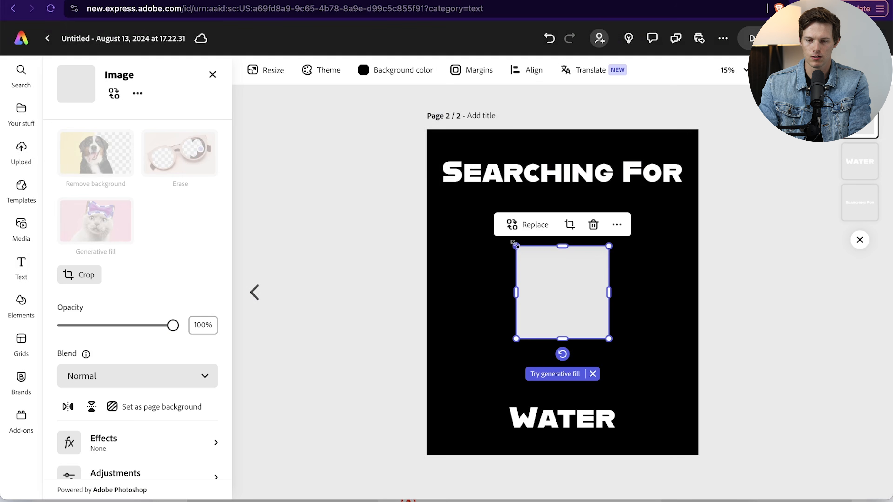
pyautogui.moveTo(515, 246); pyautogui.dragTo(443, 203)
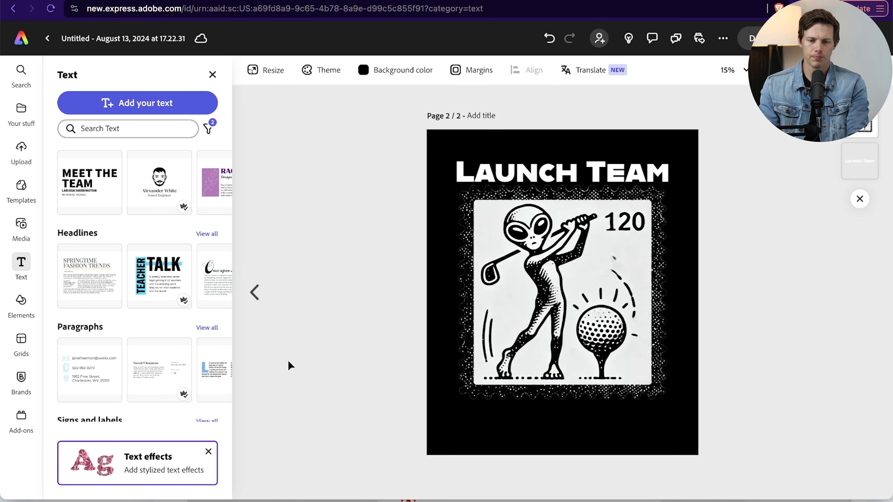
pyautogui.click(255, 292)
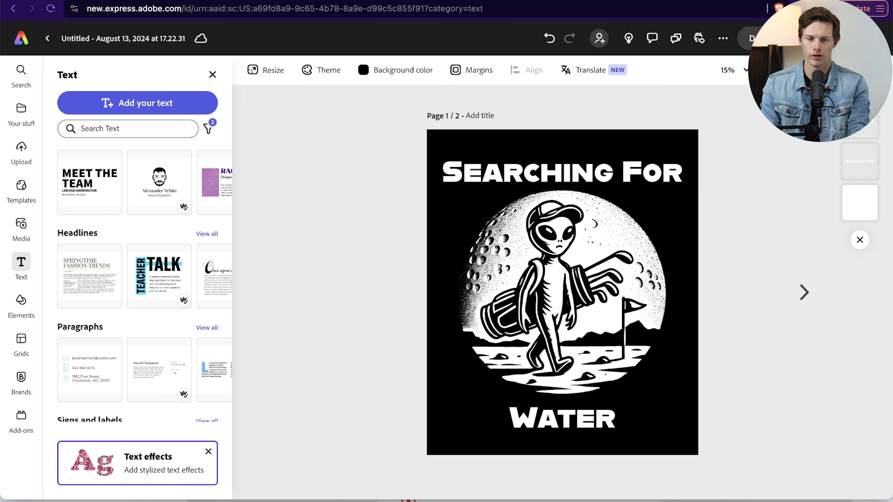
# - Switch to the Etsy "tshirt" search results and browse the popular listings for design ideas
pyautogui.scroll(10, 562, 292)
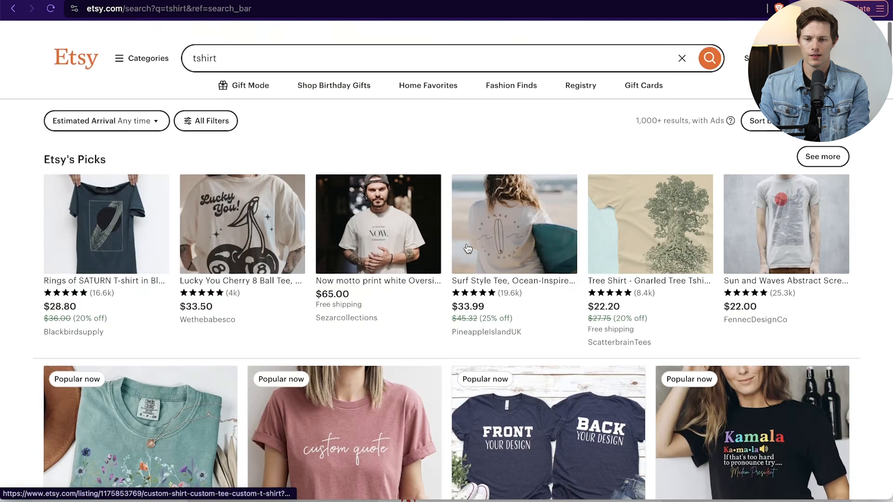
pyautogui.scroll(-20, 226, 210)
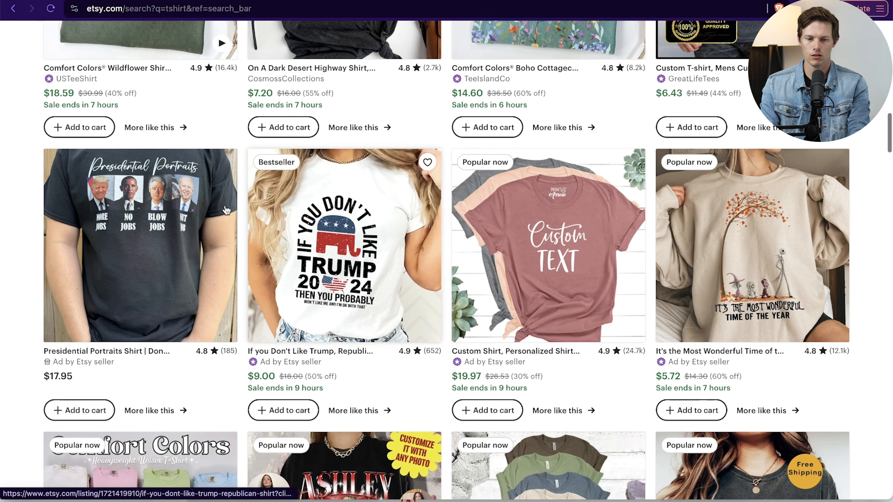
pyautogui.scroll(-10, 370, 120)
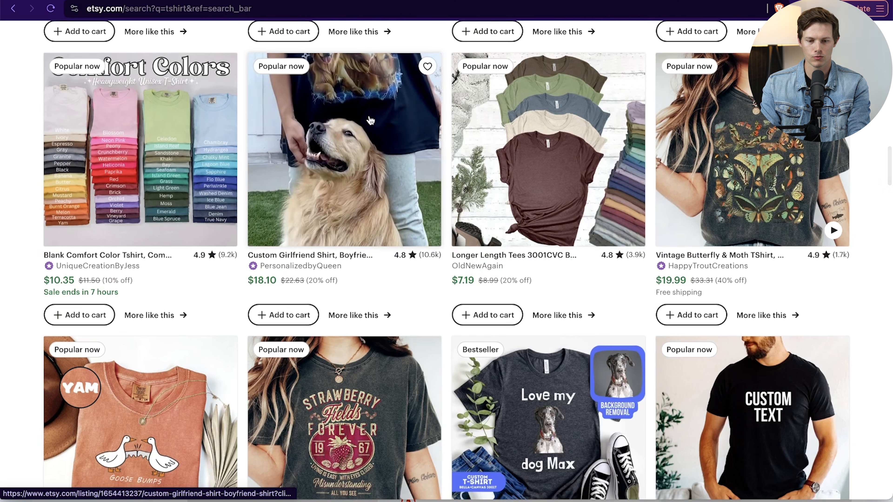
pyautogui.scroll(-5, 370, 120)
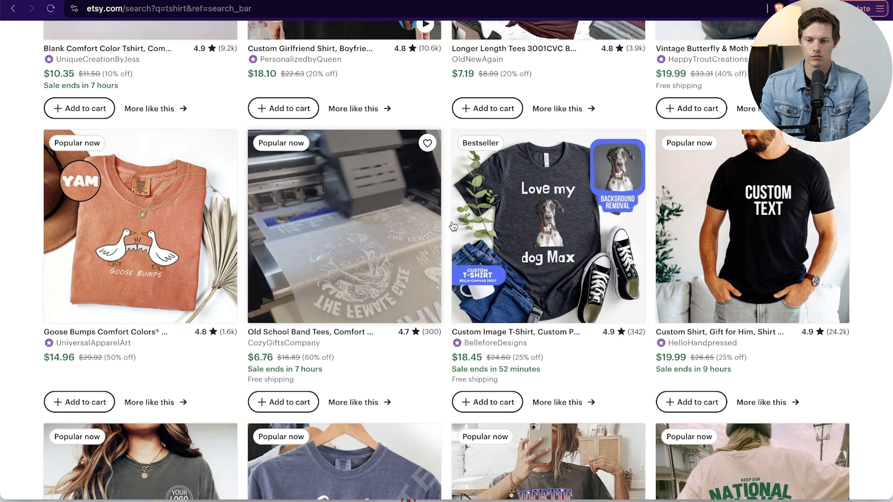
pyautogui.scroll(-5, 467, 339)
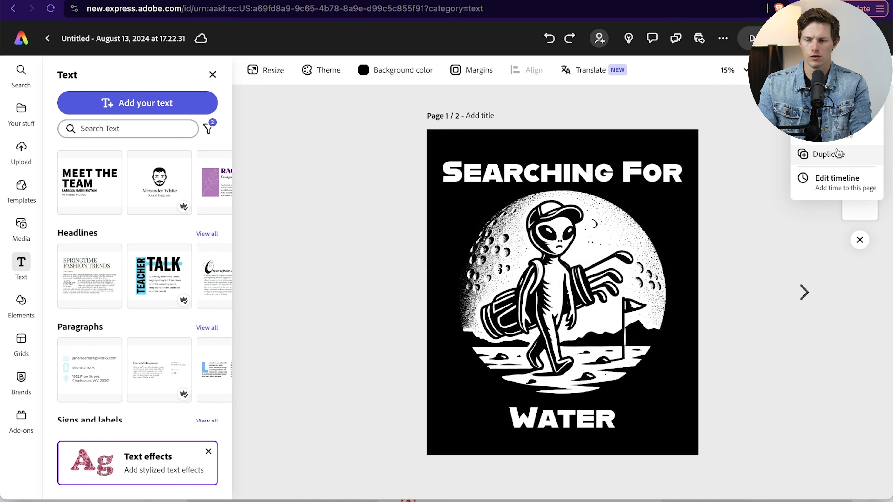
# - Duplicate the "Searching For Water" page and delete the alien artwork from the copy
pyautogui.click(838, 154)
pyautogui.click(595, 327)
pyautogui.press('Delete')
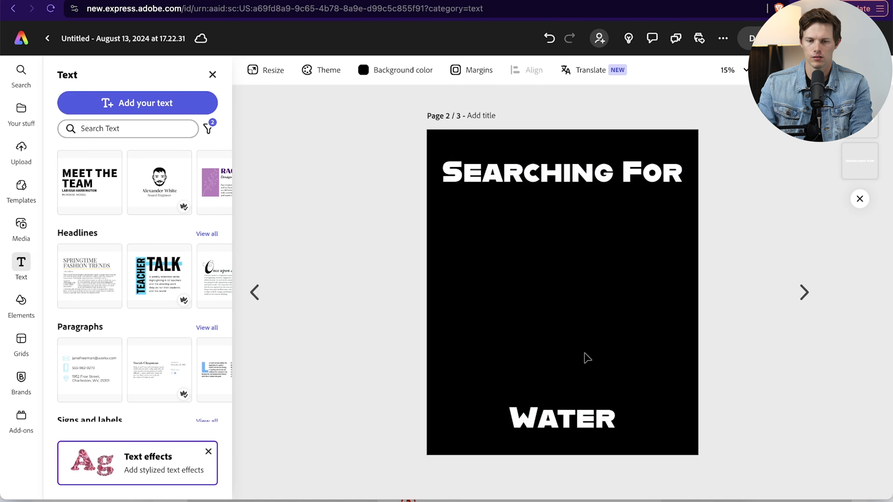
# - Upload the fish PNG without background, enlarge it between the two text lines, and set the page background to white
pyautogui.click(22, 149)
pyautogui.click(353, 255)
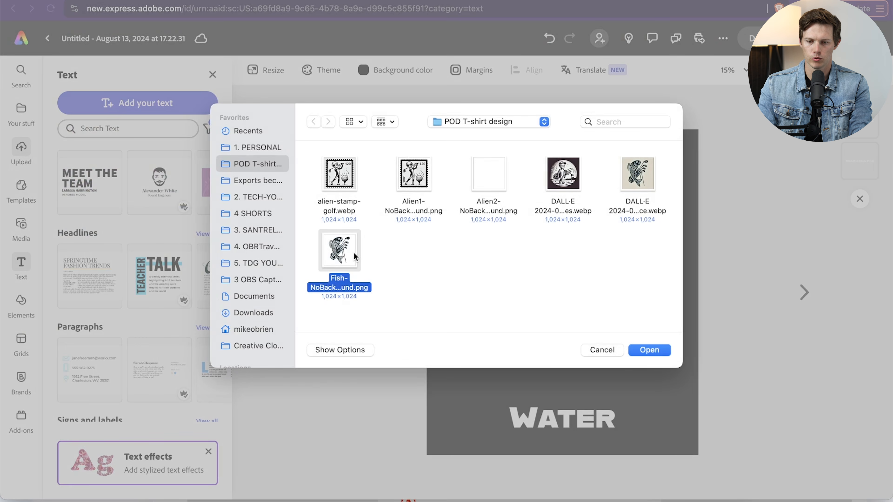
pyautogui.doubleClick(353, 255)
pyautogui.click(471, 173)
pyautogui.click(390, 162)
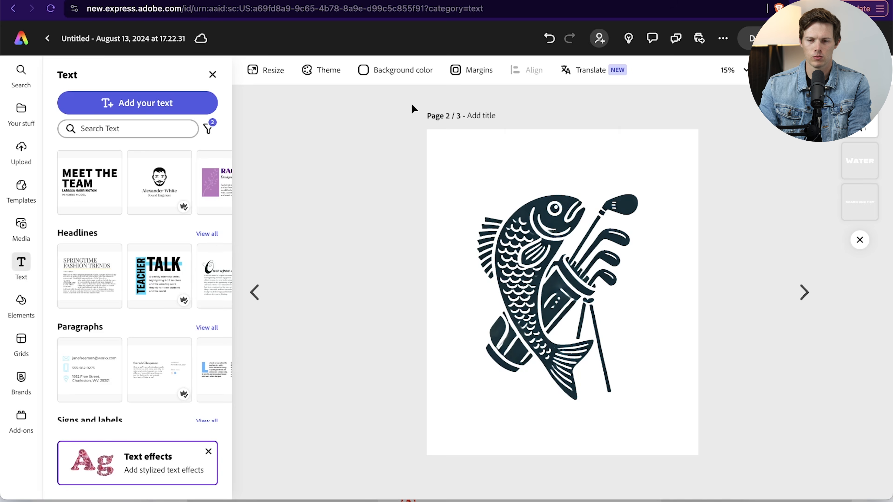
# - Recolor the "Searching For" text with the dark fill sampled from the fish artwork
pyautogui.click(513, 162)
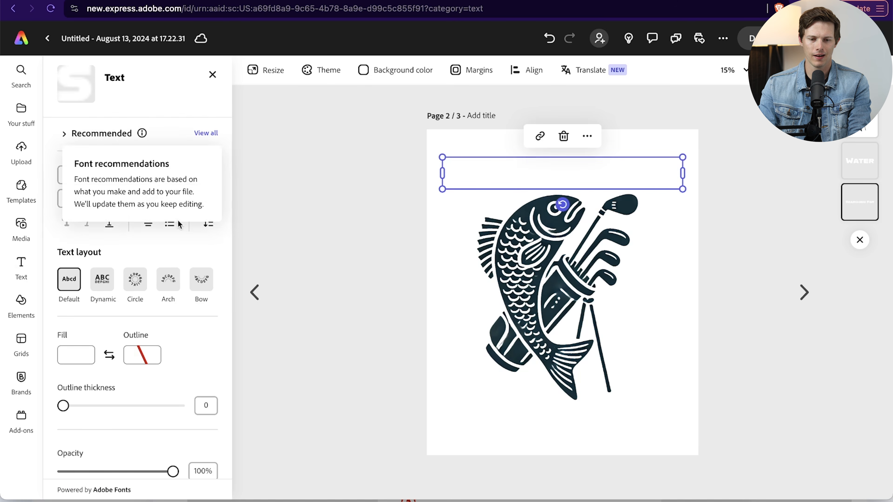
pyautogui.click(83, 361)
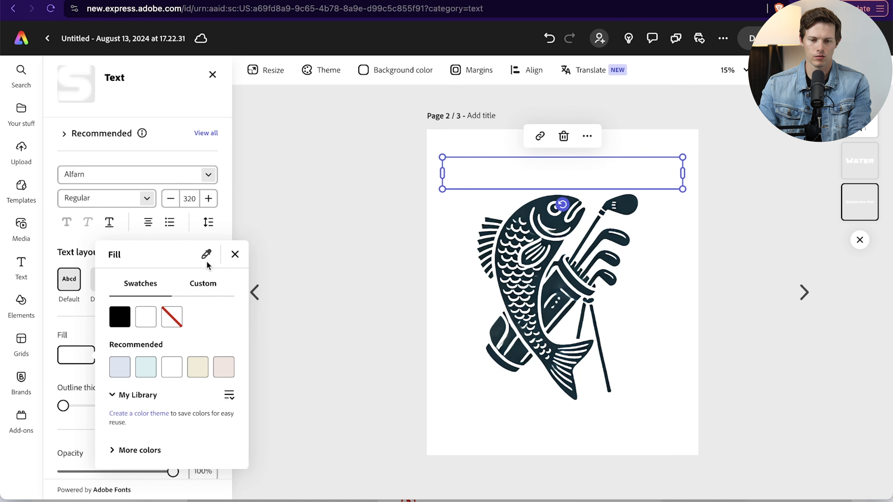
pyautogui.click(206, 254)
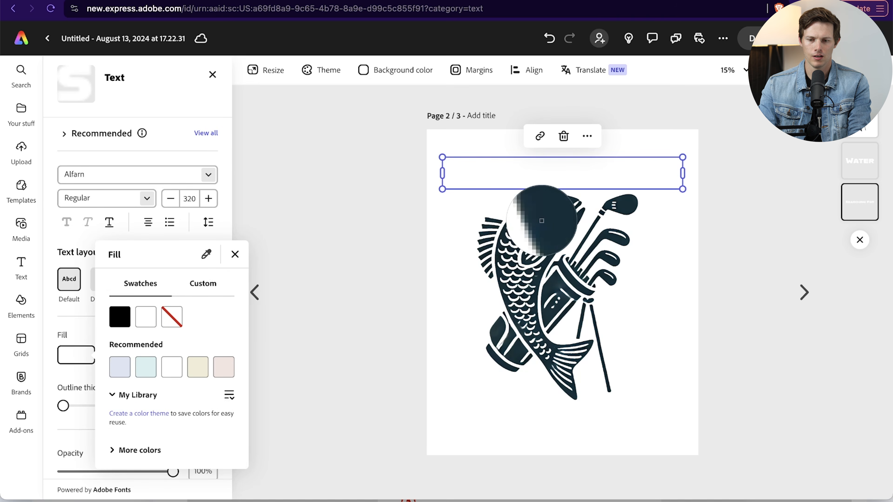
pyautogui.click(562, 205)
pyautogui.click(300, 225)
# - Recolor the "Water" text below the fish with the same dark fill sampled from the artwork
pyautogui.click(508, 417)
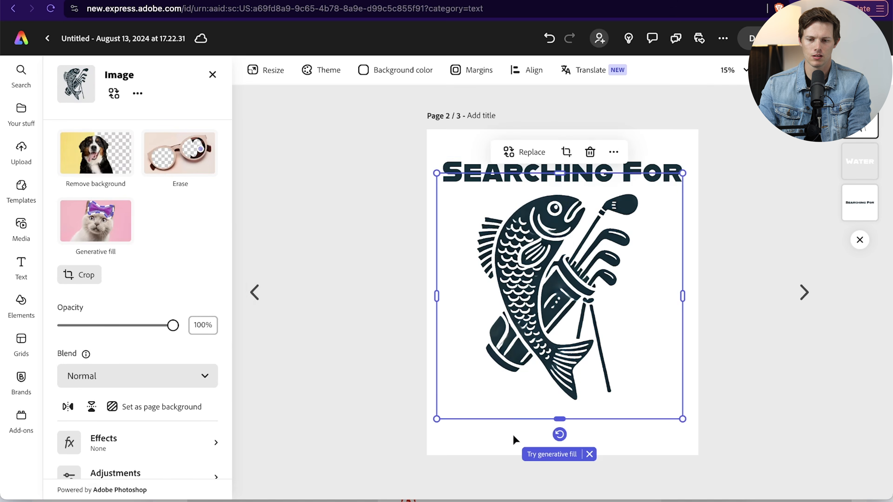
pyautogui.click(521, 450)
pyautogui.click(538, 423)
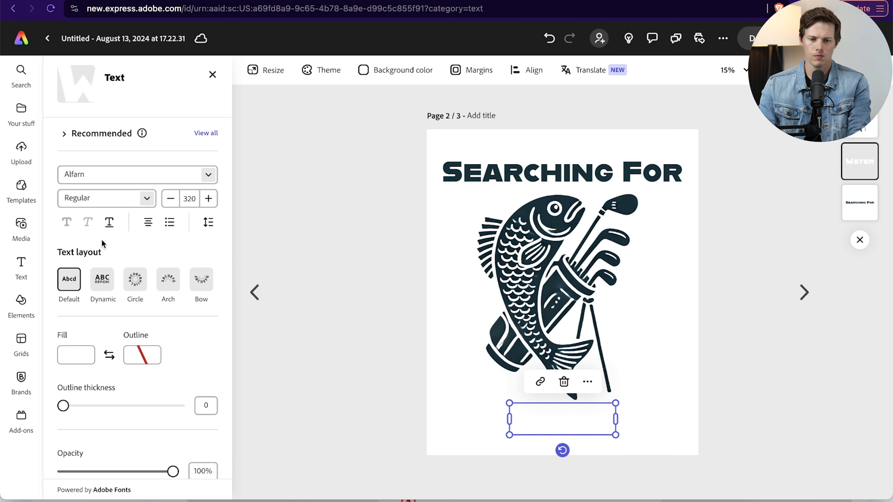
pyautogui.click(76, 355)
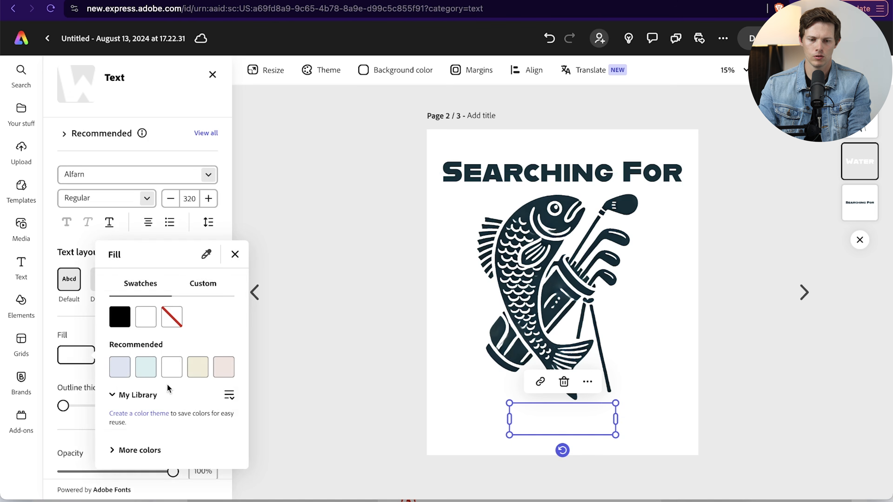
pyautogui.click(206, 254)
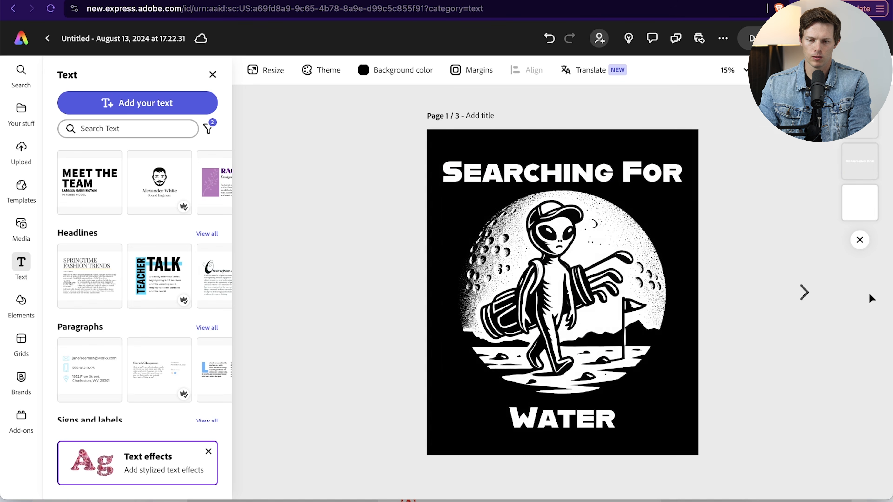
pyautogui.click(803, 292)
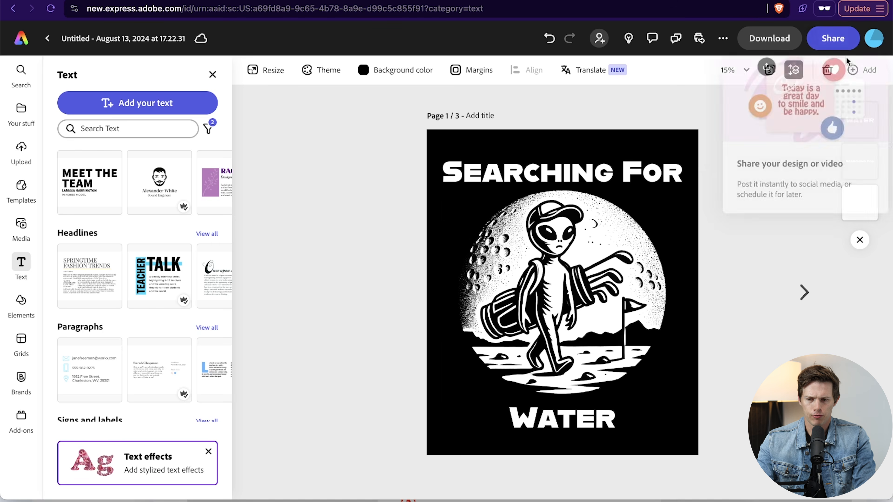
# - Duplicate page 1 and delete both the "Searching For" and "Water" text from the copy
pyautogui.click(863, 69)
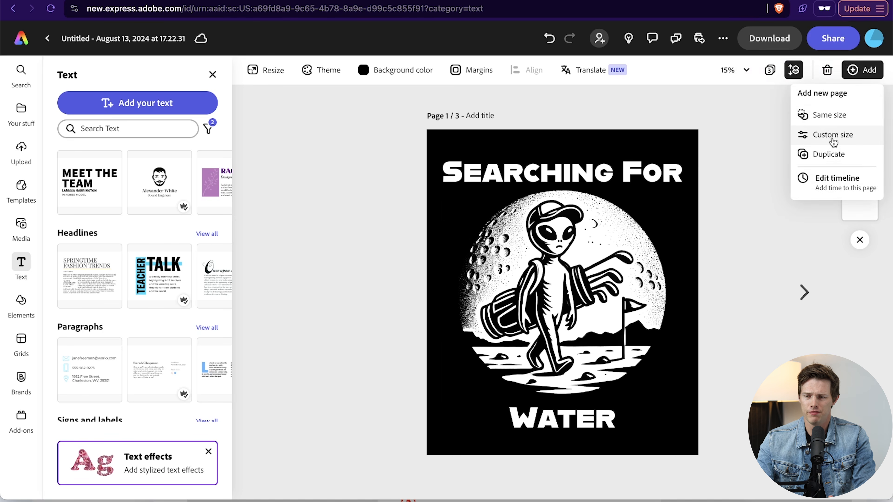
pyautogui.click(829, 155)
pyautogui.click(572, 173)
pyautogui.press('Delete')
pyautogui.click(550, 418)
pyautogui.press('Delete')
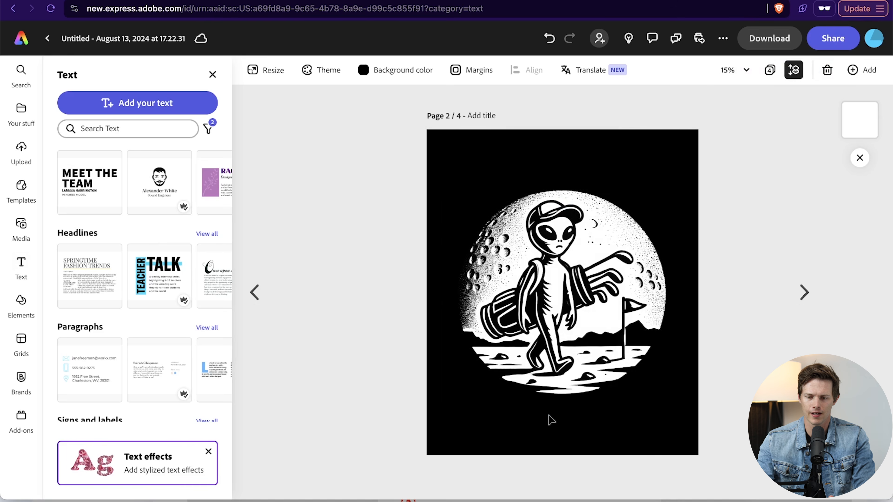
# - Enlarge the alien artwork on the textless page until its moon spans nearly the full page width, then deselect it
pyautogui.click(504, 324)
pyautogui.moveTo(441, 416); pyautogui.dragTo(412, 444)
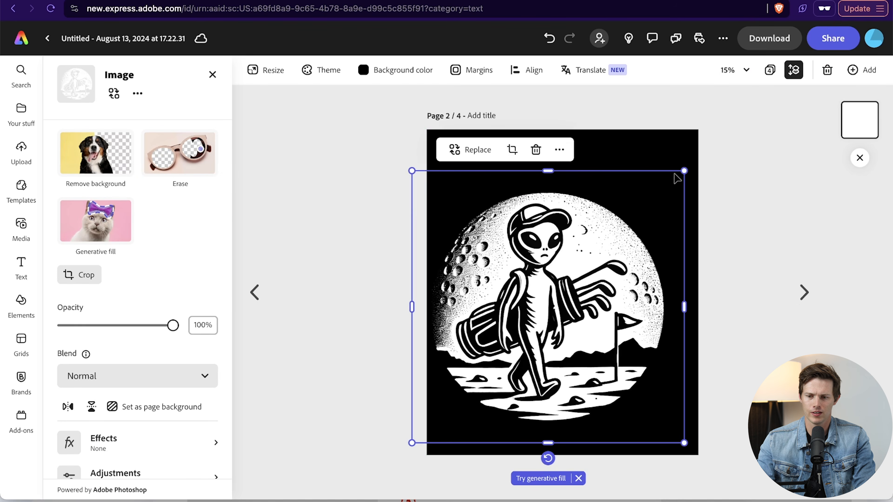
pyautogui.moveTo(684, 171); pyautogui.dragTo(717, 138)
pyautogui.click(763, 251)
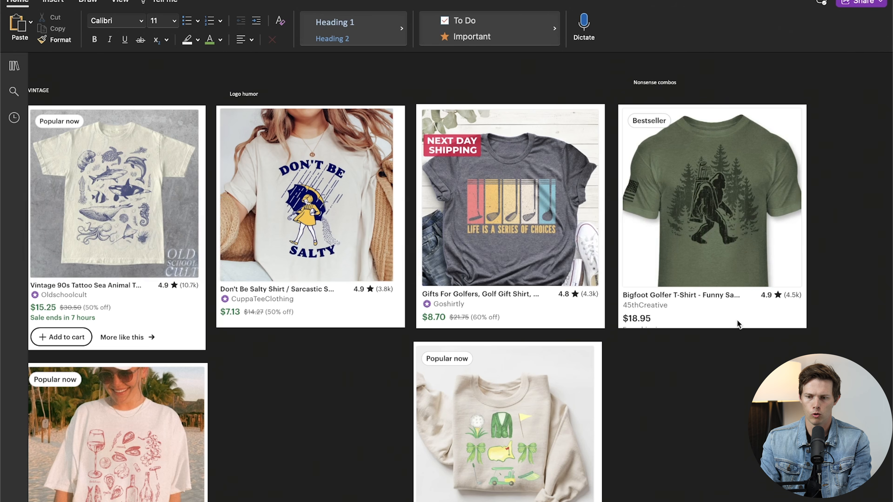
# - Switch to the T-shirt research notes and examine the golf and "Nonsense combos" example shirts
pyautogui.scroll(5, 754, 216)
pyautogui.hscroll(20, 754, 216)
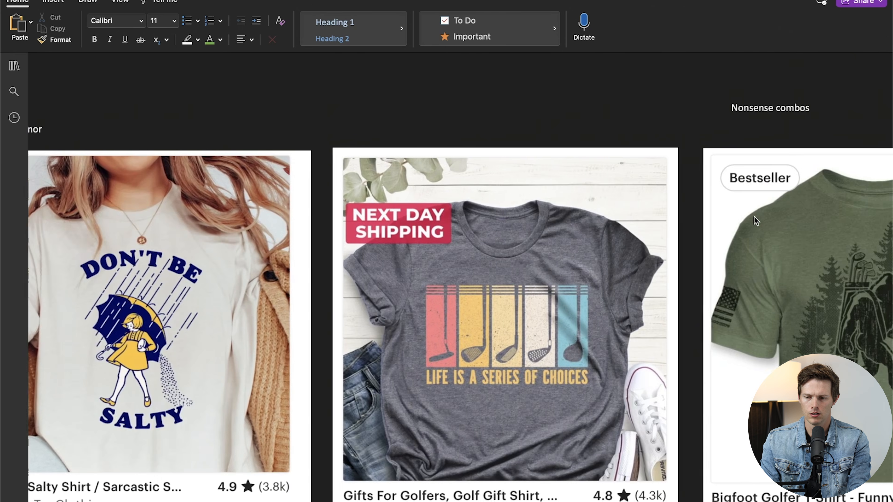
pyautogui.scroll(-4, 754, 216)
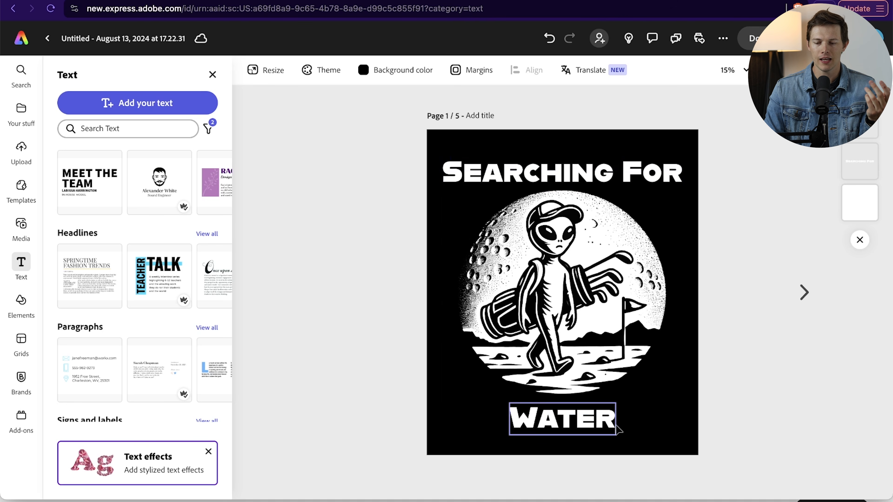
# - Compare the "Searching For Water", "Finding Water" and textless alien designs on pages 1 to 3
pyautogui.click(805, 292)
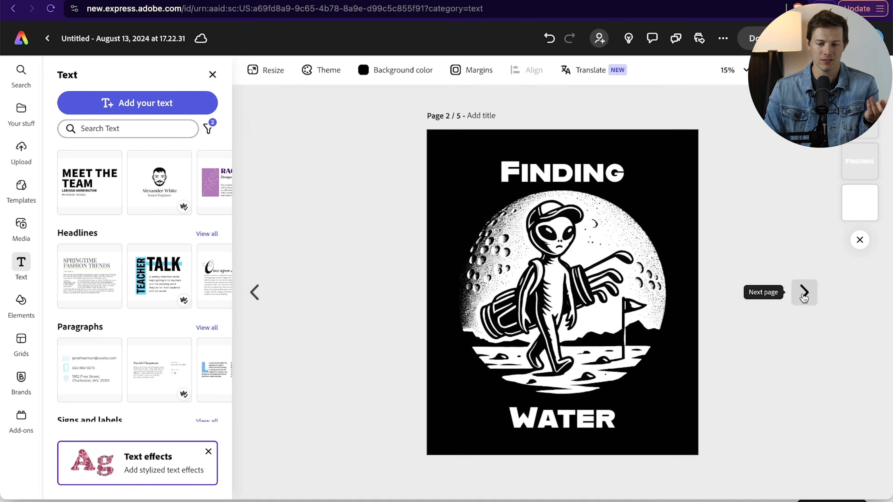
pyautogui.click(804, 295)
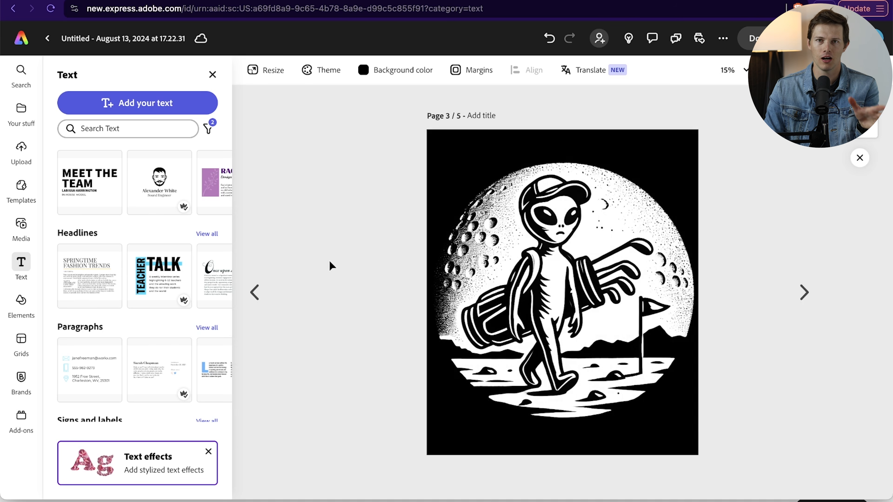
pyautogui.click(256, 292)
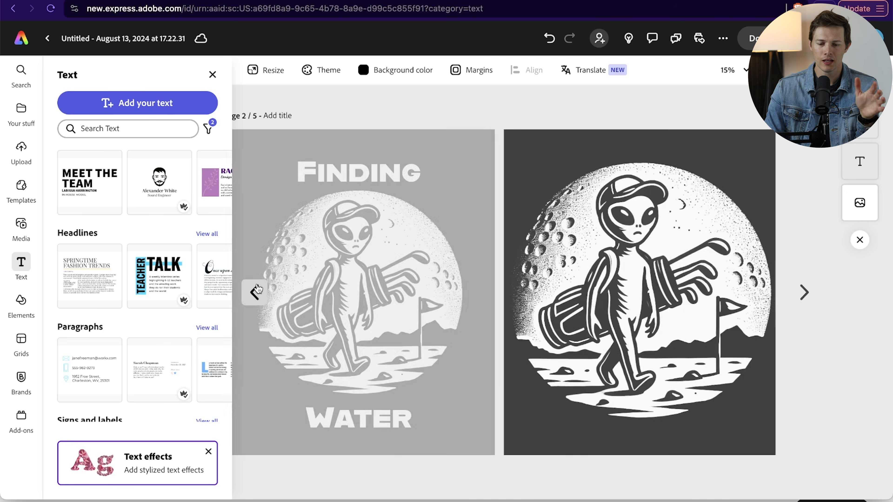
pyautogui.click(256, 291)
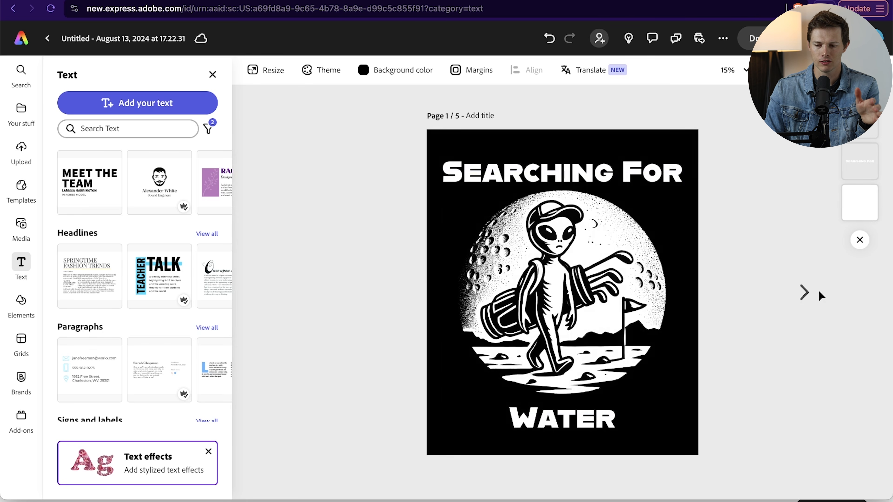
pyautogui.click(804, 292)
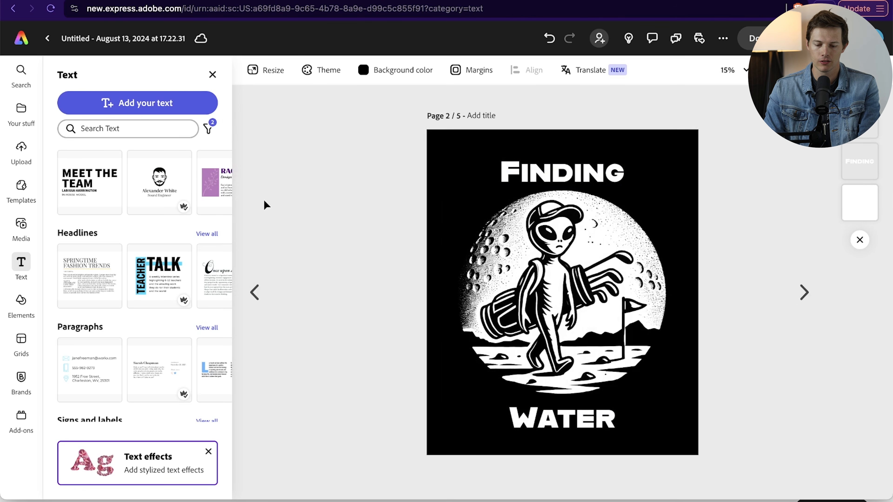
# - Open tmsearch.uspto.gov/search/search-information in a new tab, search trademarks for "finding water" and look through the results
pyautogui.press('super+t')
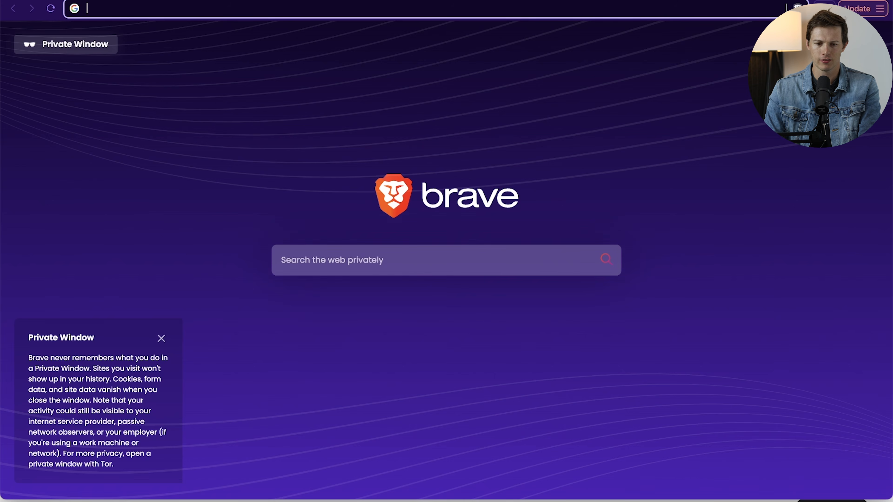
pyautogui.write('https://tmsearch.uspto.gov/search/search-information')
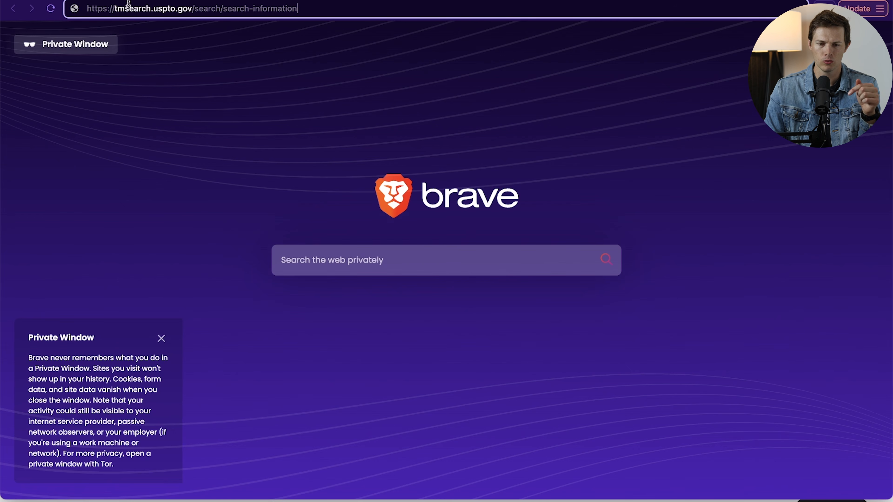
pyautogui.press('Return')
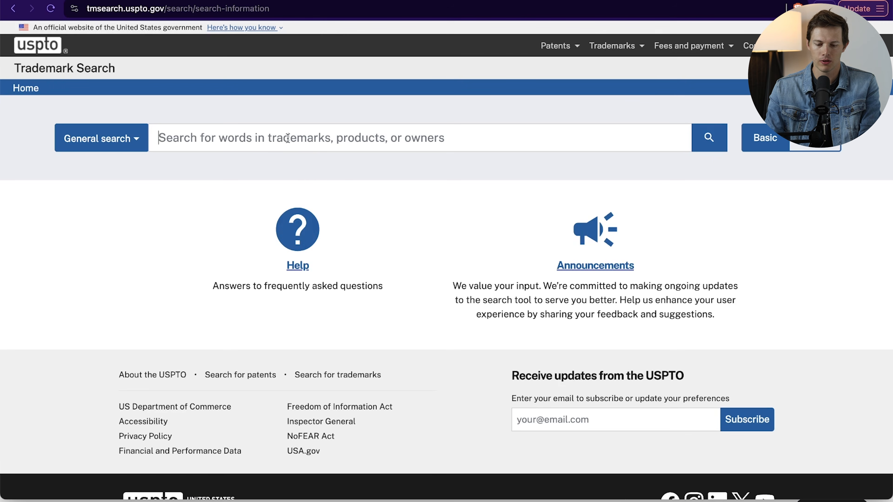
pyautogui.write('finding water')
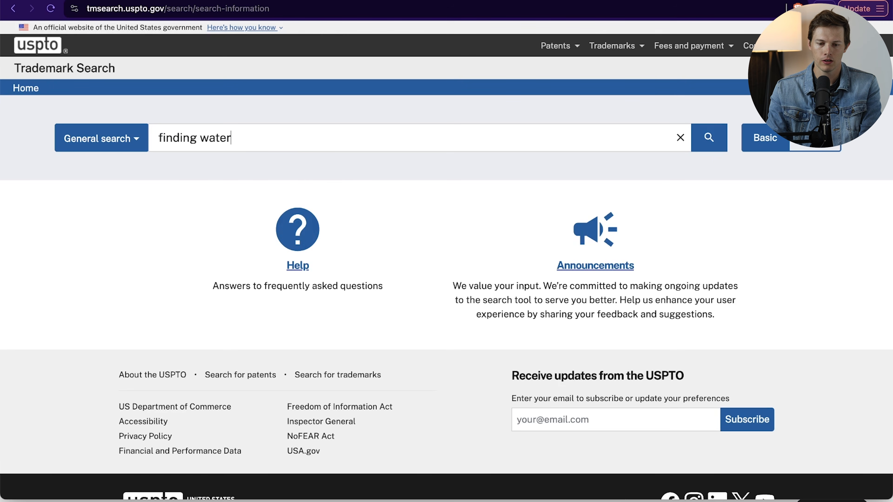
pyautogui.press('Return')
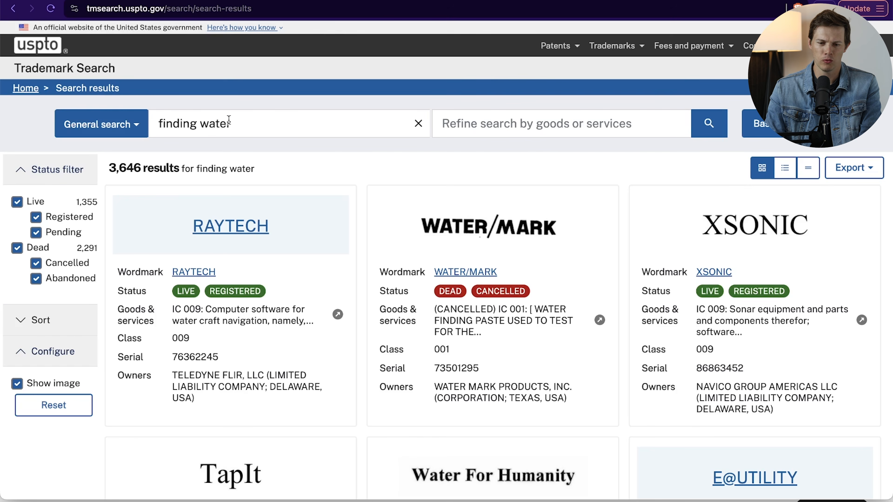
pyautogui.scroll(-10, 364, 139)
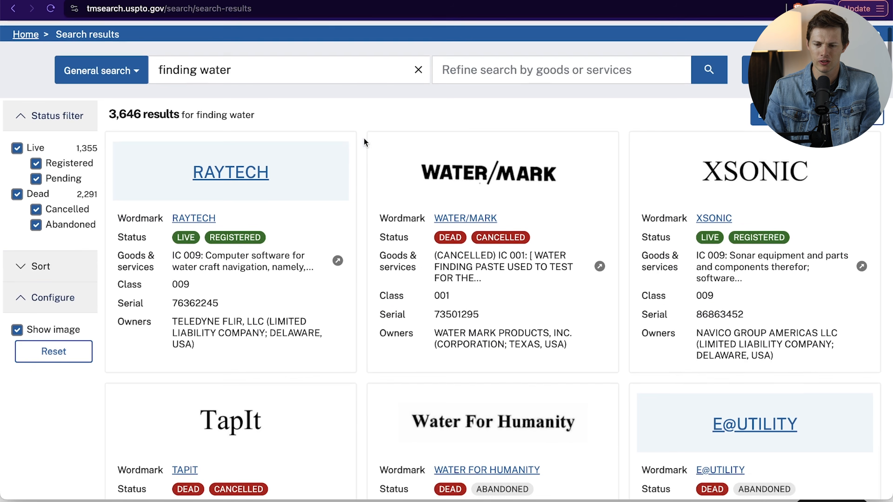
pyautogui.scroll(-10, 364, 139)
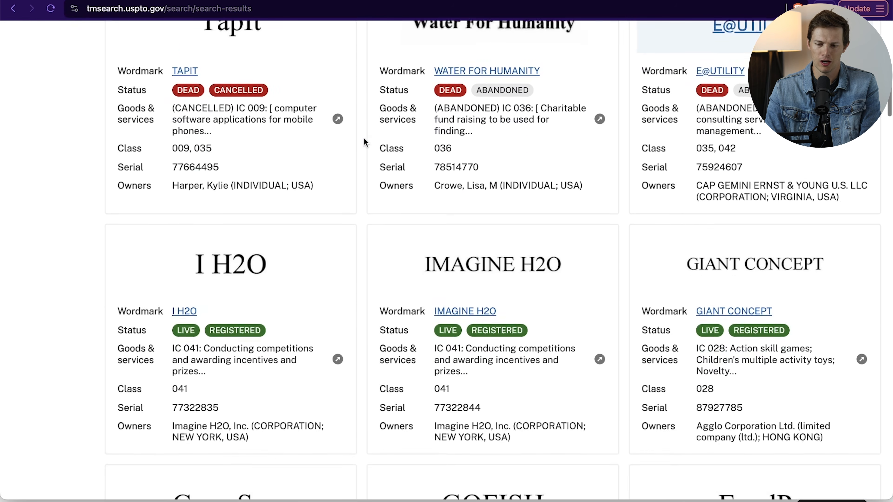
pyautogui.scroll(20, 364, 138)
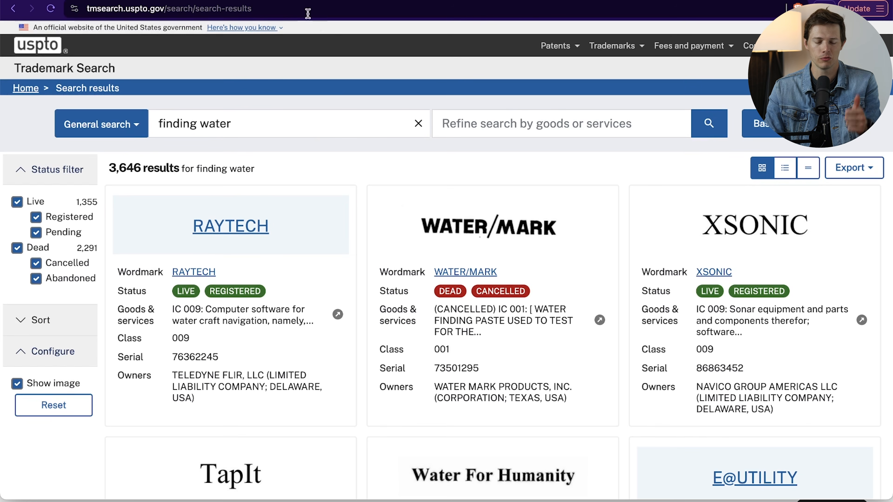
# - Check the slogan on page 1 of the alien design, search the trademark database for "searching for water" and look through the results
pyautogui.click(299, 1)
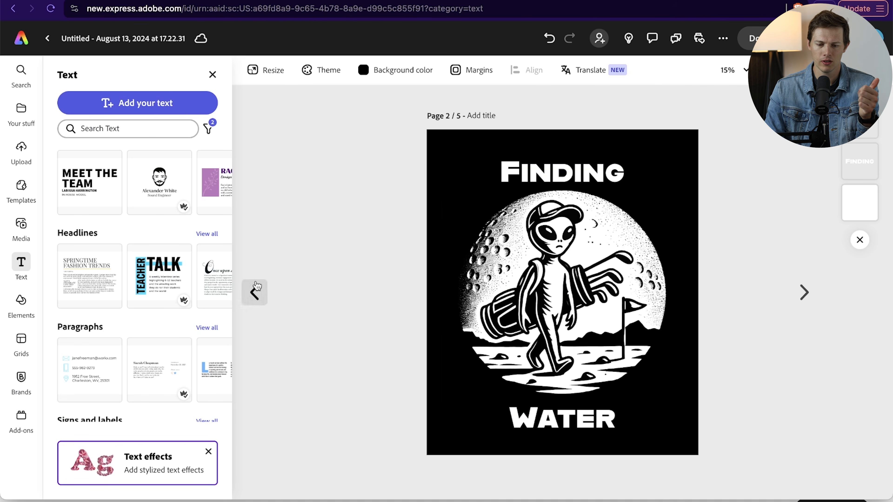
pyautogui.click(255, 292)
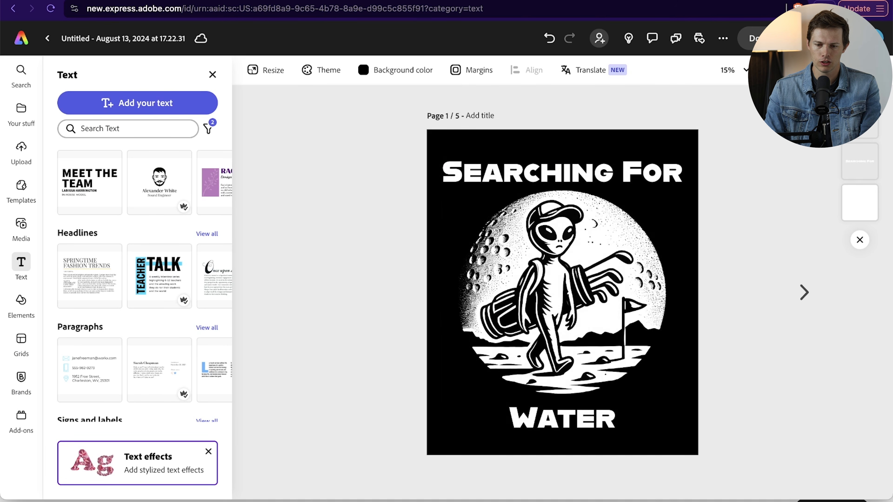
pyautogui.click(431, 1)
pyautogui.tripleClick(229, 119)
pyautogui.write('searching')
pyautogui.press('Return')
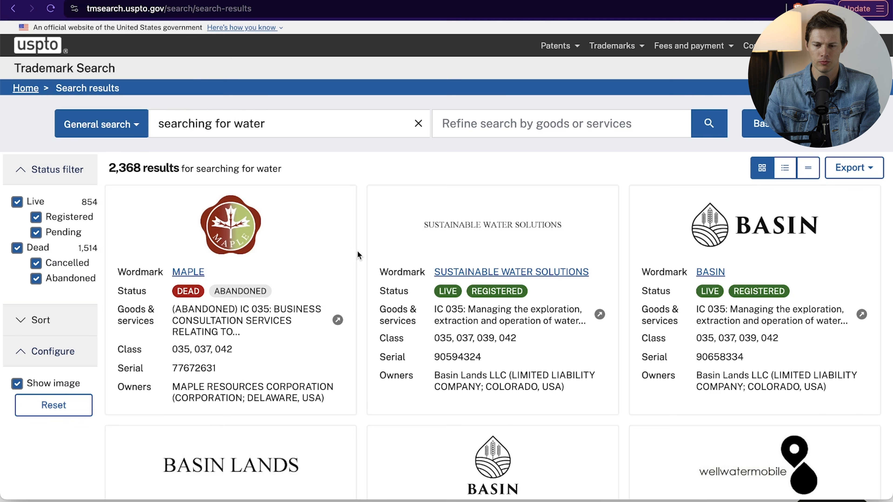
pyautogui.scroll(-3, 353, 253)
pyautogui.scroll(-15, 354, 255)
pyautogui.scroll(-19, 354, 255)
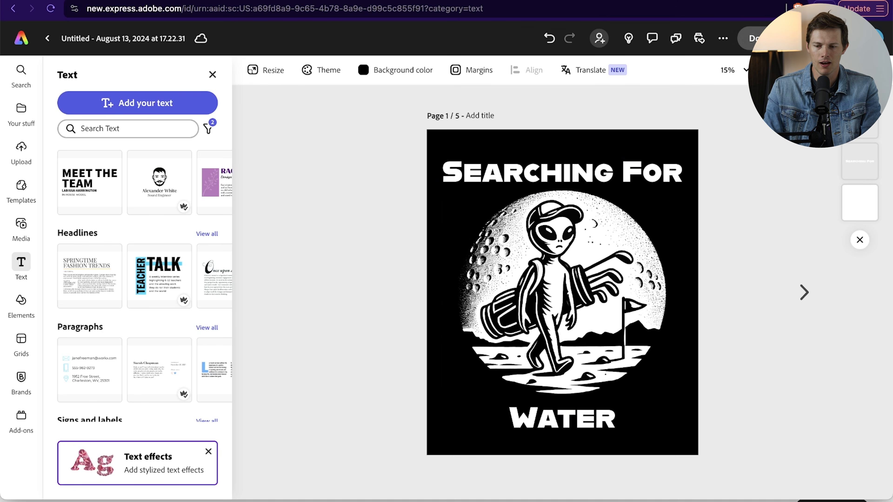
# - Remove the black background color from the "Searching For Water" design on page 1 so it is transparent
pyautogui.click(752, 38)
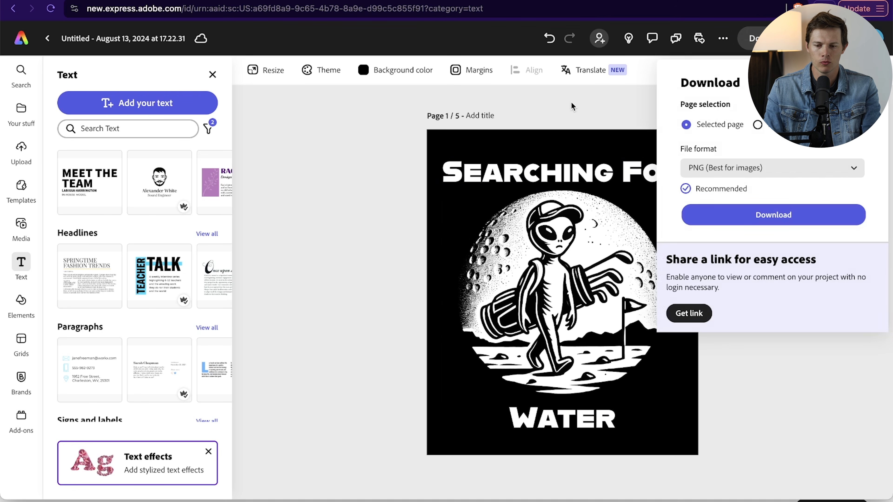
pyautogui.click(556, 109)
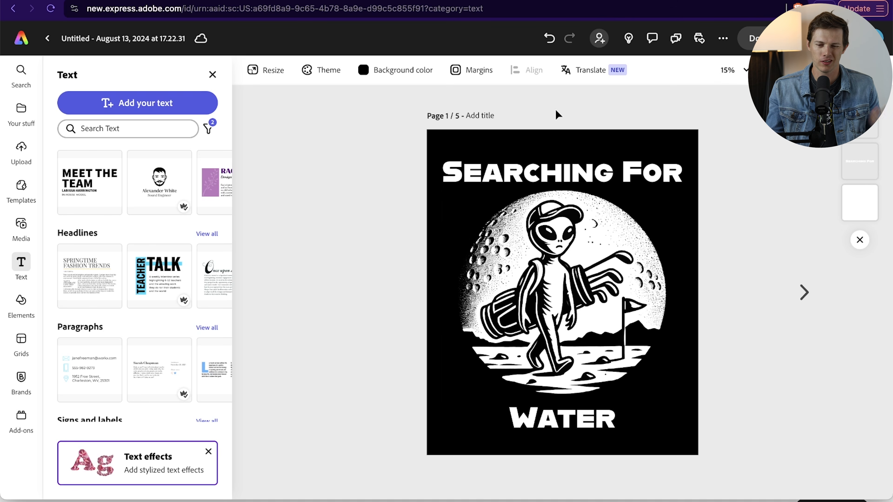
pyautogui.click(400, 70)
pyautogui.click(434, 162)
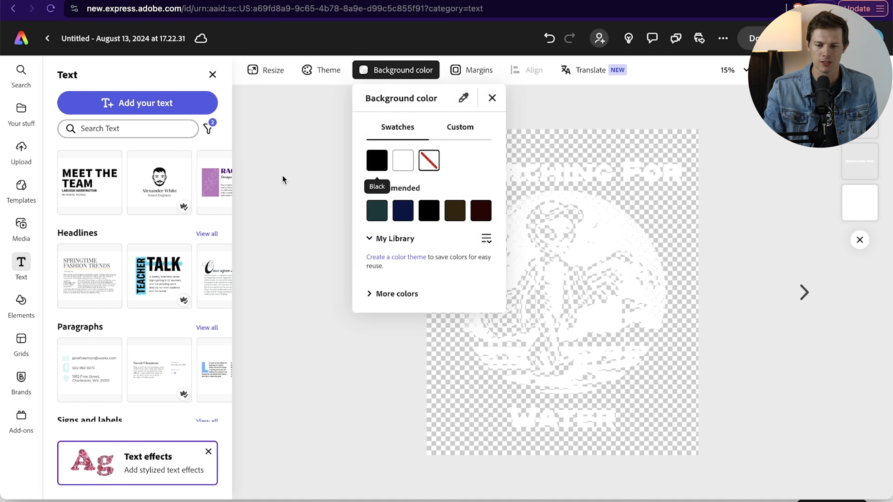
pyautogui.click(292, 186)
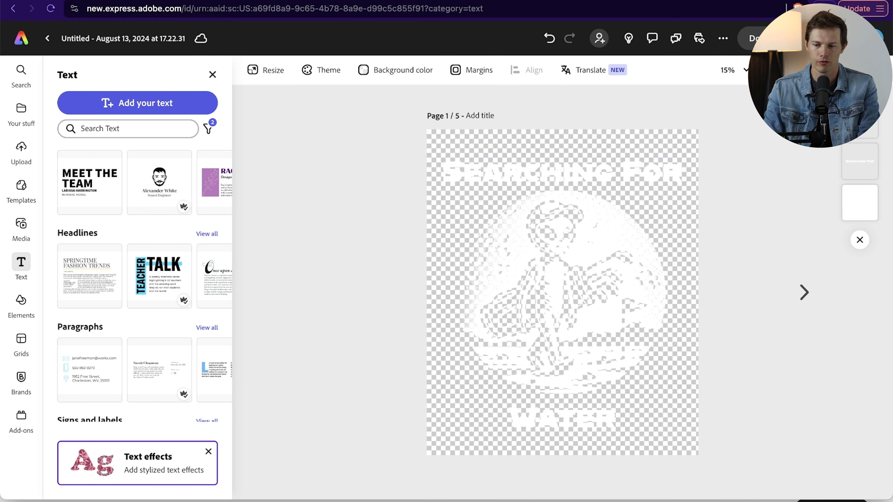
# - Download page 1 as a transparent PNG named "Design-1" into the "POD T-shirt design" folder, and choose the transparent background swatch for the design page
pyautogui.click(752, 38)
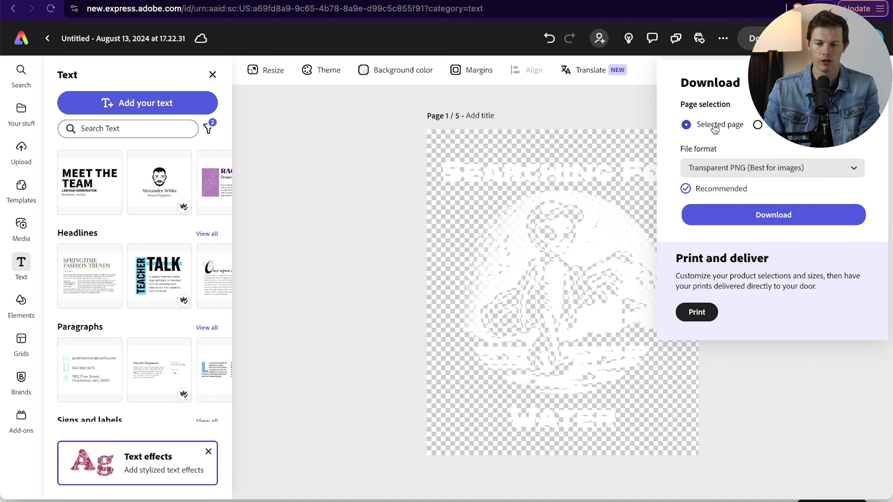
pyautogui.click(736, 217)
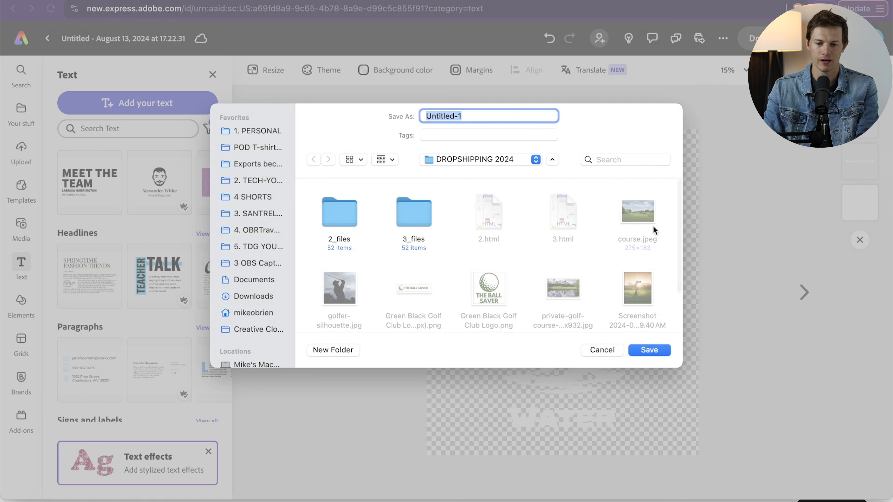
pyautogui.click(257, 147)
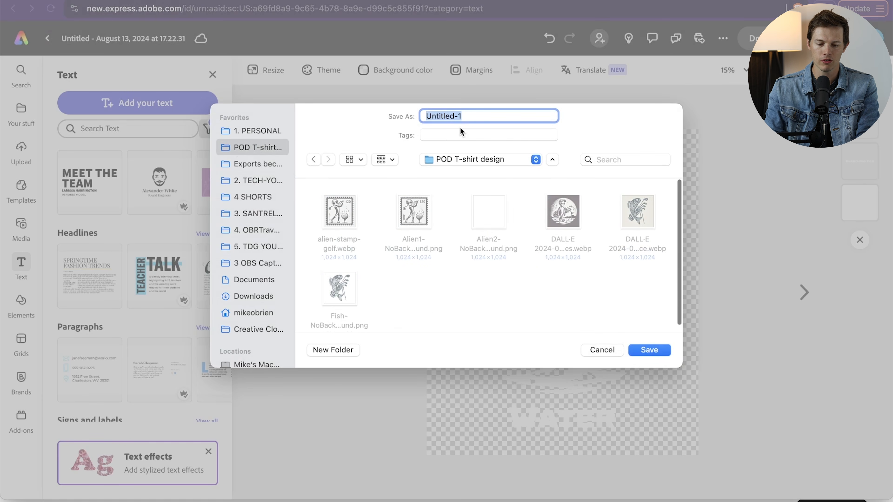
pyautogui.write('Design')
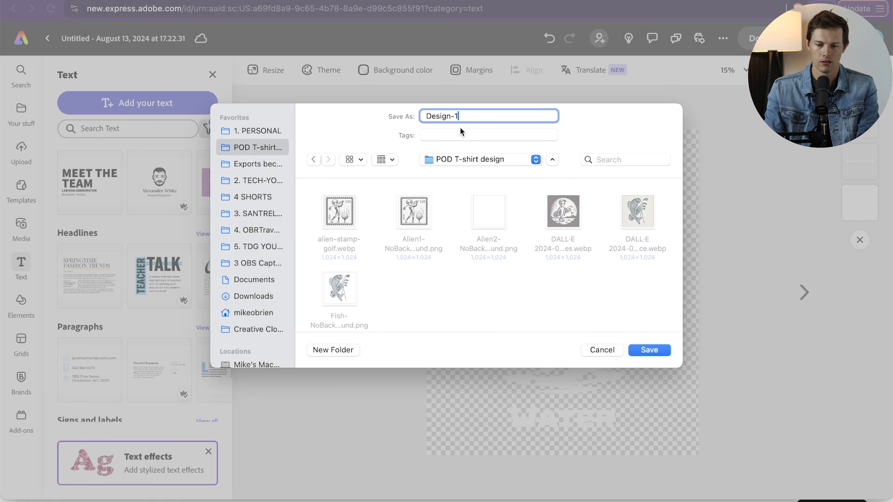
pyautogui.press('Return')
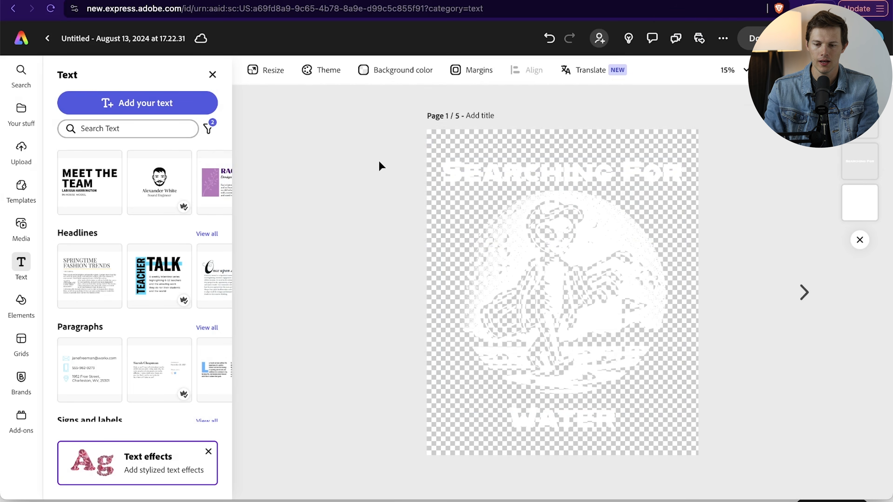
pyautogui.click(407, 79)
pyautogui.click(429, 160)
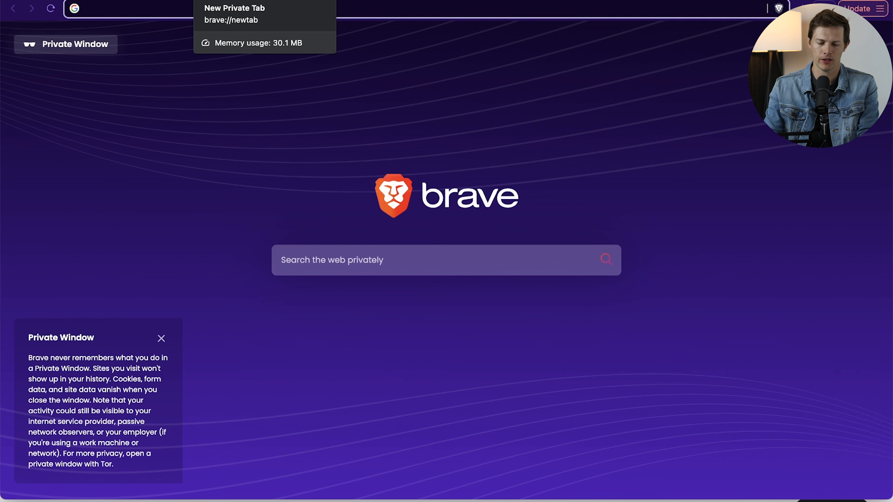
# - Open santrelmedia.com/gelato in a new tab, take the Gelato offer and choose to sign up with an email address
pyautogui.write('santrelmedia.com')
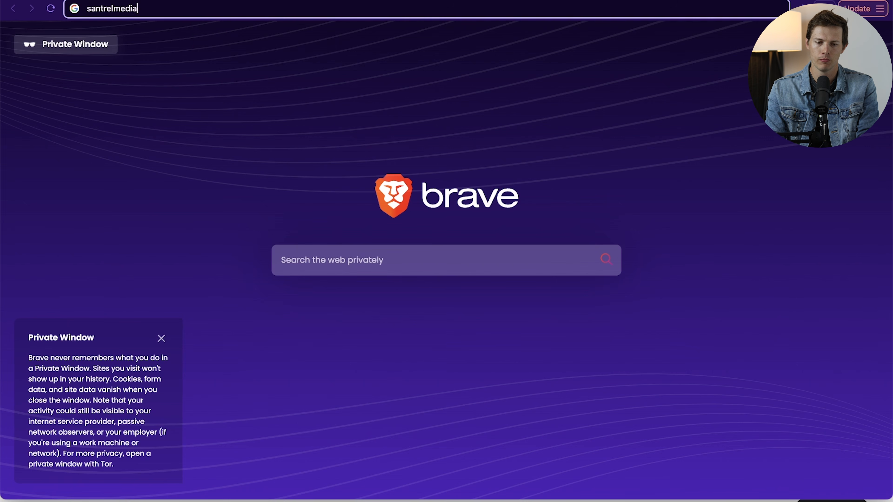
pyautogui.write('/gelato')
pyautogui.press('Return')
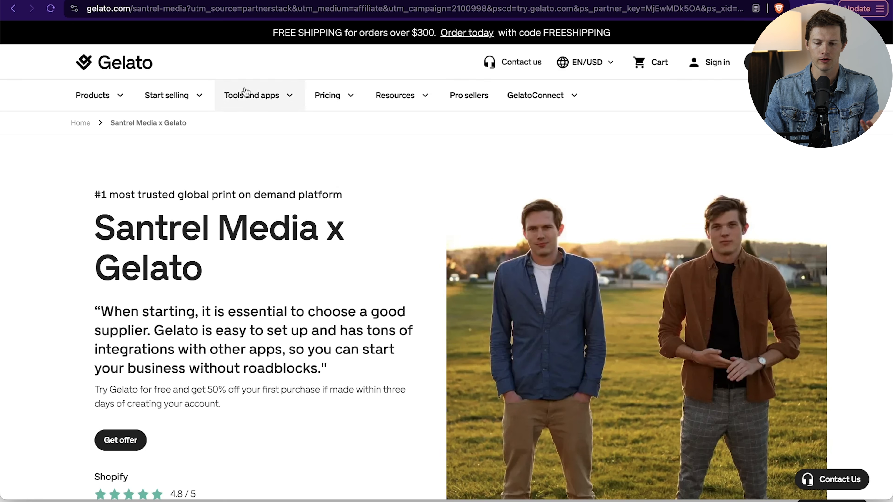
pyautogui.scroll(-2, 106, 239)
pyautogui.scroll(-2, 106, 238)
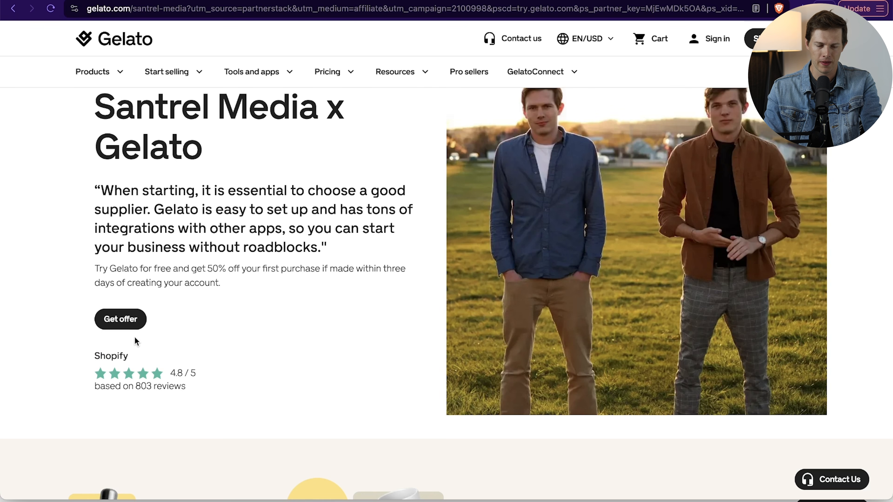
pyautogui.click(123, 319)
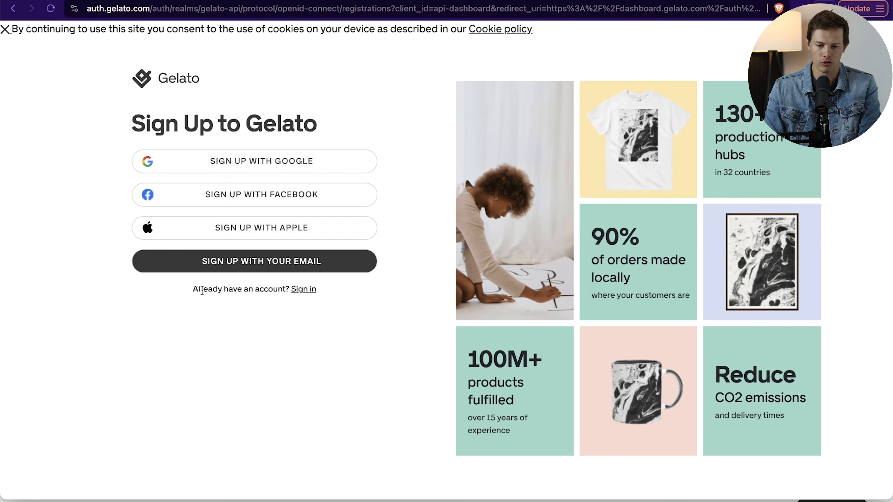
pyautogui.click(236, 269)
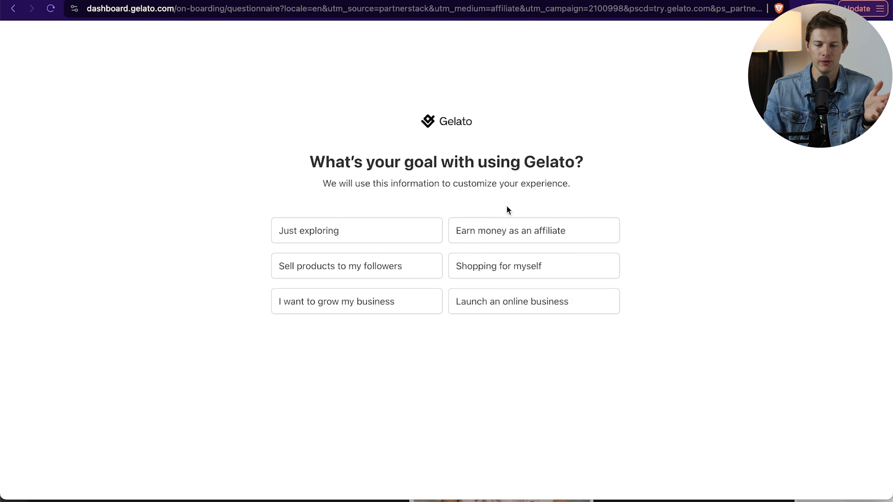
# - Complete the Gelato questionnaire with "Launch an online business", "I can create bestselling designs", "Drinkware", "Social media" and "Youtube"
pyautogui.click(478, 301)
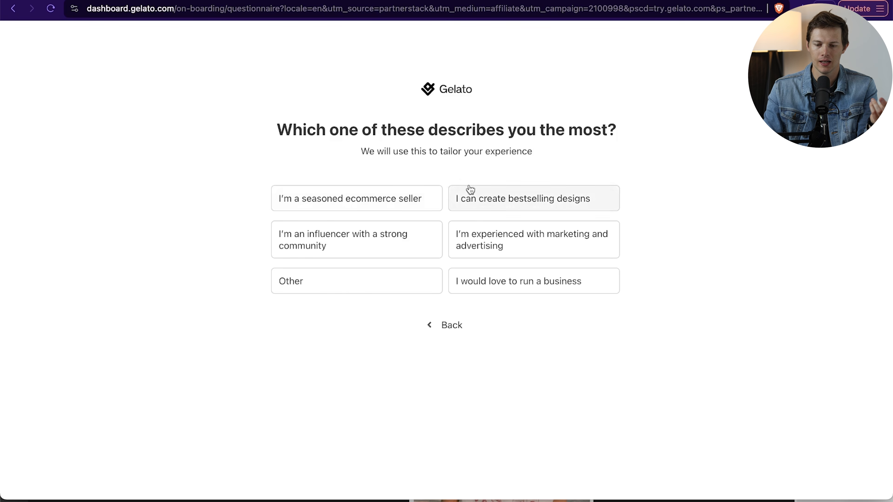
pyautogui.click(585, 206)
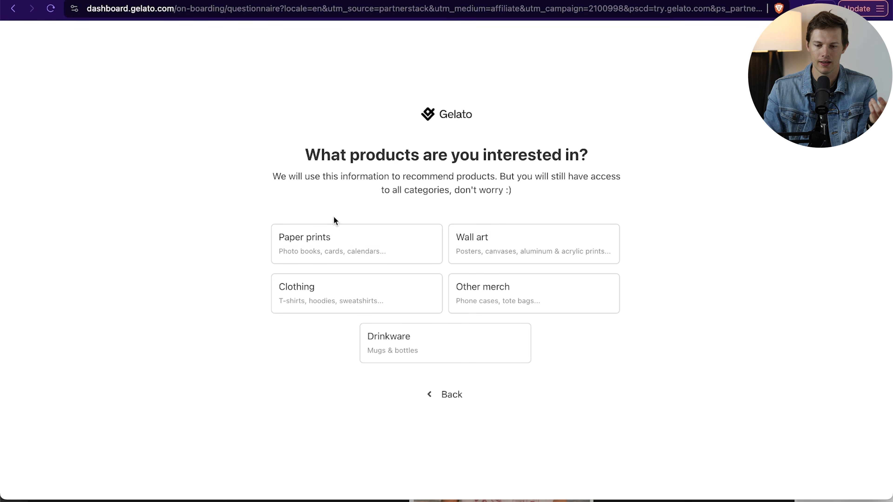
pyautogui.click(428, 339)
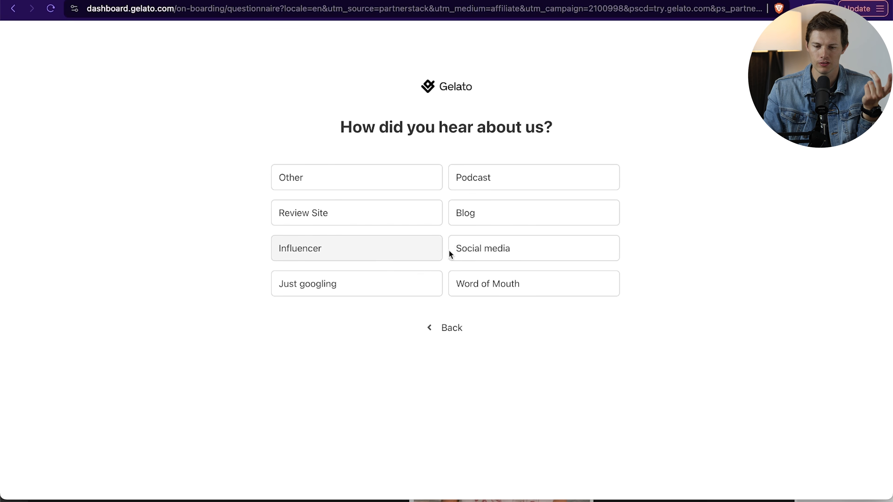
pyautogui.click(475, 254)
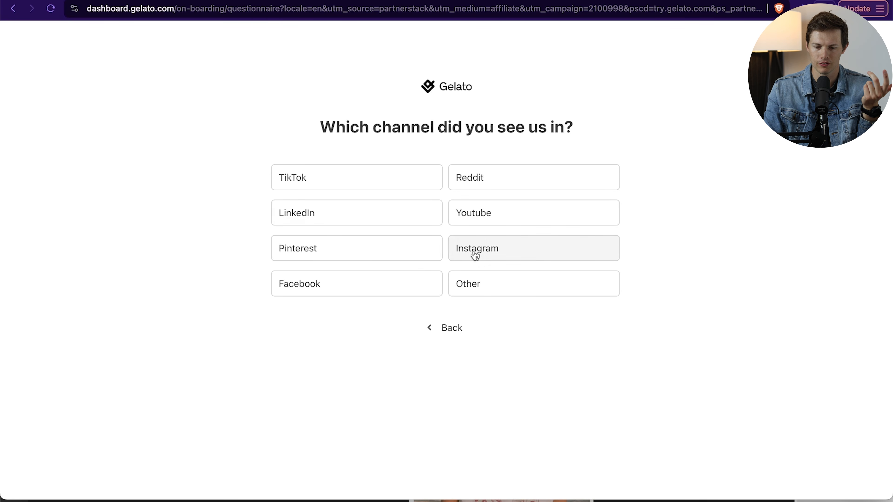
pyautogui.click(481, 215)
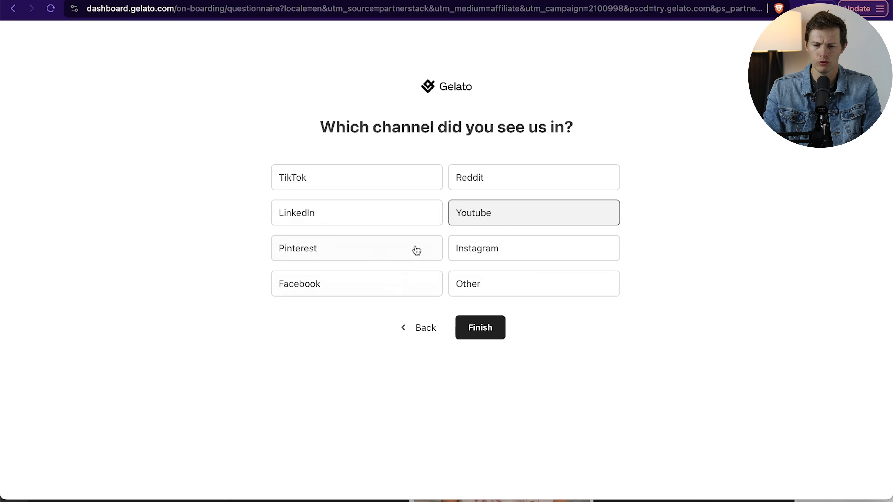
pyautogui.click(487, 332)
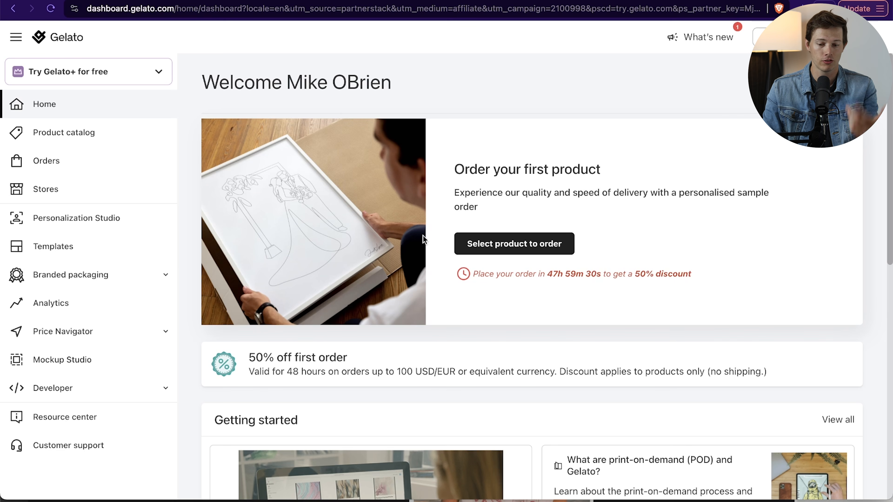
# - Open the men's T-shirts category in the Gelato product catalog and review the listed shirts' colors, sizes and prices
pyautogui.click(80, 144)
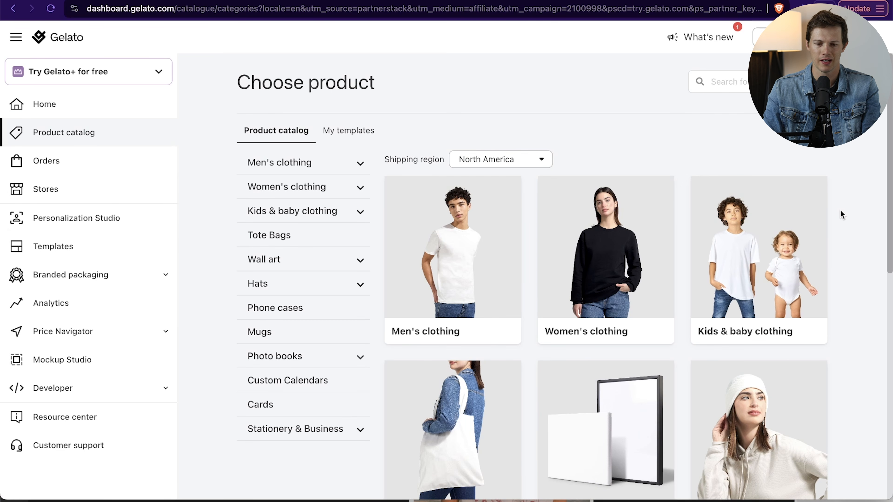
pyautogui.click(476, 262)
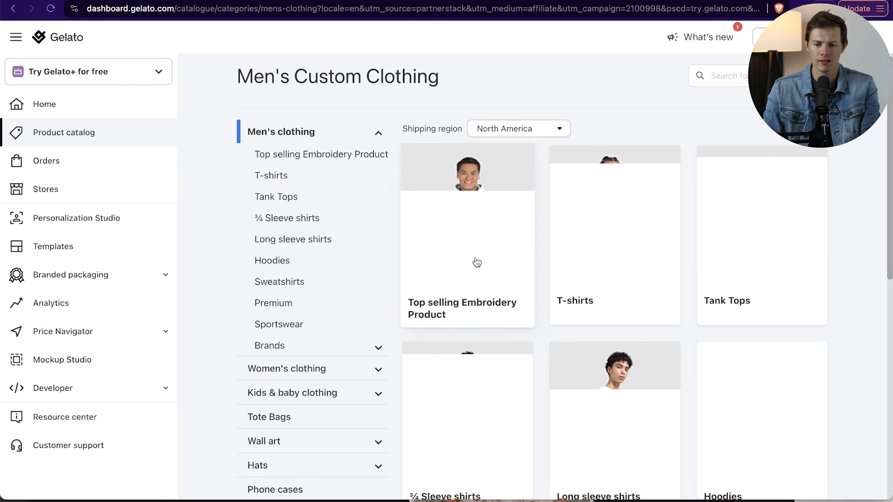
pyautogui.click(644, 263)
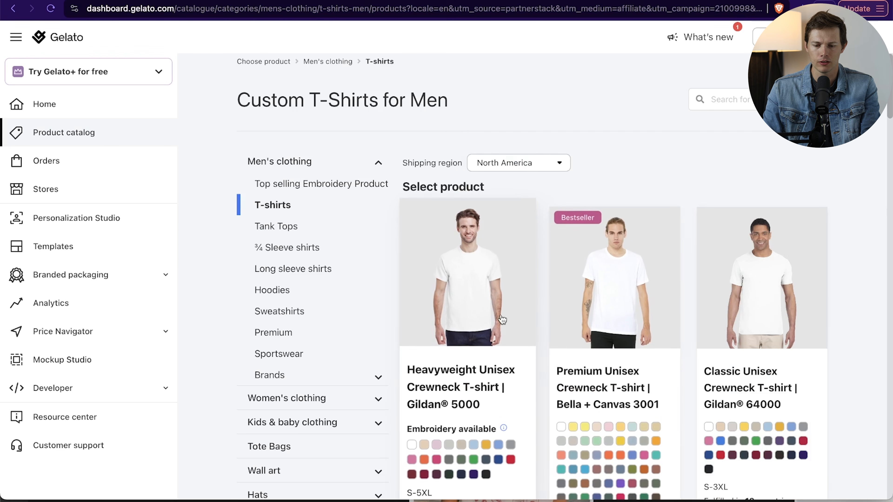
pyautogui.scroll(-2, 464, 319)
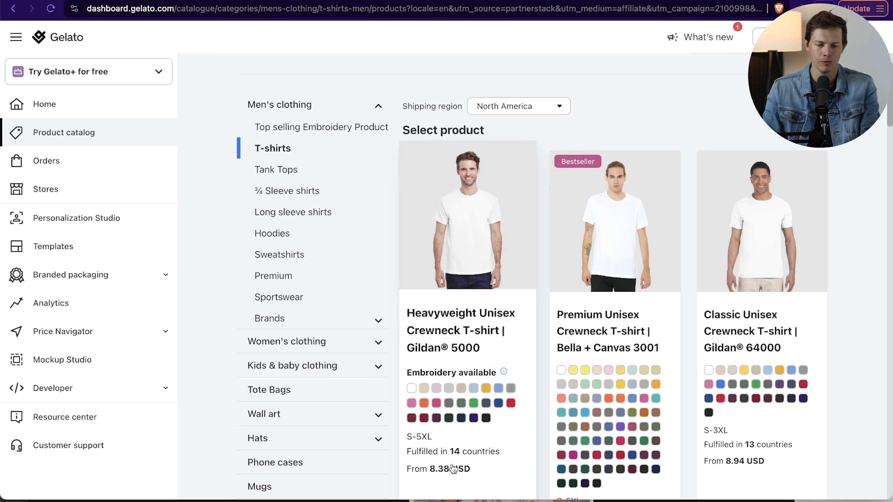
pyautogui.scroll(-2, 471, 415)
pyautogui.scroll(4, 298, 173)
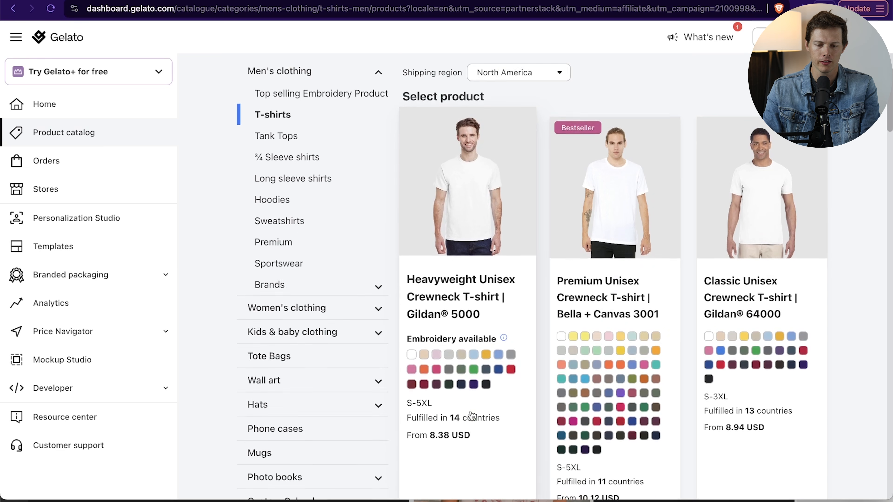
# - Open the Premium category of men's clothing and examine the listed garments' colors, sizes, fulfillment countries and prices
pyautogui.click(298, 173)
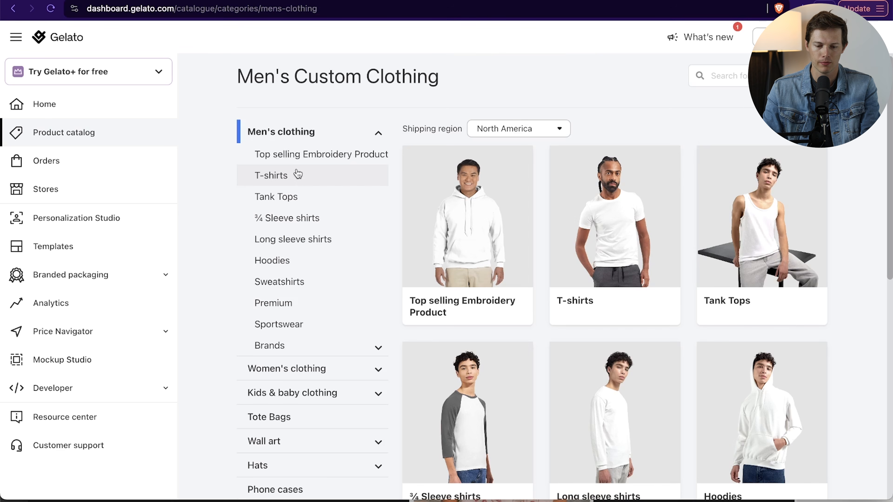
pyautogui.click(305, 311)
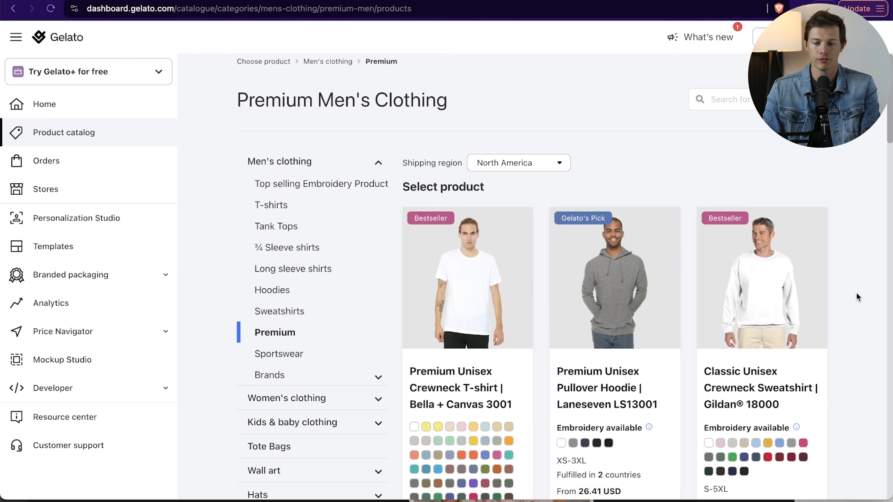
pyautogui.scroll(-12, 857, 293)
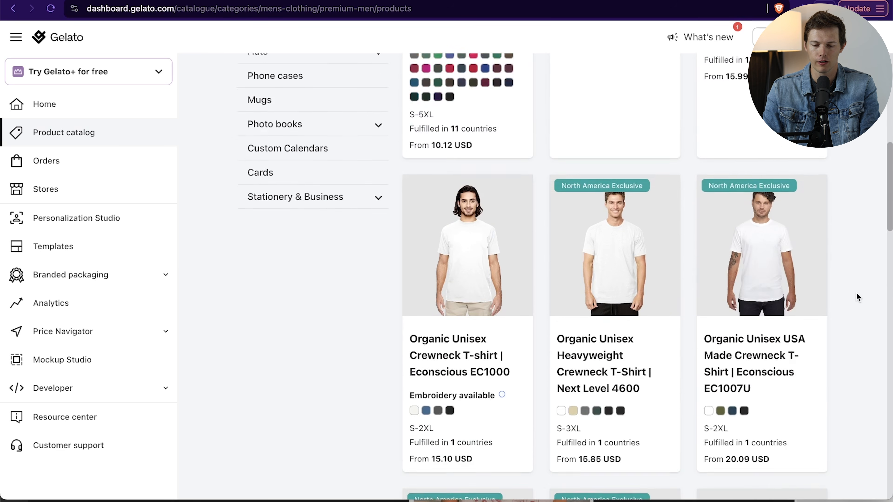
pyautogui.scroll(-15, 856, 294)
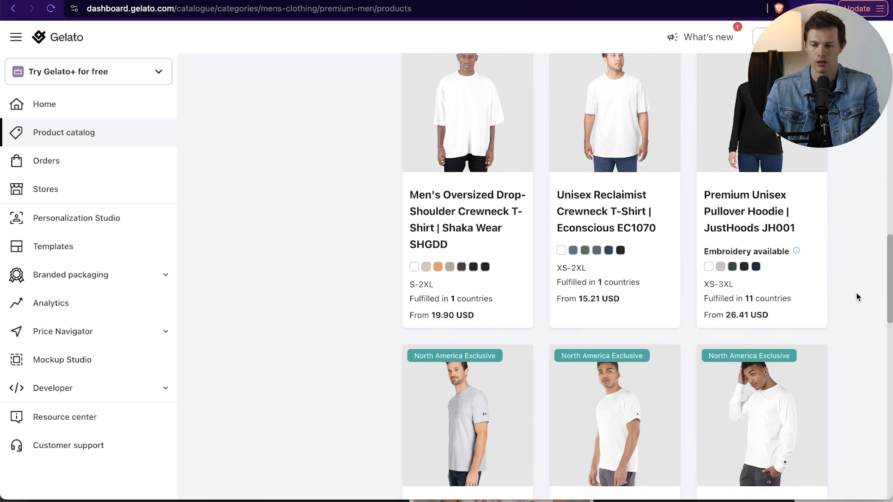
pyautogui.scroll(-5, 857, 294)
pyautogui.scroll(2, 856, 293)
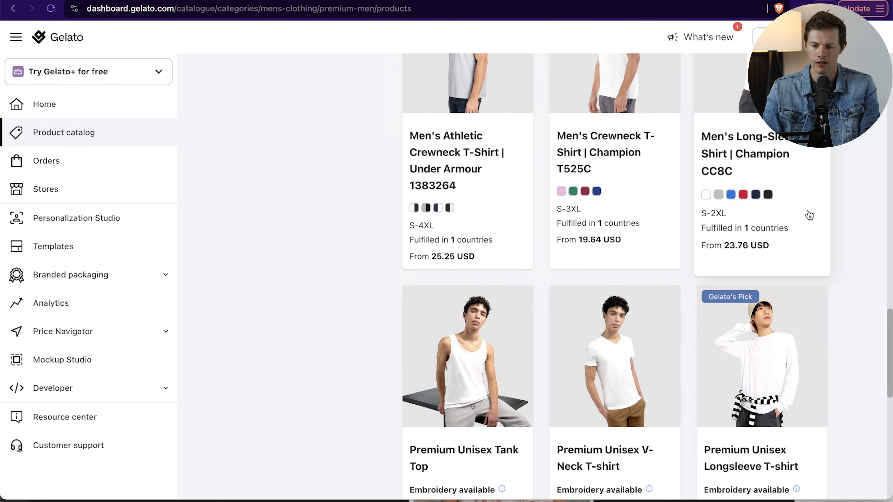
pyautogui.scroll(-3, 809, 215)
pyautogui.scroll(-1, 809, 215)
pyautogui.scroll(-5, 864, 237)
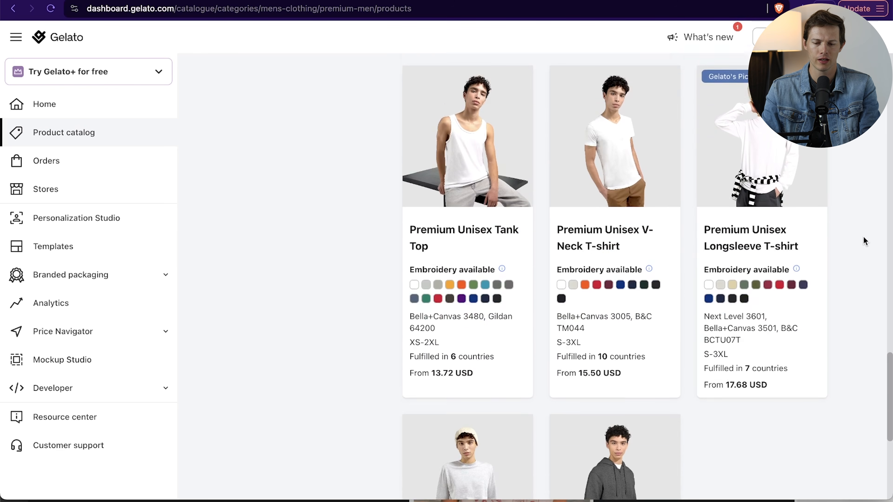
pyautogui.scroll(10, 864, 237)
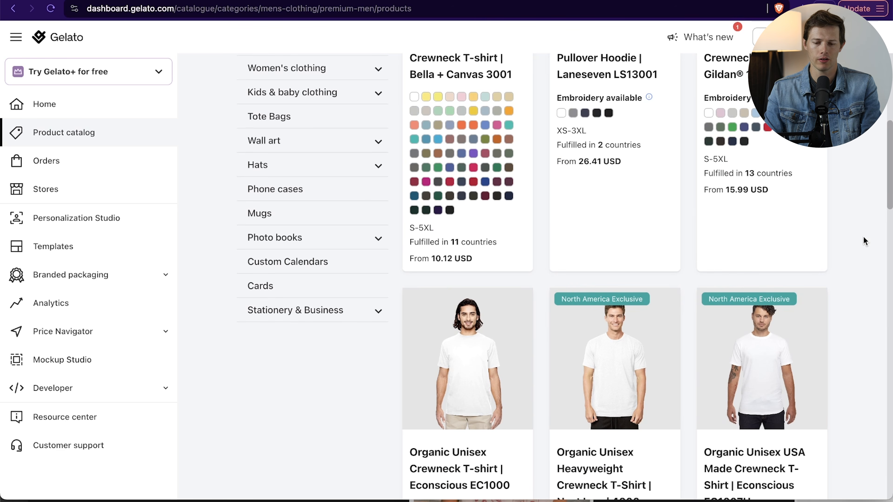
pyautogui.scroll(4, 864, 241)
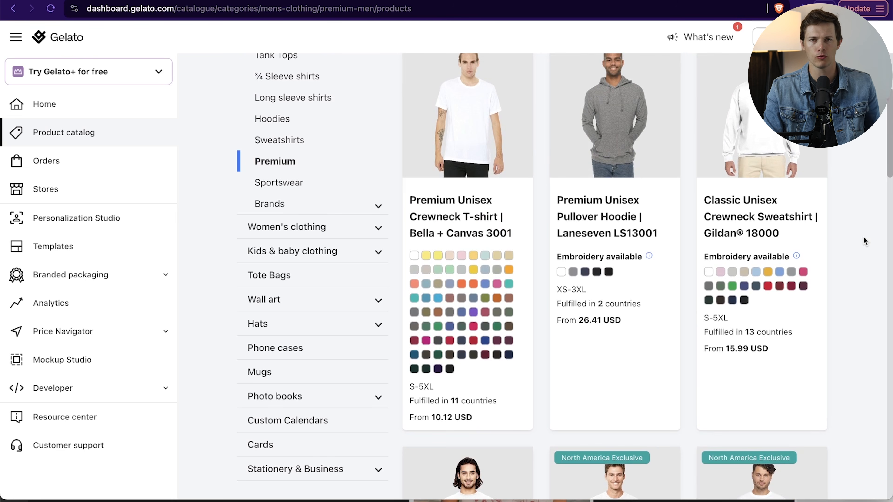
pyautogui.scroll(2, 864, 237)
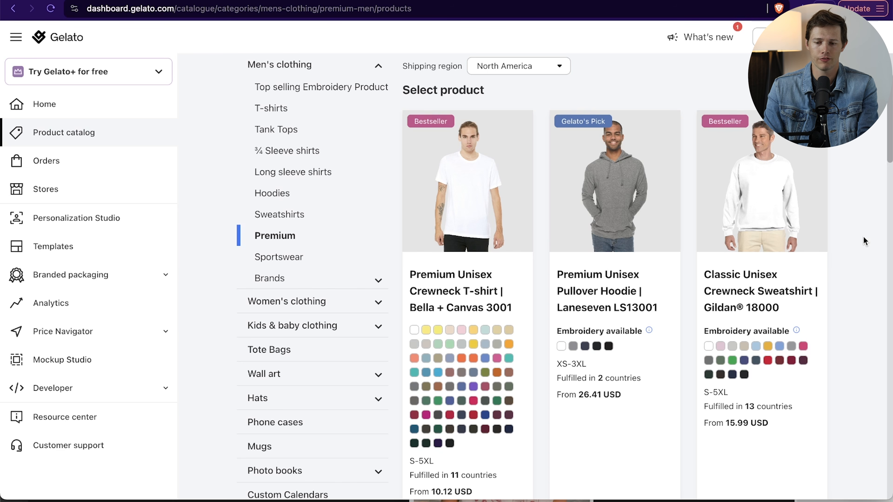
pyautogui.scroll(-5, 813, 290)
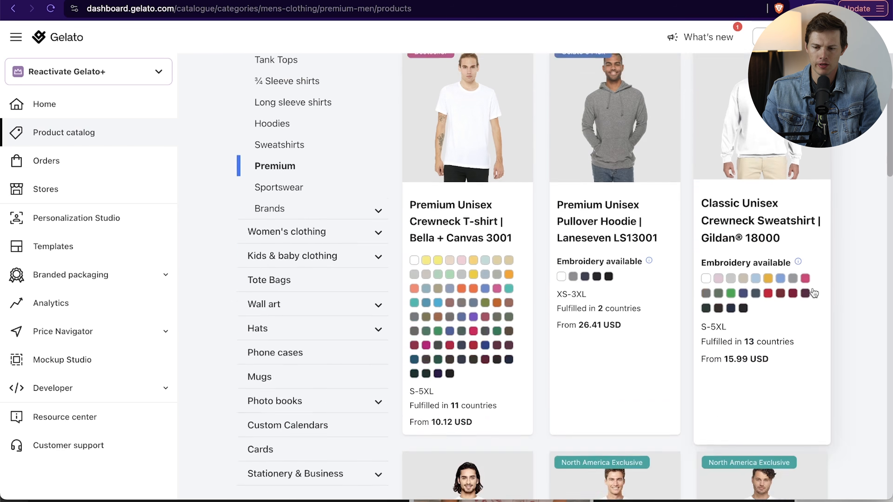
pyautogui.scroll(3, 814, 293)
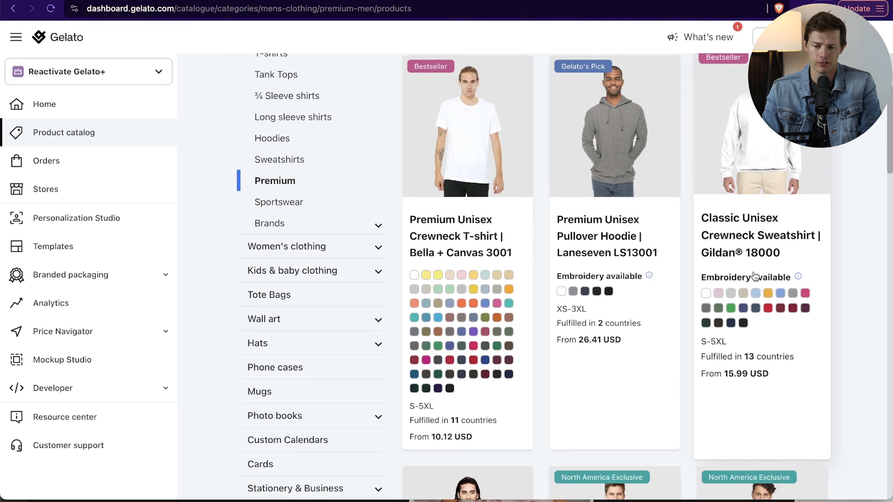
# - Open the Classic Unisex Crewneck Sweatshirt | Gildan 18000, compare Embroidery with Direct-to-garment (DTG) printing, and preview the Black and Forest Green colors
pyautogui.click(742, 234)
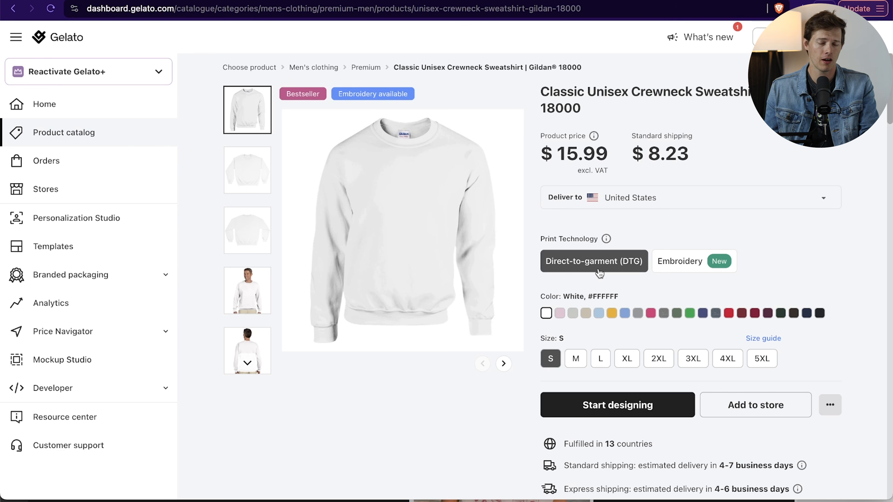
pyautogui.click(679, 269)
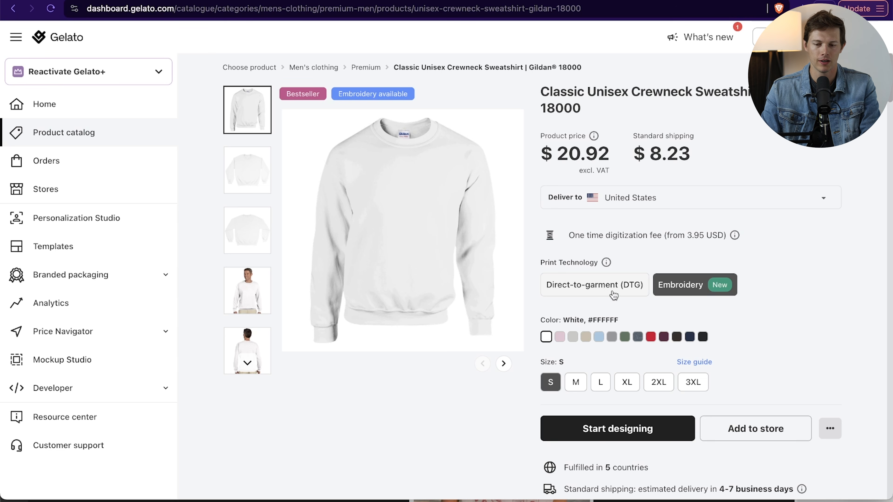
pyautogui.click(597, 287)
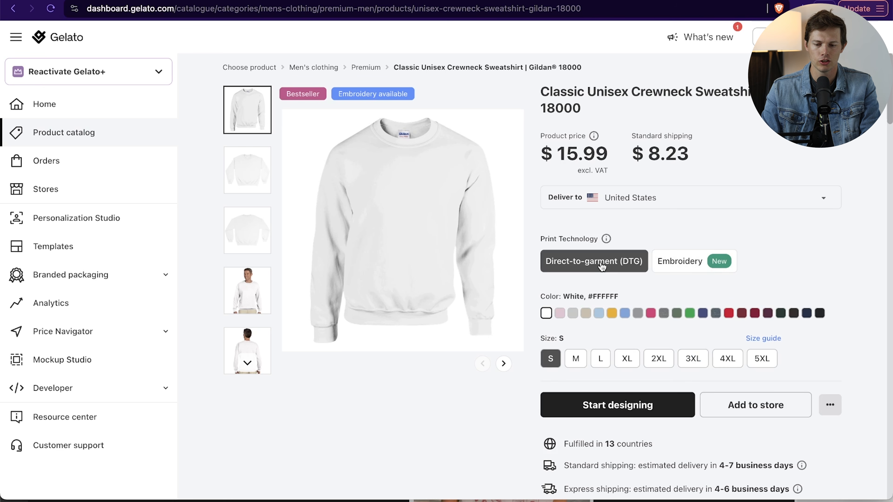
pyautogui.click(821, 317)
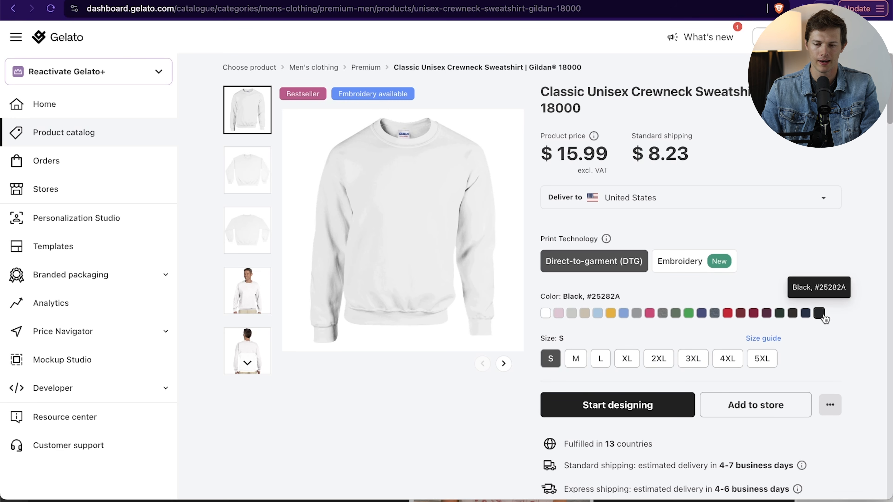
pyautogui.click(778, 313)
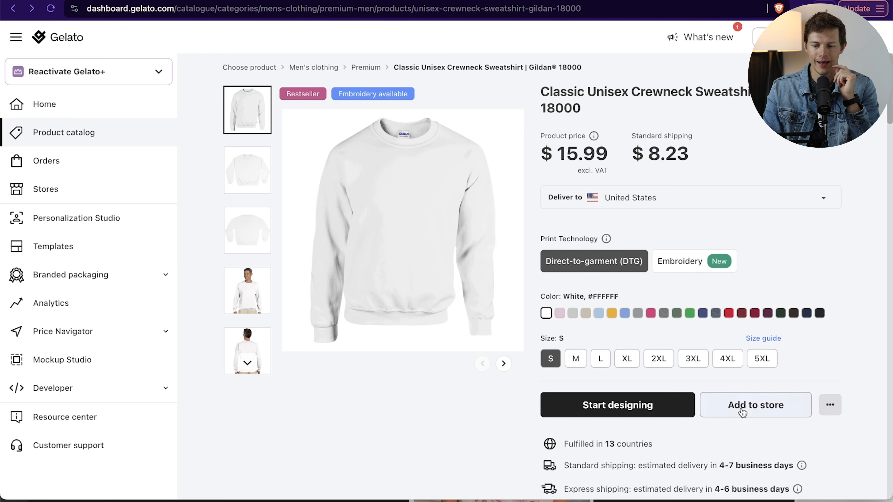
# - Start adding the sweatshirt to a store, and open santrelmedia.com/shopify in a new private browser window
pyautogui.click(741, 412)
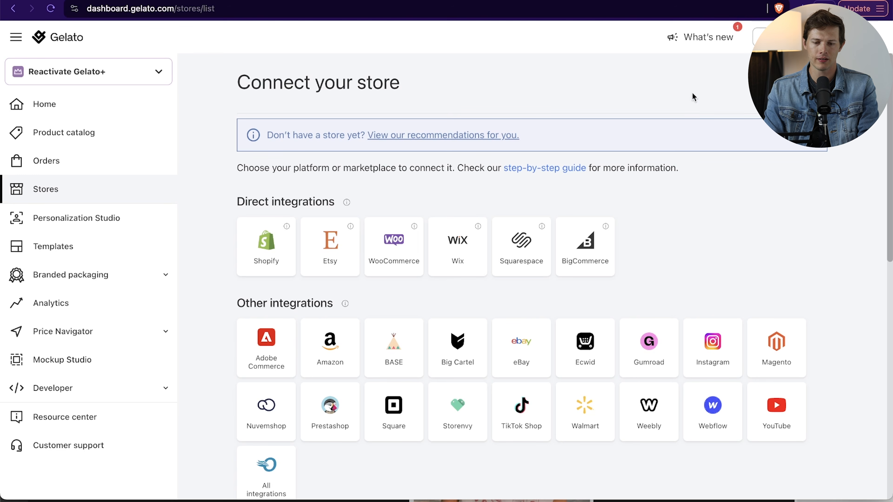
pyautogui.press('super+shift+n')
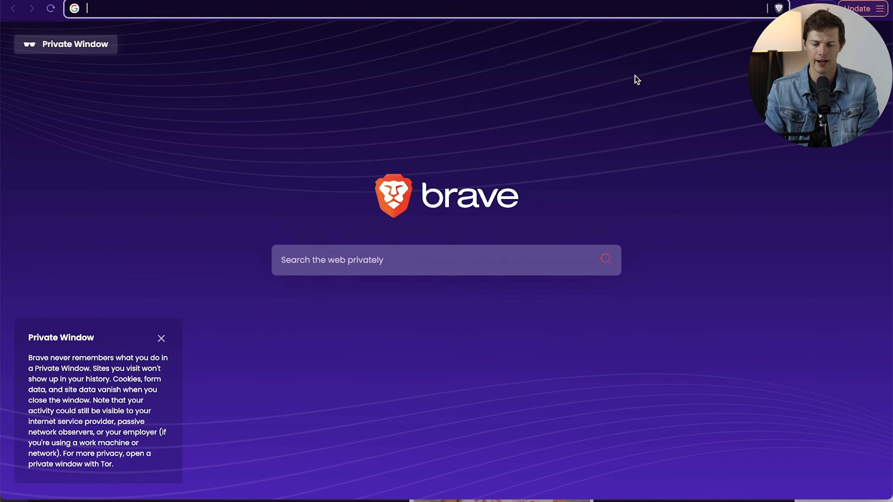
pyautogui.write('santrelmedia.c')
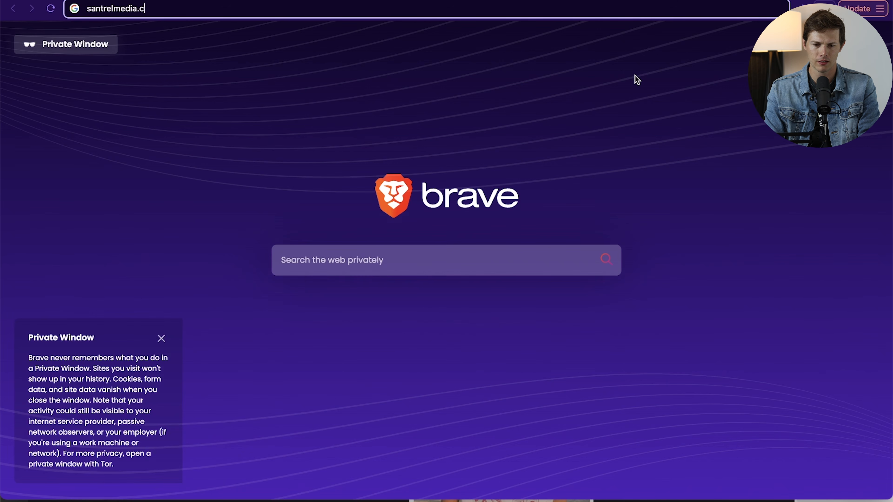
pyautogui.write('om/shopfi')
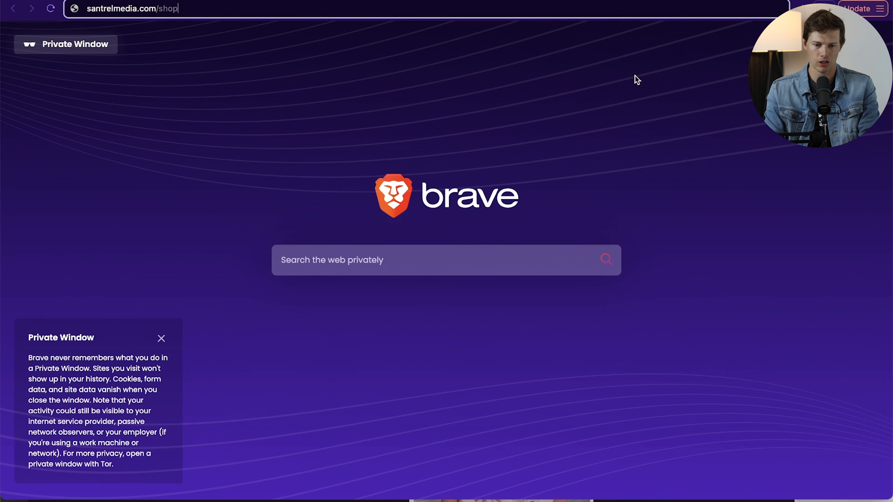
pyautogui.press('Return')
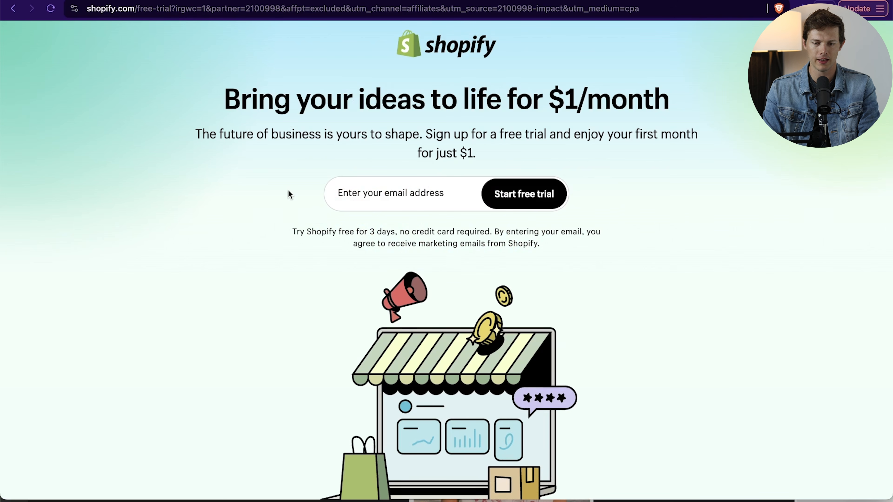
# - Sign up for the Shopify free trial with an email address and account password, skipping all setup questions and accepting United States as the business location
pyautogui.click(358, 191)
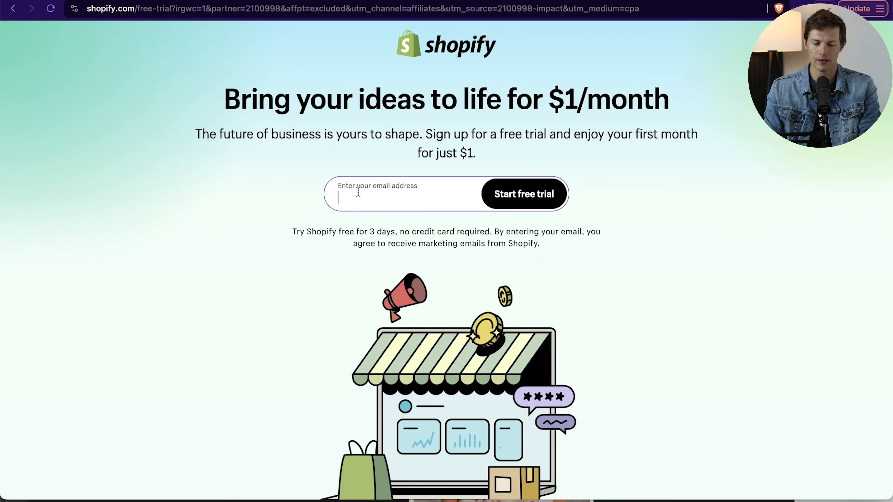
pyautogui.write('tut')
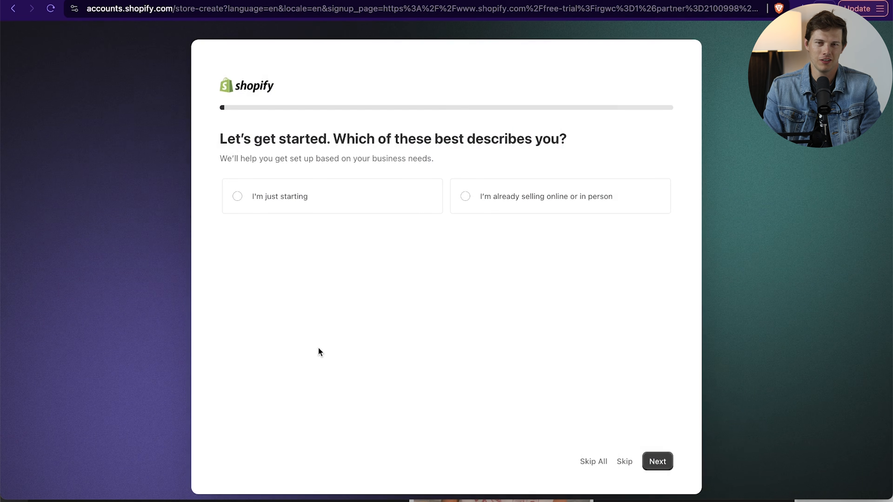
pyautogui.click(593, 461)
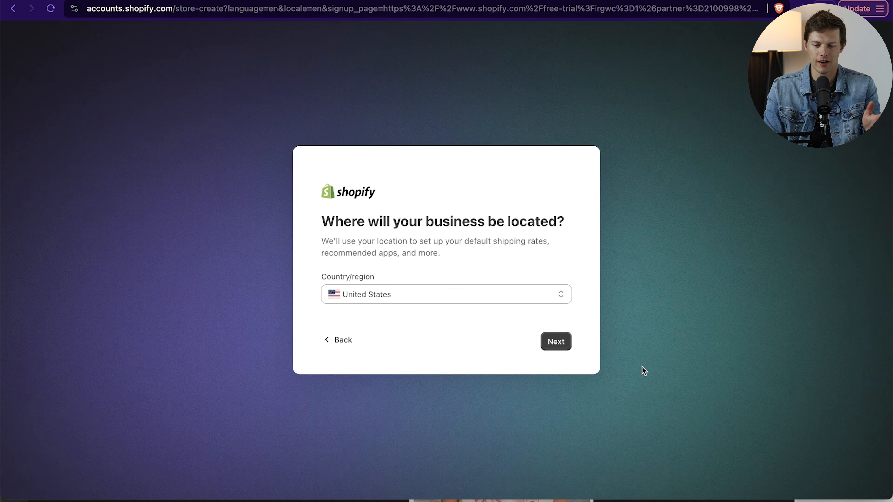
pyautogui.click(555, 342)
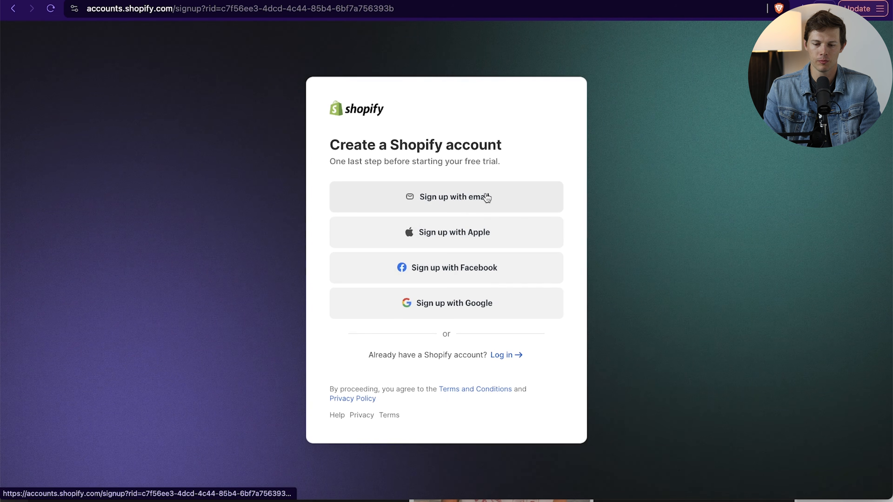
pyautogui.click(454, 198)
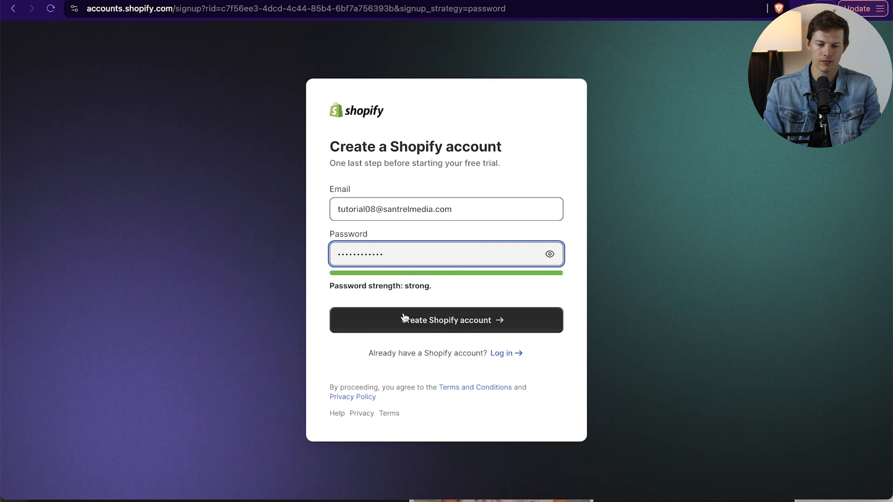
pyautogui.click(408, 320)
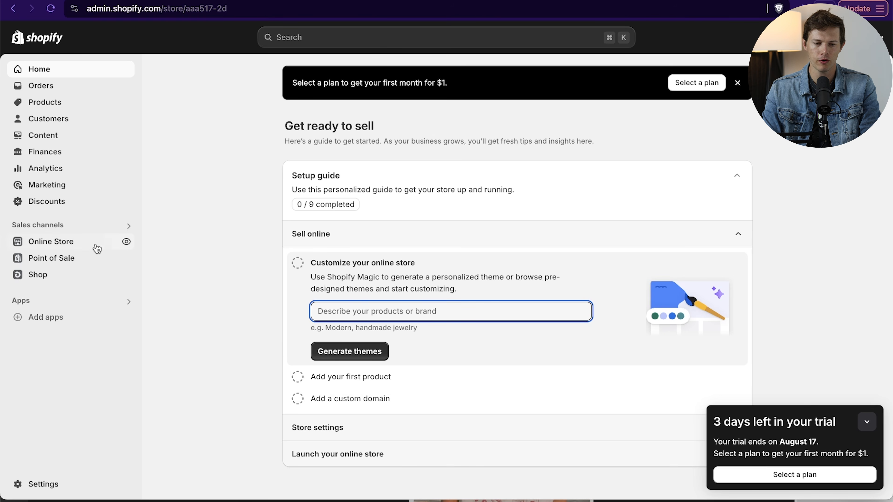
# - Open the online store's Themes page and look over the current Dawn theme, the theme library and the popular free themes
pyautogui.click(84, 243)
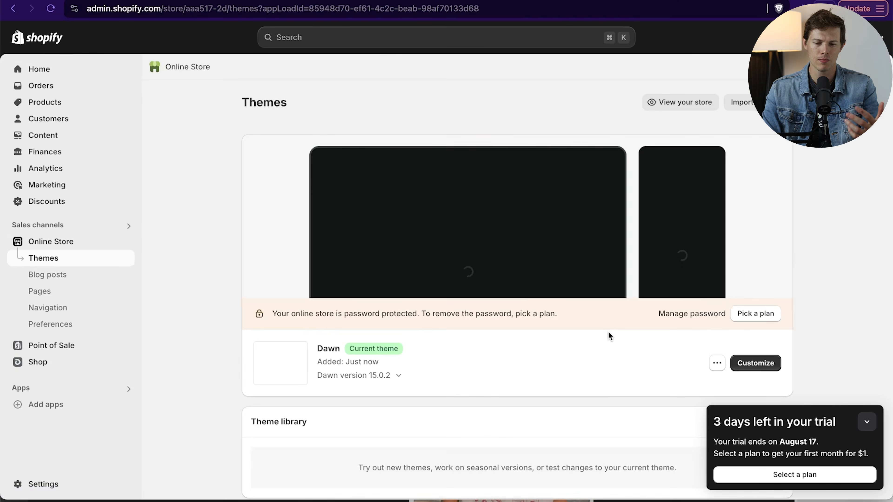
pyautogui.scroll(-5, 729, 324)
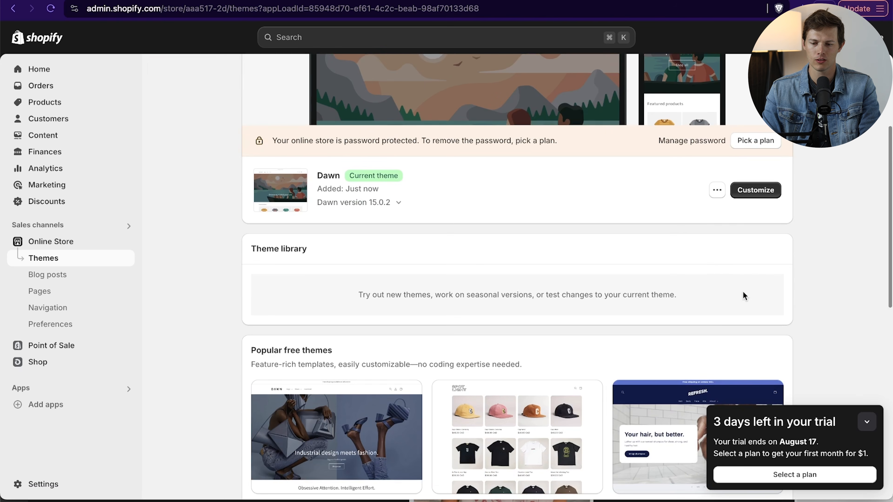
pyautogui.scroll(-1, 708, 258)
pyautogui.scroll(5, 605, 267)
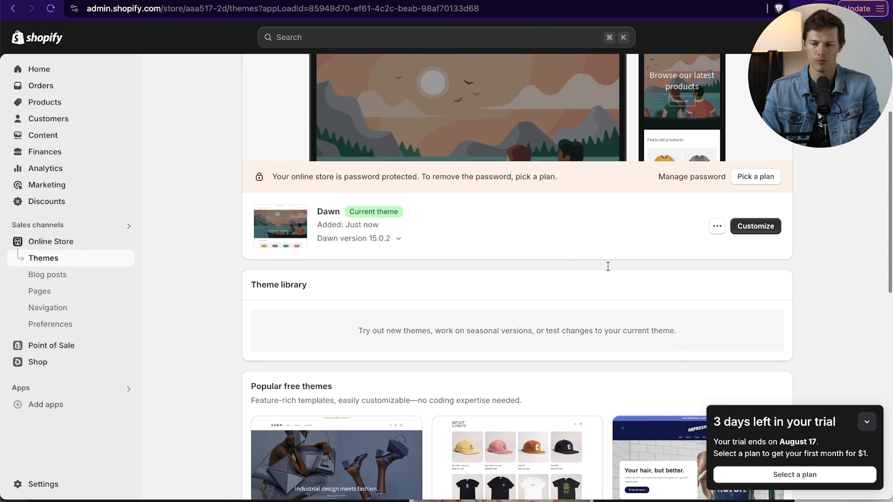
# - Look over the rest of the popular free themes and open the Shopify Theme Store
pyautogui.scroll(-15, 608, 264)
pyautogui.scroll(6, 609, 260)
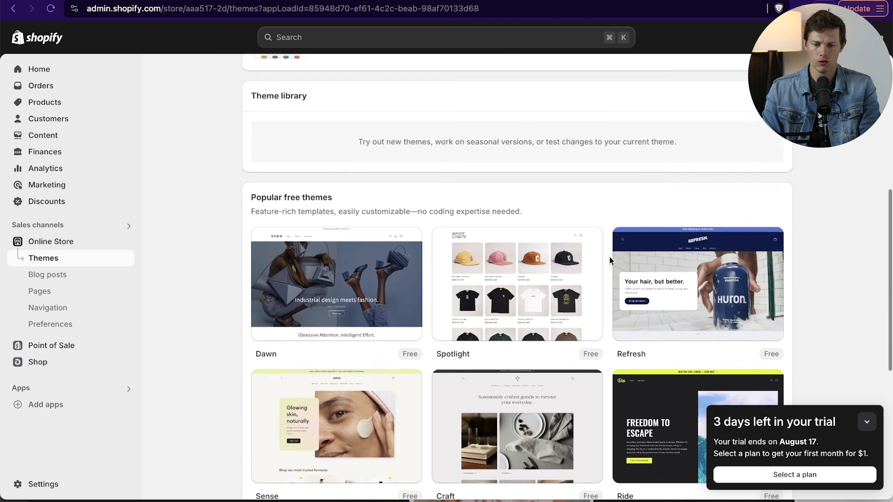
pyautogui.scroll(-9, 455, 321)
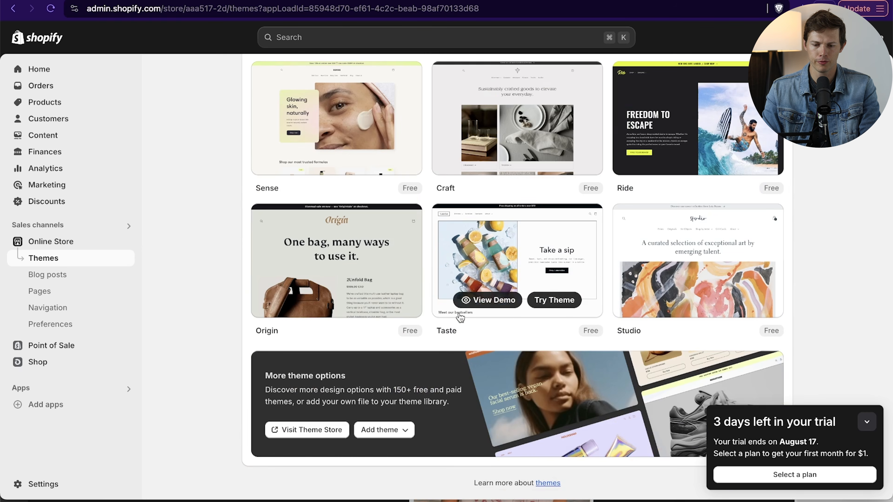
pyautogui.scroll(4, 687, 264)
pyautogui.scroll(-4, 688, 264)
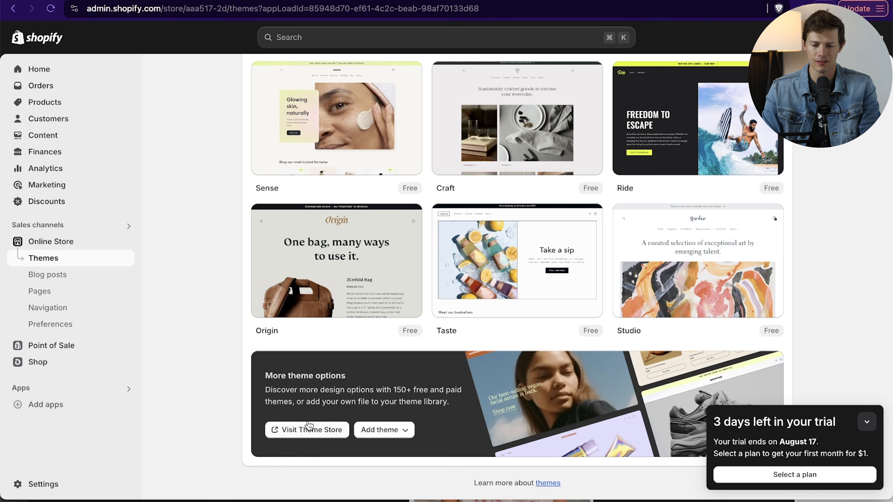
pyautogui.click(302, 430)
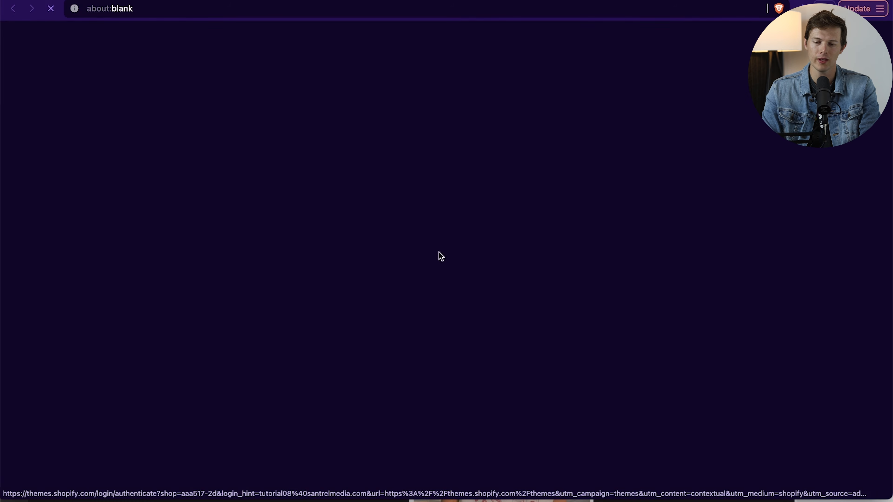
pyautogui.scroll(5, 319, 308)
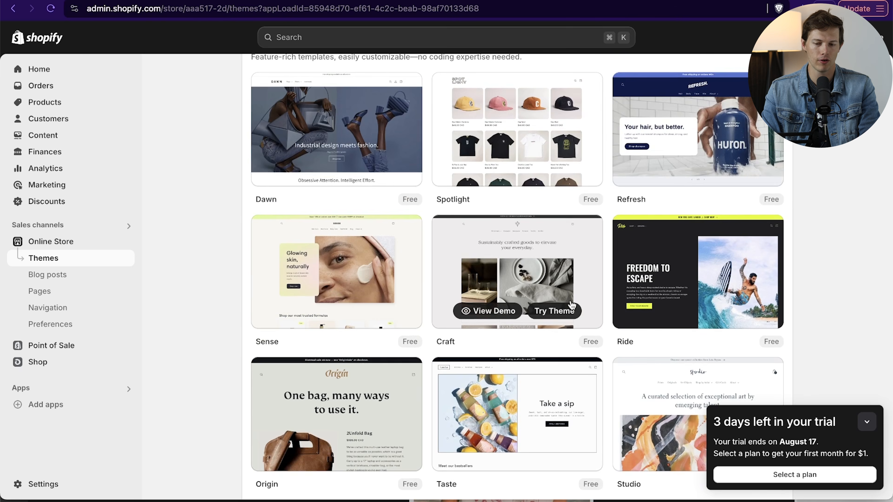
pyautogui.scroll(5, 517, 316)
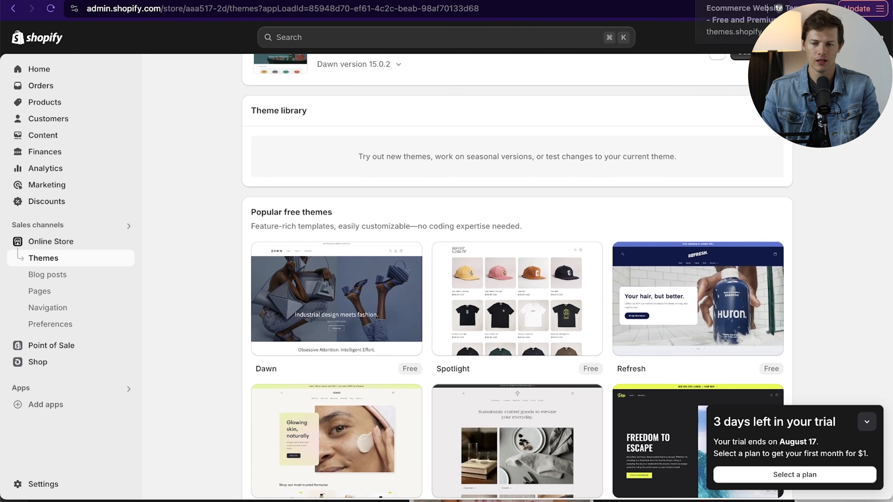
pyautogui.click(724, 2)
# - Filter the Theme Store to free themes and browse the matching designs
pyautogui.scroll(-1, 560, 237)
pyautogui.scroll(-3, 560, 238)
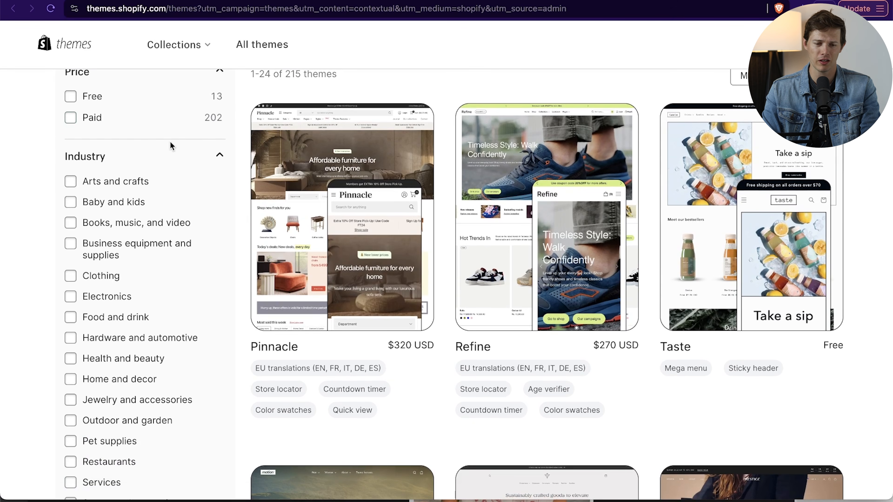
pyautogui.scroll(2, 169, 142)
pyautogui.click(70, 140)
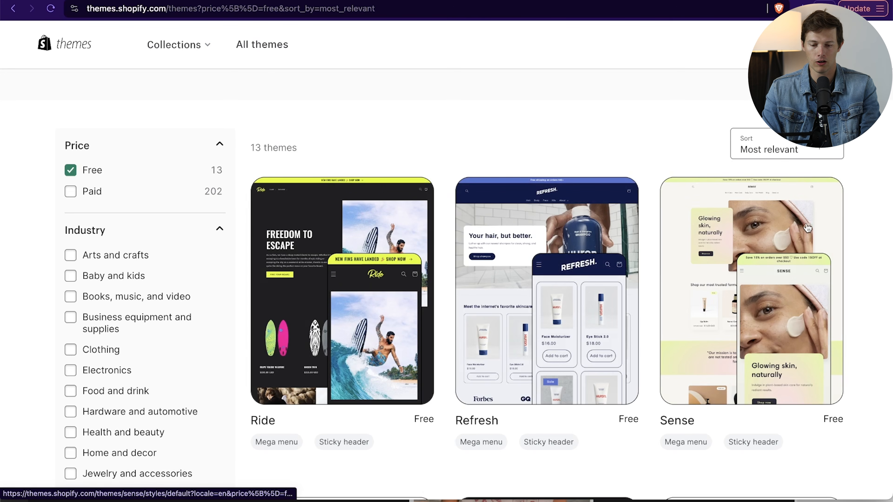
pyautogui.scroll(-6, 773, 222)
pyautogui.scroll(-10, 806, 266)
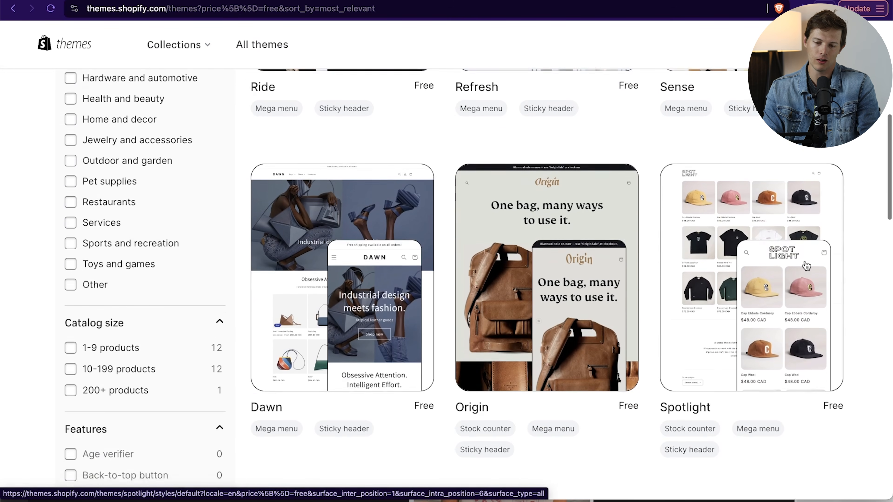
pyautogui.scroll(-12, 806, 266)
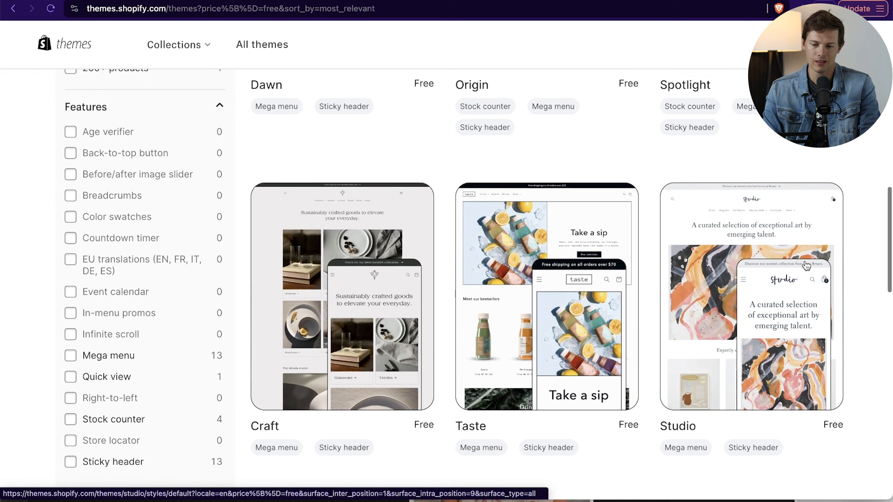
pyautogui.scroll(-3, 805, 264)
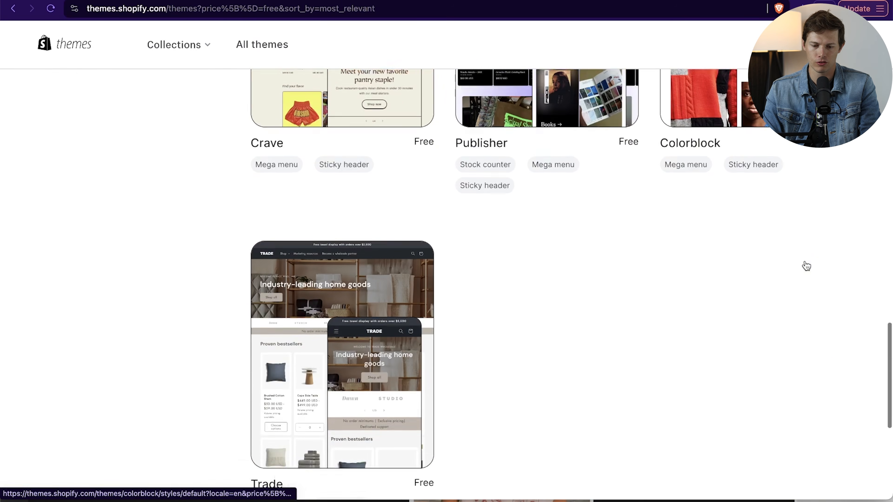
pyautogui.scroll(20, 805, 264)
pyautogui.scroll(-8, 806, 264)
pyautogui.scroll(1, 806, 266)
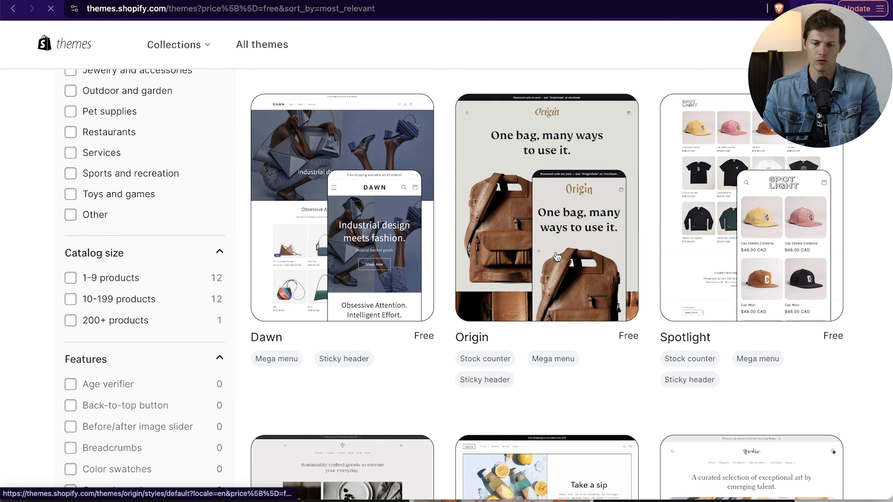
# - Add the free Origin theme to the store's theme library and publish it as the current theme
pyautogui.click(560, 261)
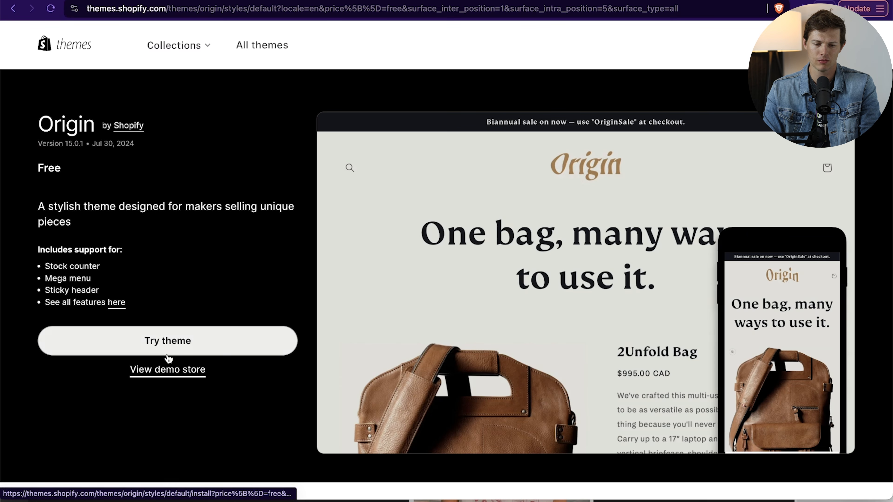
pyautogui.click(190, 343)
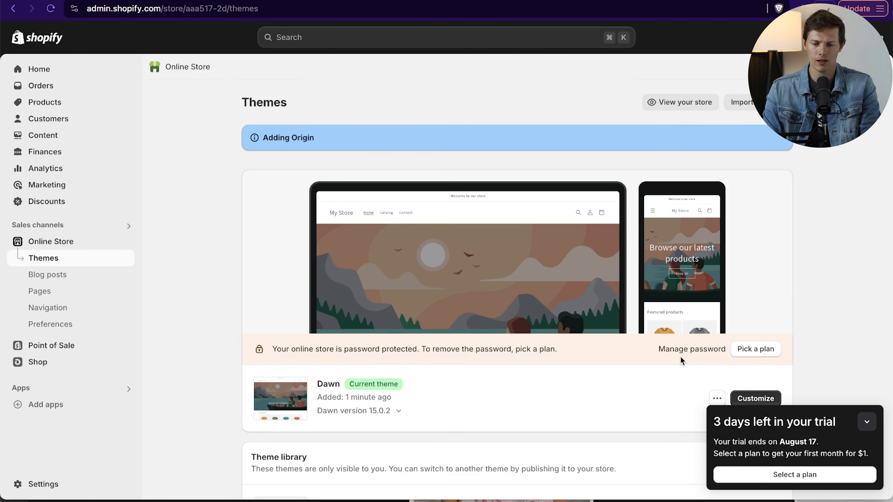
pyautogui.scroll(-3, 681, 361)
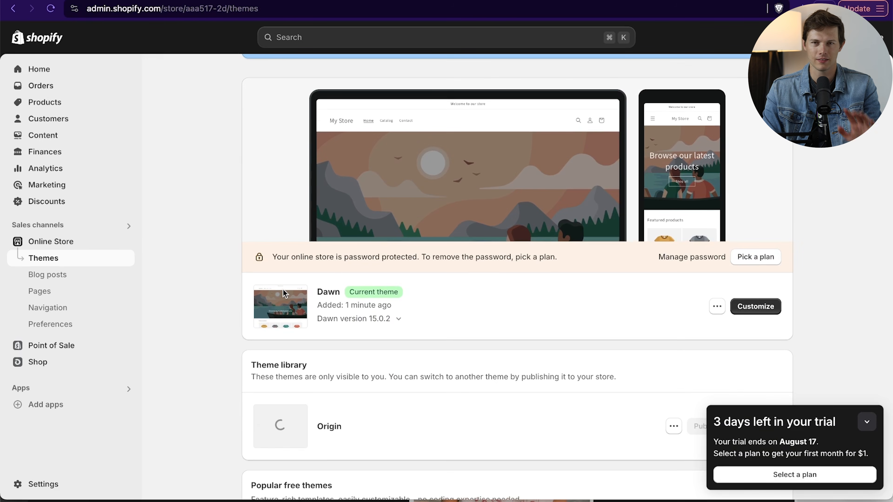
pyautogui.scroll(-3, 507, 346)
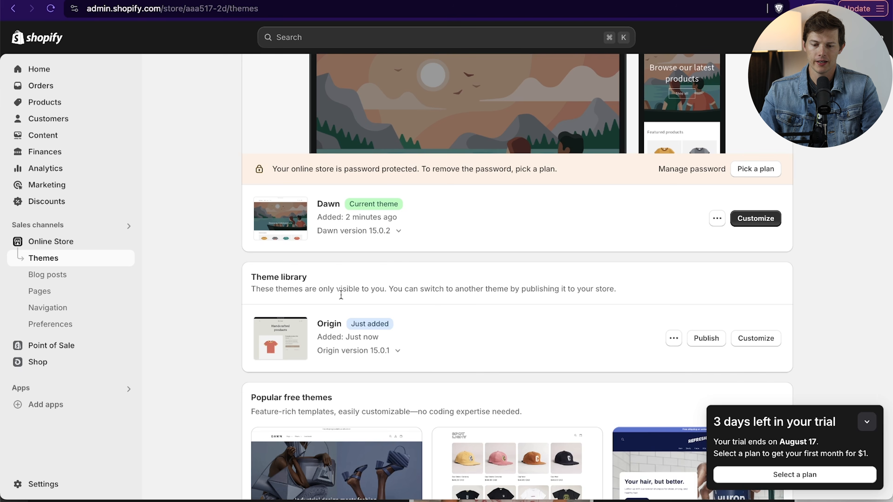
pyautogui.click(717, 339)
pyautogui.click(599, 366)
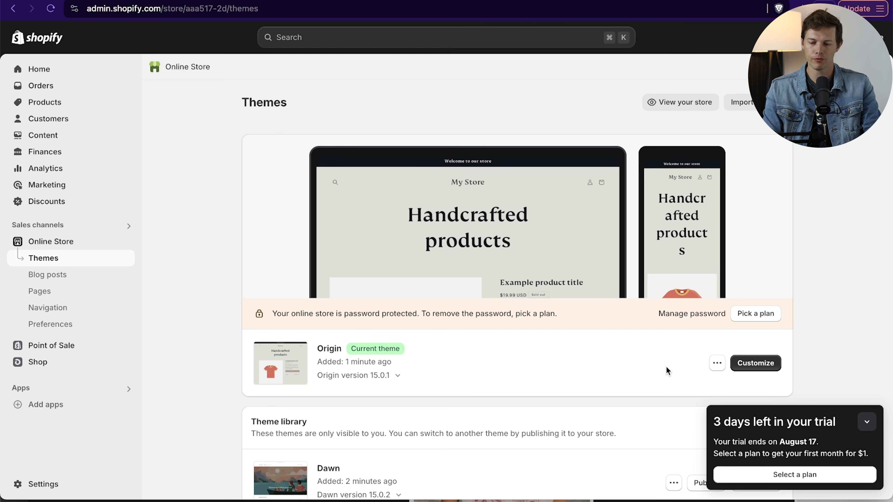
# - Subscribe the store to the Basic plan with yearly billing
pyautogui.click(772, 474)
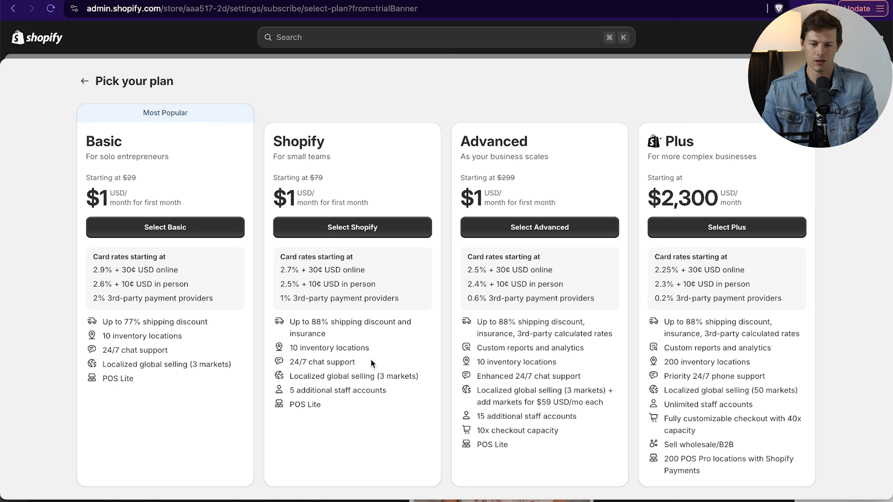
pyautogui.click(172, 228)
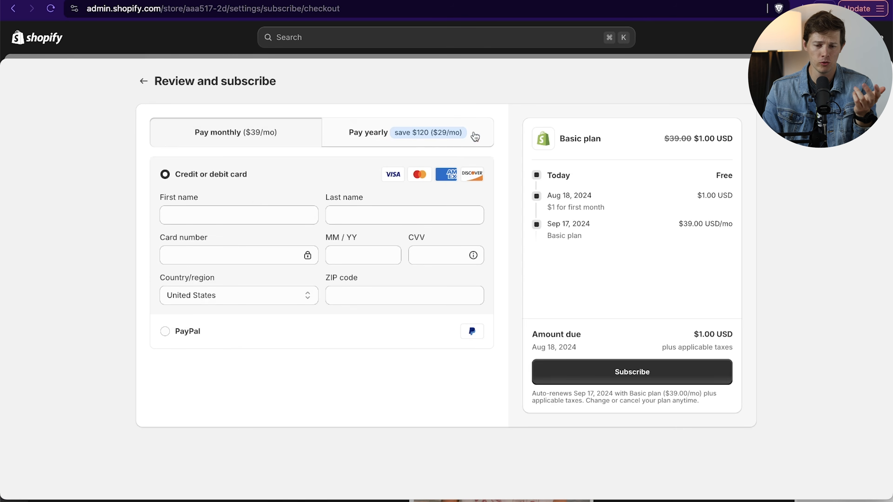
pyautogui.click(432, 140)
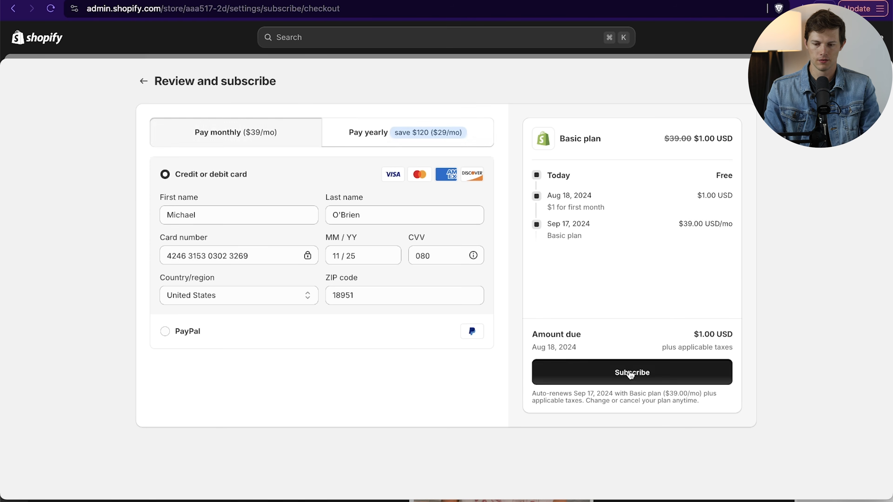
pyautogui.click(631, 372)
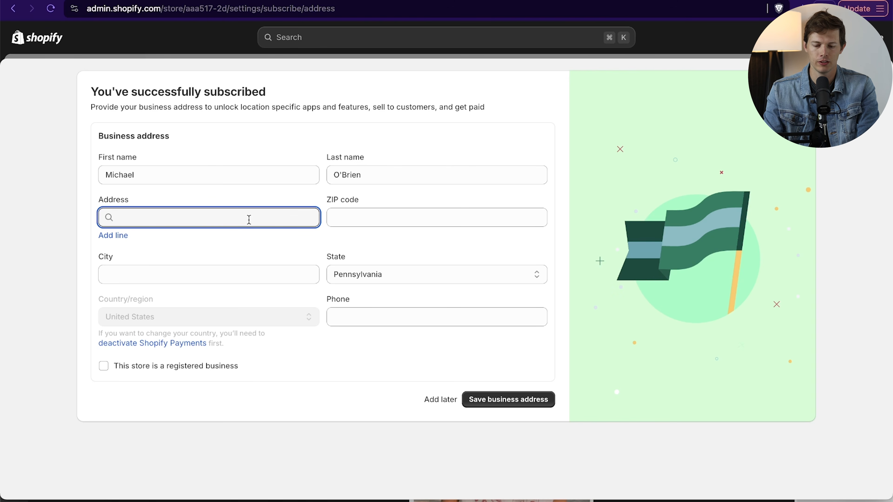
# - Save the business address and remove the online store's password protection
pyautogui.click(522, 403)
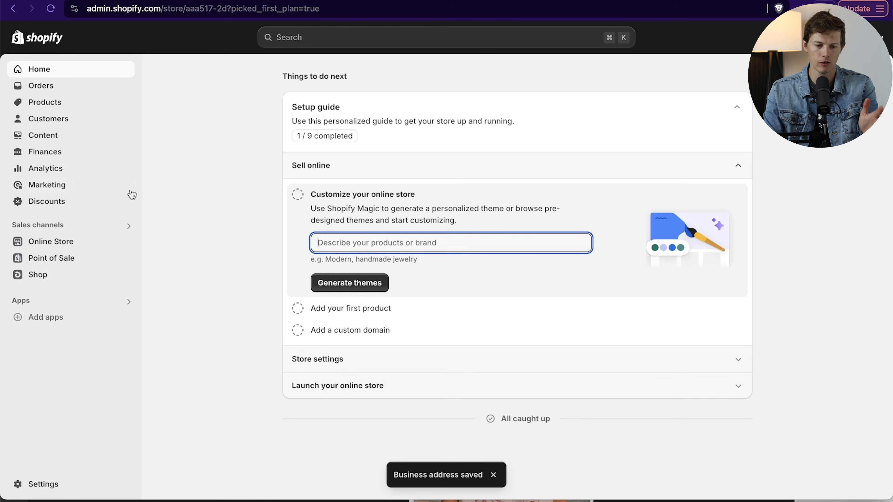
pyautogui.click(85, 239)
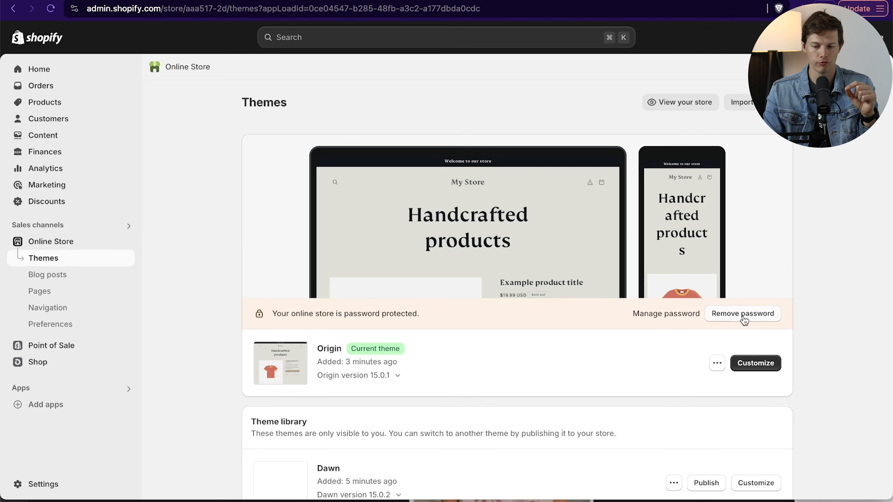
pyautogui.click(743, 314)
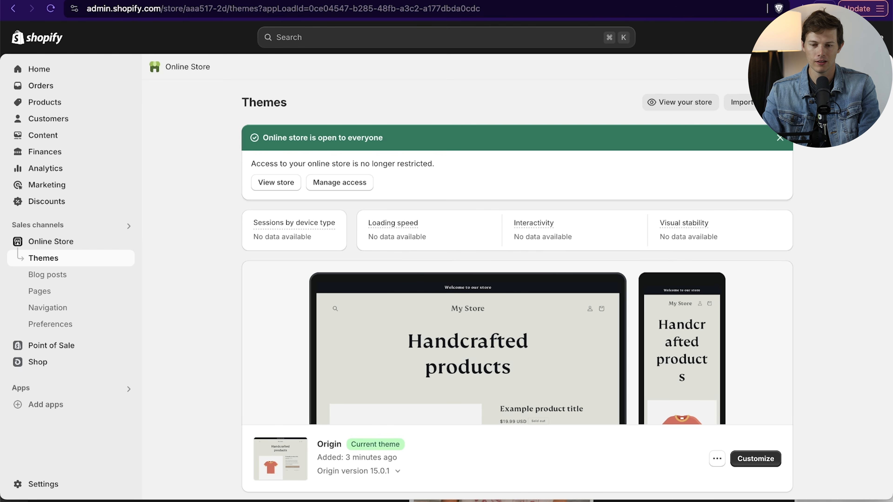
# - Switch to Gelato and connect the Shopify store by installing the Gelato: Print on Demand app
pyautogui.hotkey('ctrl', 'Tab')
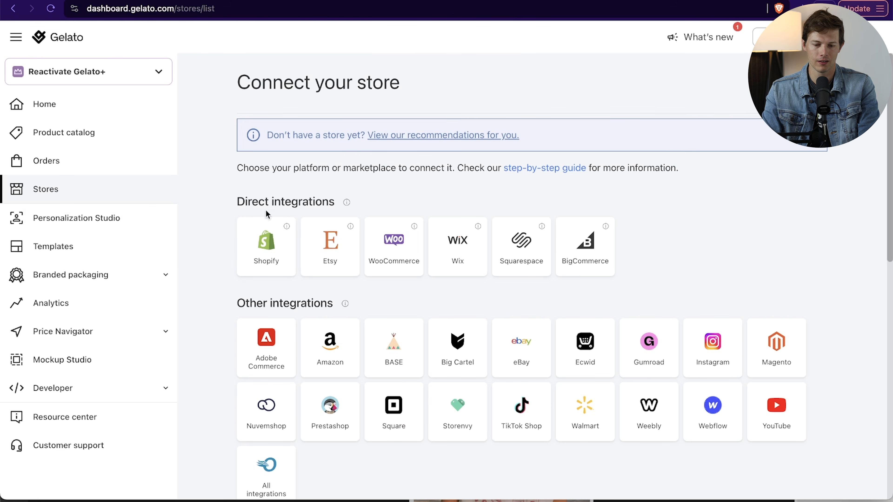
pyautogui.click(268, 253)
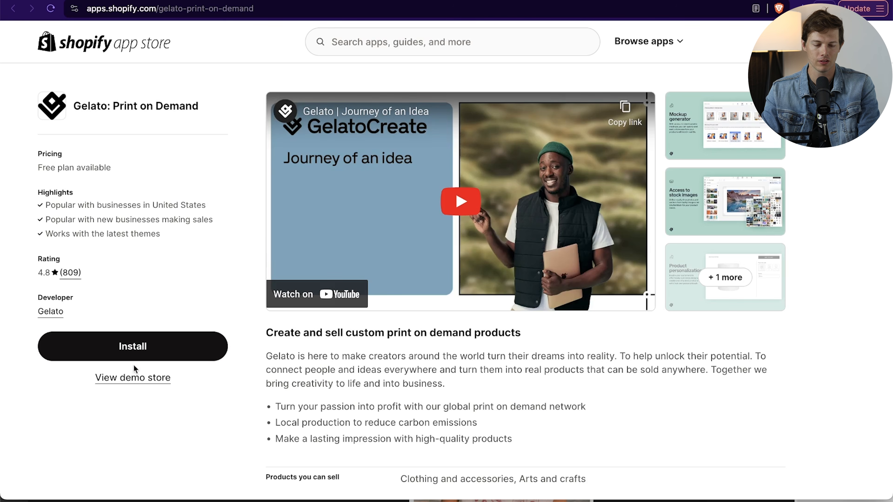
pyautogui.click(129, 348)
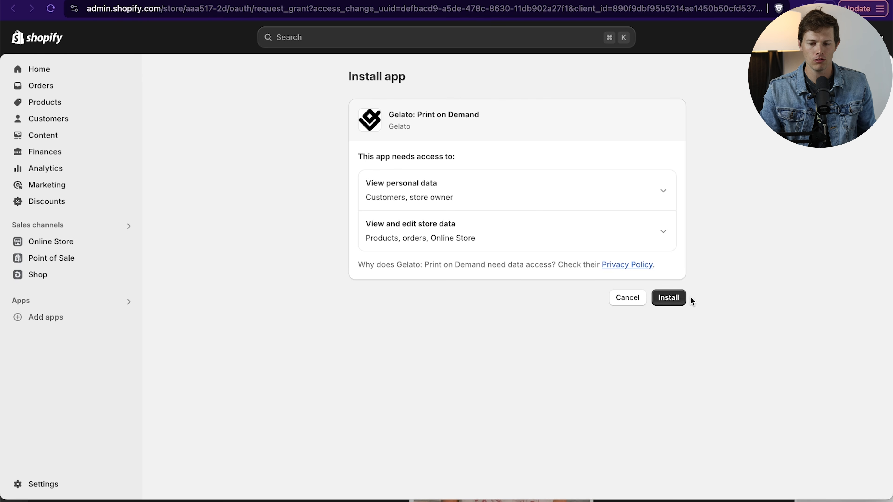
pyautogui.click(679, 297)
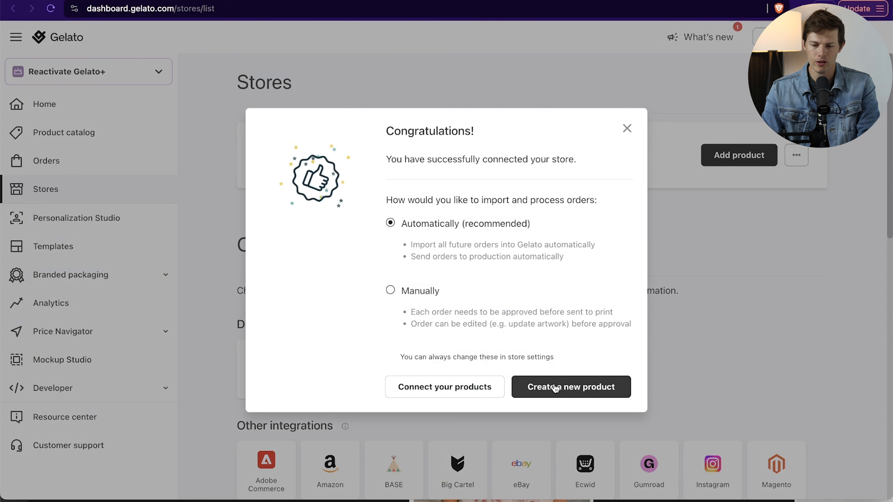
# - Keep automatic order processing and start a new product with the premium men's Classic Unisex Crewneck Sweatshirt | Gildan 18000
pyautogui.click(587, 388)
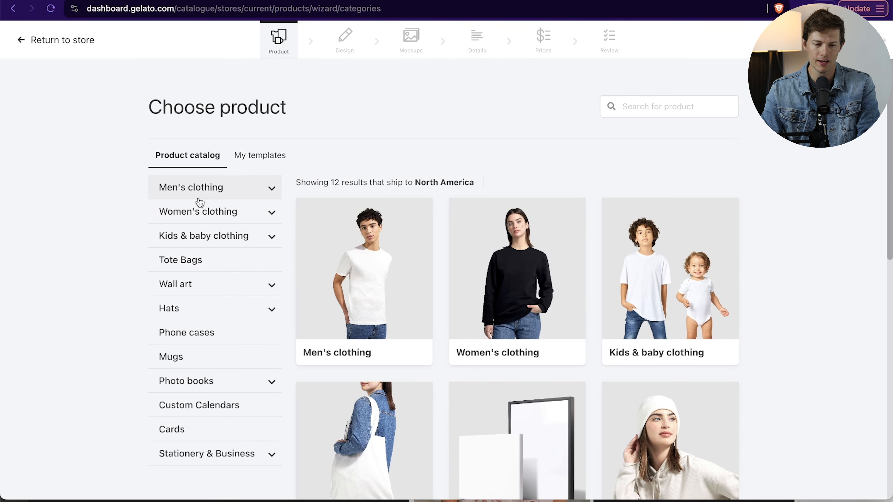
pyautogui.click(198, 192)
pyautogui.click(211, 329)
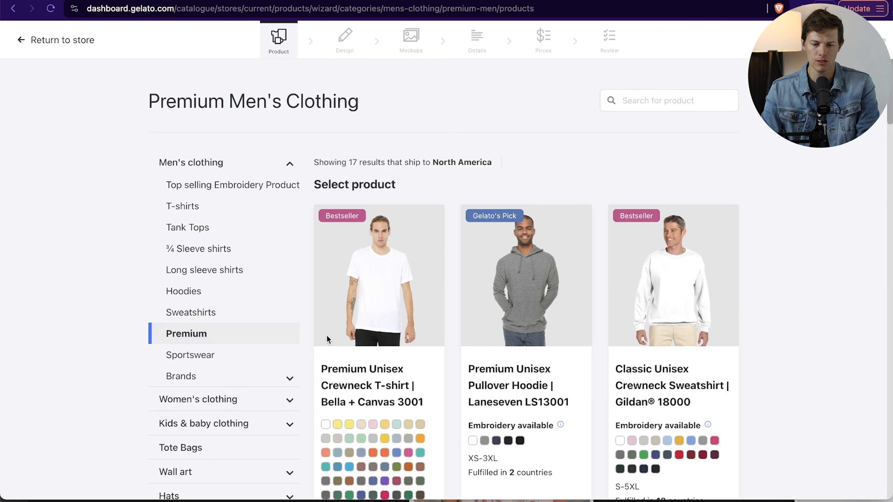
pyautogui.click(665, 390)
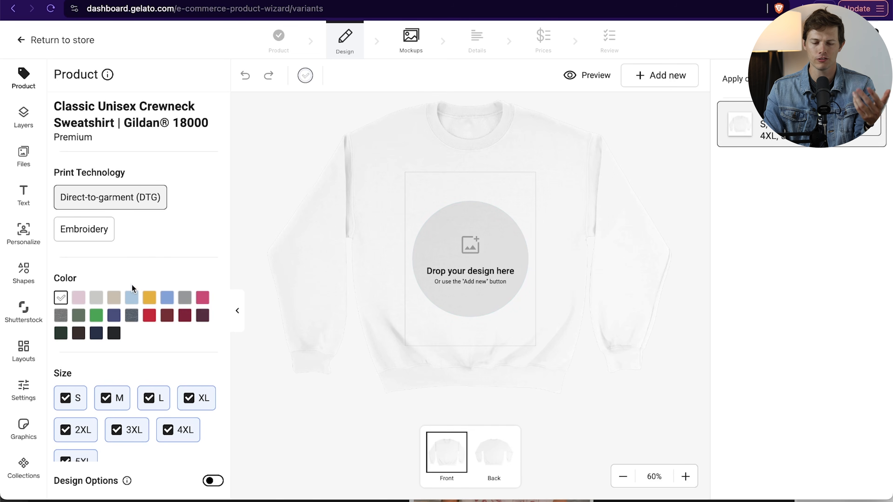
# - Offer the sweatshirt in Forest Green, Dark Chocolate, Navy and Black, and remove the White variant
pyautogui.click(63, 332)
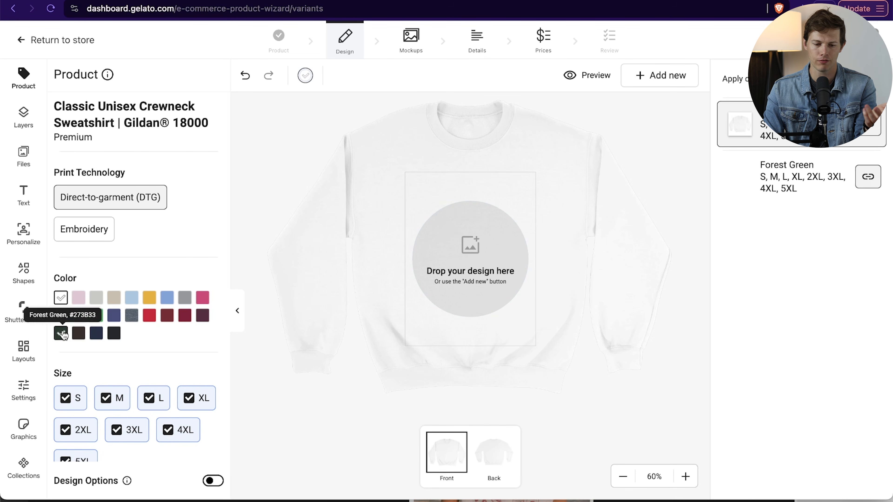
pyautogui.click(62, 299)
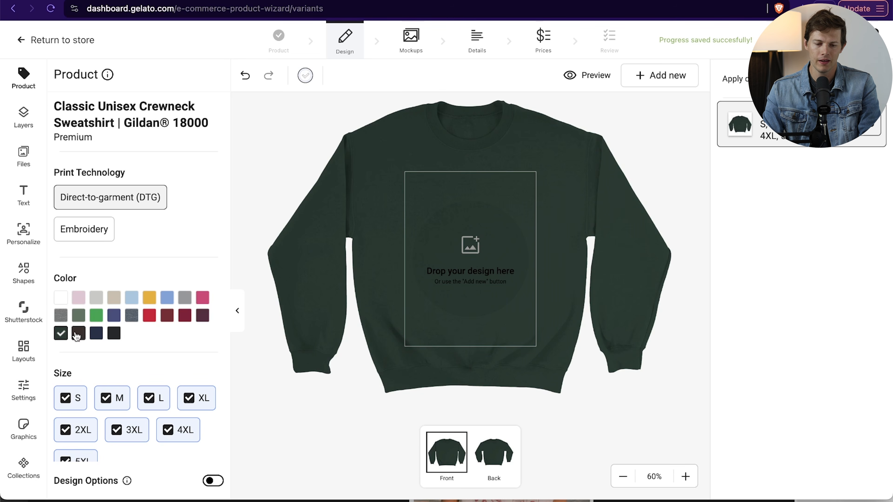
pyautogui.click(83, 336)
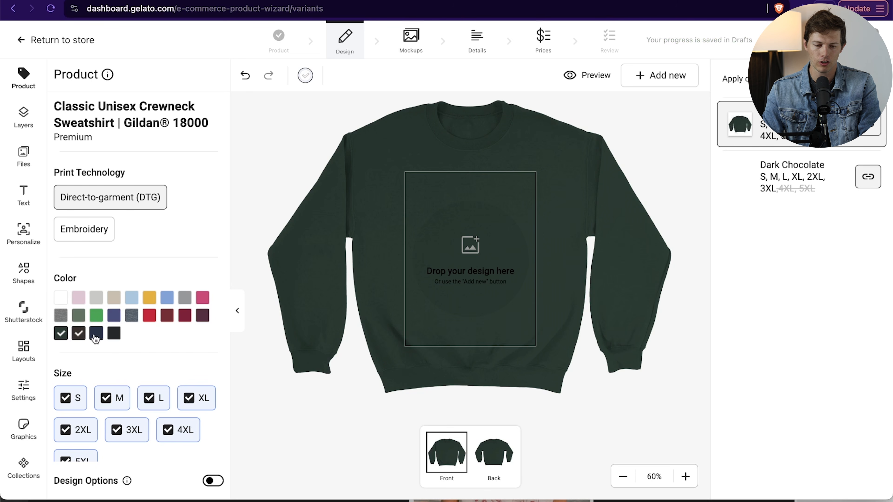
pyautogui.click(96, 335)
pyautogui.click(119, 336)
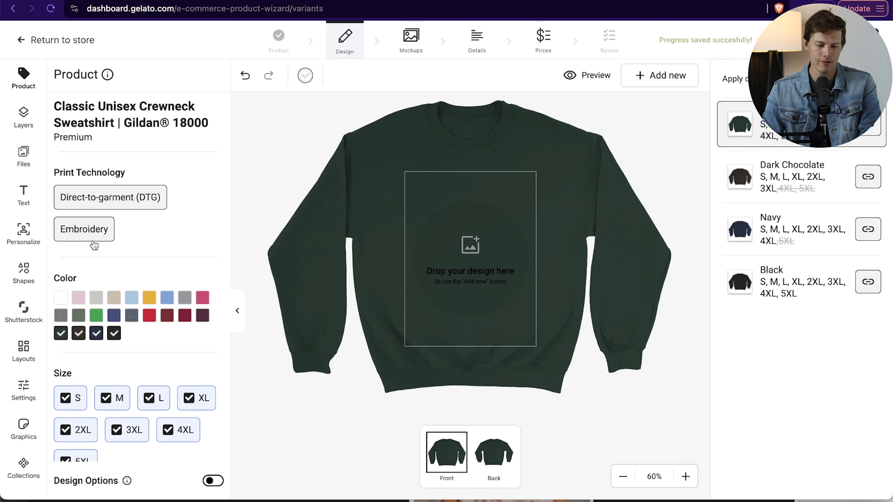
# - Review which size and color variants of the sweatshirt are unavailable for purchase
pyautogui.scroll(-2, 187, 276)
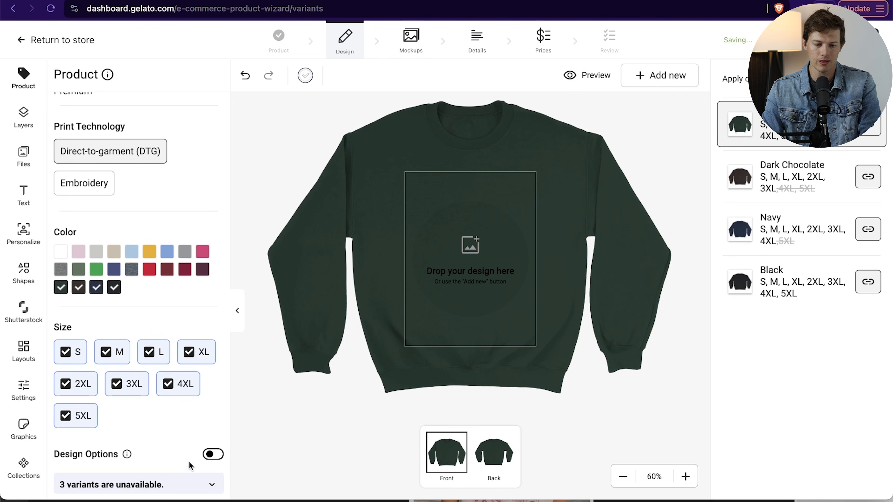
pyautogui.click(193, 487)
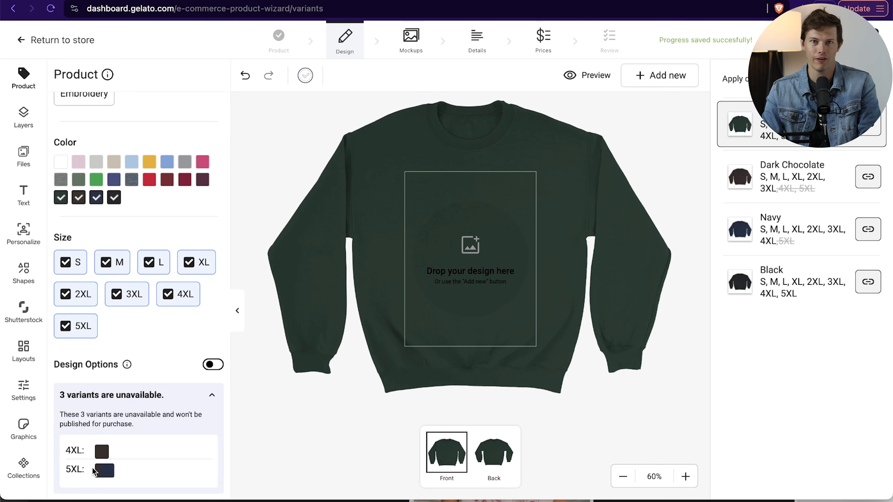
pyautogui.click(211, 394)
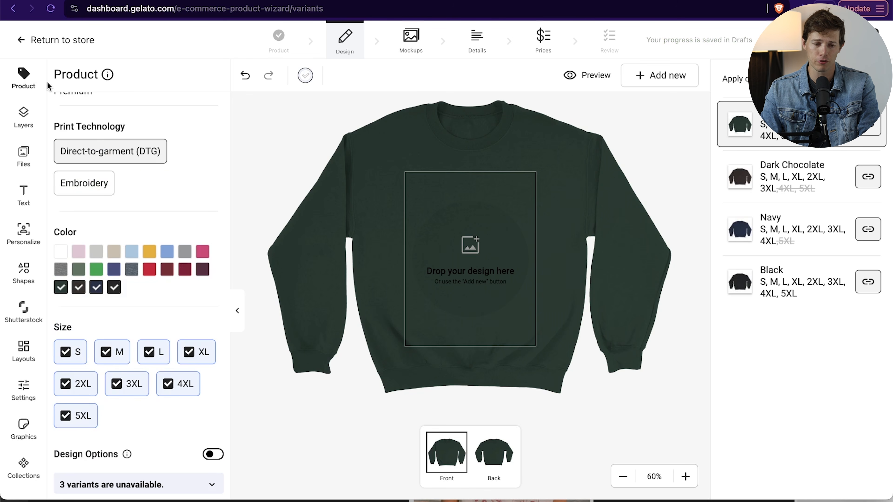
# - Upload Design-3.png from the POD T-shirt design folder and place it on the sweatshirt's front print area
pyautogui.click(37, 127)
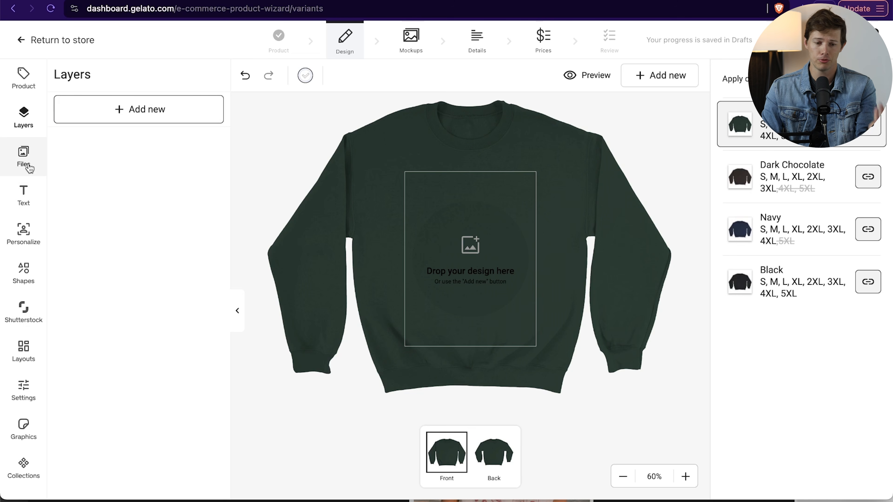
pyautogui.click(29, 168)
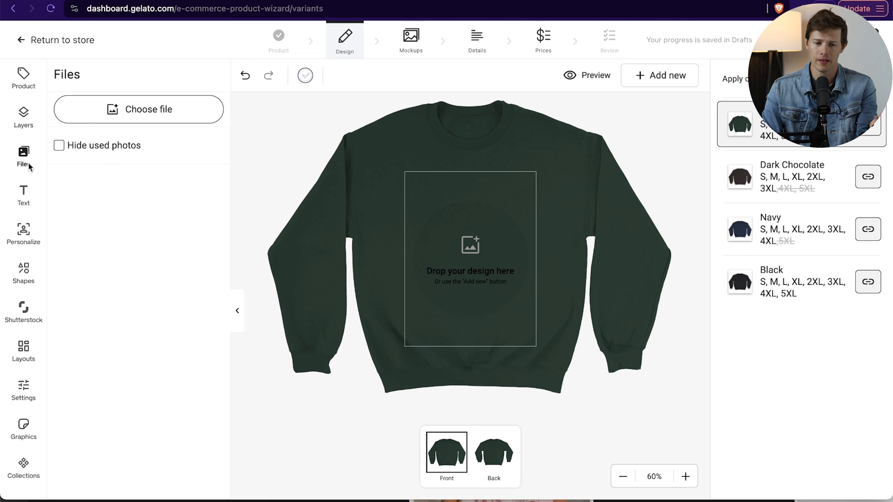
pyautogui.click(162, 116)
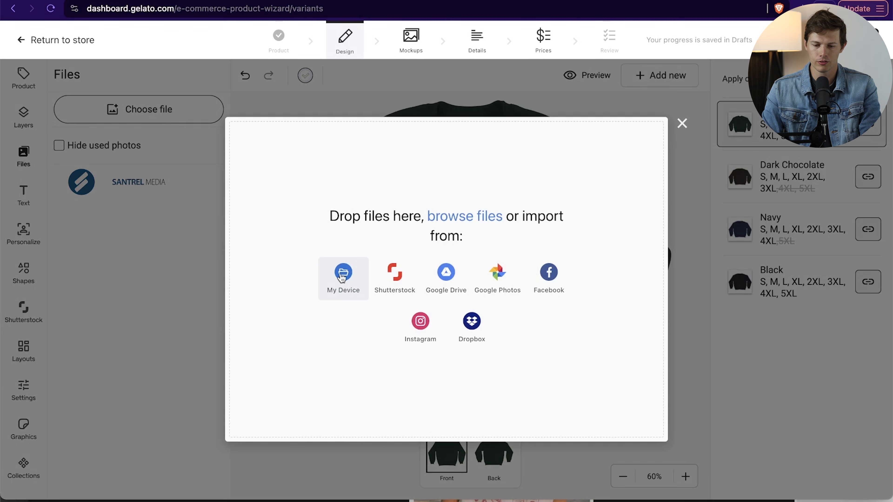
pyautogui.click(341, 276)
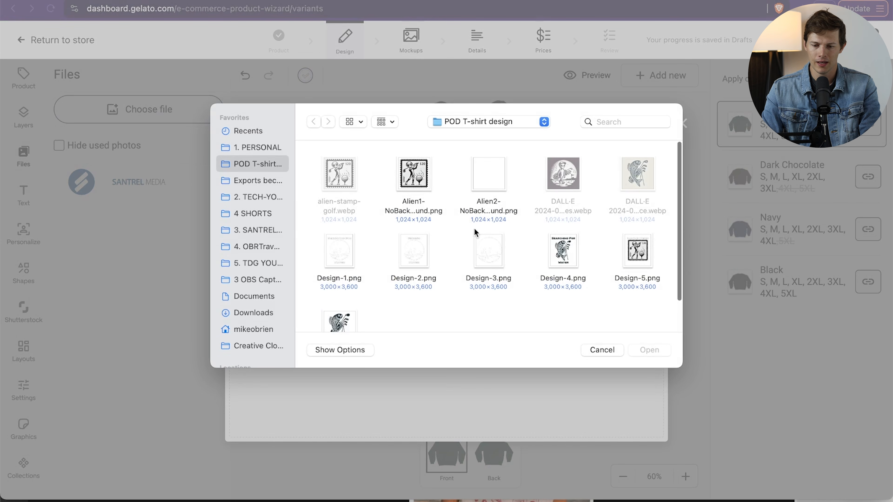
pyautogui.scroll(-3, 526, 255)
pyautogui.doubleClick(500, 204)
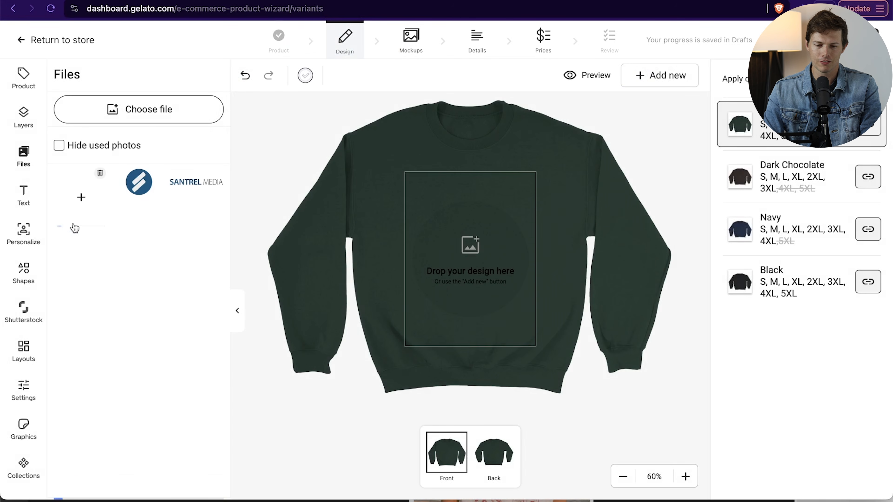
pyautogui.moveTo(80, 199)
pyautogui.moveTo(88, 209); pyautogui.dragTo(487, 272)
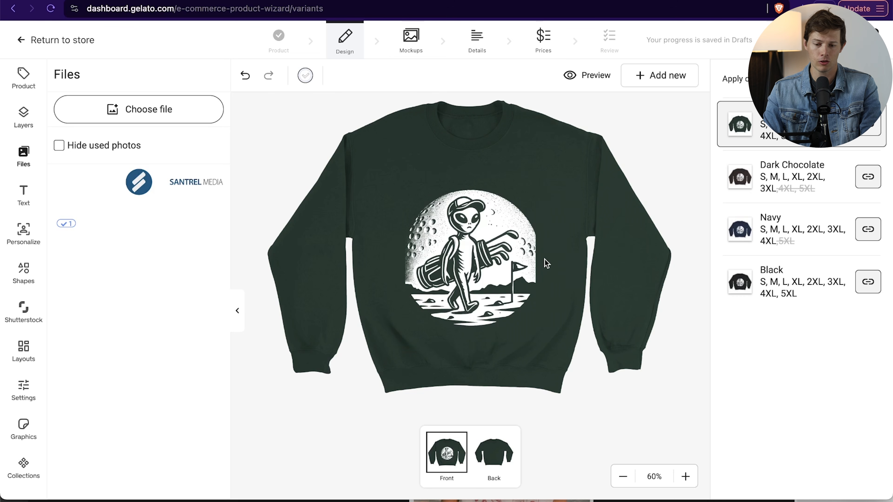
pyautogui.click(533, 278)
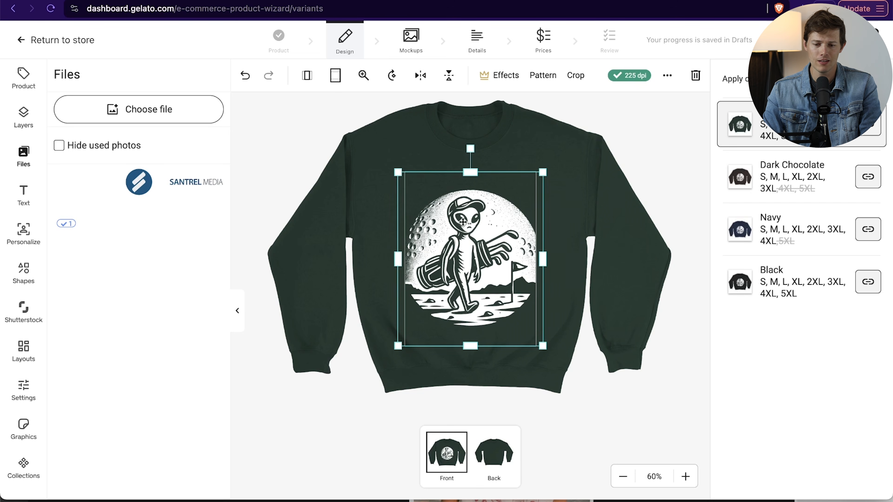
pyautogui.moveTo(541, 171); pyautogui.dragTo(500, 222)
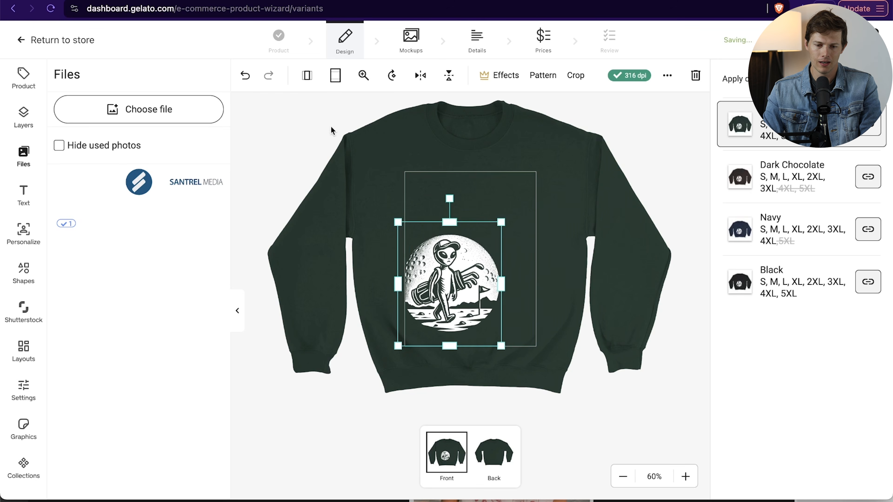
pyautogui.click(242, 78)
pyautogui.click(579, 315)
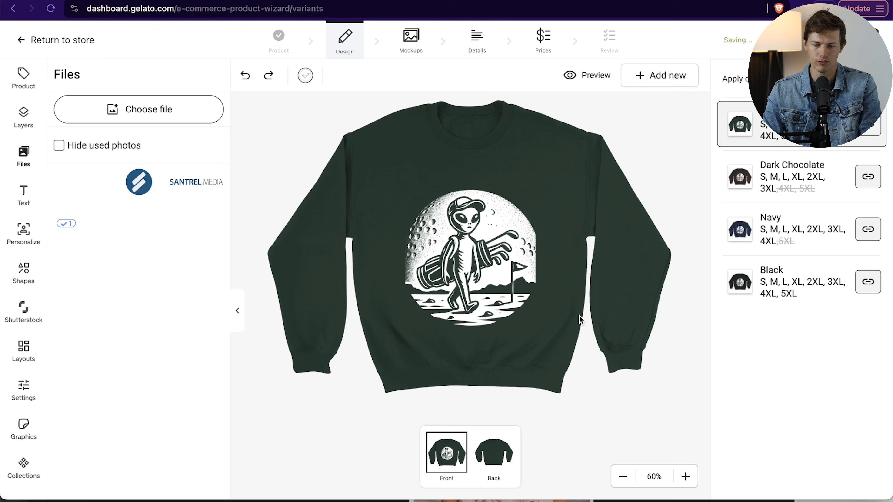
# - Shrink the alien golfer design to the print area's width and move it slightly higher on the sweatshirt's chest
pyautogui.click(490, 277)
pyautogui.moveTo(543, 345); pyautogui.dragTo(536, 337)
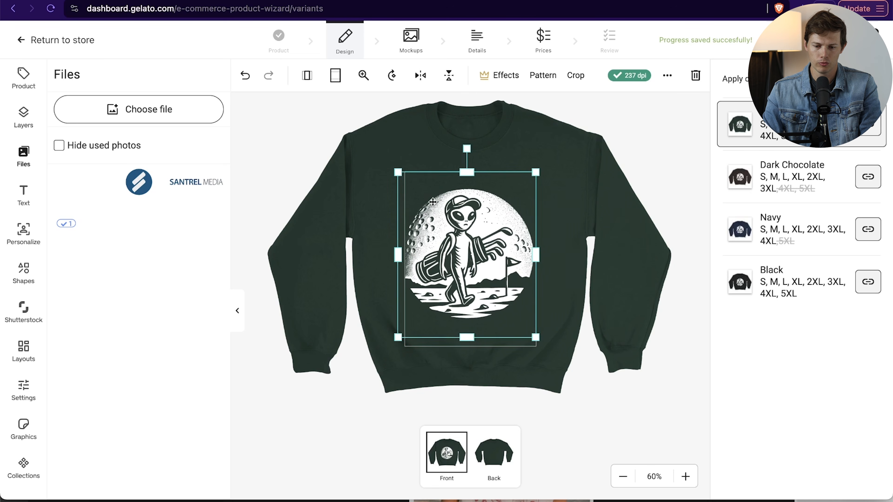
pyautogui.moveTo(397, 173); pyautogui.dragTo(405, 181)
pyautogui.moveTo(466, 257); pyautogui.dragTo(468, 252)
pyautogui.click(611, 310)
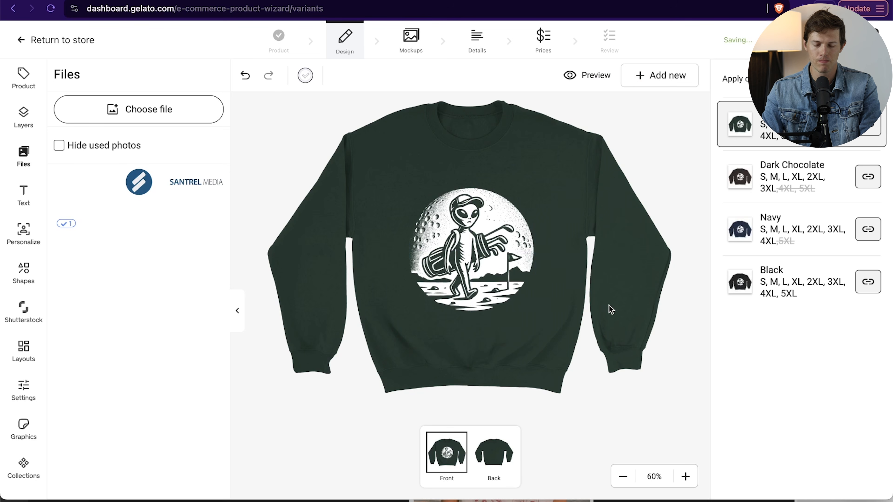
pyautogui.moveTo(482, 236); pyautogui.dragTo(482, 229)
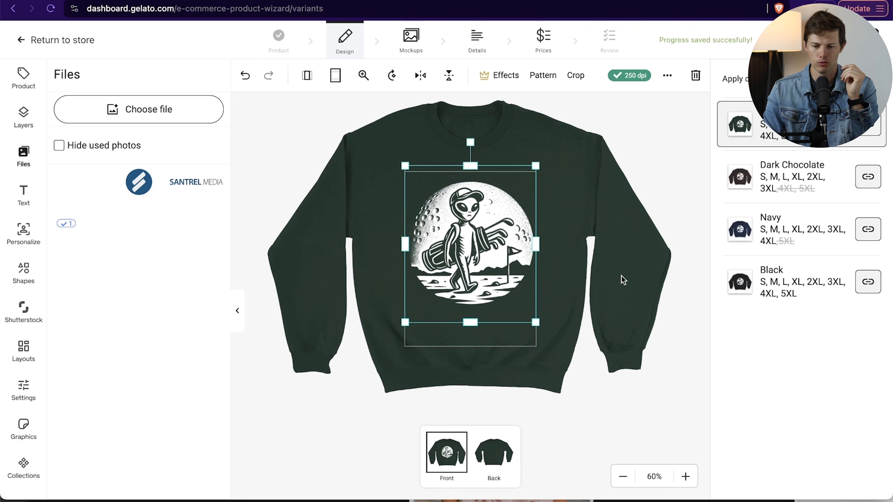
pyautogui.click(603, 285)
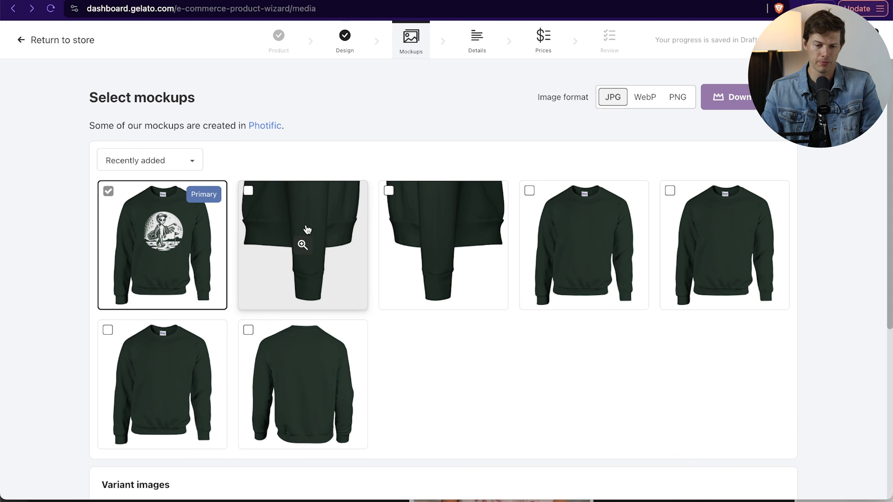
# - Add the two sleeve close-ups and the back view to the sweatshirt's selected mockups
pyautogui.click(329, 260)
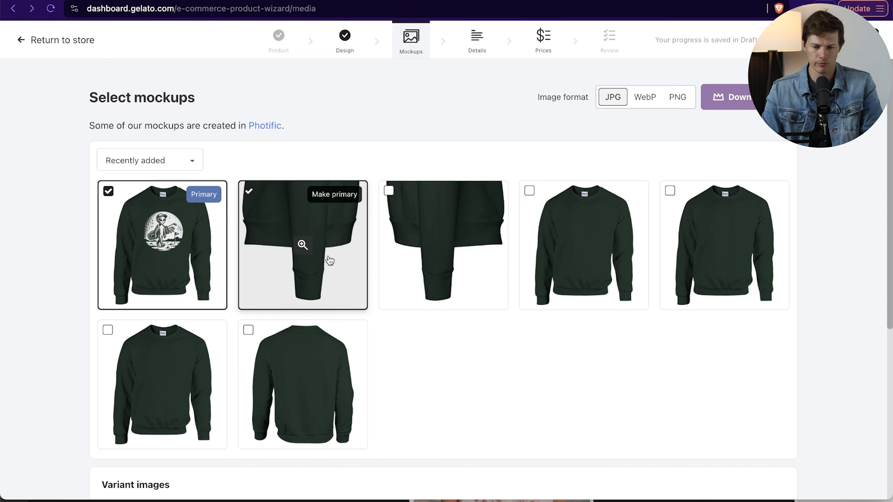
pyautogui.click(420, 280)
pyautogui.click(249, 331)
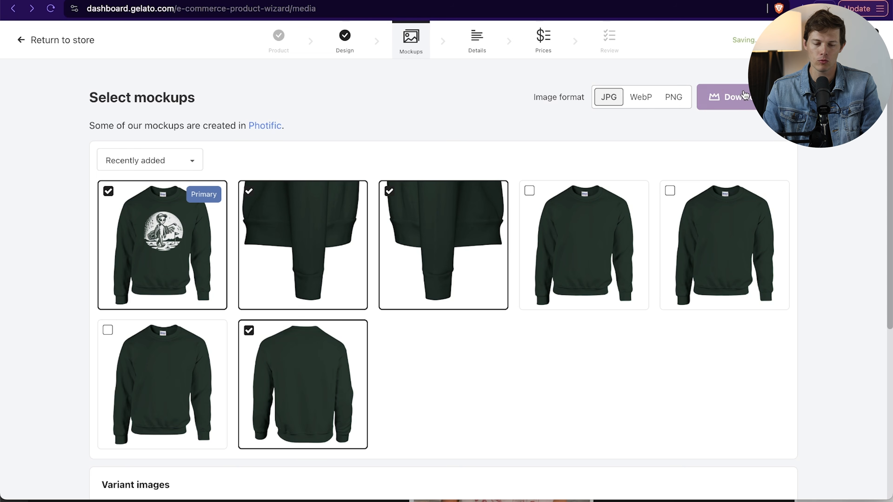
pyautogui.scroll(-5, 633, 356)
pyautogui.scroll(5, 631, 354)
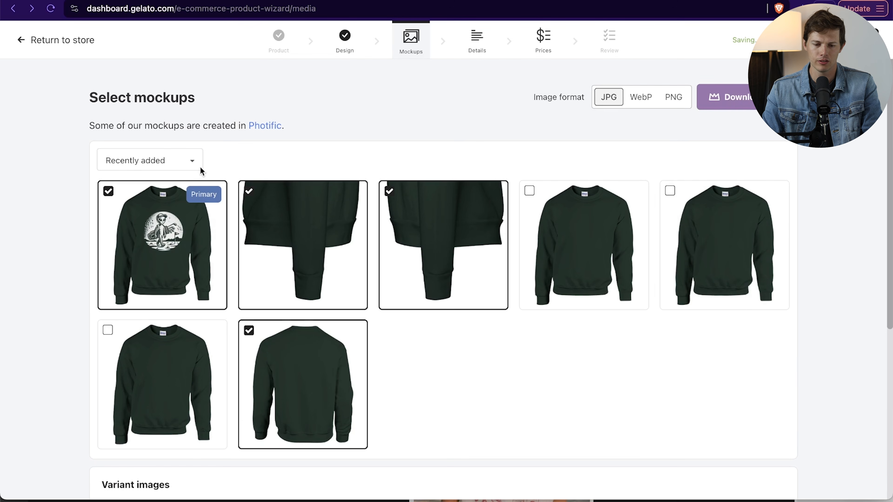
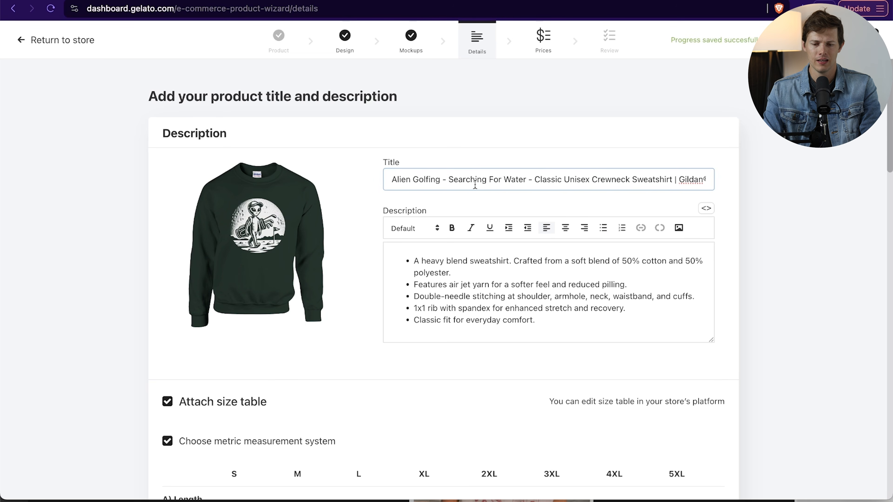
pyautogui.click(412, 267)
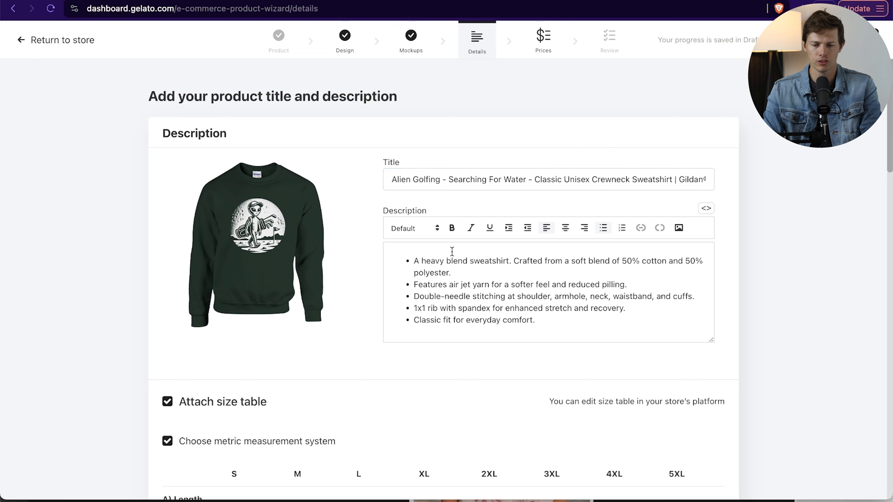
pyautogui.moveTo(451, 260); pyautogui.dragTo(538, 261)
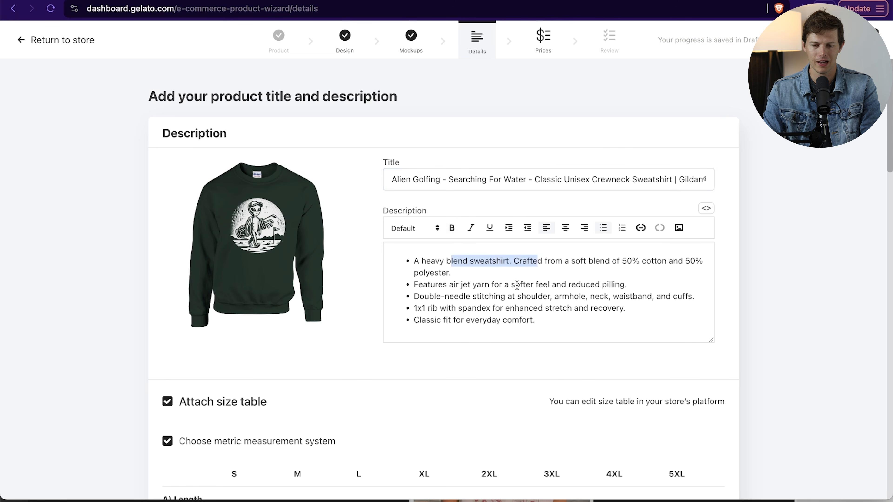
pyautogui.click(452, 229)
pyautogui.click(451, 229)
pyautogui.click(617, 252)
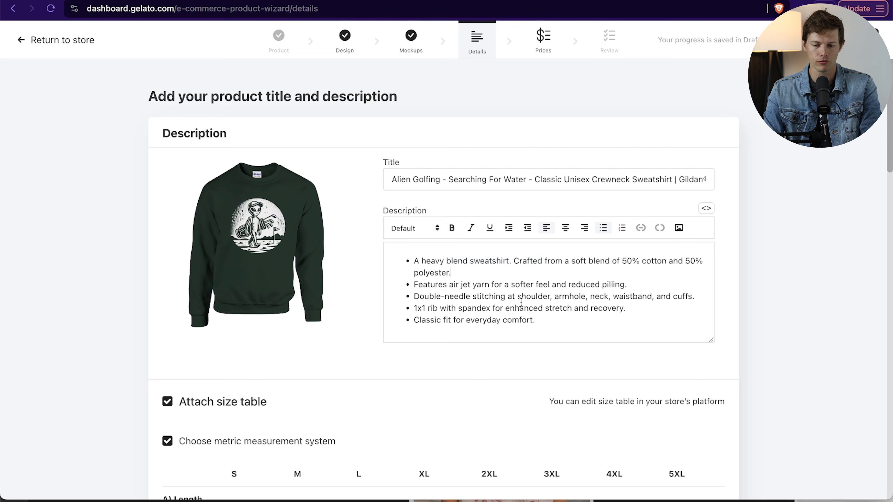
pyautogui.click(568, 322)
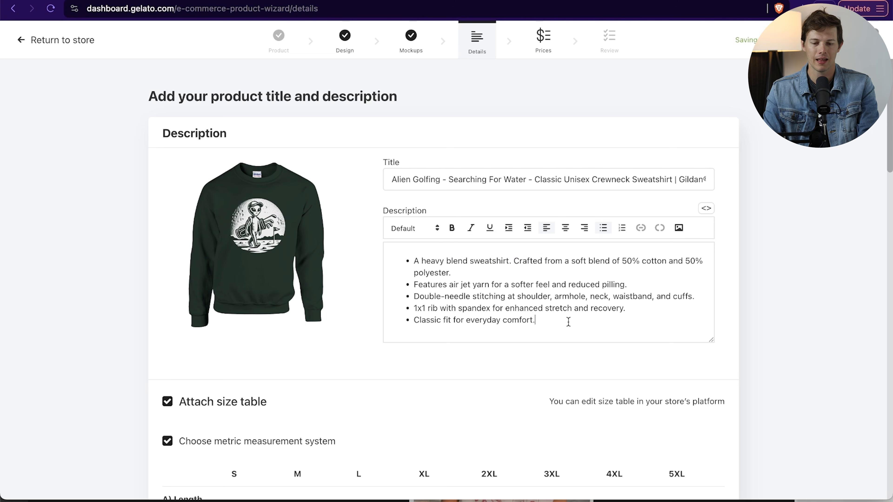
# - Review the sweatshirt's attached size tables and product settings, and continue to the pricing stage
pyautogui.scroll(-7, 545, 328)
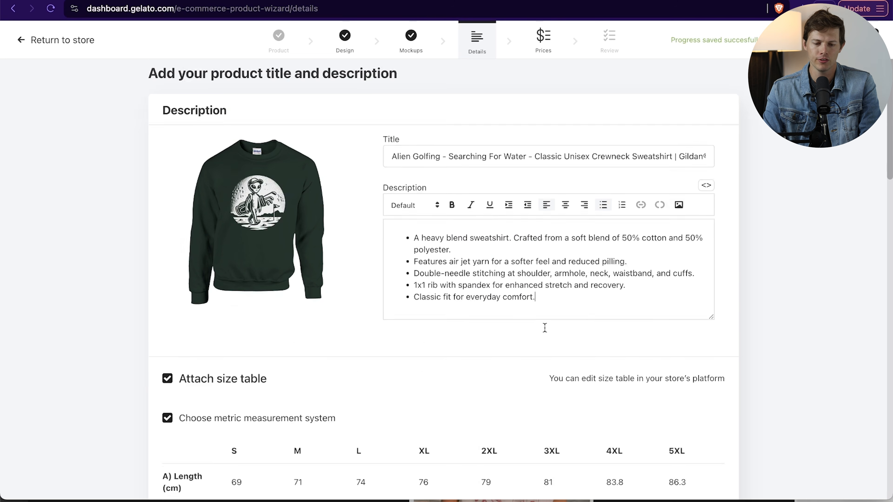
pyautogui.scroll(-1, 545, 328)
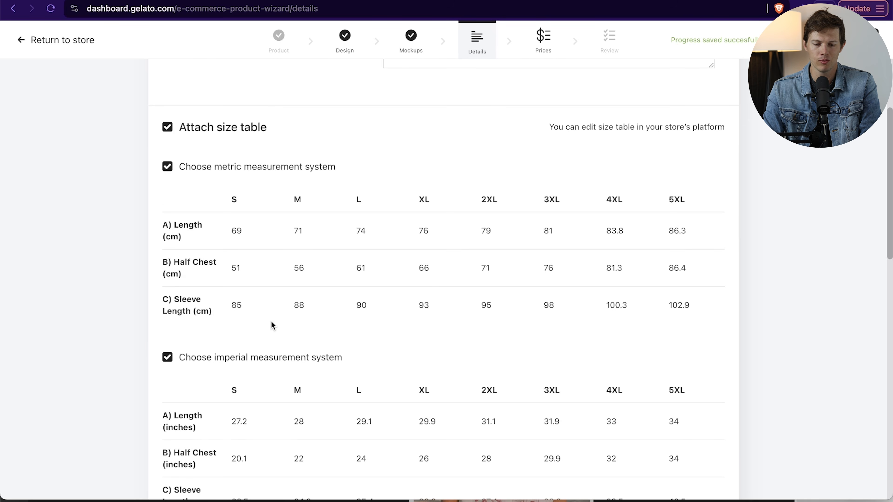
pyautogui.scroll(-13, 271, 321)
pyautogui.scroll(-5, 318, 158)
pyautogui.click(263, 149)
pyautogui.click(349, 146)
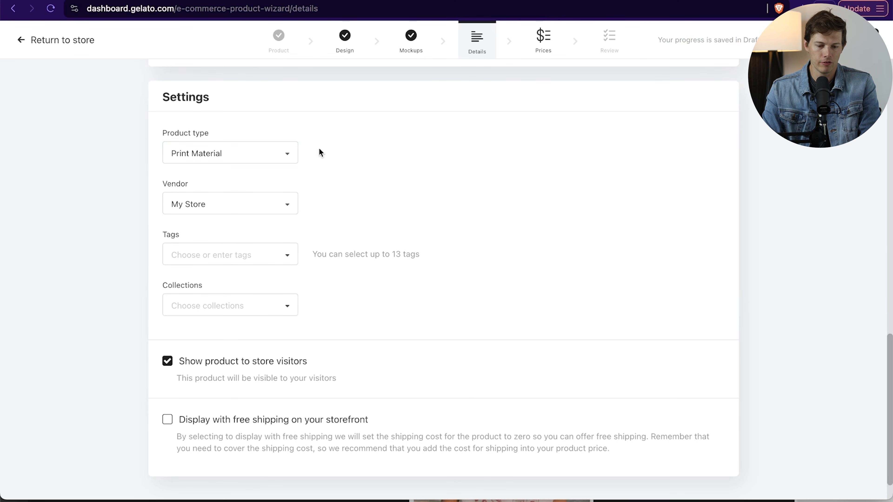
pyautogui.scroll(-2, 393, 328)
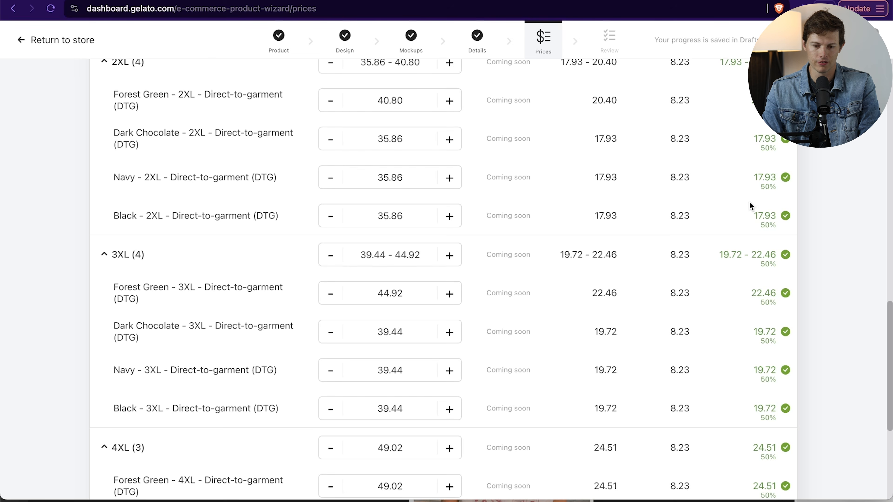
# - Set the profit margin of all sweatshirt variants to 65% and update the prices
pyautogui.scroll(10, 604, 309)
pyautogui.scroll(-15, 605, 308)
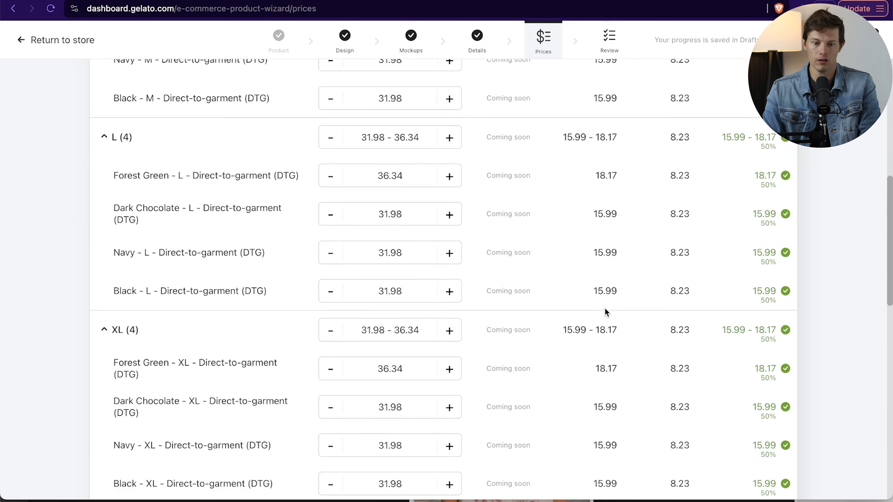
pyautogui.scroll(15, 604, 309)
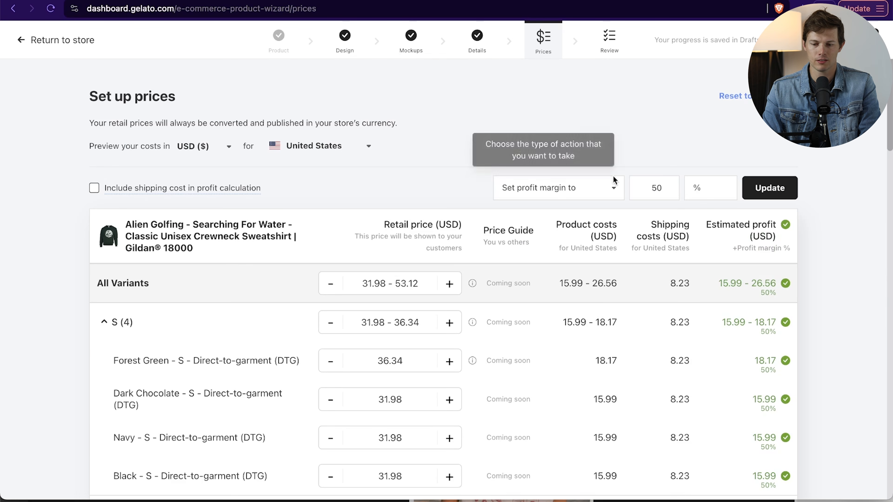
pyautogui.click(658, 187)
pyautogui.write('65')
pyautogui.press('Delete')
pyautogui.press('Delete')
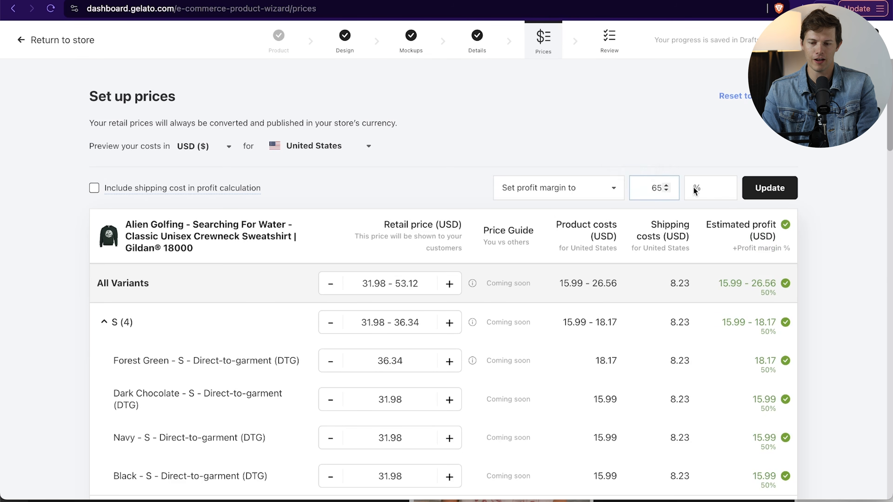
pyautogui.click(774, 188)
# - Examine the retail prices, product costs and estimated profits across the sweatshirt's sizes and colors
pyautogui.scroll(-20, 815, 230)
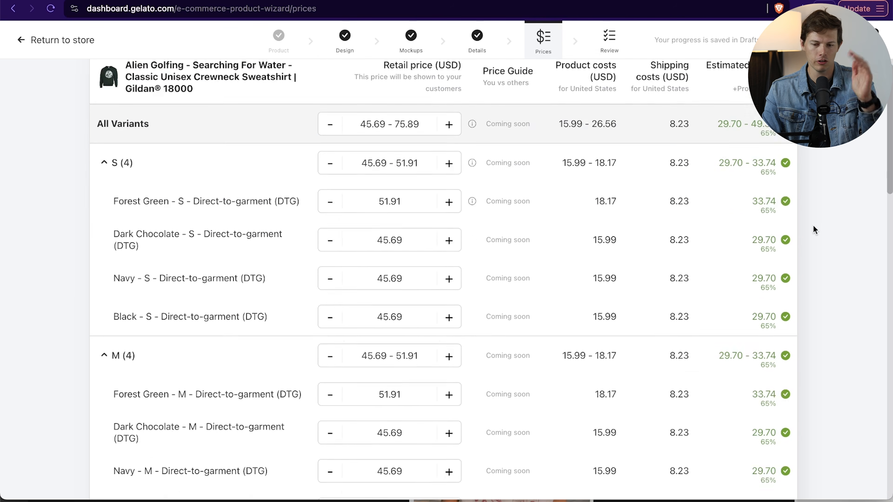
pyautogui.scroll(20, 814, 229)
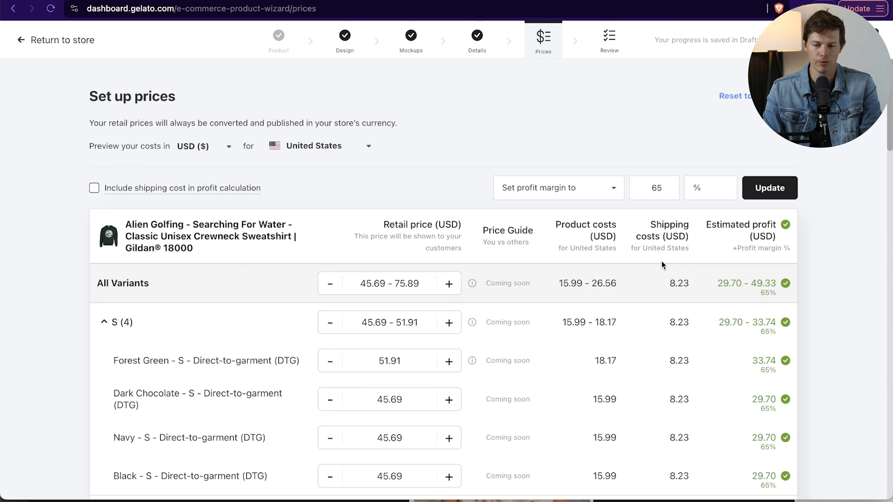
pyautogui.scroll(-20, 677, 315)
pyautogui.scroll(20, 677, 318)
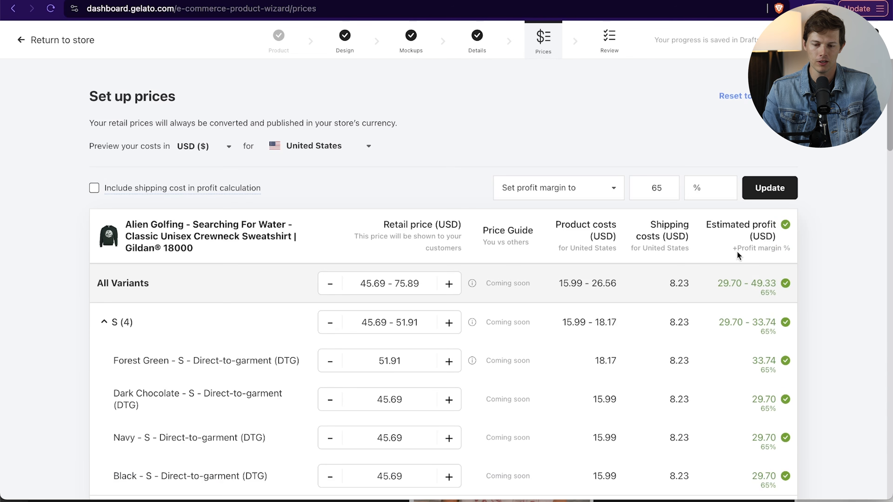
pyautogui.scroll(-12, 381, 279)
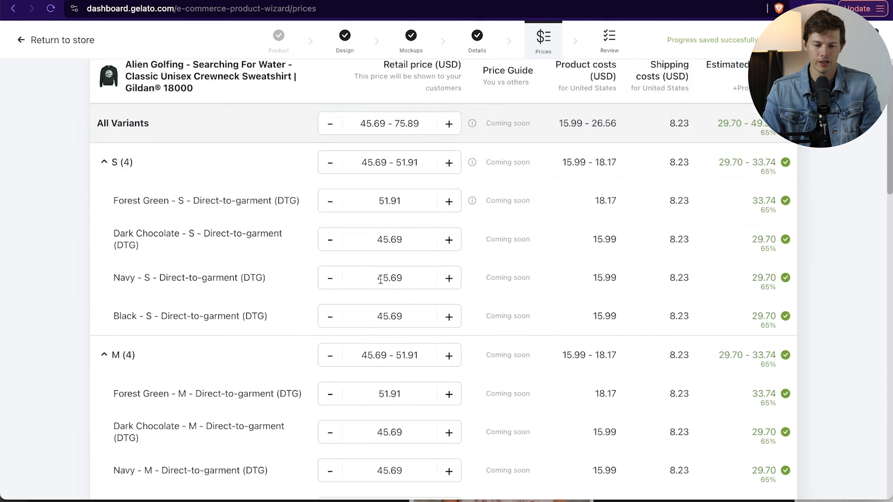
pyautogui.scroll(1, 380, 279)
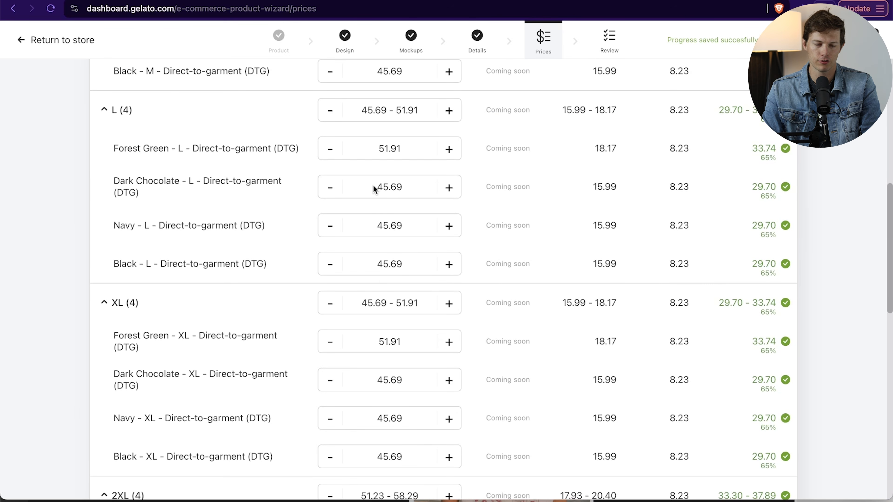
pyautogui.scroll(1, 374, 188)
pyautogui.scroll(12, 465, 283)
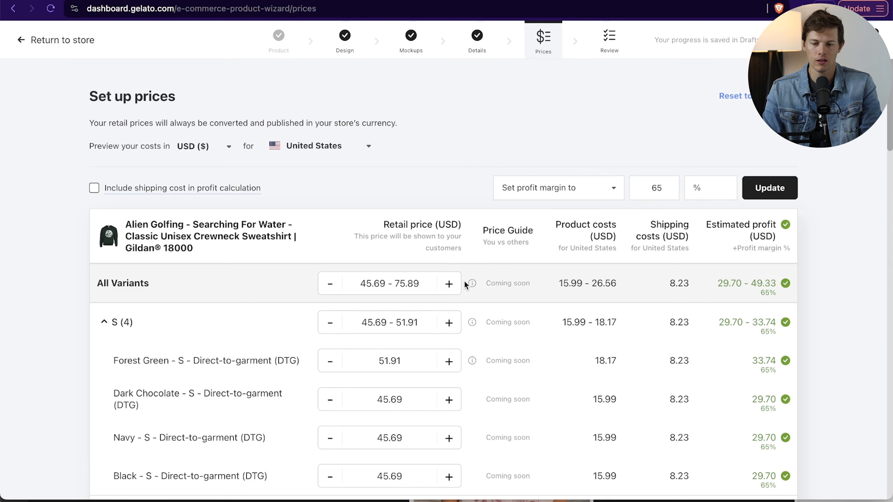
# - Set a fixed profit of 15 USD for all sweatshirt variants and check the updated prices
pyautogui.click(590, 188)
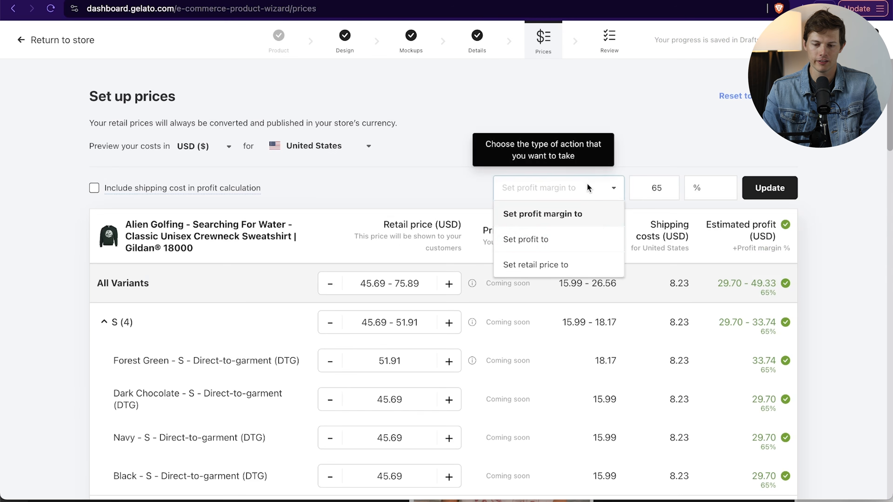
pyautogui.click(563, 249)
pyautogui.moveTo(651, 190); pyautogui.dragTo(672, 191)
pyautogui.press('BackSpace')
pyautogui.write('15')
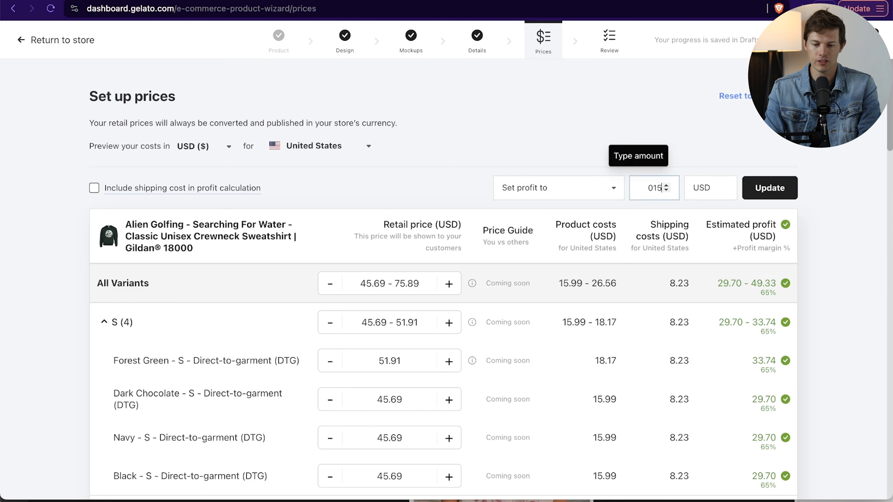
pyautogui.click(766, 189)
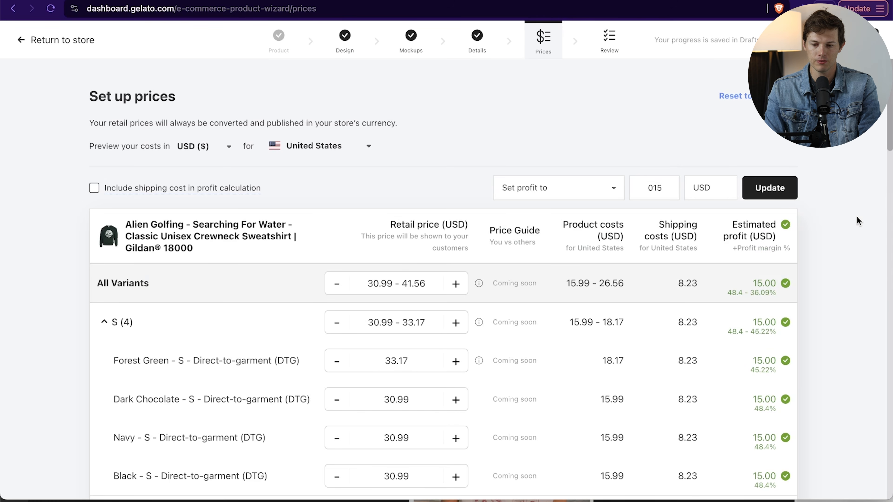
pyautogui.scroll(-1, 858, 222)
pyautogui.scroll(-4, 857, 221)
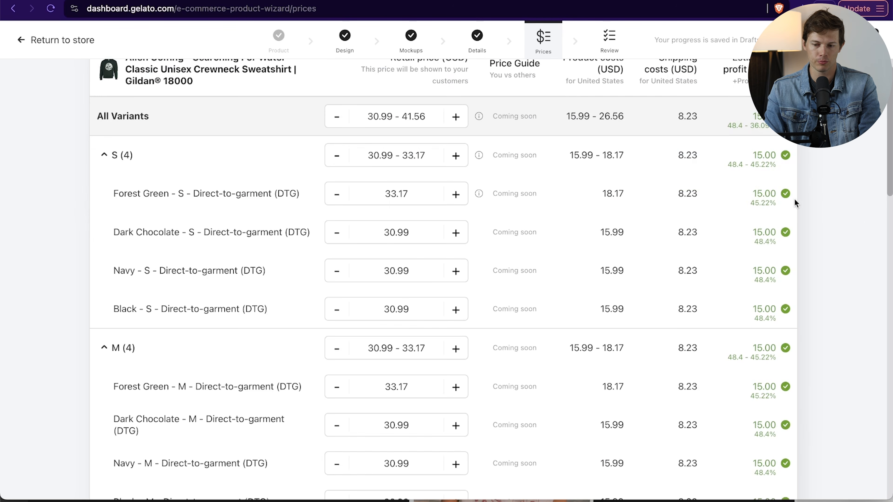
pyautogui.scroll(-1, 830, 207)
pyautogui.scroll(-20, 830, 203)
pyautogui.scroll(20, 826, 160)
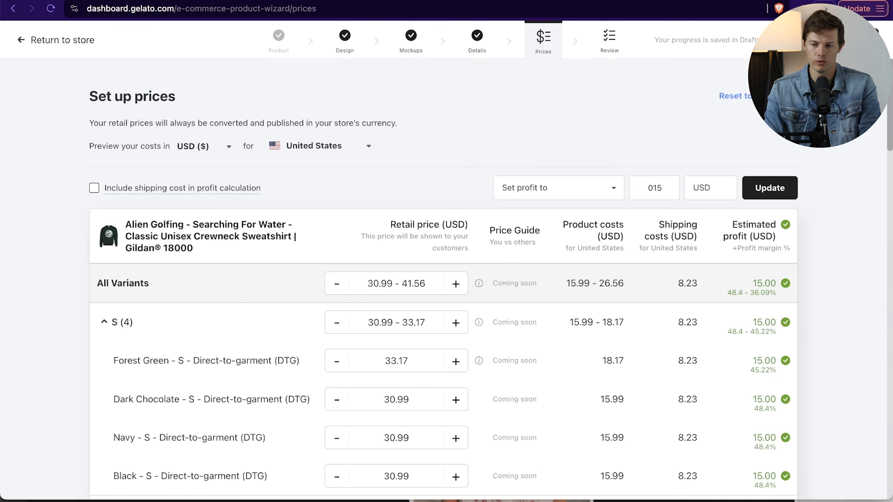
# - Check the summary of variants and publish the Alien Golfing sweatshirt to the store, dismissing the feedback request
pyautogui.click(609, 39)
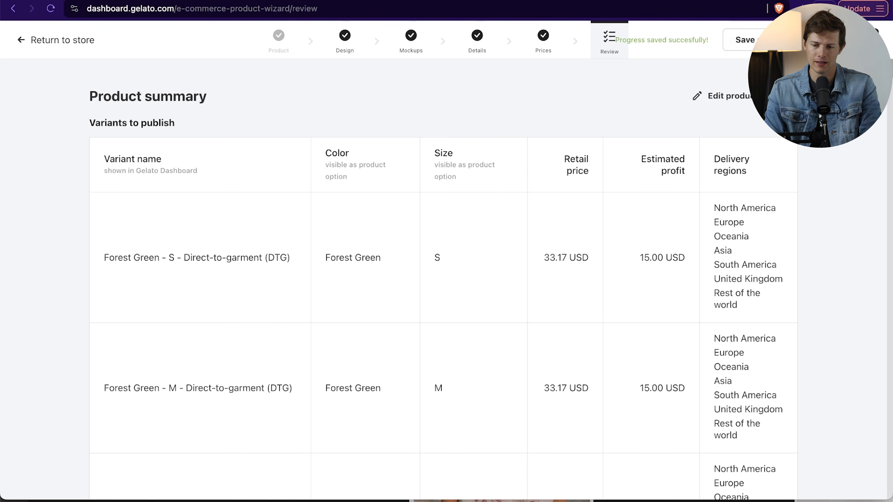
pyautogui.scroll(-20, 811, 166)
pyautogui.scroll(20, 810, 169)
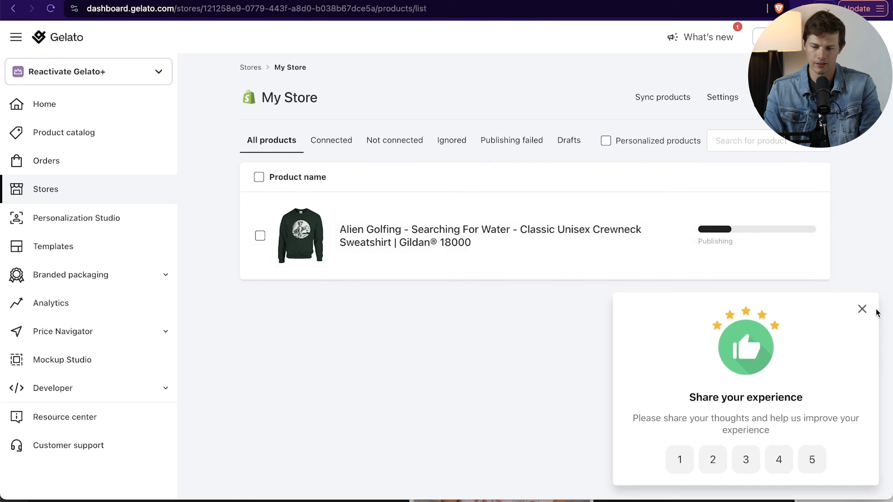
pyautogui.click(862, 308)
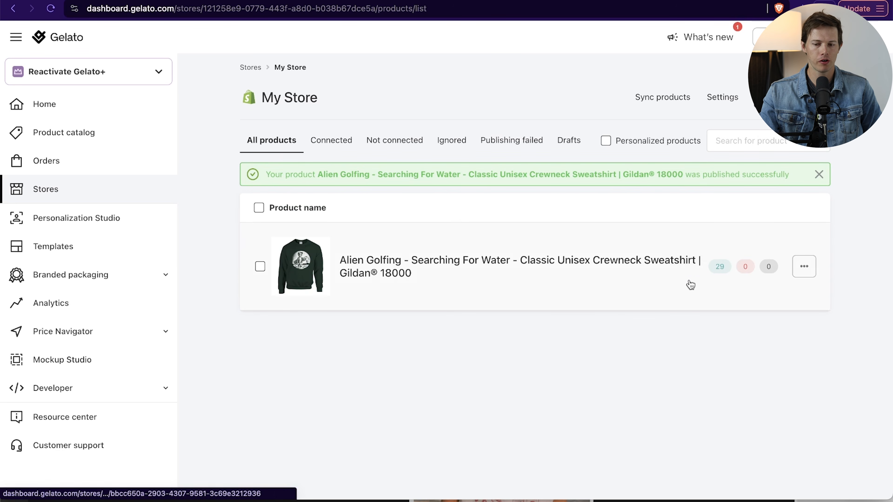
# - Check the published sweatshirt's connected variants, and switch to the Shopify admin to view its product list
pyautogui.moveTo(717, 269)
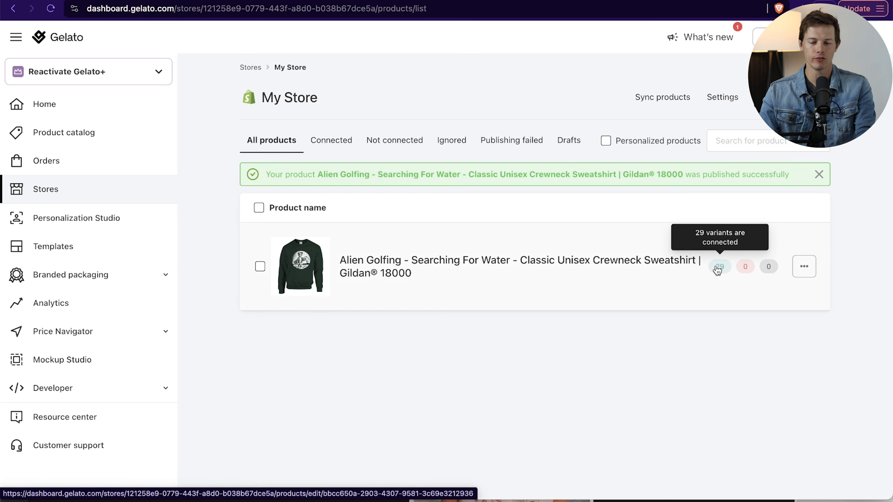
pyautogui.moveTo(750, 242)
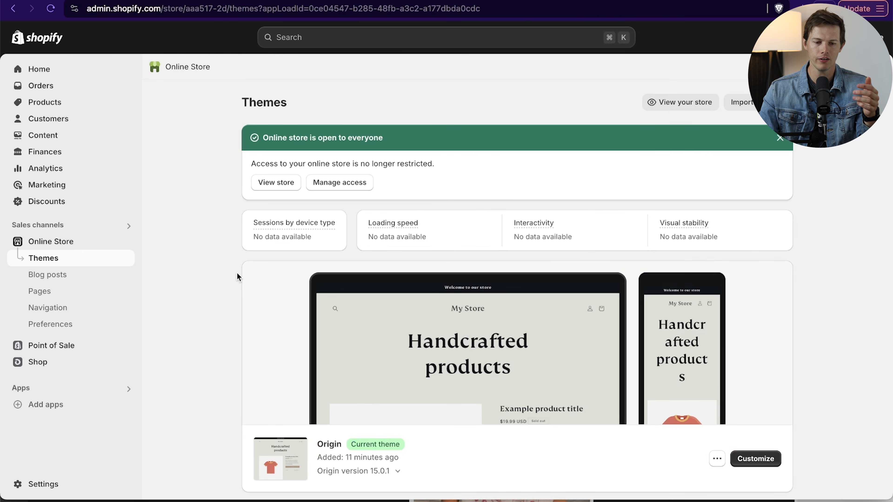
pyautogui.click(50, 100)
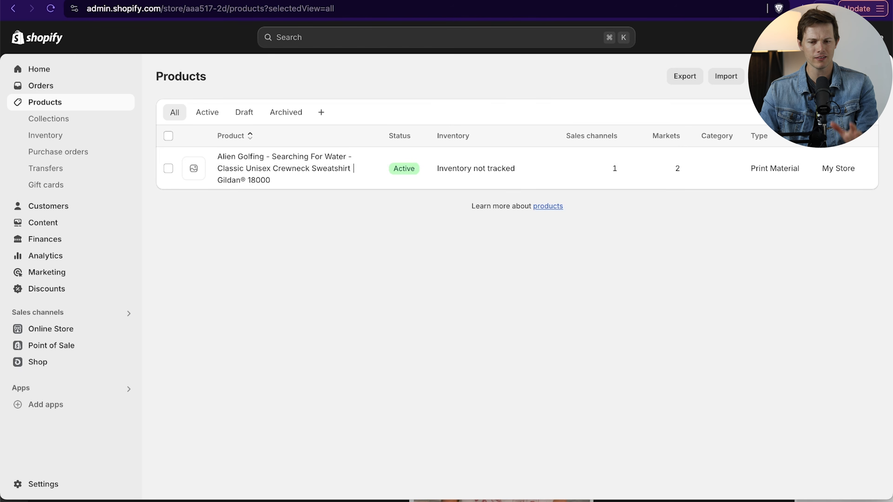
# - Switch back to Gelato and open the Premium category of men's clothing in the product catalog
pyautogui.click(408, 0)
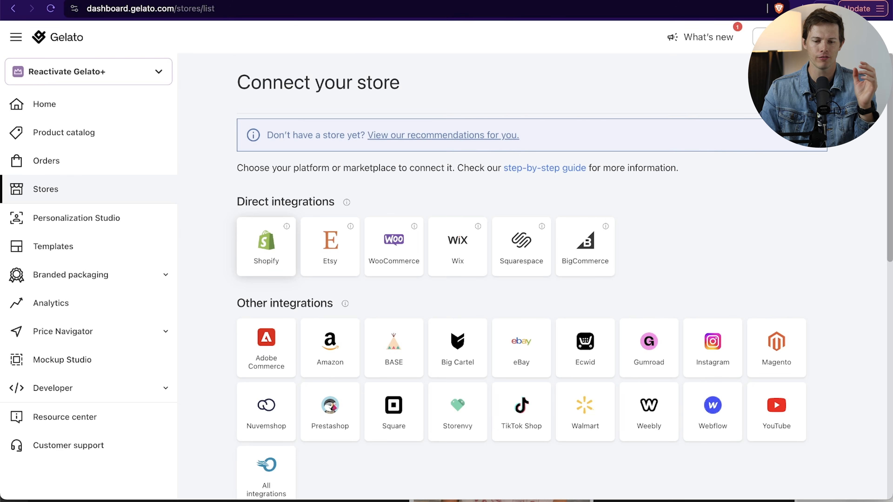
pyautogui.click(632, 1)
pyautogui.click(113, 137)
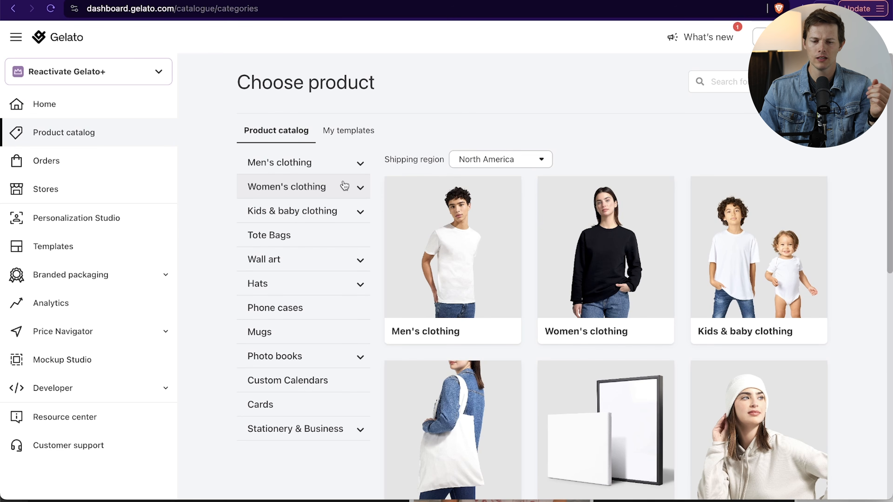
pyautogui.click(308, 165)
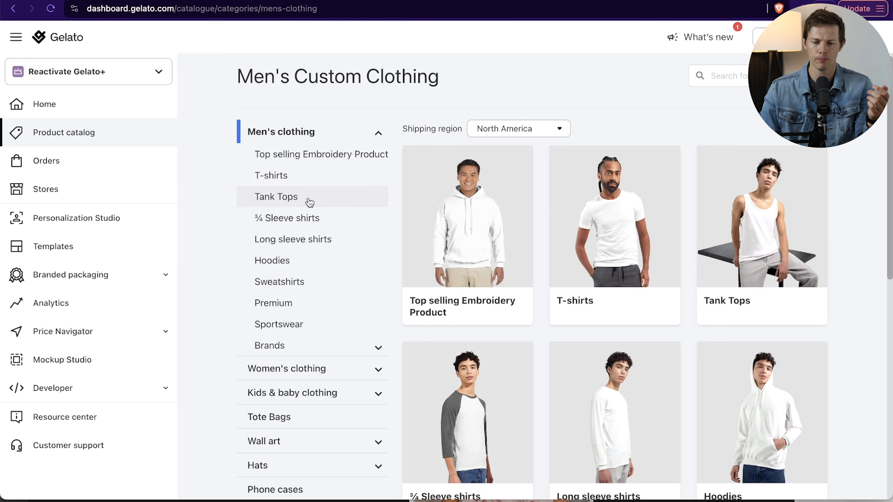
pyautogui.click(297, 305)
# - Browse the premium men's garments and open the Men's Athletic Crewneck T-Shirt by Under Armour (1383264)
pyautogui.scroll(-3, 694, 290)
pyautogui.scroll(-15, 694, 290)
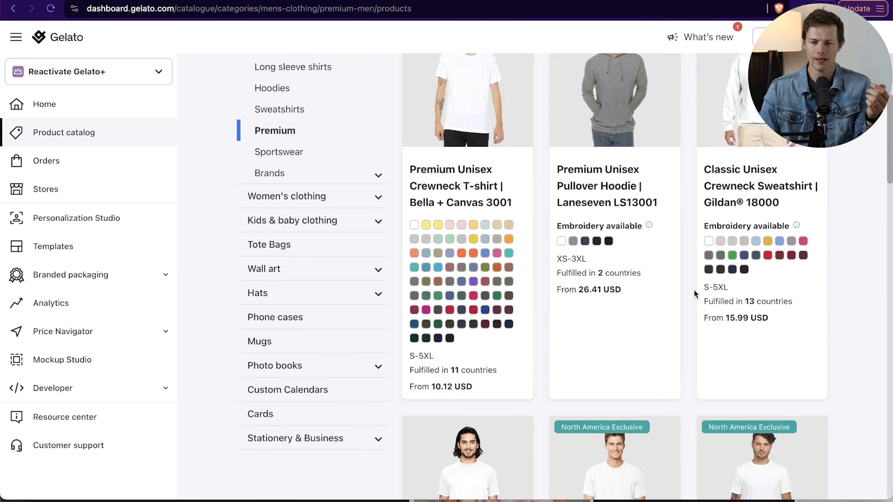
pyautogui.scroll(-10, 694, 291)
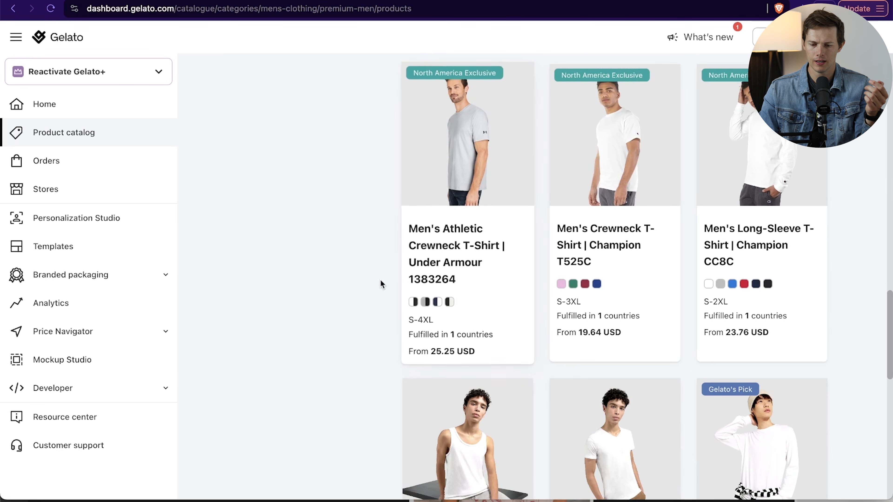
pyautogui.scroll(-15, 380, 280)
pyautogui.scroll(12, 380, 280)
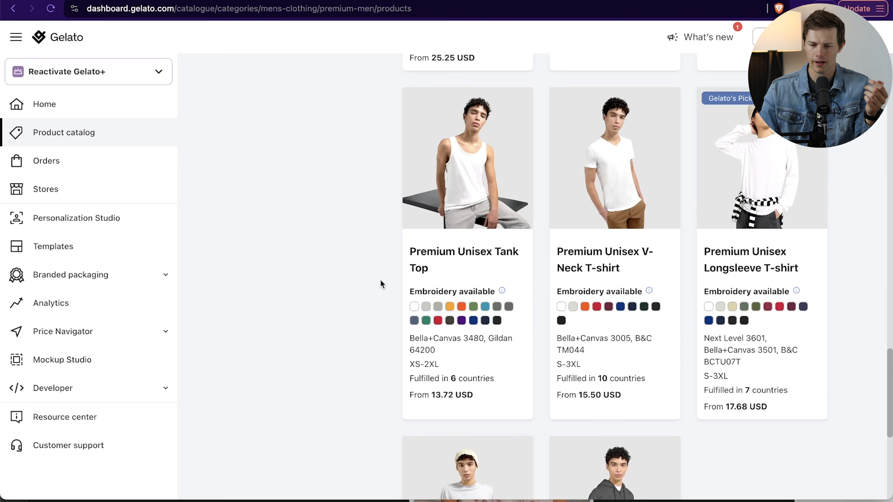
pyautogui.click(447, 230)
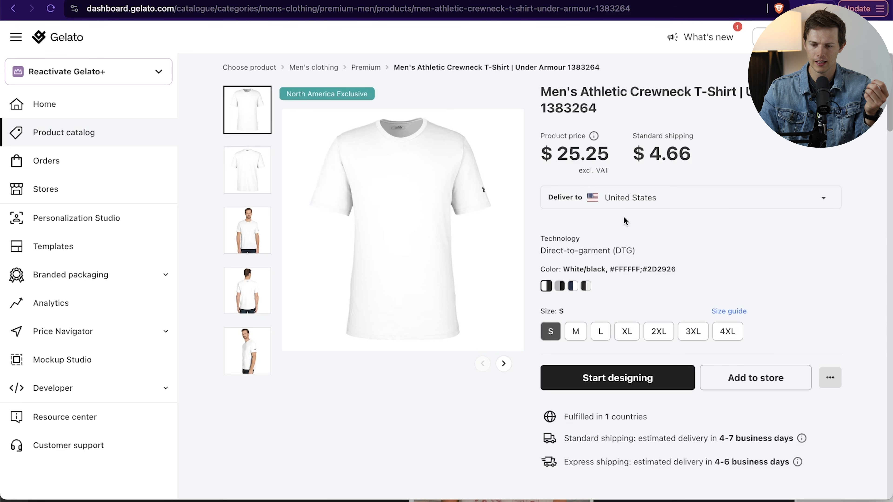
# - Add the Under Armour crewneck T-shirt to the store in navy, in every size from S to 4XL
pyautogui.click(730, 378)
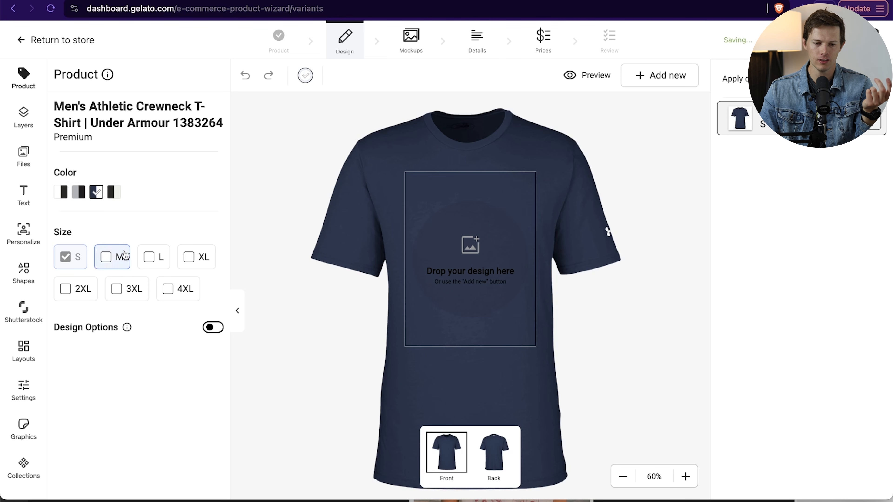
pyautogui.click(107, 258)
pyautogui.click(149, 262)
pyautogui.click(189, 258)
pyautogui.click(76, 289)
pyautogui.click(118, 290)
pyautogui.click(172, 297)
# - Upload Design-2.png and place it in the print area on the front of the T-shirt
pyautogui.click(26, 159)
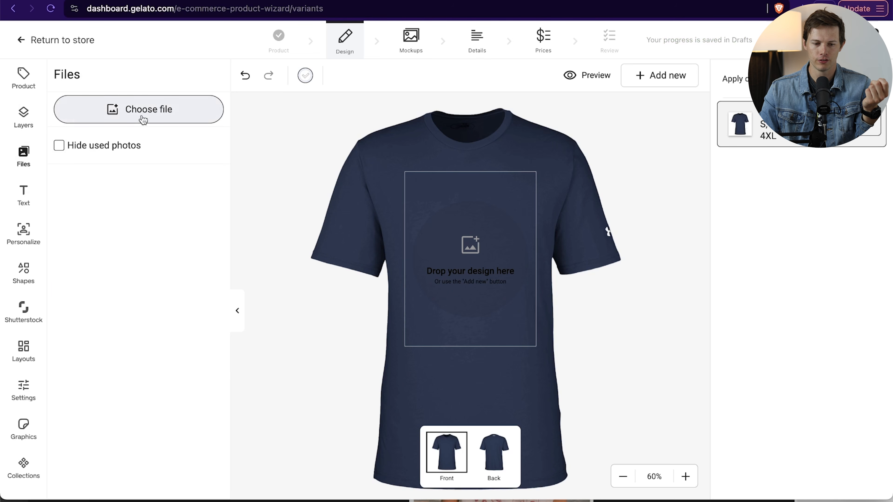
pyautogui.click(143, 120)
pyautogui.click(340, 278)
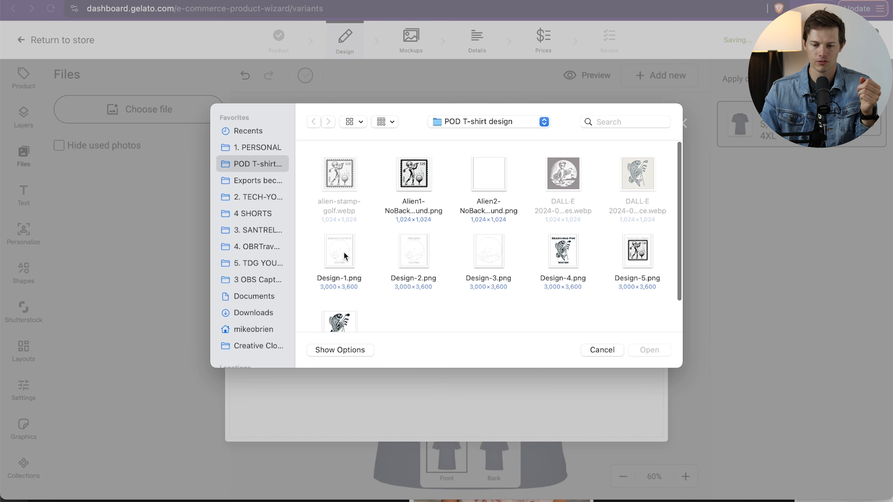
pyautogui.doubleClick(411, 255)
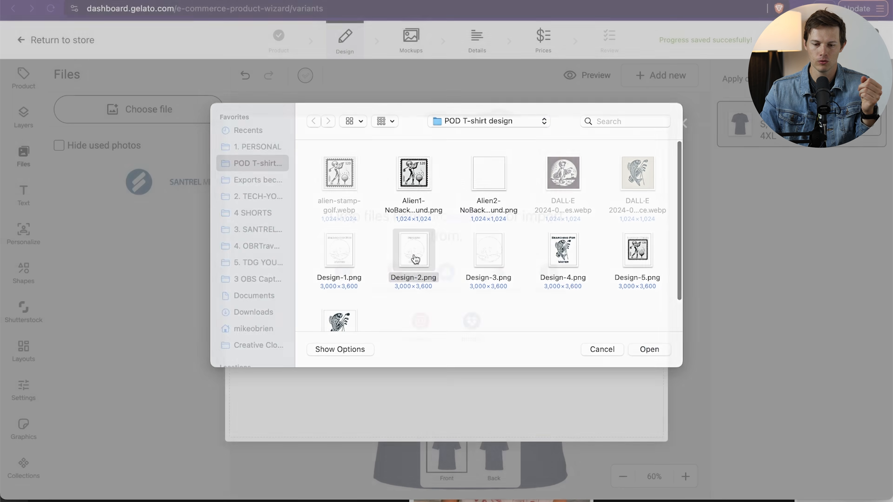
pyautogui.moveTo(77, 205)
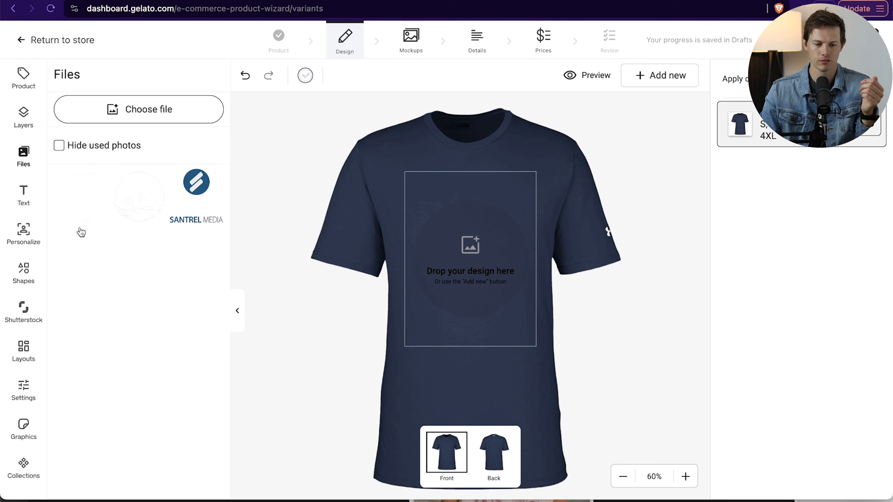
pyautogui.moveTo(79, 212); pyautogui.dragTo(465, 284)
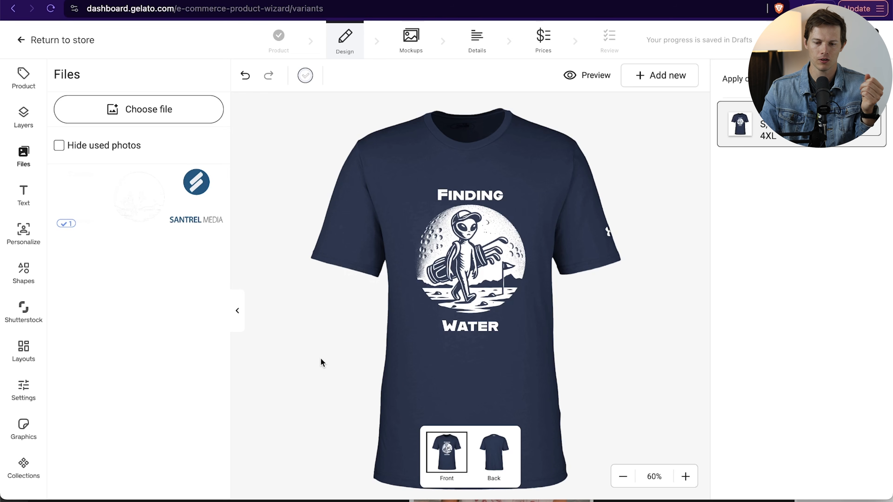
# - Preview the front-facing model mockup enlarged, and include all five mockups for the T-shirt
pyautogui.click(823, 40)
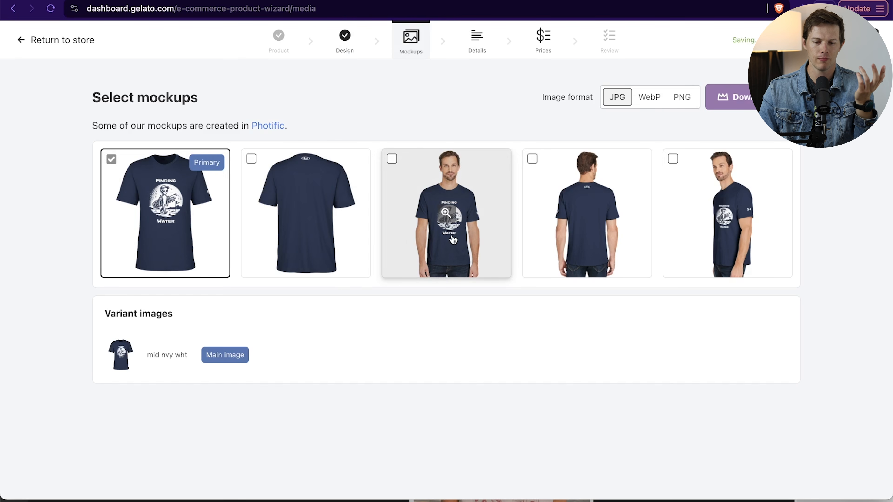
pyautogui.click(446, 215)
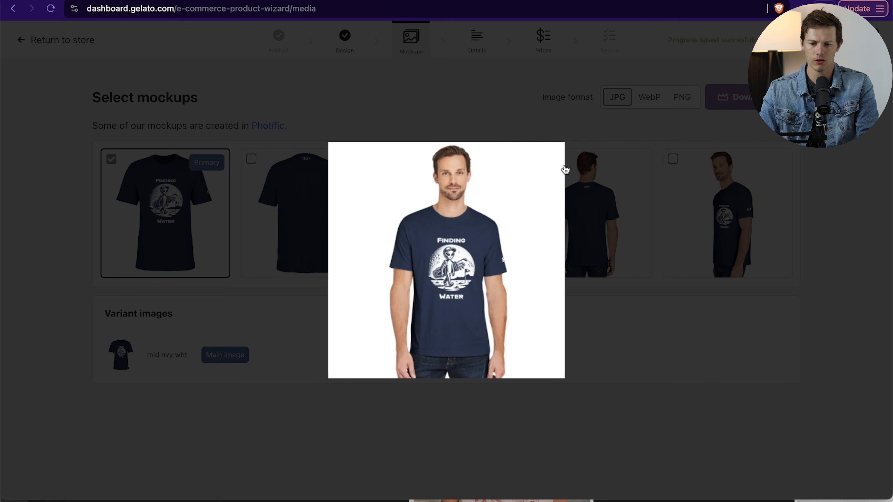
pyautogui.click(160, 224)
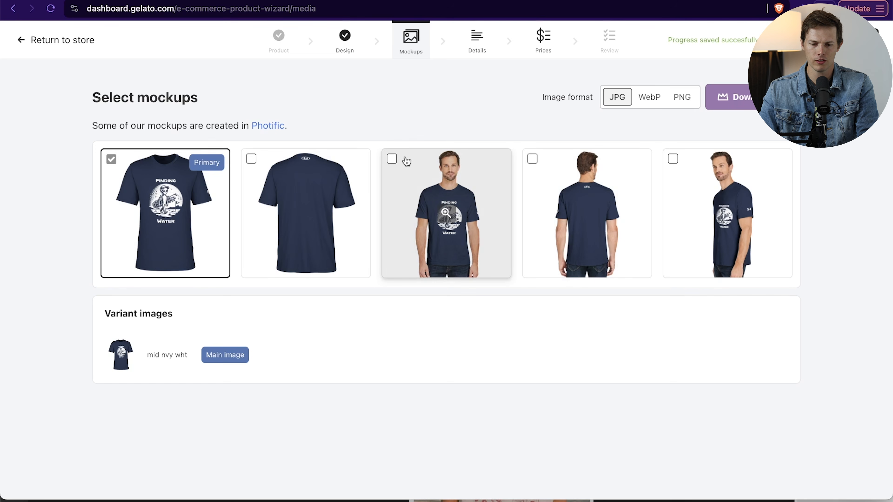
pyautogui.click(392, 159)
pyautogui.click(673, 159)
pyautogui.click(531, 158)
pyautogui.click(251, 159)
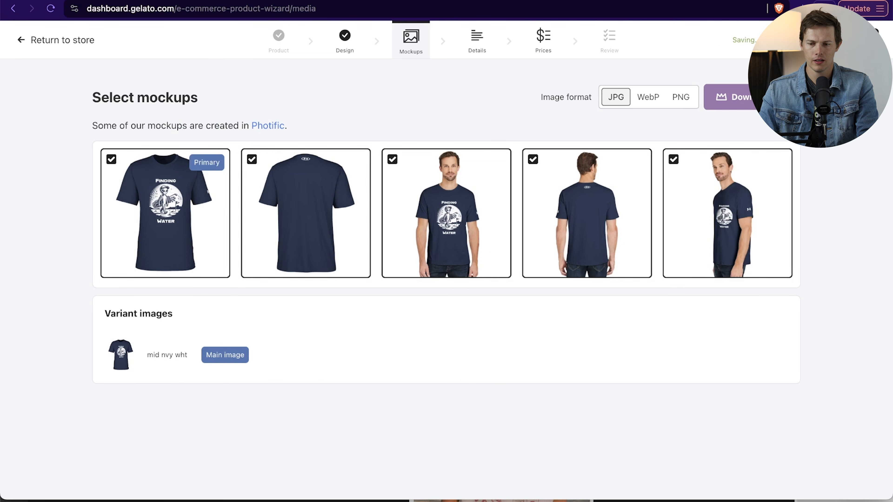
# - Title the product "Alien Golfing - Finding Water - Men's Athletic T-Shirt | Under Armour" and continue to its prices
pyautogui.click(852, 40)
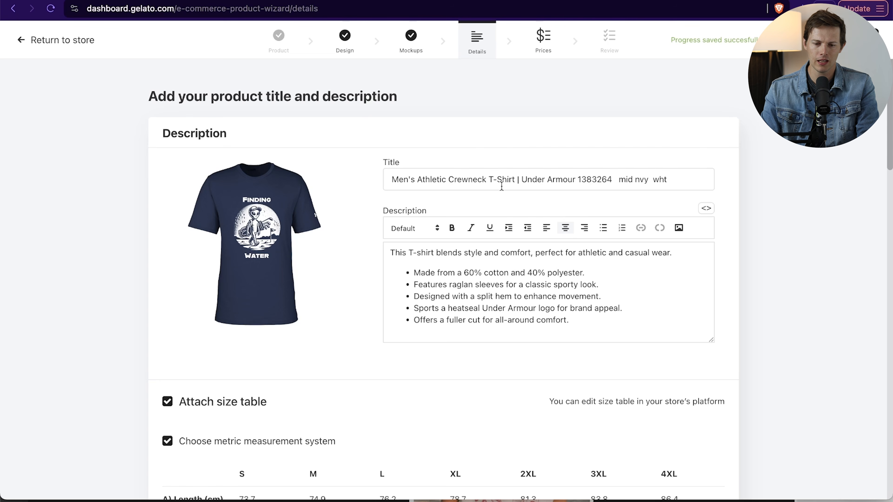
pyautogui.click(384, 178)
pyautogui.write('Ali')
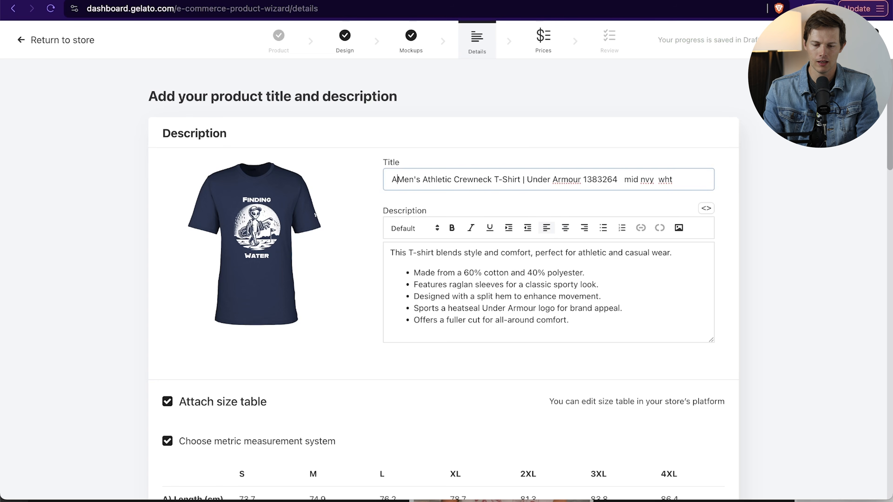
pyautogui.write('en Golfing - Searching F')
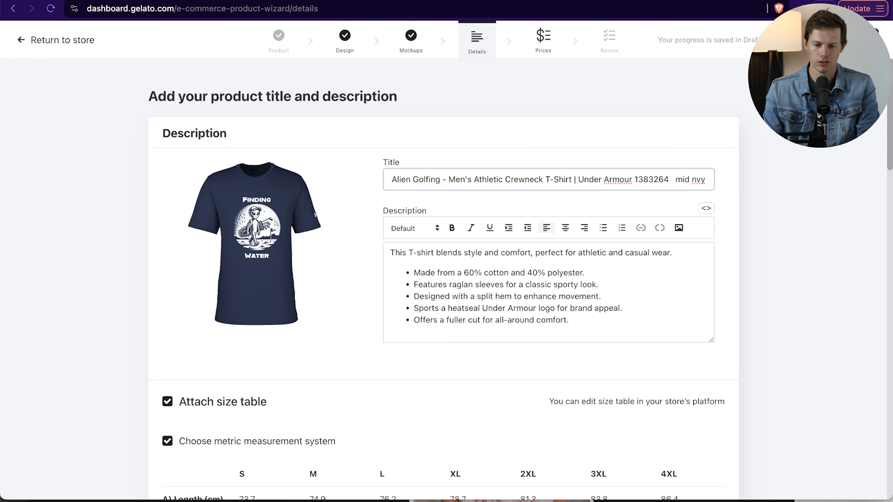
pyautogui.press('BackSpace')
pyautogui.press('BackSpace')
pyautogui.press('BackSpace')
pyautogui.press('BackSpace')
pyautogui.press('BackSpace')
pyautogui.press('BackSpace')
pyautogui.press('BackSpace')
pyautogui.press('BackSpace')
pyautogui.press('BackSpace')
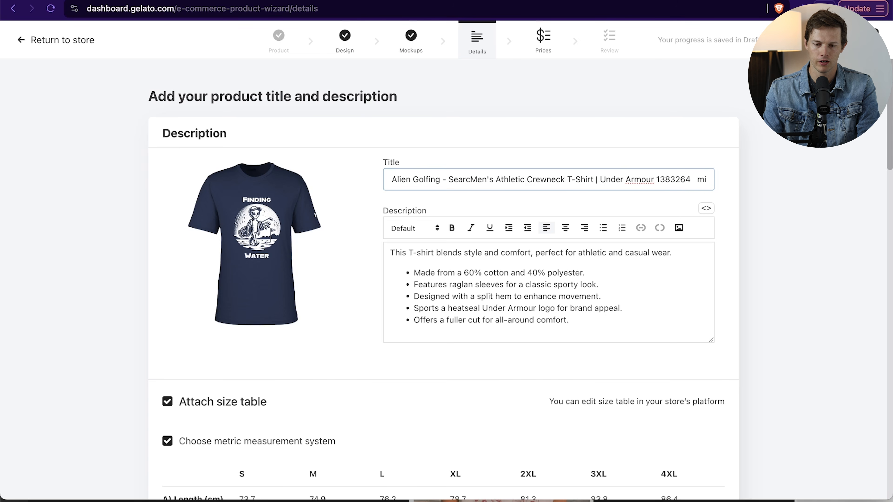
pyautogui.scroll(-10, 708, 181)
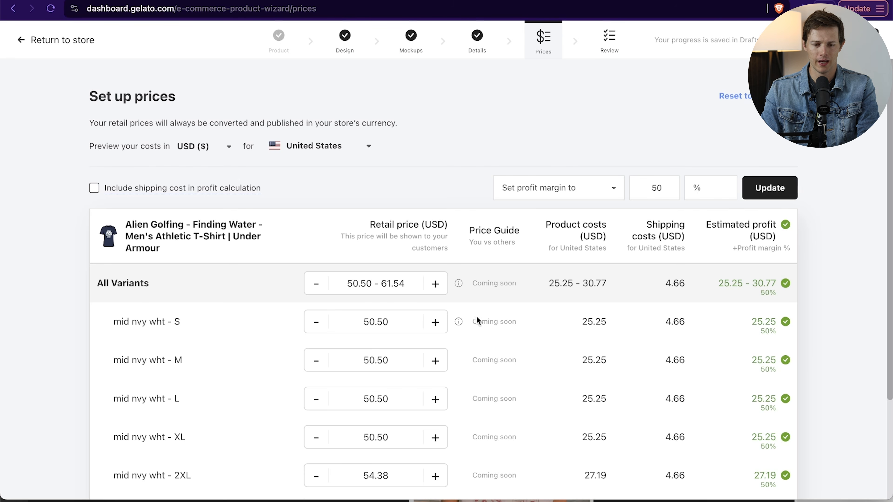
# - Include the shipping cost in the profit calculation and check the retail prices of all variants
pyautogui.scroll(-3, 518, 218)
pyautogui.click(93, 107)
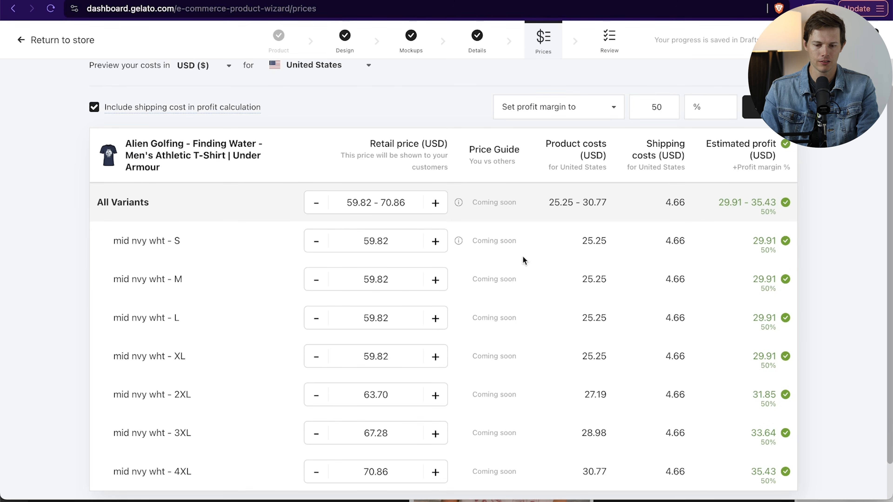
pyautogui.scroll(-1, 523, 260)
pyautogui.scroll(4, 523, 260)
# - Review the T-shirt's variants and size variations in the product summary, and publish it to the store
pyautogui.click(823, 39)
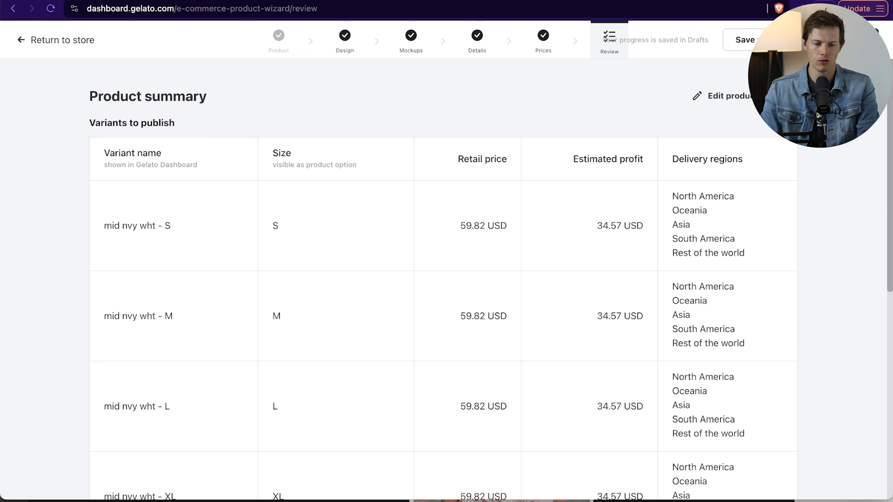
pyautogui.scroll(-8, 681, 297)
pyautogui.scroll(8, 679, 294)
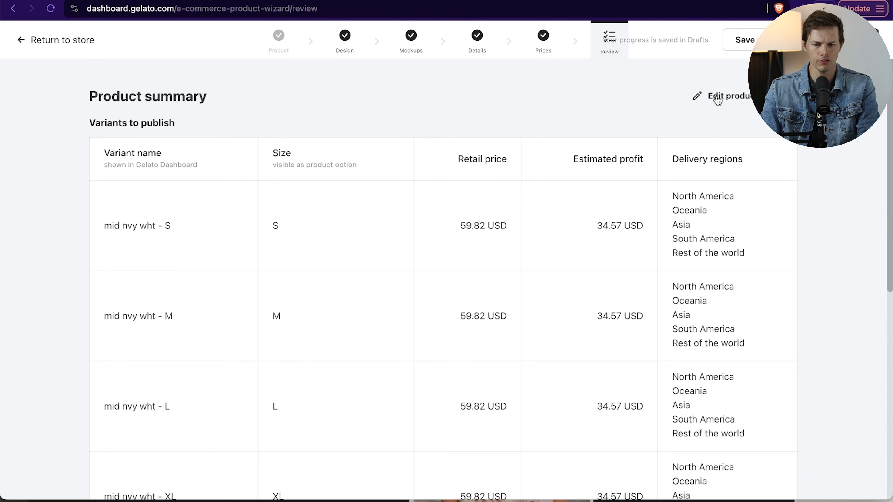
pyautogui.click(708, 98)
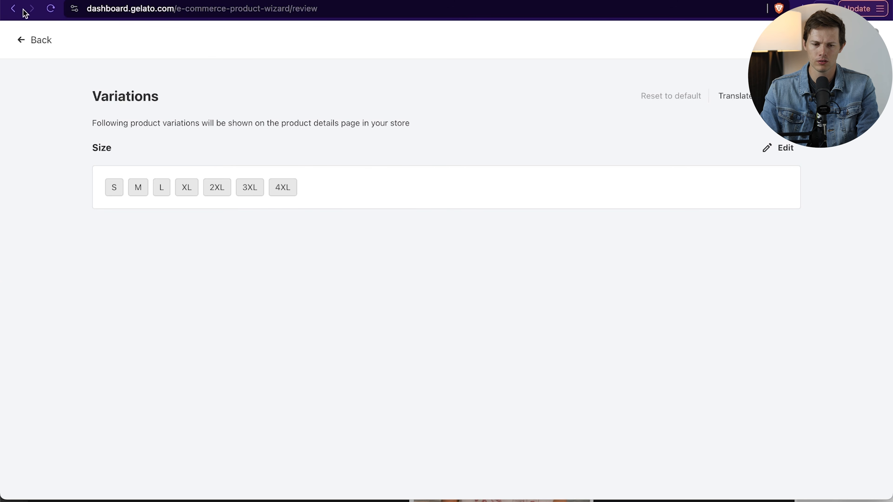
pyautogui.click(13, 8)
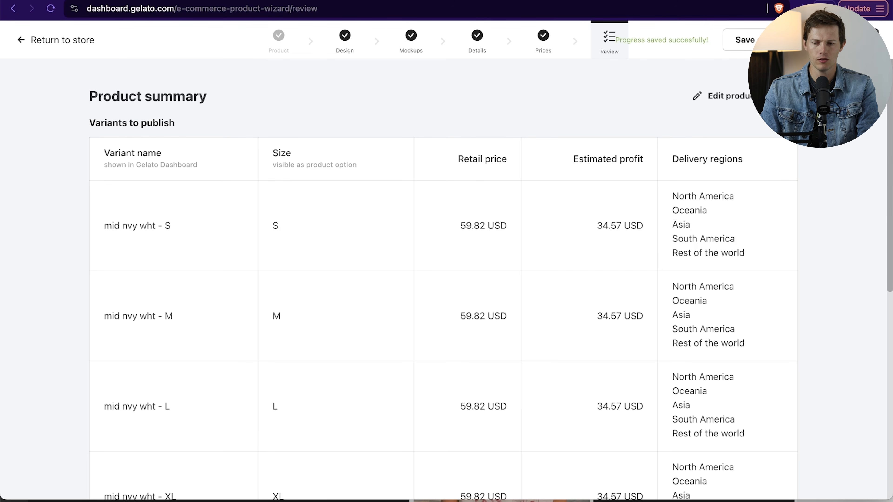
pyautogui.click(844, 40)
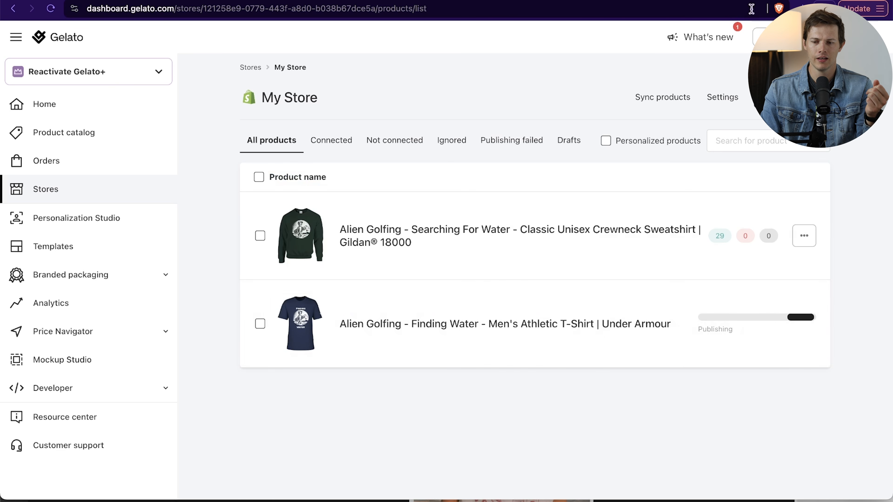
# - Switch to the Shopify admin and refresh its product list to check for the T-shirt
pyautogui.click(752, 0)
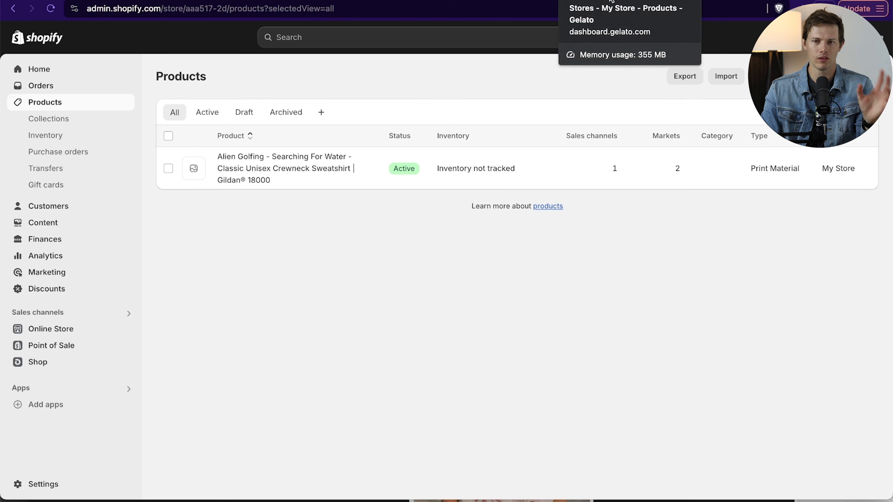
pyautogui.click(50, 9)
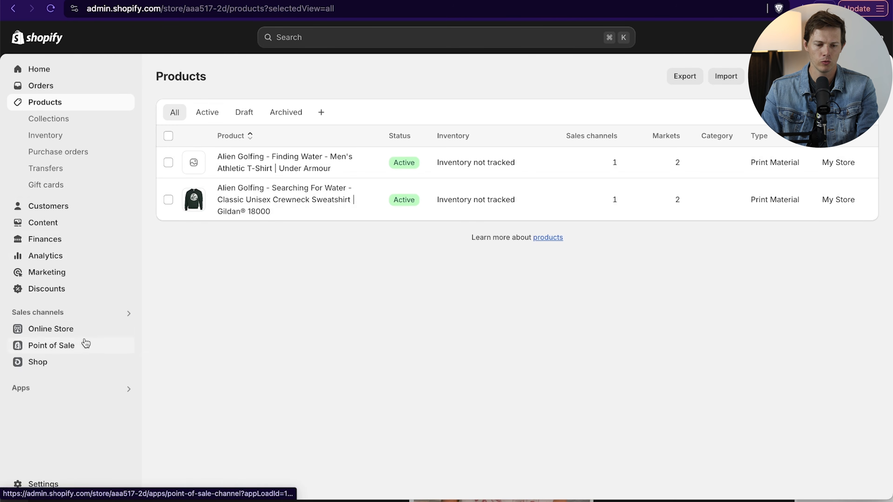
# - Open the Origin theme for customization and delete the "Handcrafted products" rich text section from the home page
pyautogui.click(68, 331)
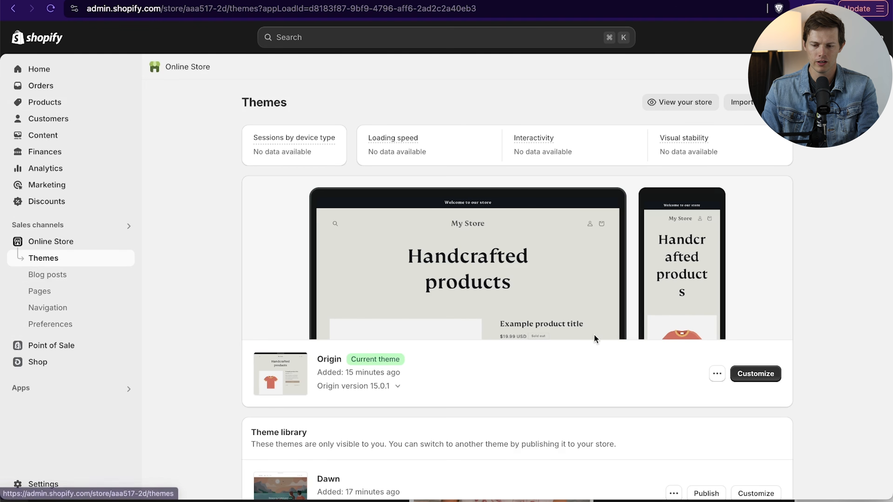
pyautogui.click(757, 374)
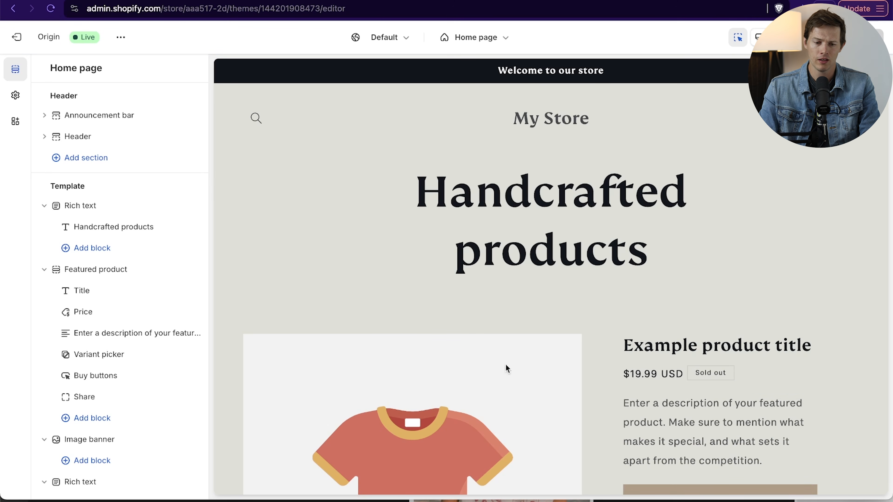
pyautogui.click(87, 207)
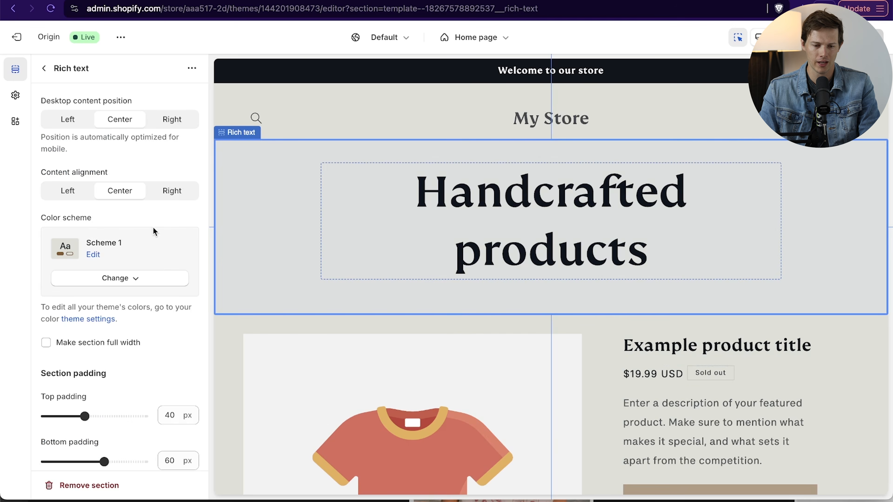
pyautogui.click(46, 69)
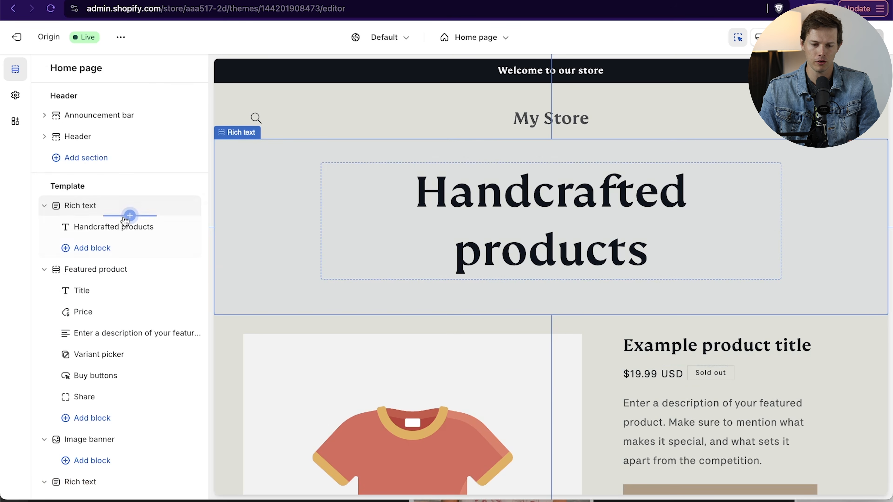
pyautogui.click(176, 206)
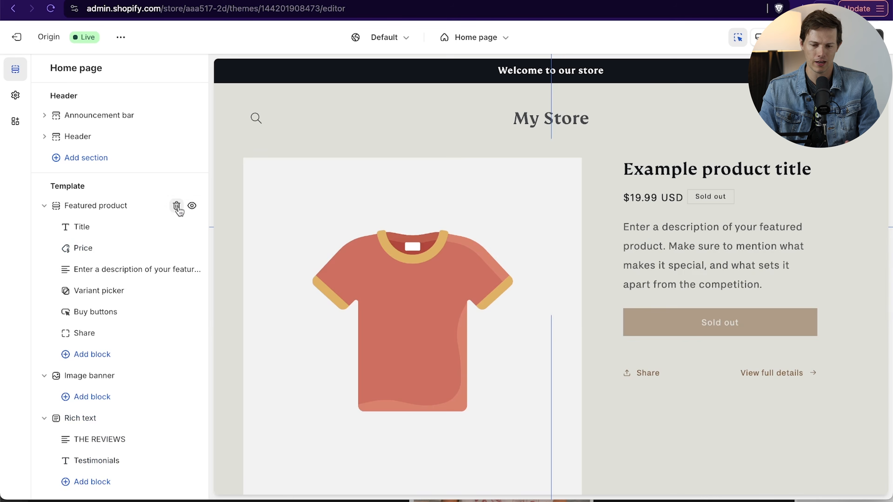
# - Set the home page's featured product to the Alien Golfing - Searching For Water crewneck sweatshirt
pyautogui.click(110, 209)
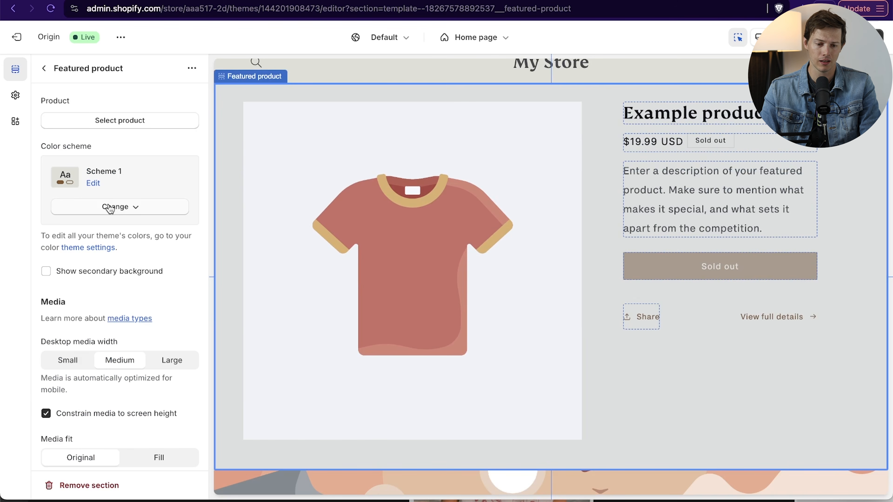
pyautogui.click(106, 123)
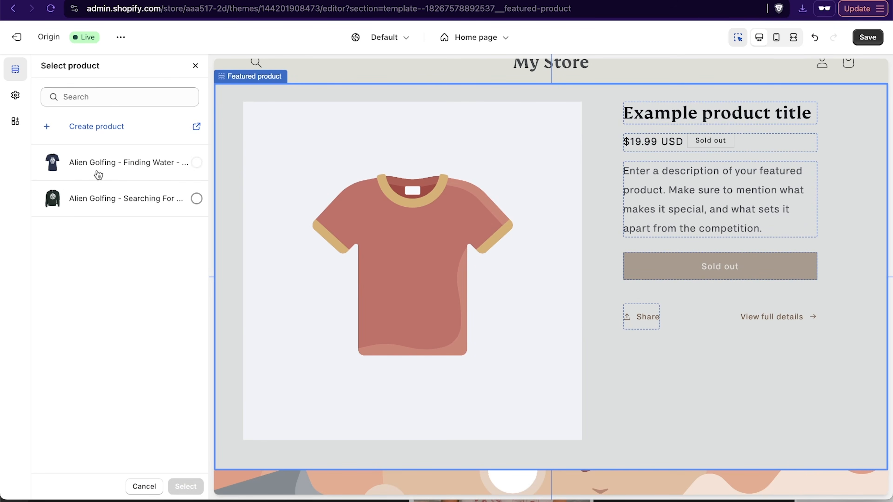
pyautogui.click(118, 199)
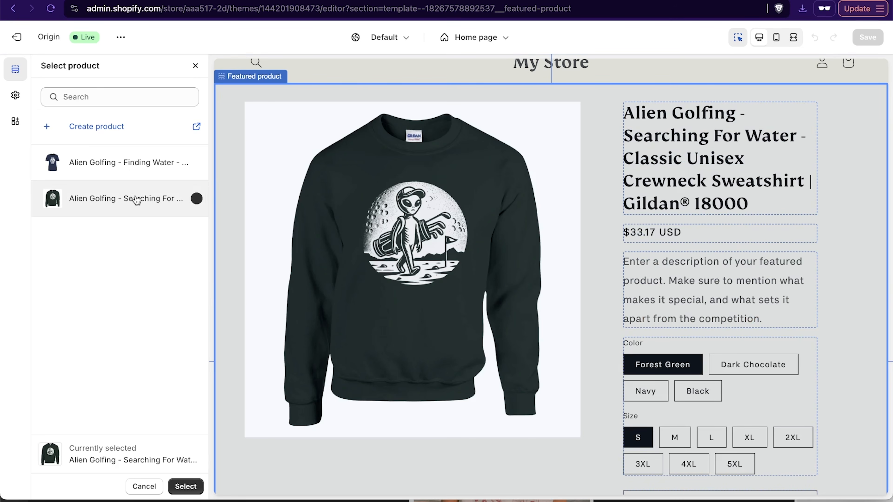
pyautogui.click(190, 489)
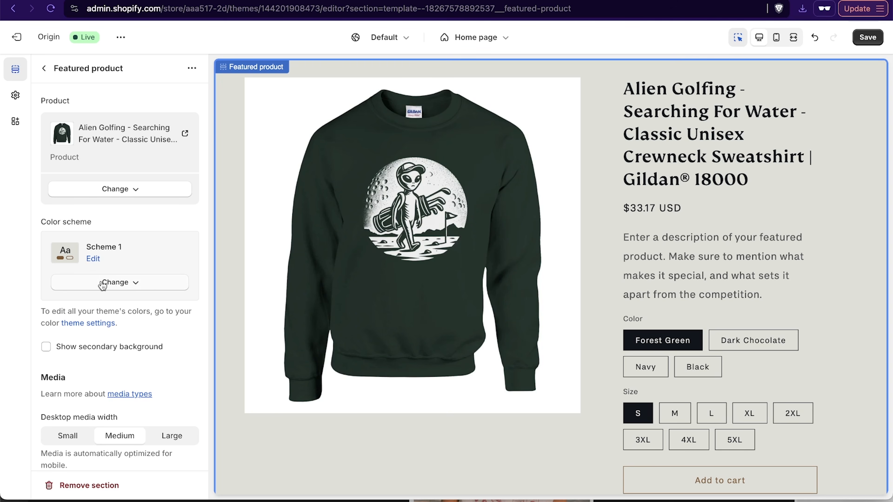
# - Change the featured product section's color scheme to Scheme 2 and check it in the page preview
pyautogui.click(109, 288)
pyautogui.click(138, 340)
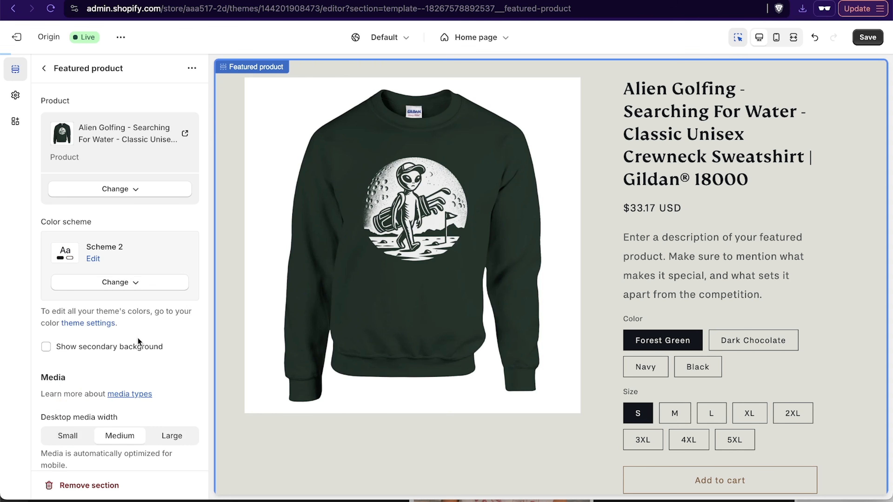
pyautogui.scroll(3, 773, 269)
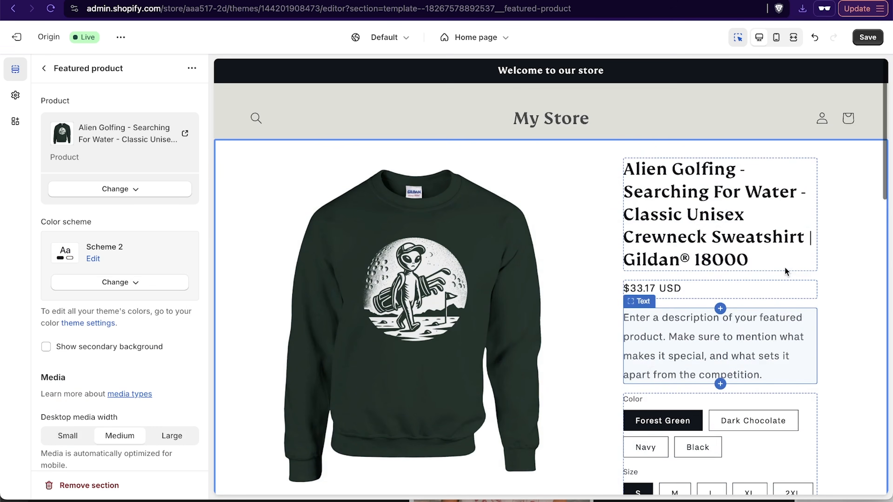
pyautogui.scroll(-3, 382, 402)
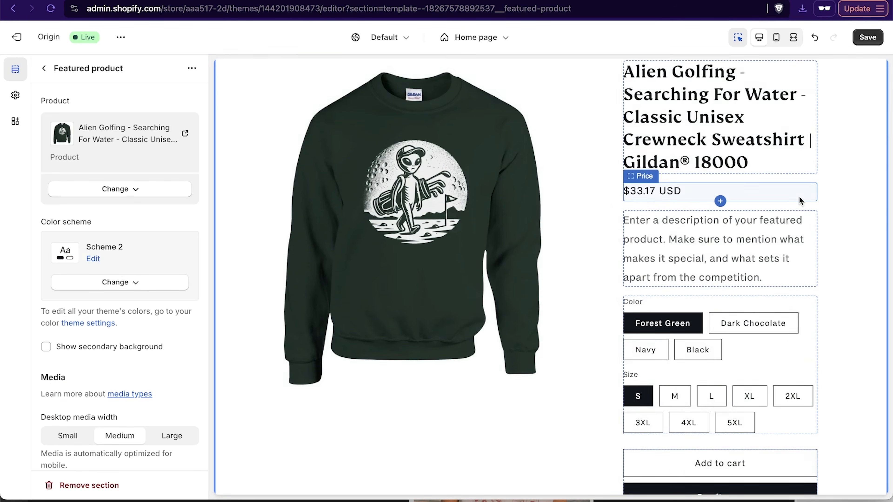
# - Review the featured product section's settings and look through the home page preview from header to footer
pyautogui.scroll(2, 703, 299)
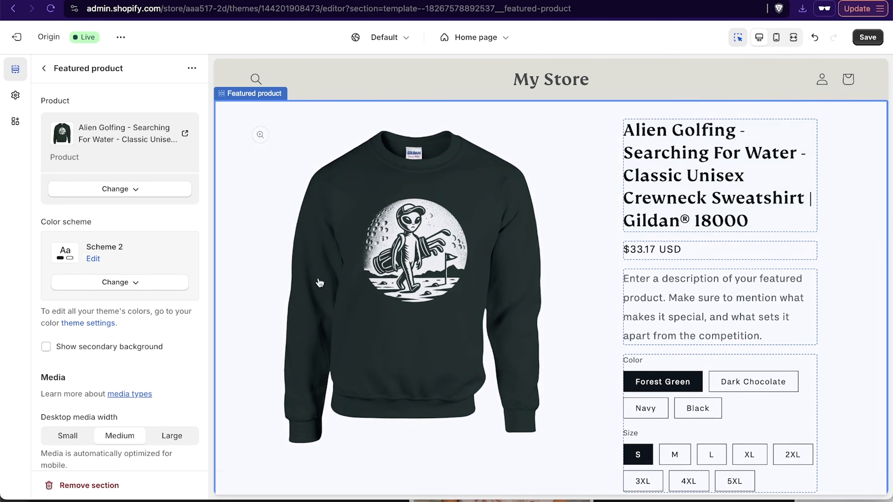
pyautogui.scroll(-1, 89, 357)
pyautogui.scroll(-14, 89, 356)
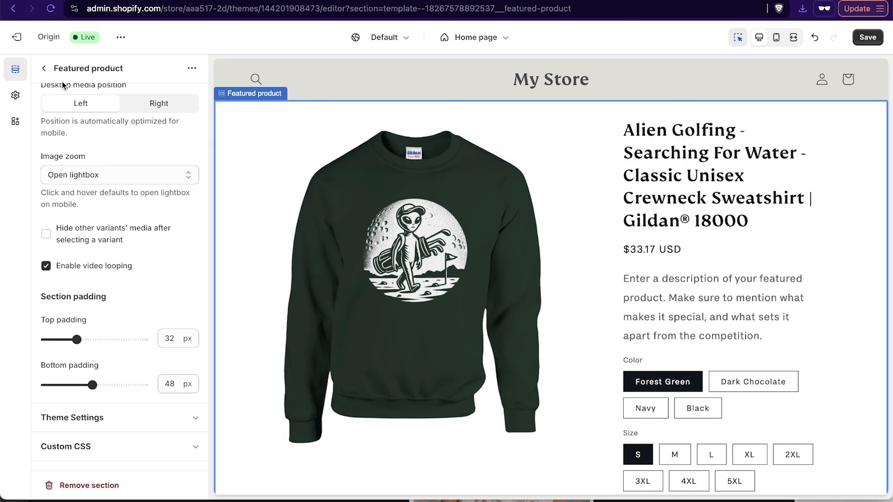
pyautogui.click(45, 69)
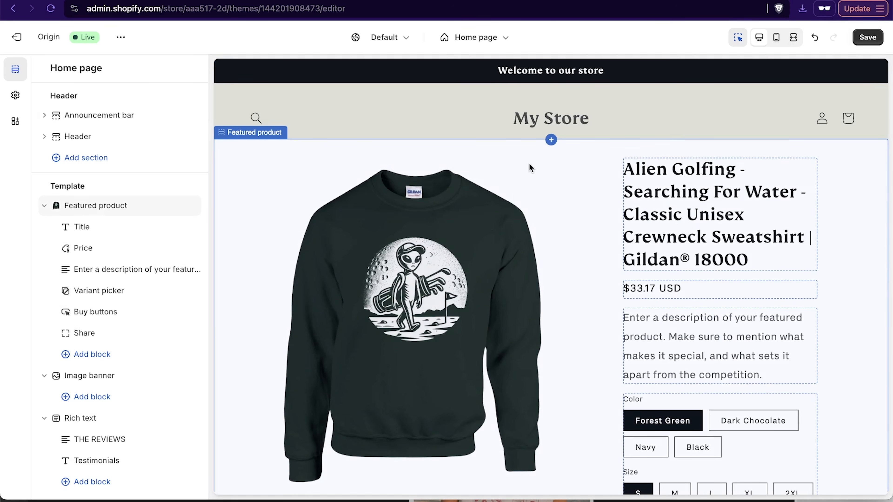
pyautogui.scroll(-15, 529, 163)
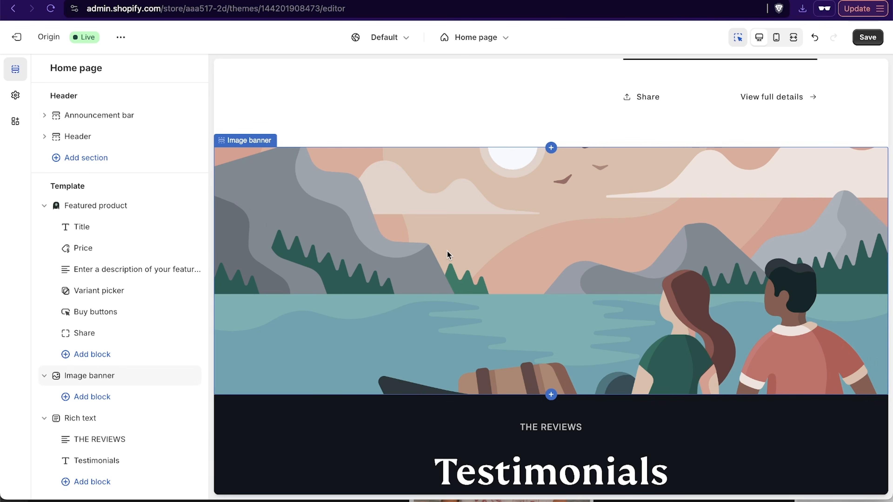
pyautogui.scroll(-8, 522, 294)
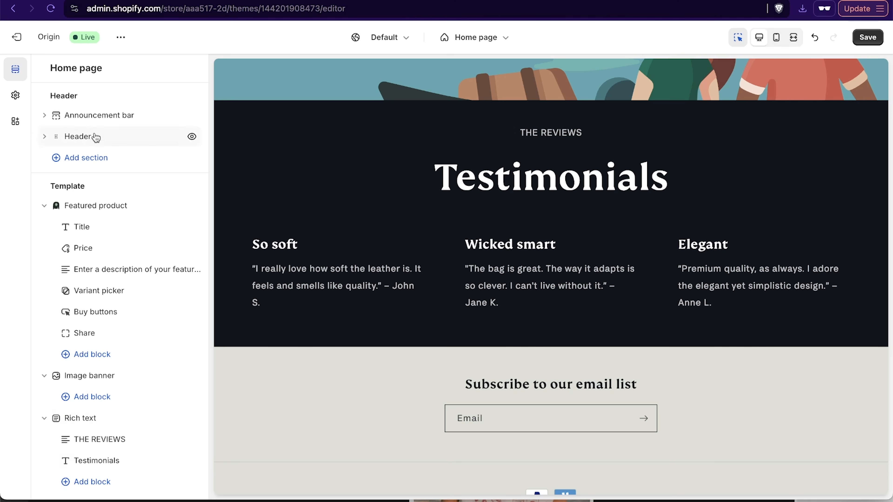
pyautogui.scroll(20, 279, 343)
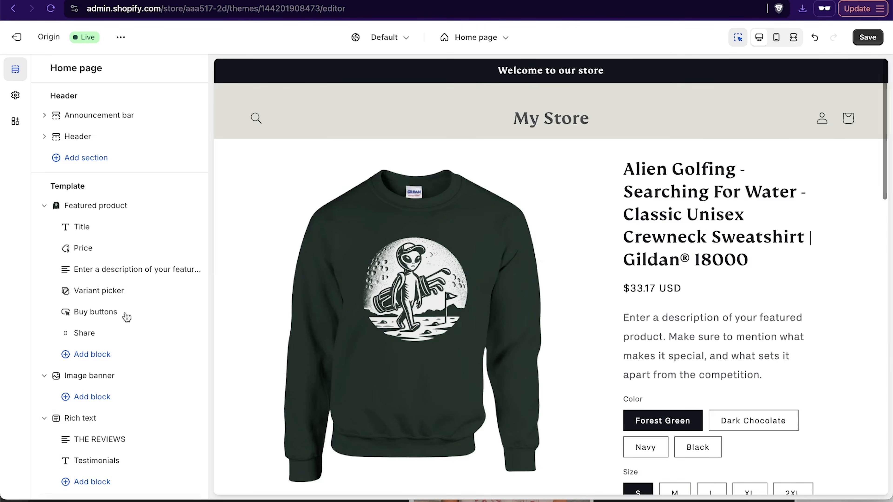
pyautogui.click(82, 207)
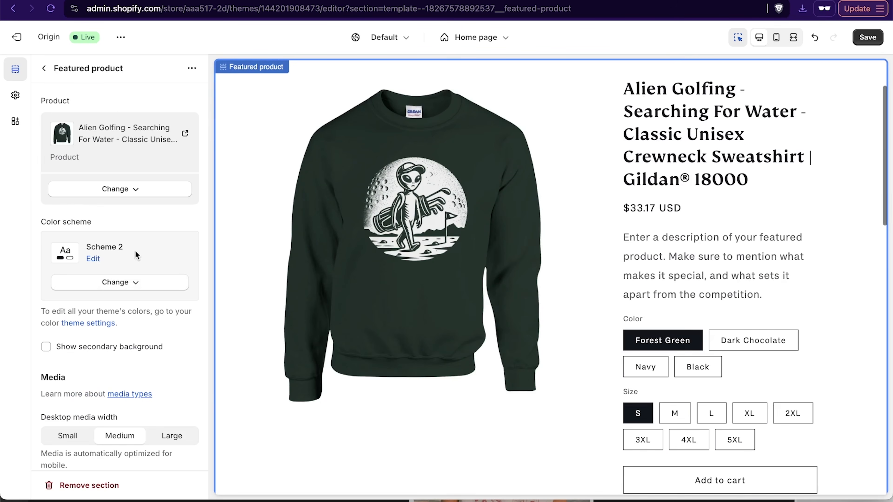
pyautogui.scroll(-5, 357, 233)
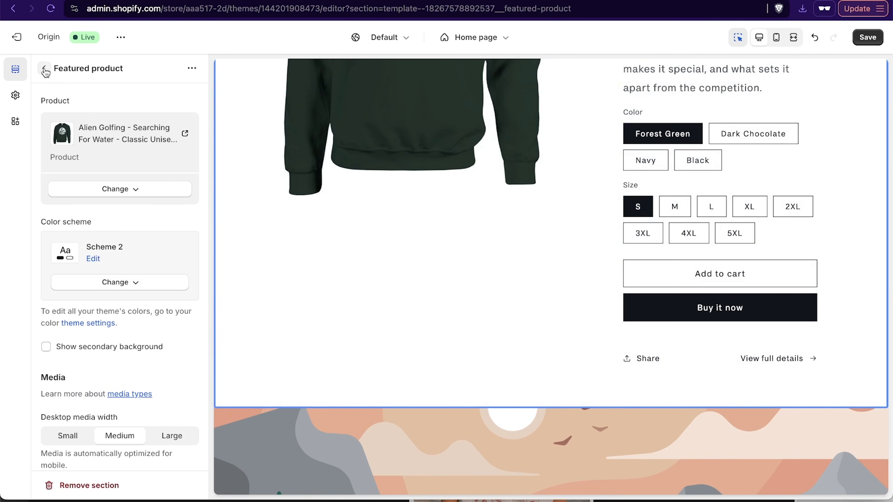
# - Collapse the Featured product, Image banner, Rich text and Multicolumn sections in the home page outline
pyautogui.click(46, 72)
pyautogui.click(44, 206)
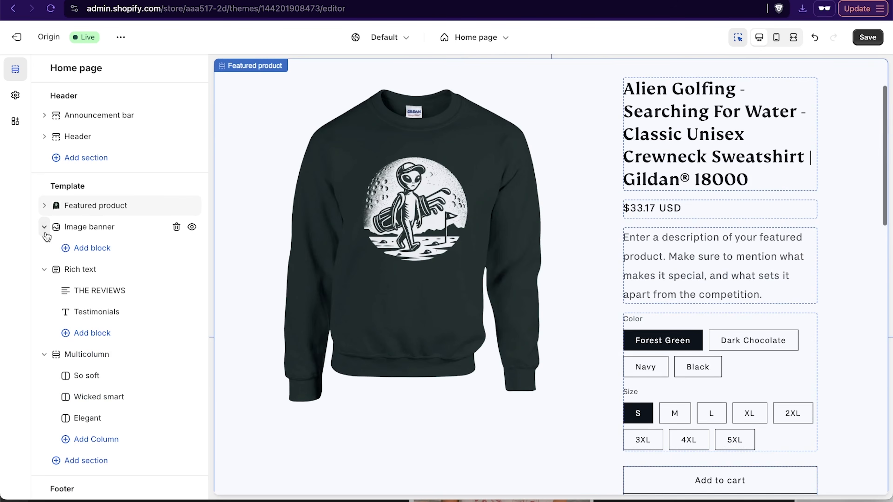
pyautogui.click(44, 227)
pyautogui.click(44, 248)
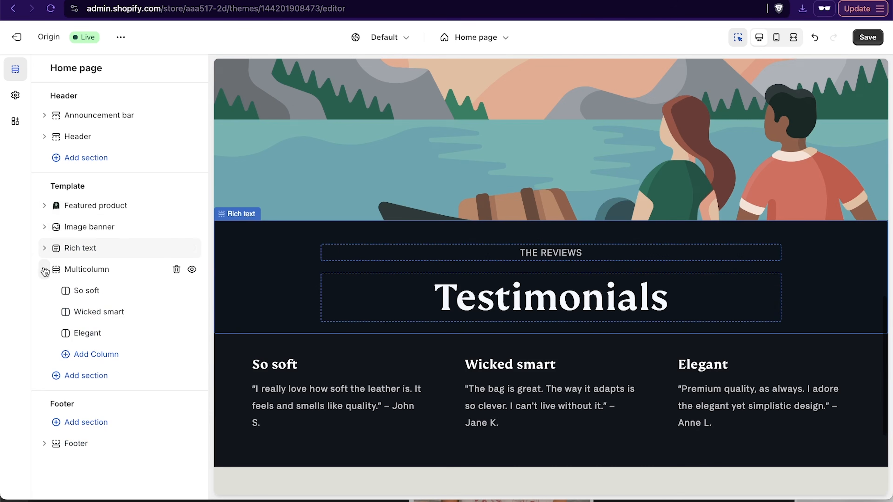
pyautogui.click(45, 269)
pyautogui.moveTo(122, 265)
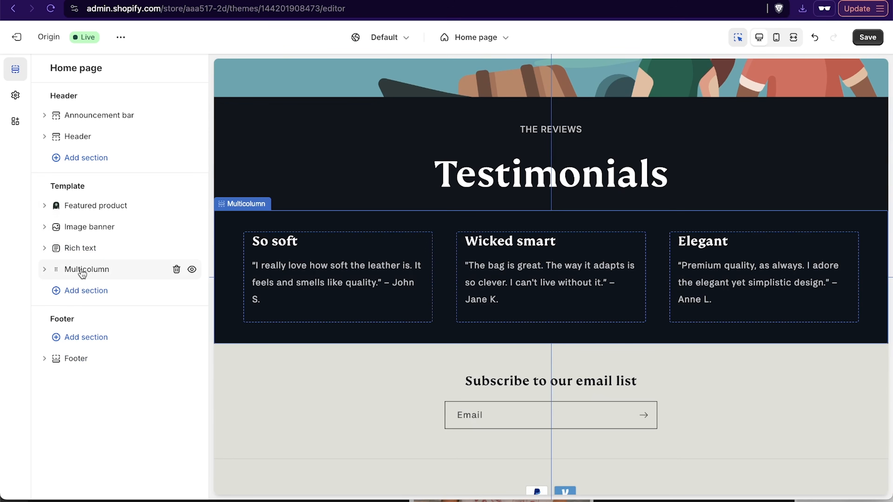
pyautogui.moveTo(77, 273); pyautogui.dragTo(54, 268)
pyautogui.click(41, 228)
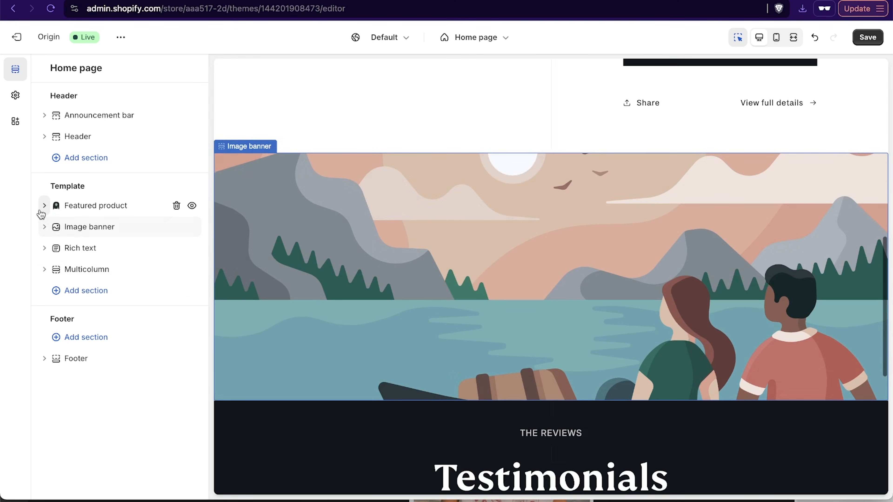
pyautogui.click(41, 212)
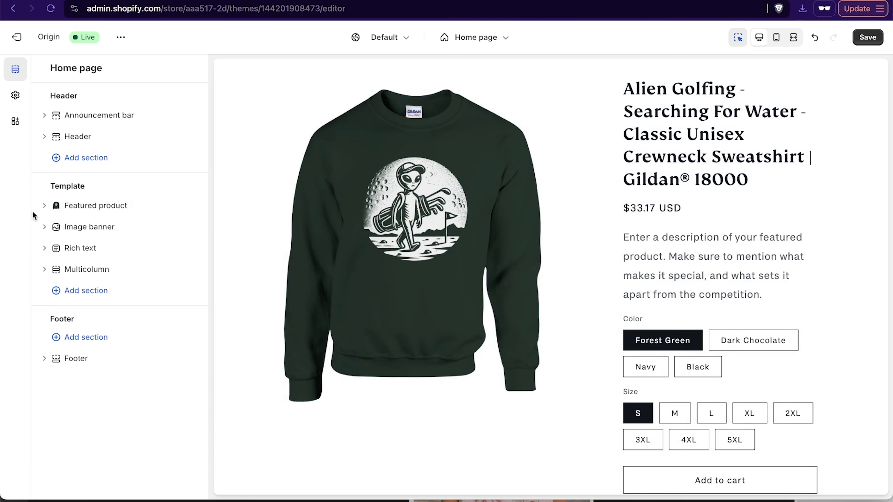
# - Delete the Share block from the featured product section and check the page preview
pyautogui.click(47, 207)
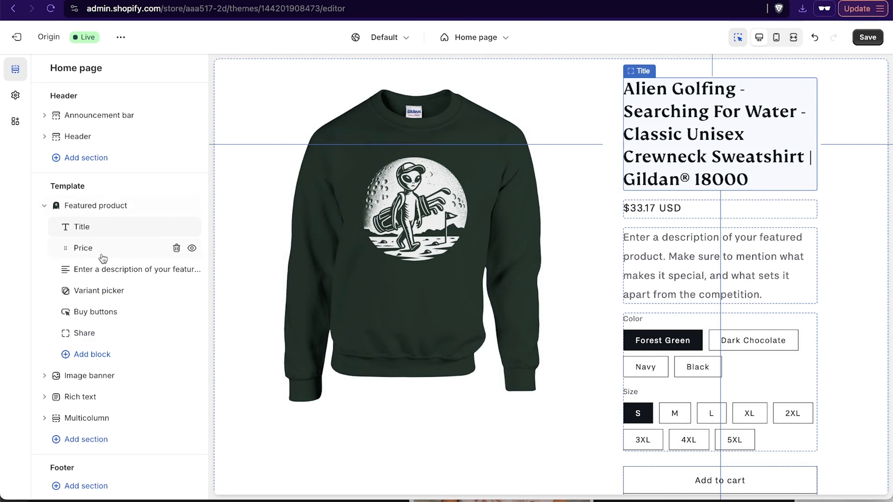
pyautogui.click(119, 333)
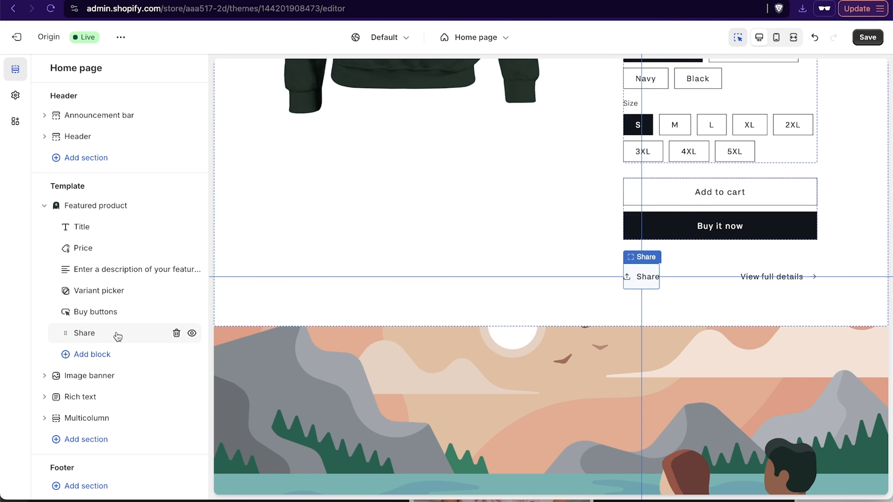
pyautogui.click(175, 333)
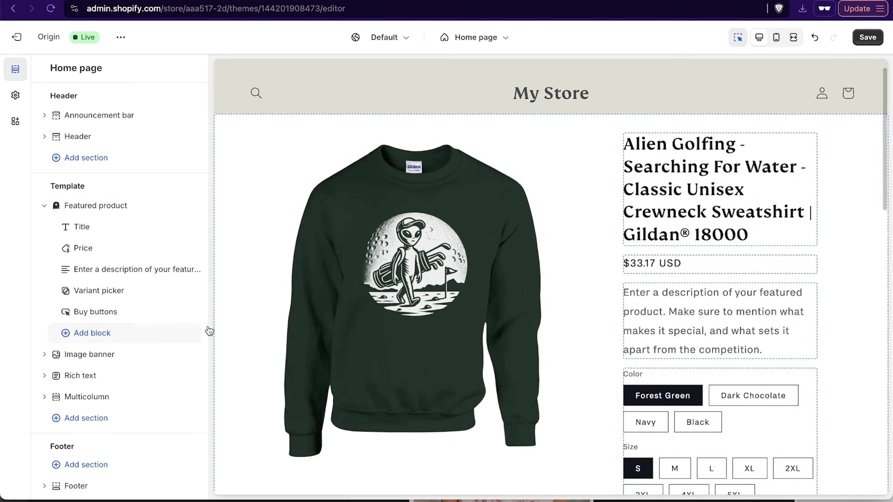
pyautogui.scroll(-5, 567, 366)
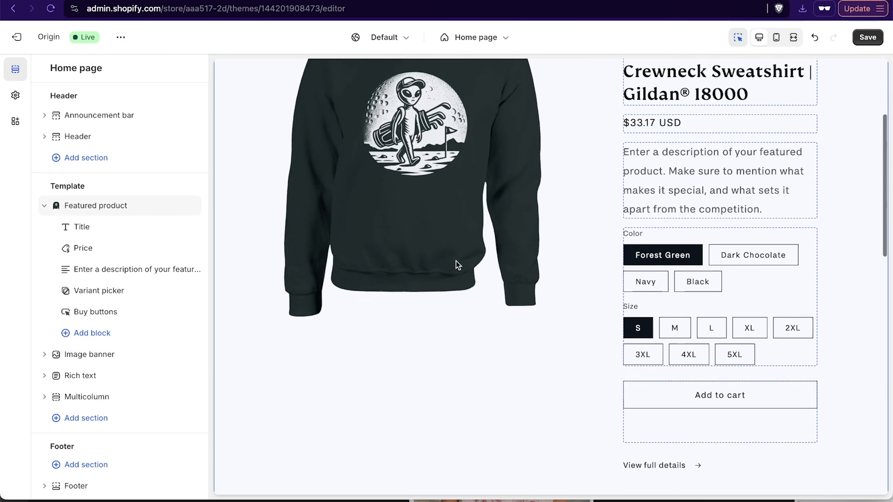
pyautogui.scroll(-10, 456, 261)
pyautogui.scroll(-8, 456, 261)
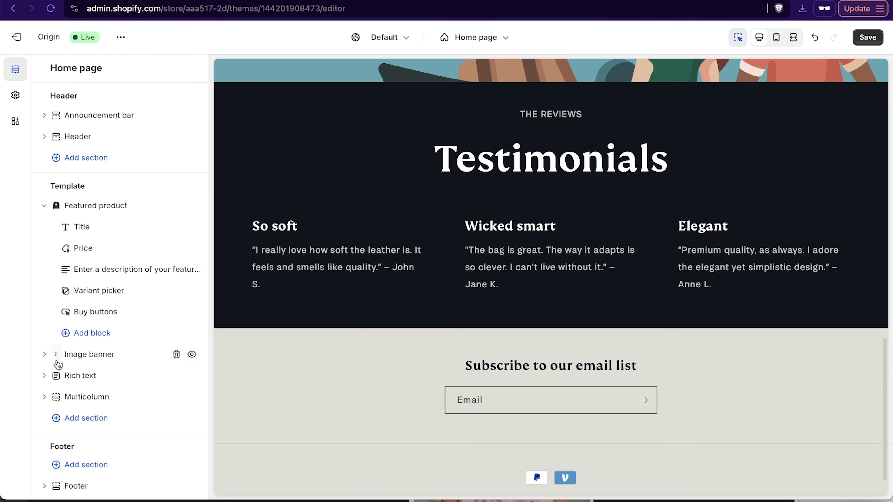
# - Try adding a column between Wicked smart and Elegant in the Multicolumn section, and delete that new column
pyautogui.click(44, 397)
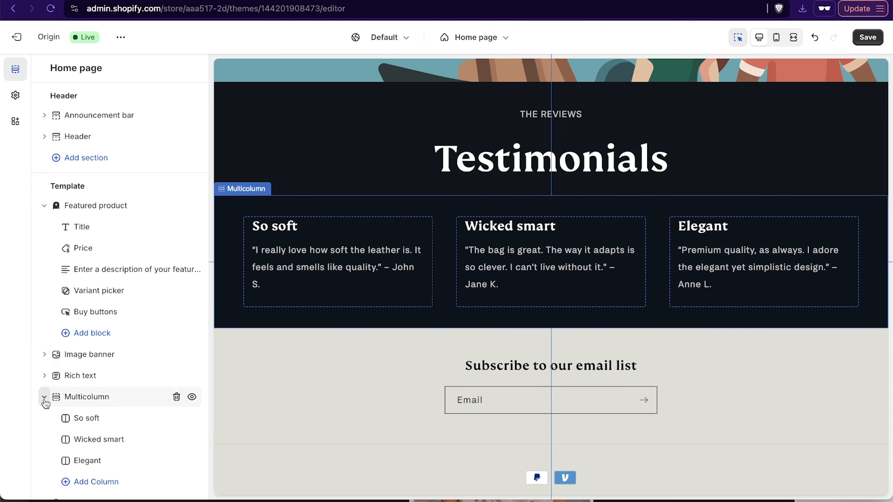
pyautogui.scroll(-1, 99, 399)
pyautogui.scroll(-2, 99, 399)
pyautogui.click(147, 346)
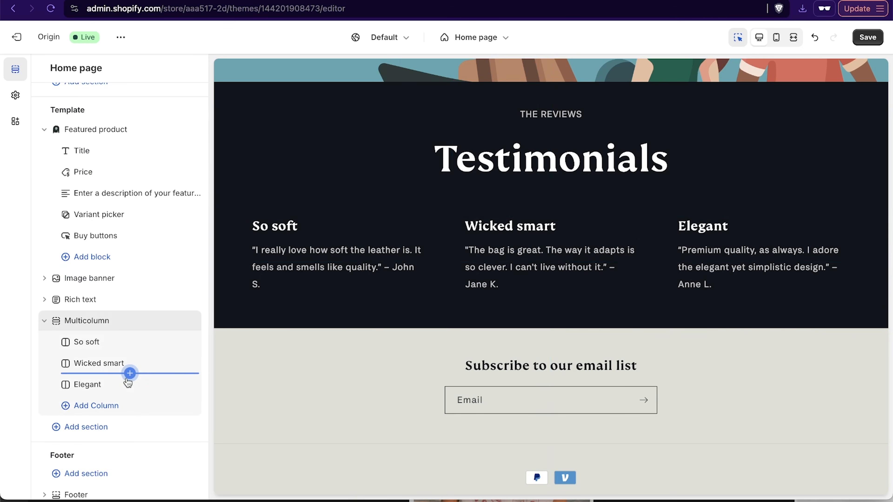
pyautogui.click(130, 374)
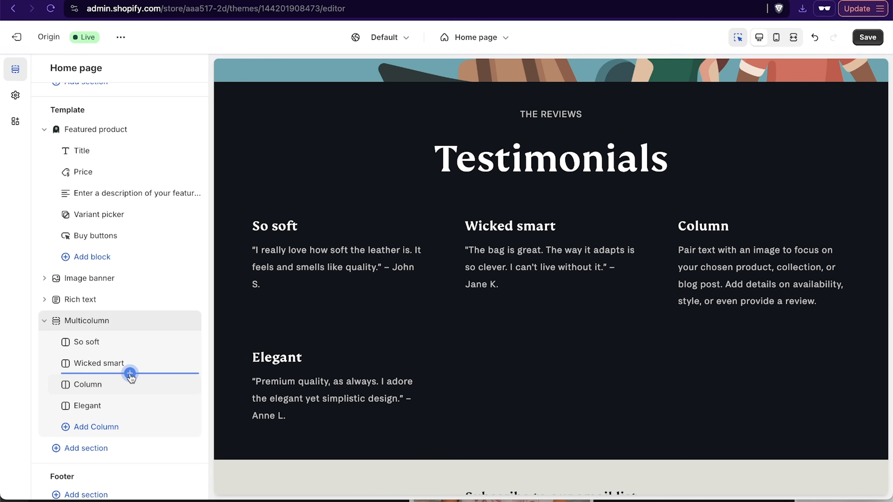
pyautogui.moveTo(199, 390)
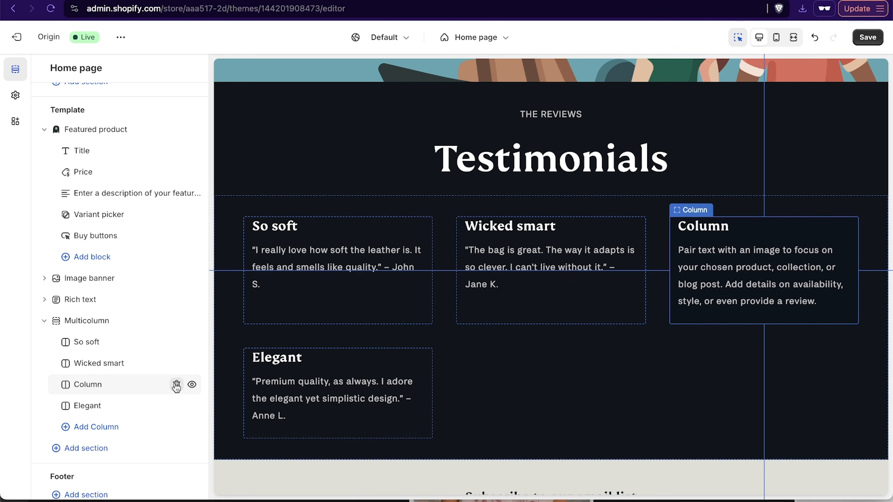
pyautogui.click(176, 385)
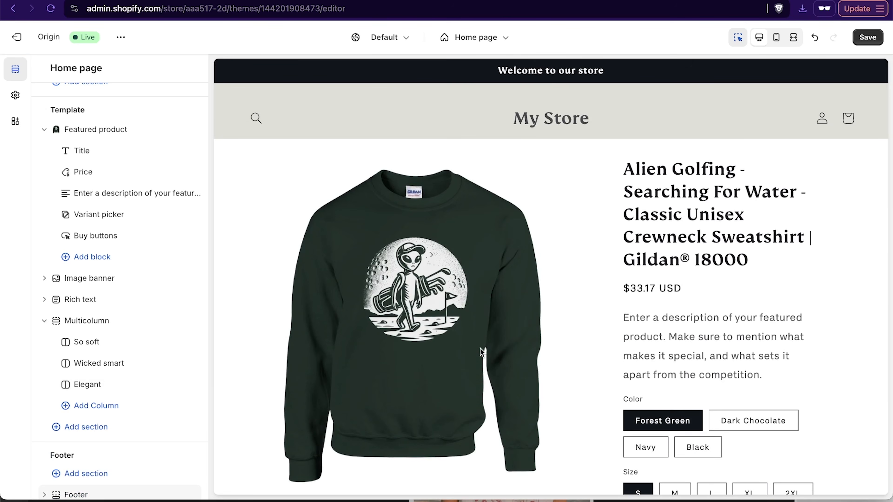
# - Look over the home page preview and save the theme changes
pyautogui.scroll(-10, 480, 353)
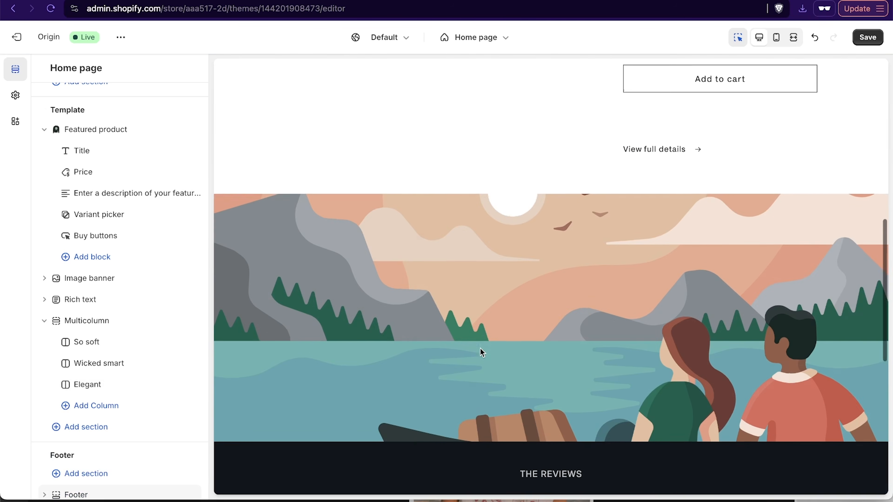
pyautogui.scroll(-5, 451, 296)
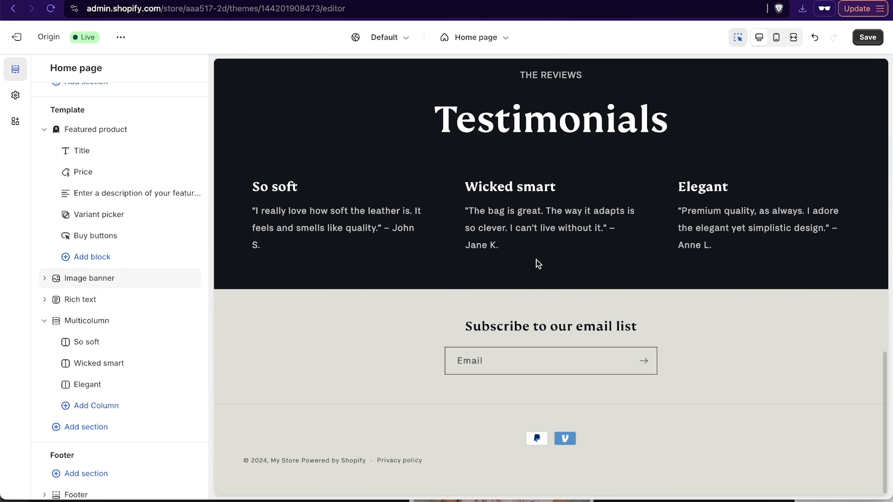
pyautogui.press('super+s')
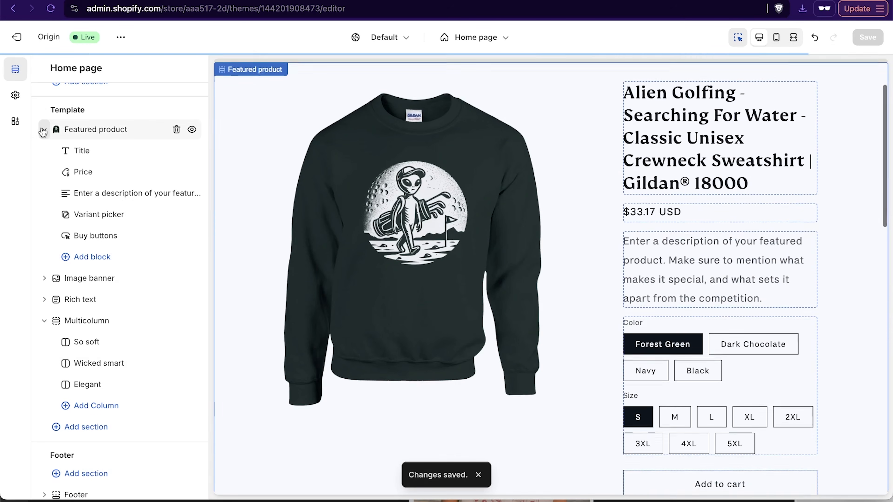
# - Add a second Featured product section to the home page template and move it directly below the existing featured product
pyautogui.click(43, 130)
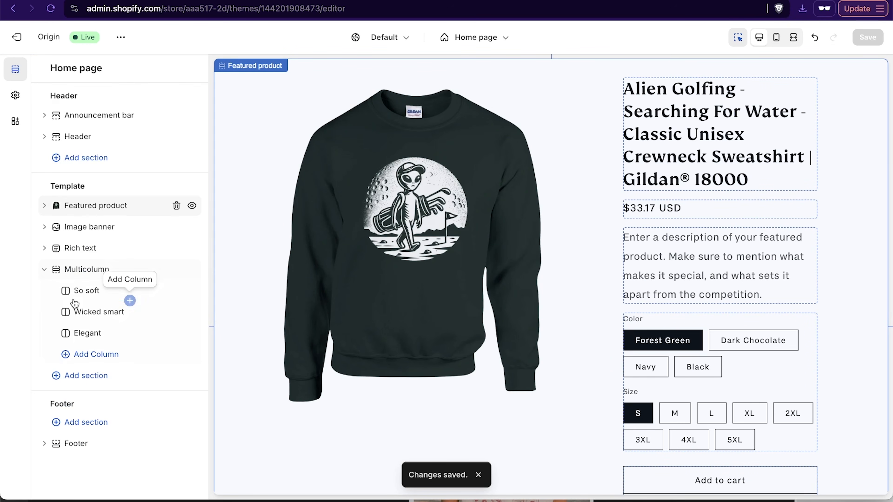
pyautogui.click(95, 376)
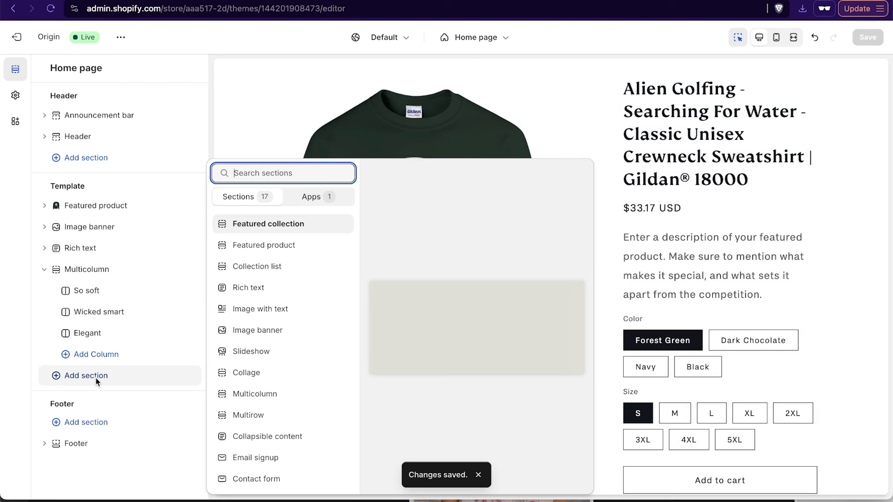
pyautogui.click(297, 245)
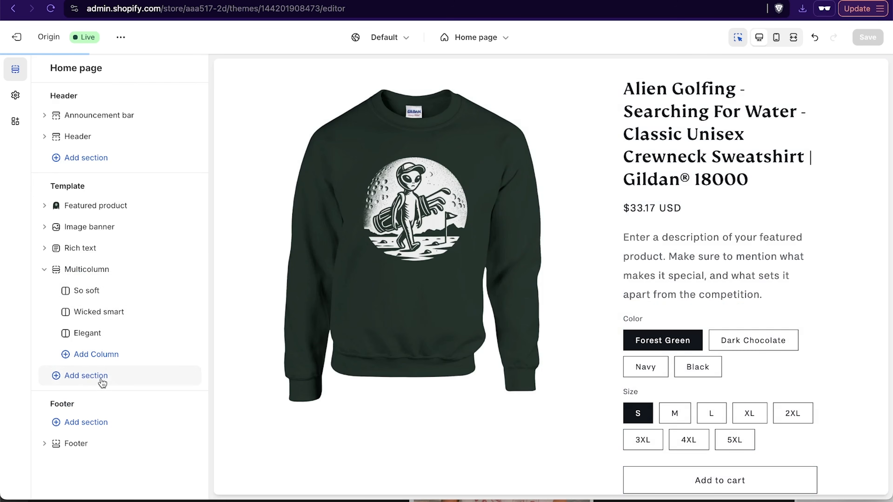
pyautogui.scroll(3, 101, 258)
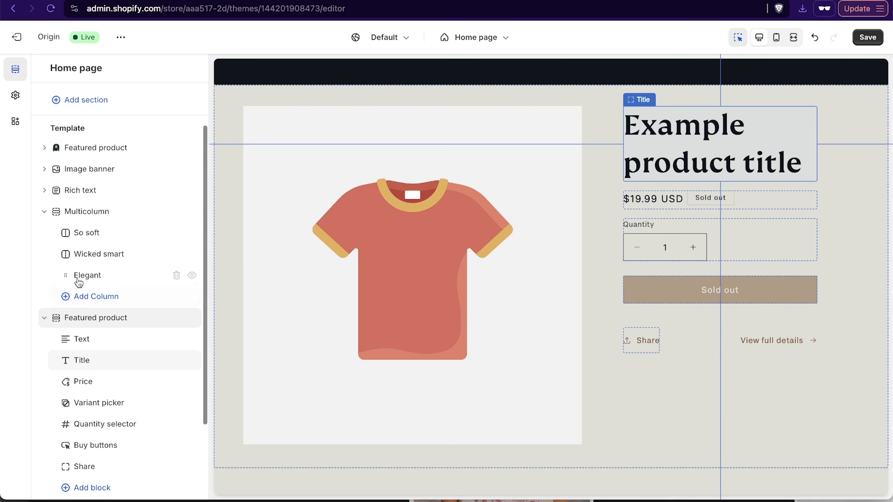
pyautogui.moveTo(55, 323); pyautogui.dragTo(56, 227)
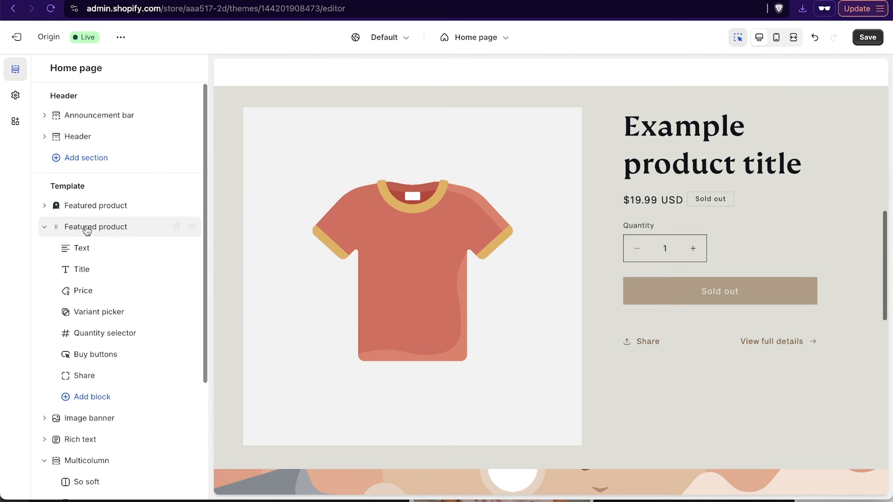
# - Set the new featured product section's product to the Alien Golfing - Finding Water men's athletic T-shirt
pyautogui.click(96, 229)
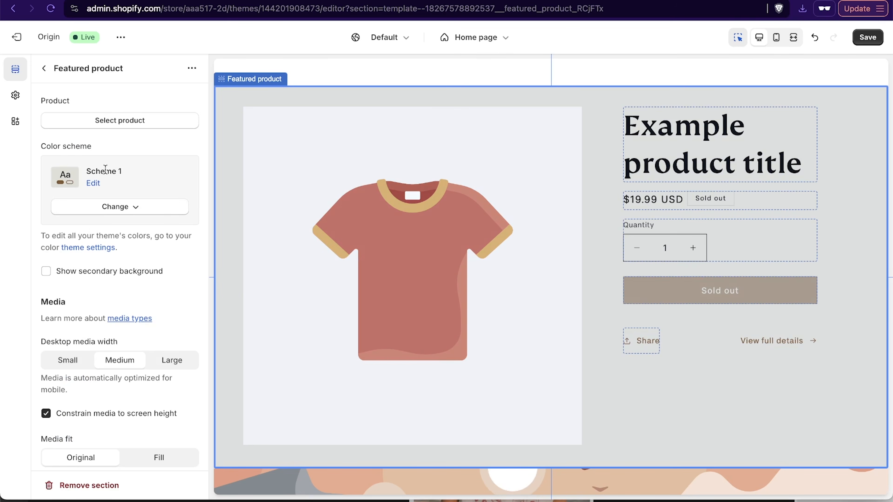
pyautogui.click(113, 120)
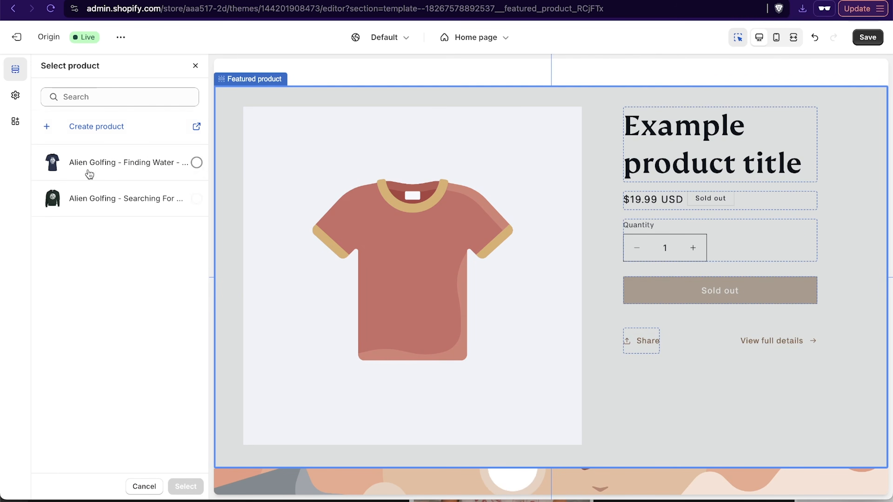
pyautogui.click(88, 174)
pyautogui.click(185, 486)
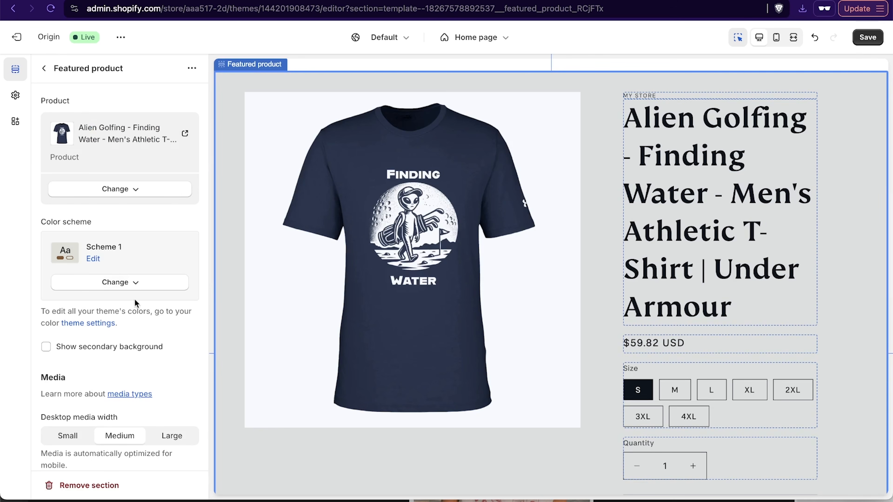
# - Apply color scheme Scheme 2 to the T-shirt's featured product section, and save and review the home page
pyautogui.click(118, 284)
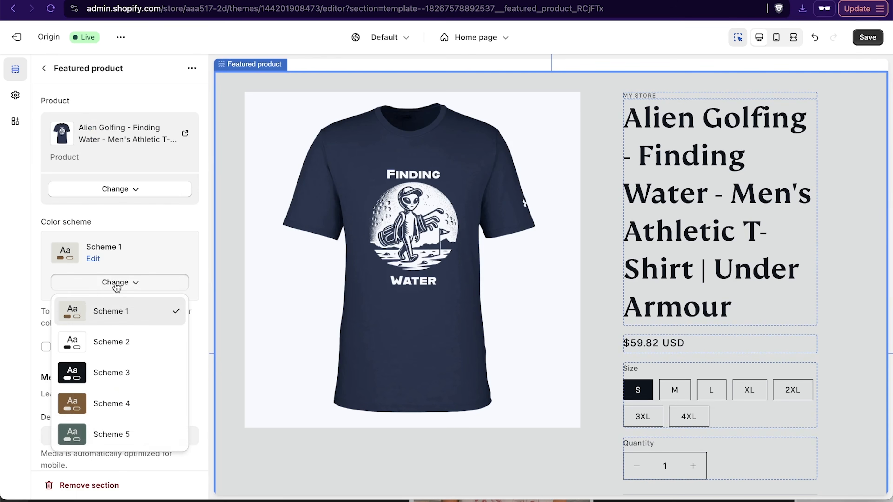
pyautogui.click(99, 347)
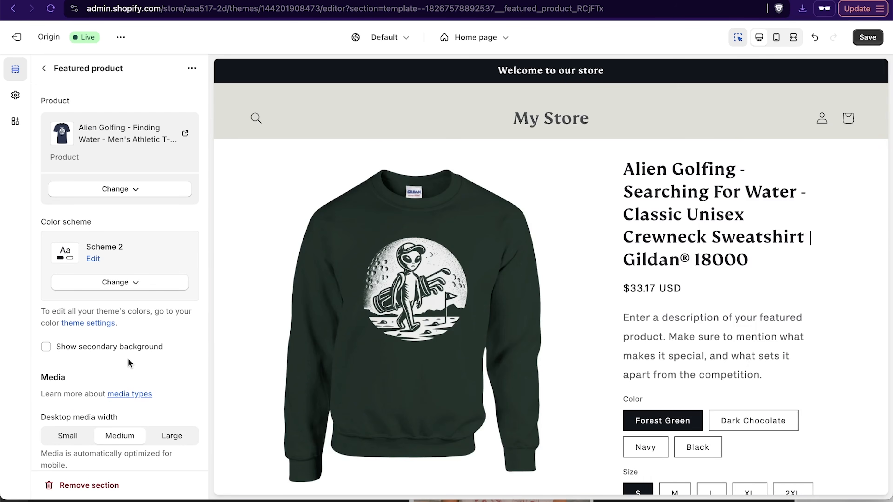
pyautogui.scroll(-10, 128, 359)
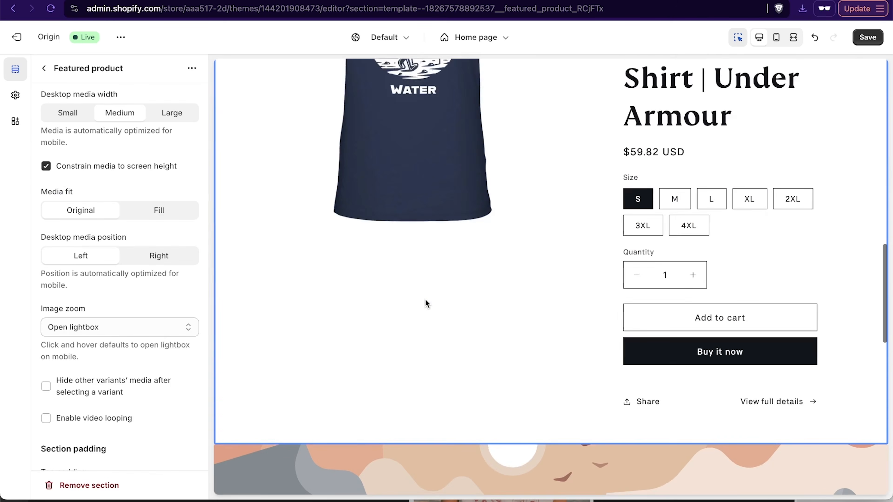
pyautogui.scroll(12, 736, 363)
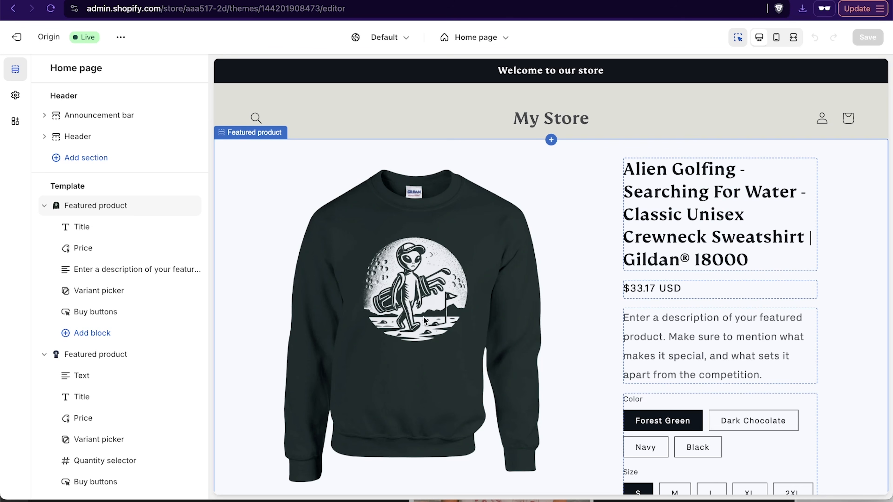
pyautogui.scroll(-10, 563, 122)
pyautogui.scroll(-15, 564, 122)
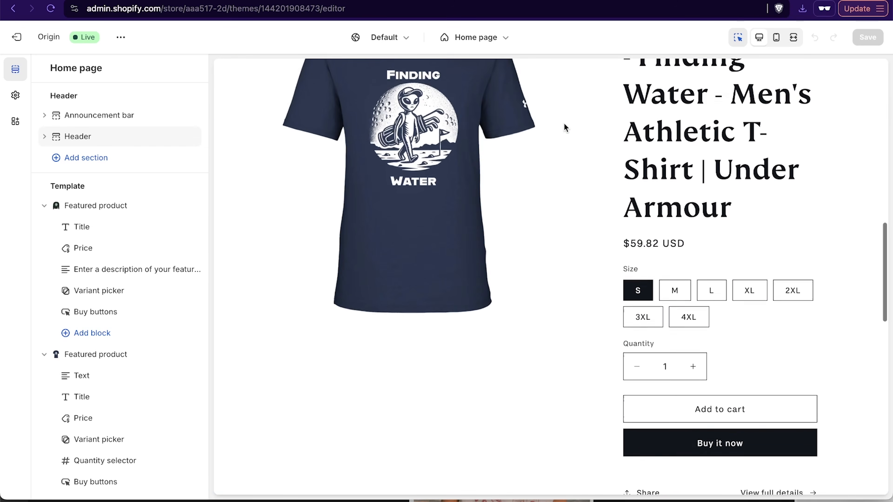
pyautogui.scroll(20, 563, 123)
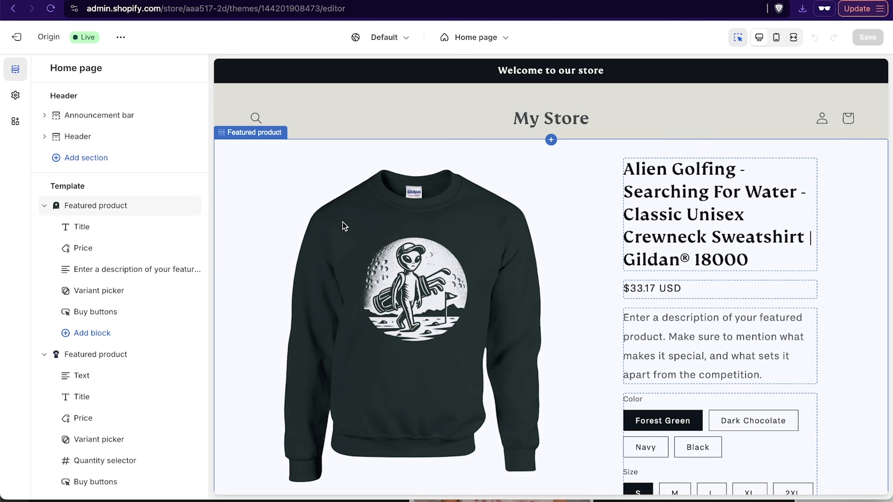
# - Leave the theme editor and set the store name to Alien Golfers Apparel Co in the general store details
pyautogui.click(20, 37)
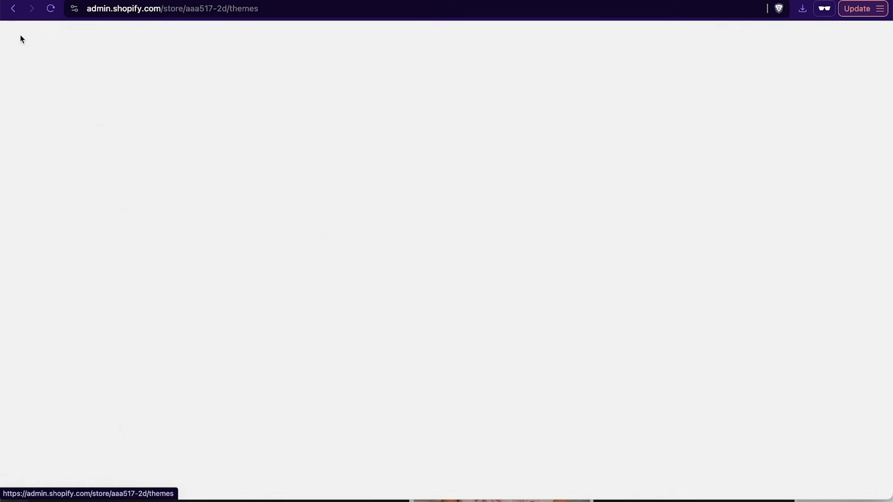
pyautogui.click(53, 492)
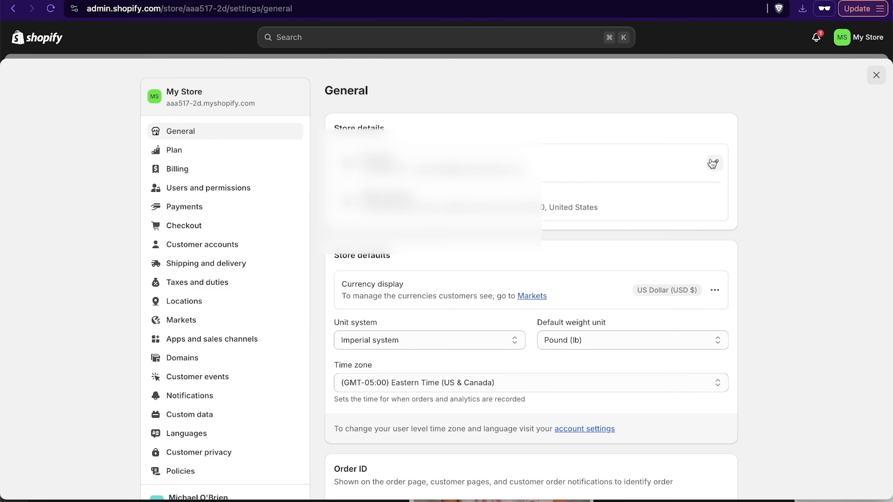
pyautogui.click(714, 163)
pyautogui.tripleClick(352, 243)
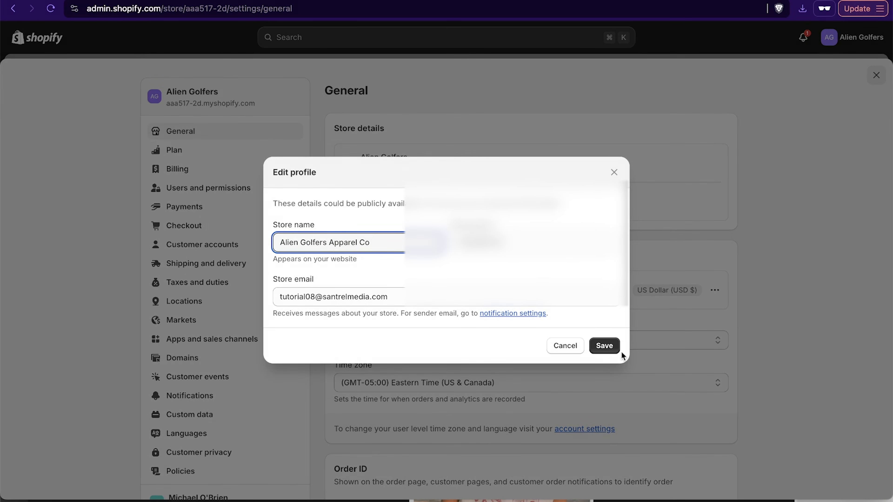
pyautogui.click(608, 347)
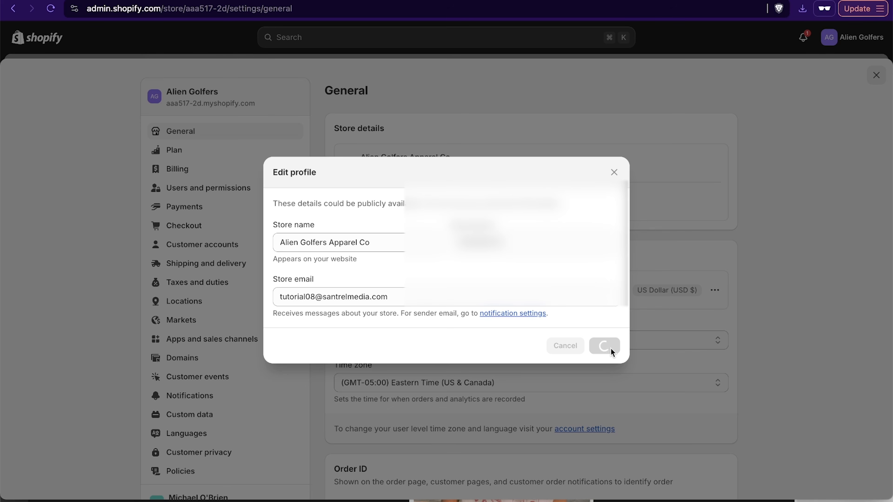
# - Start the Shopify Payments account setup and choose An individual as the way the store is run
pyautogui.click(184, 210)
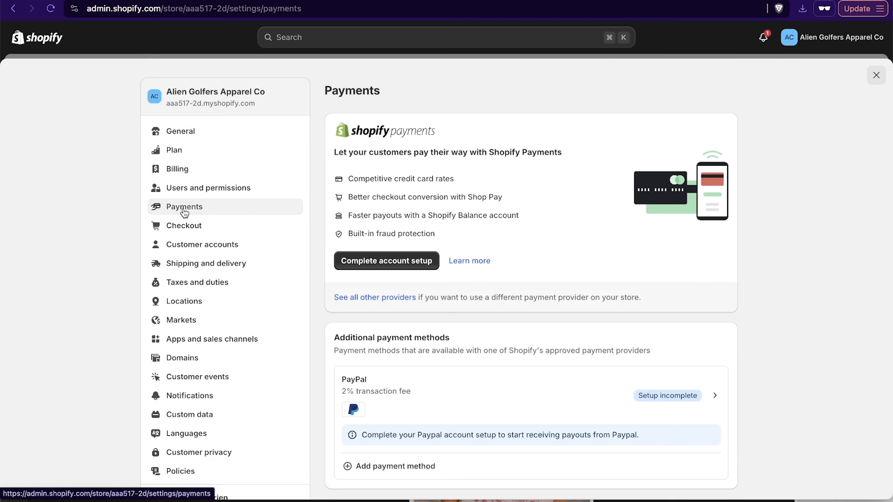
pyautogui.click(392, 266)
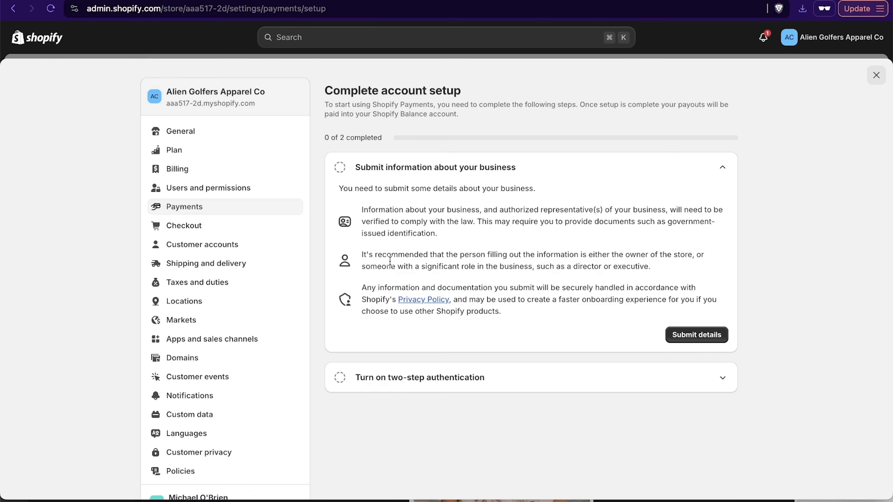
pyautogui.click(689, 335)
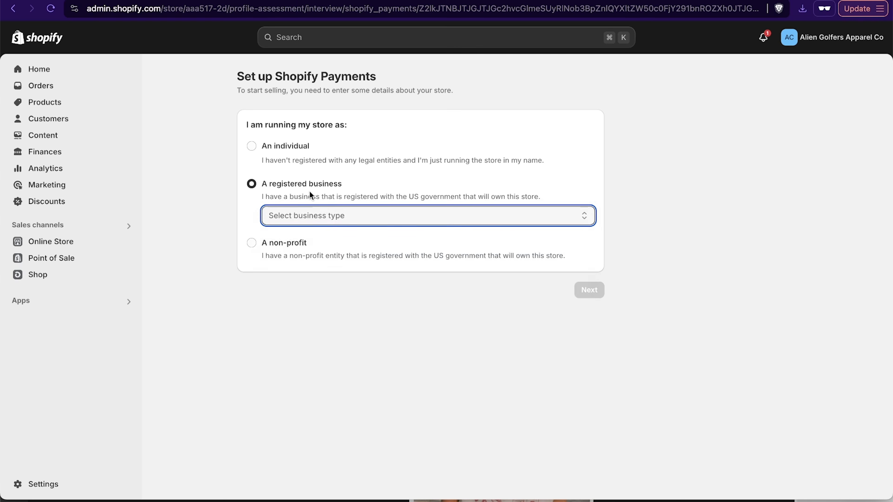
pyautogui.click(321, 216)
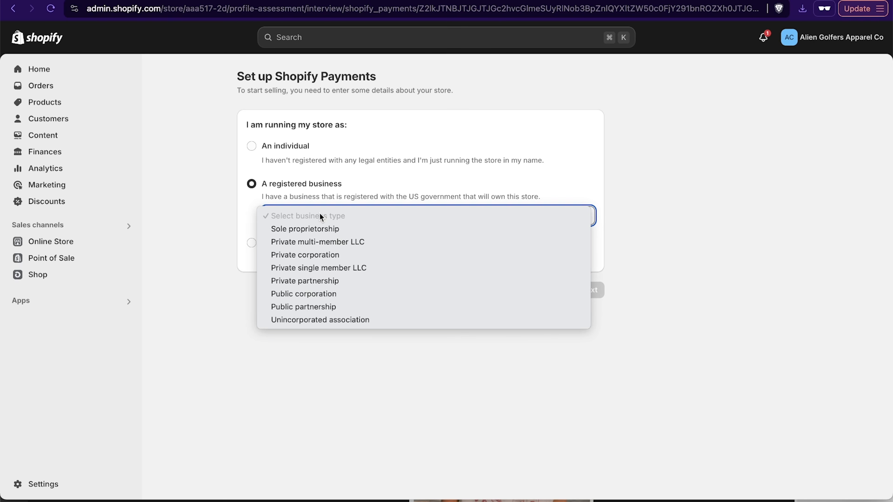
pyautogui.click(315, 211)
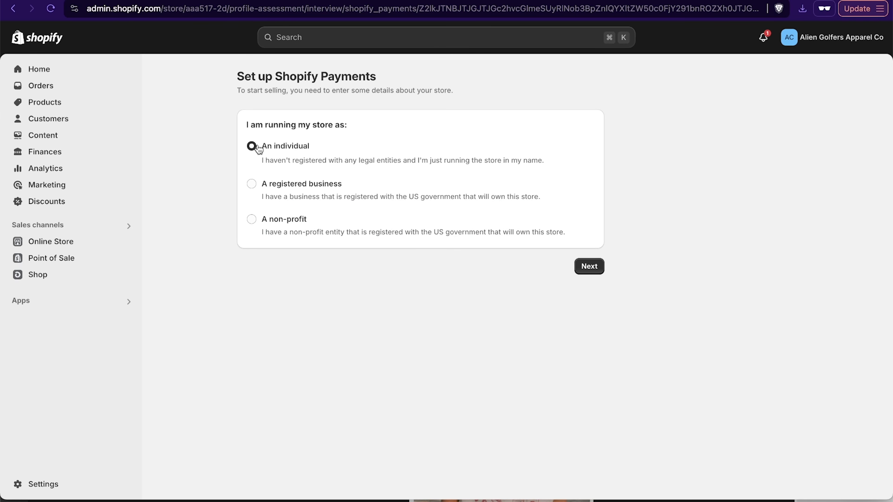
# - Set the industry to Clothing and accessories, Men's and boy's clothing, and describe the products as "selling tshirts and hoodies"
pyautogui.click(385, 155)
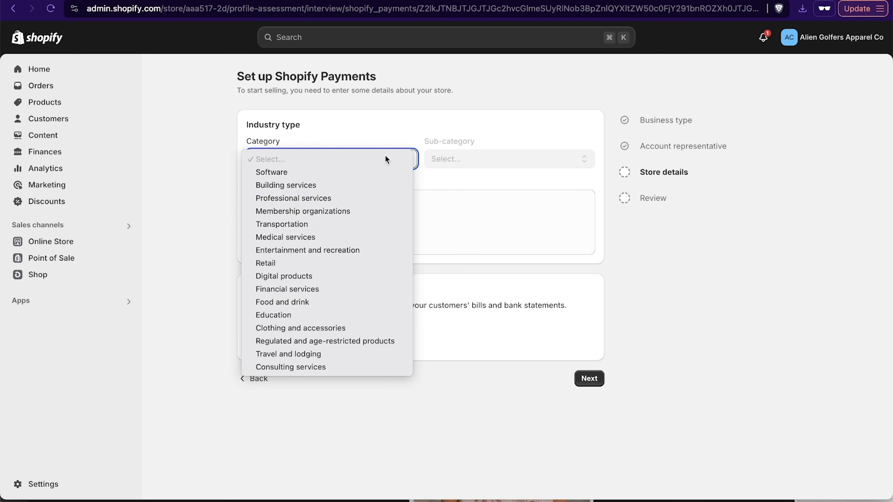
pyautogui.click(345, 329)
pyautogui.click(479, 154)
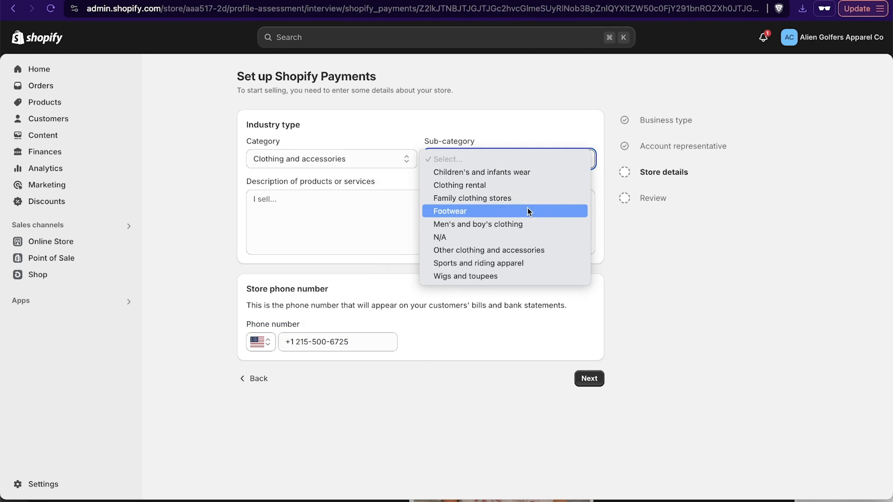
pyautogui.click(535, 224)
pyautogui.click(352, 216)
pyautogui.write('selling tshirts and hoodies')
pyautogui.click(589, 380)
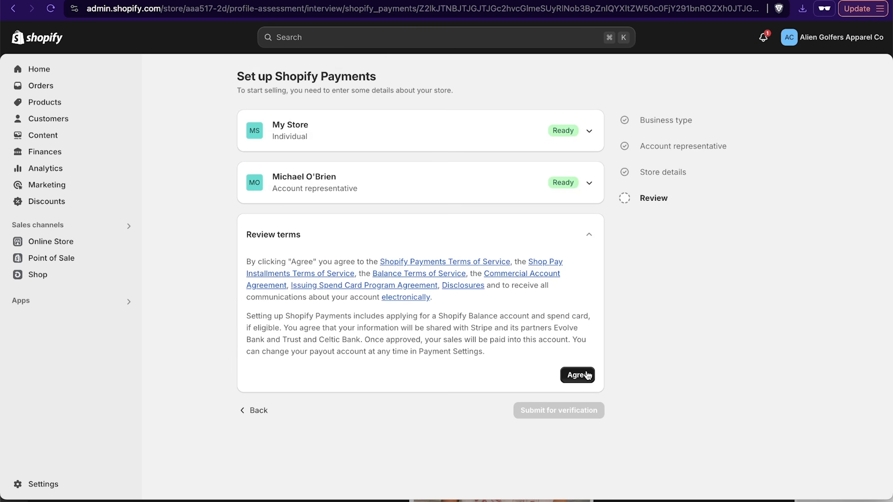
# - Agree to the Shopify Payments terms and submit the details for verification, and start the two-step authentication setup
pyautogui.click(579, 375)
pyautogui.click(553, 284)
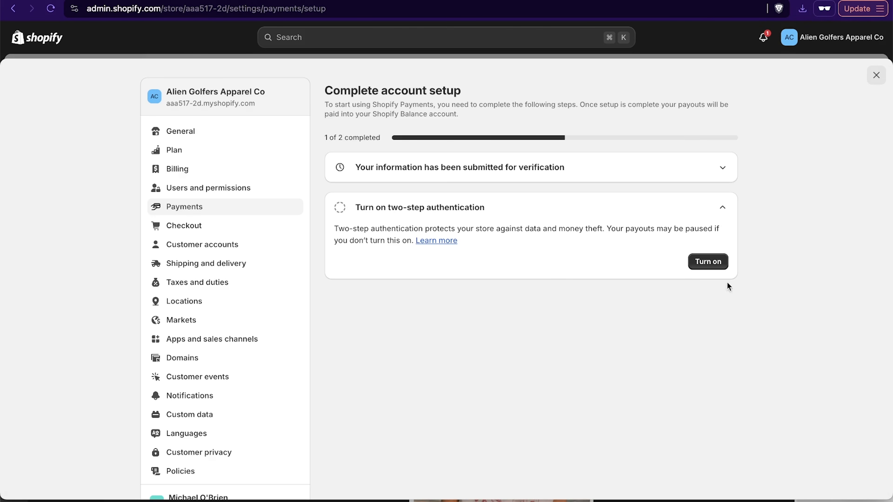
pyautogui.click(708, 261)
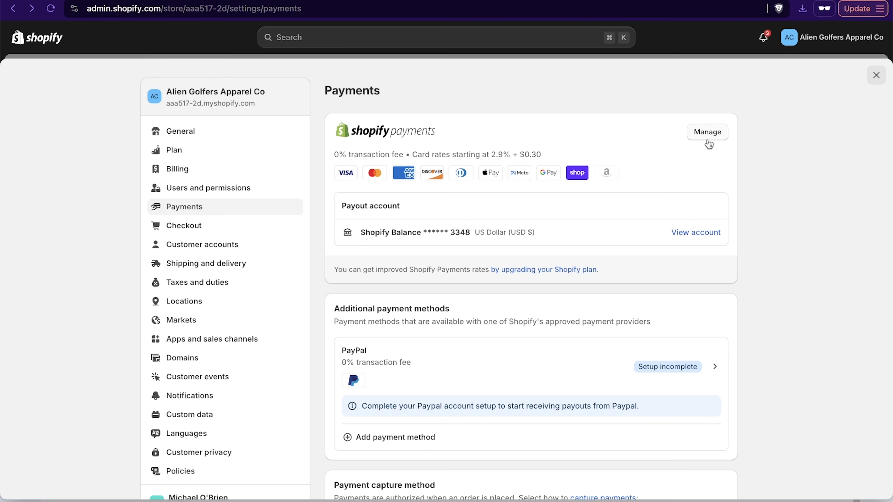
# - Activate Amazon Pay among the Shopify Payments wallets and return to the main payments settings
pyautogui.click(714, 134)
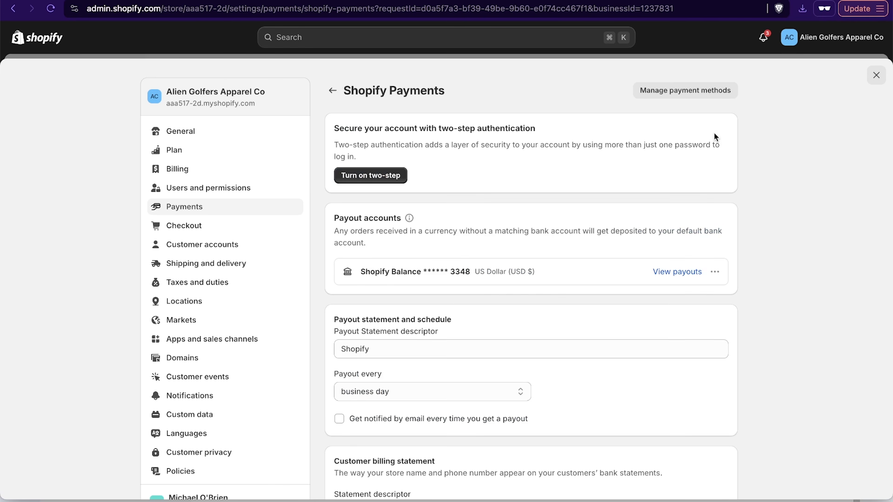
pyautogui.scroll(-7, 591, 318)
pyautogui.scroll(7, 591, 317)
pyautogui.click(682, 94)
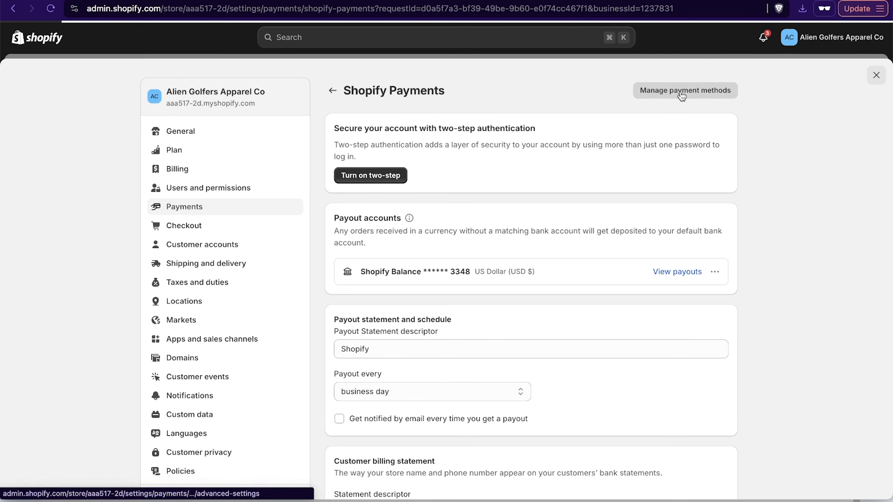
pyautogui.scroll(-5, 771, 164)
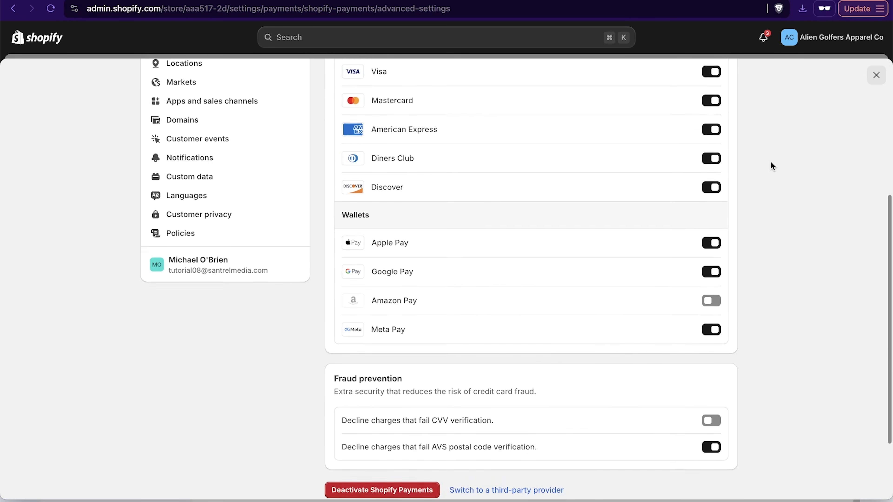
pyautogui.scroll(-1, 771, 162)
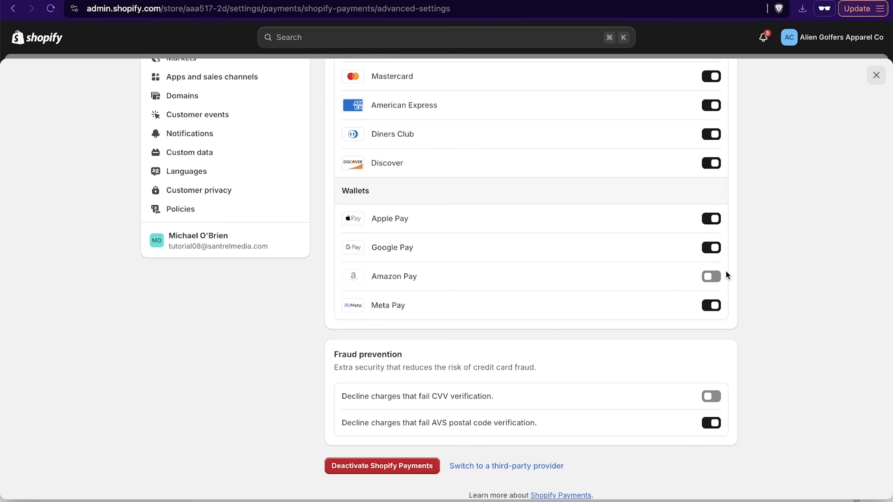
pyautogui.click(712, 275)
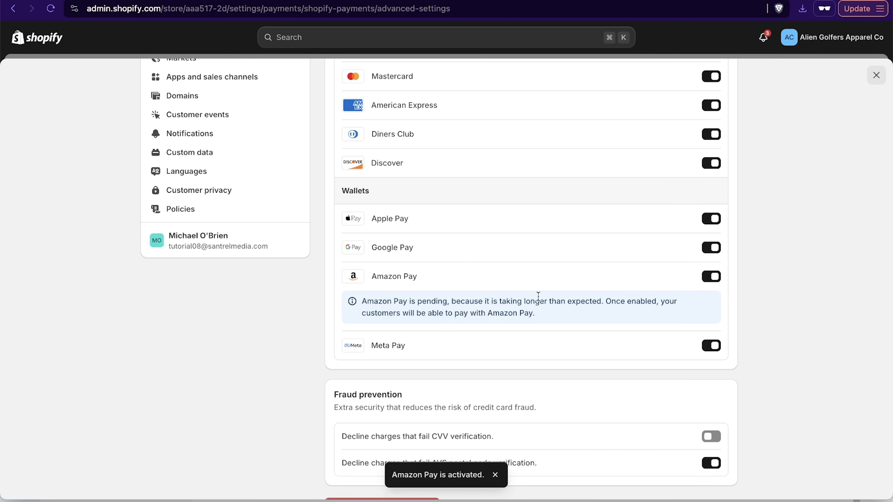
pyautogui.scroll(-3, 718, 309)
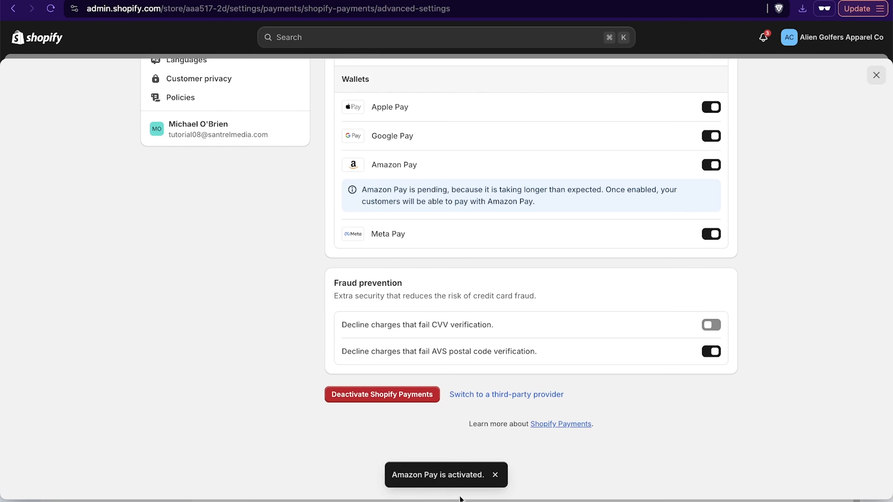
pyautogui.scroll(10, 682, 492)
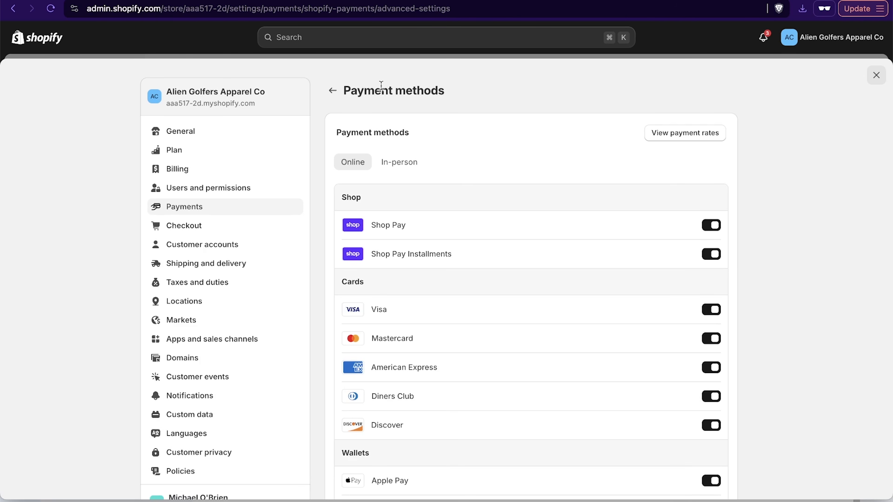
pyautogui.click(332, 91)
pyautogui.click(333, 92)
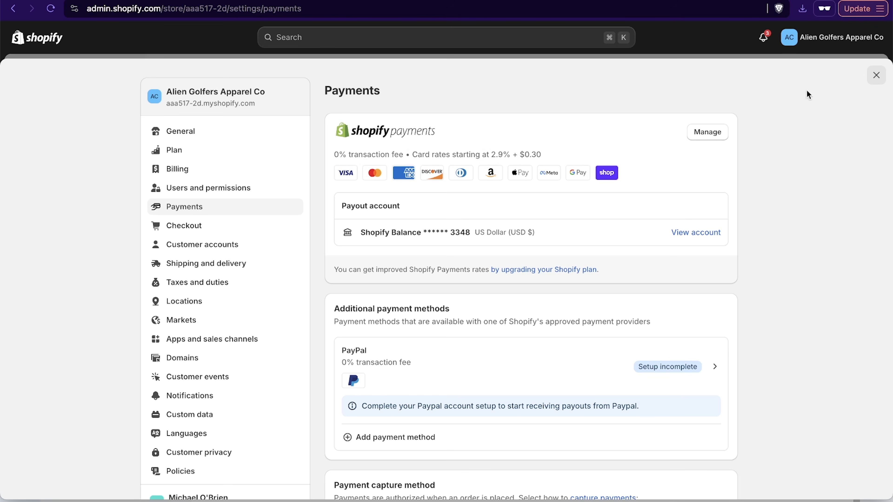
# - Start buying a new domain for the store and check the availability of aliengolfersapparelco and aliengolf.com
pyautogui.click(876, 75)
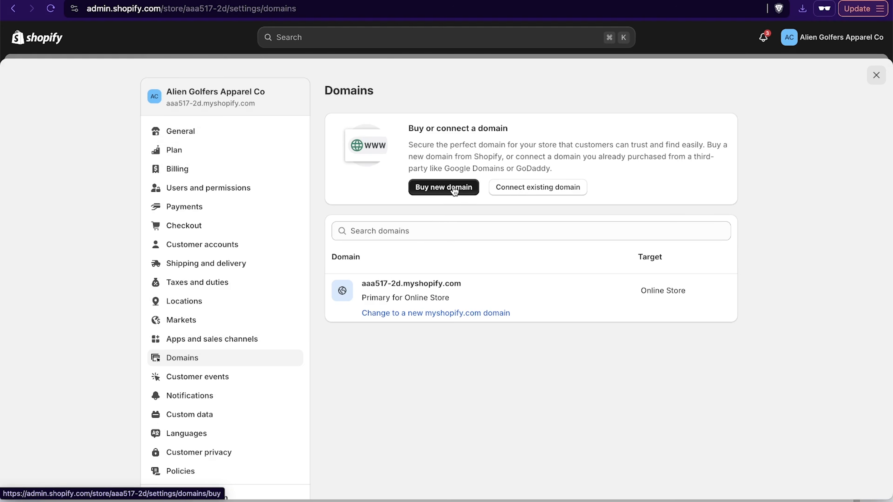
pyautogui.click(445, 186)
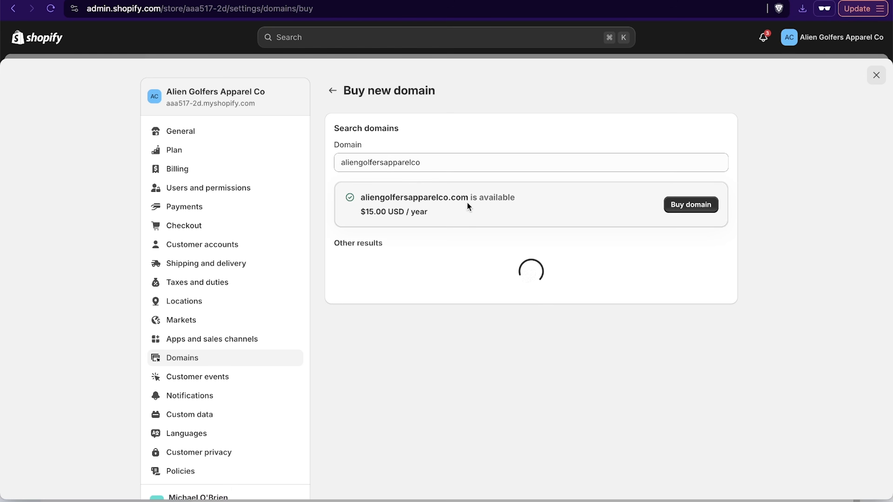
pyautogui.moveTo(426, 163); pyautogui.dragTo(368, 165)
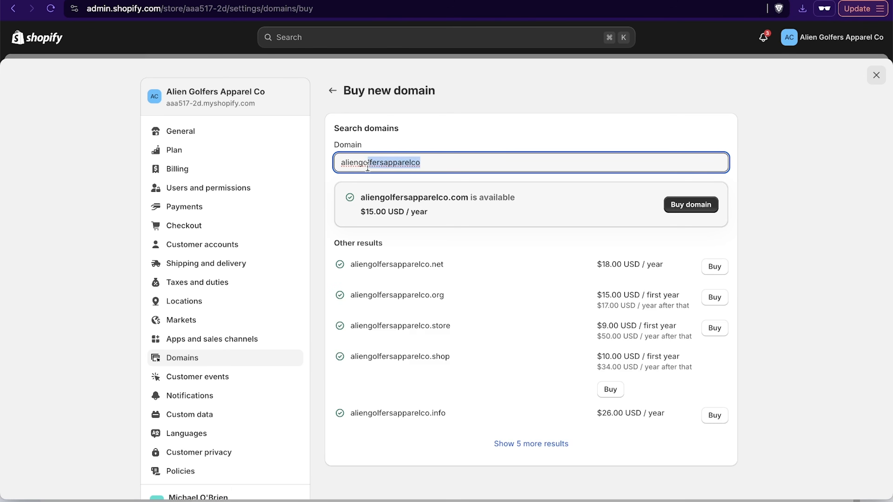
pyautogui.press('Right')
pyautogui.press('BackSpace')
pyautogui.press('BackSpace')
pyautogui.press('BackSpace')
pyautogui.press('BackSpace')
pyautogui.press('BackSpace')
pyautogui.press('BackSpace')
pyautogui.press('BackSpace')
pyautogui.press('BackSpace')
pyautogui.write('.com')
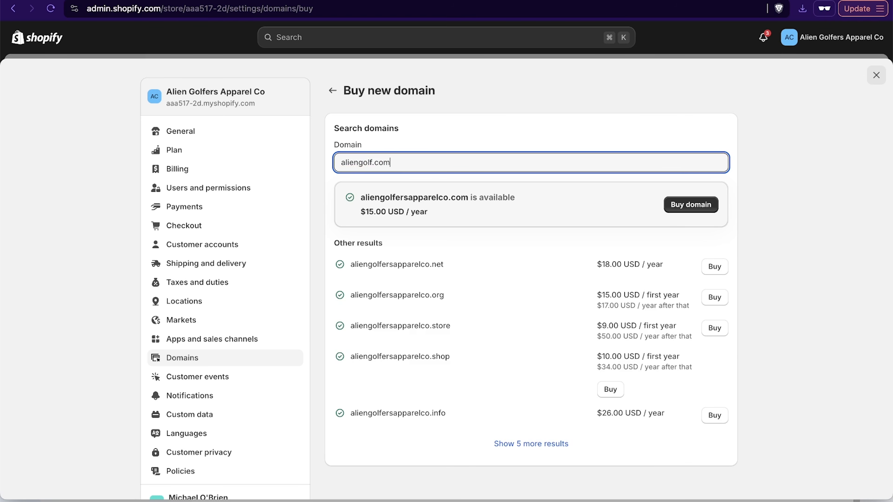
pyautogui.press('Return')
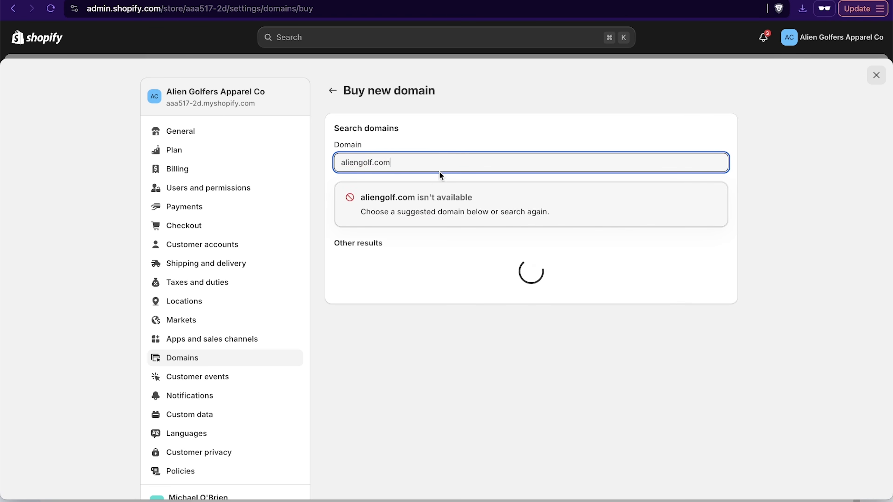
# - Check the availability and first-year price of the domain aliengolf.store
pyautogui.press('BackSpace')
pyautogui.press('BackSpace')
pyautogui.press('BackSpace')
pyautogui.write('store')
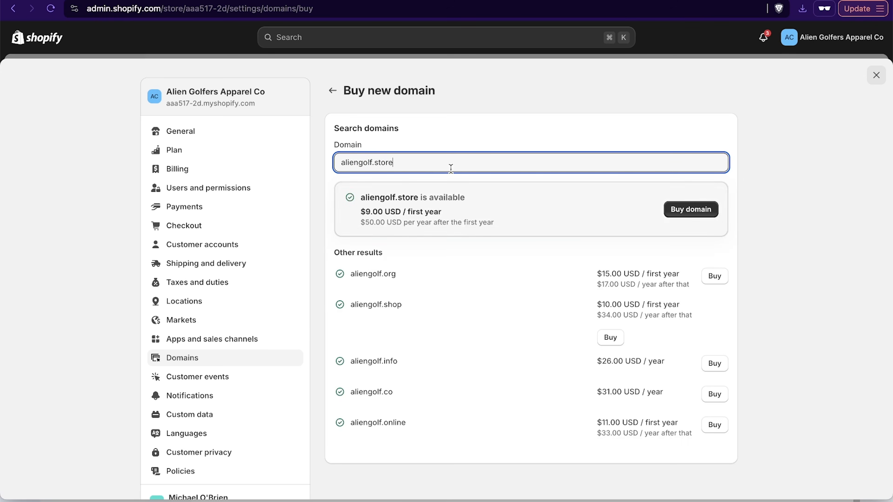
pyautogui.moveTo(360, 211); pyautogui.dragTo(456, 213)
pyautogui.click(455, 212)
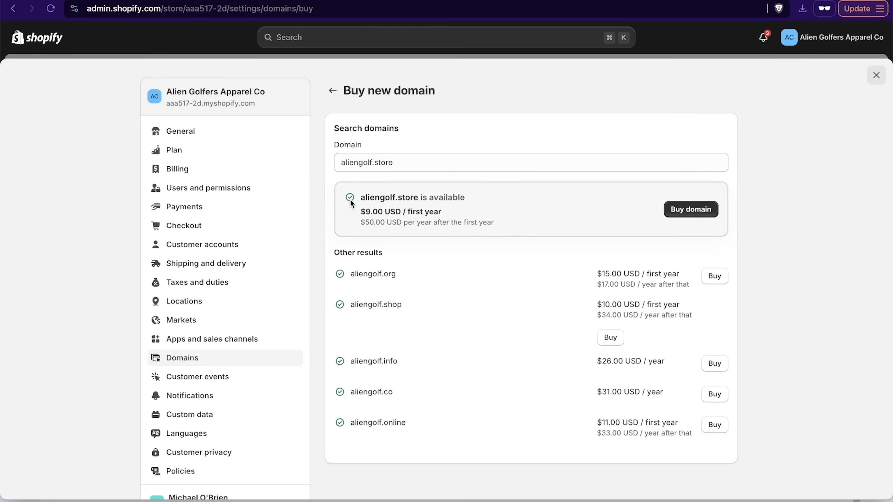
# - Check the yearly renewal price of the domain aliengolf.store
pyautogui.click(435, 162)
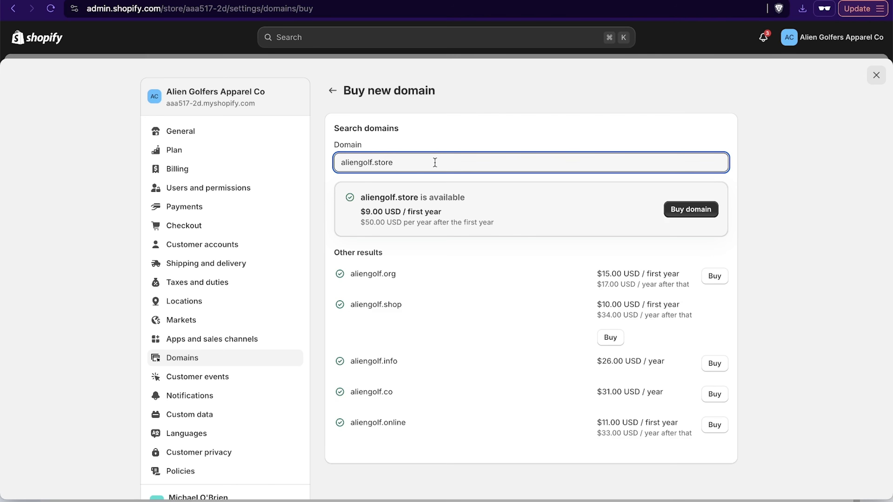
pyautogui.moveTo(371, 225); pyautogui.dragTo(504, 225)
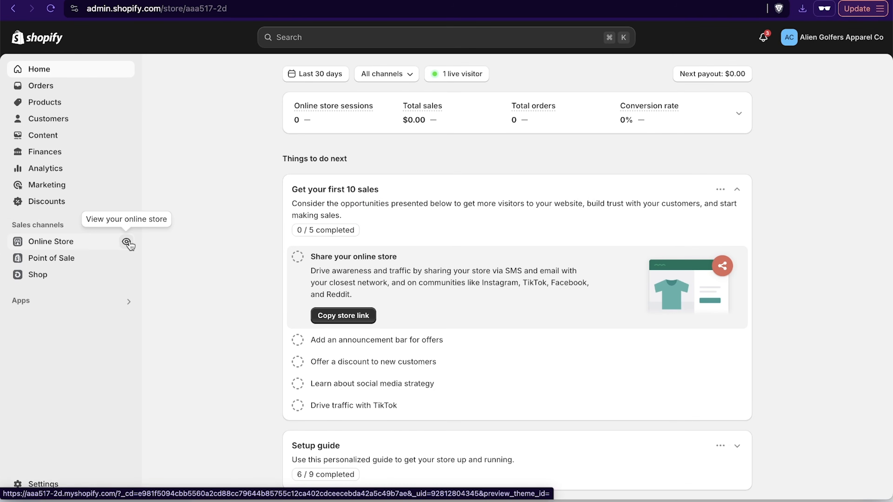
# - View the live online store and preview the alien golfing crewneck sweatshirt in Dark Chocolate
pyautogui.click(126, 242)
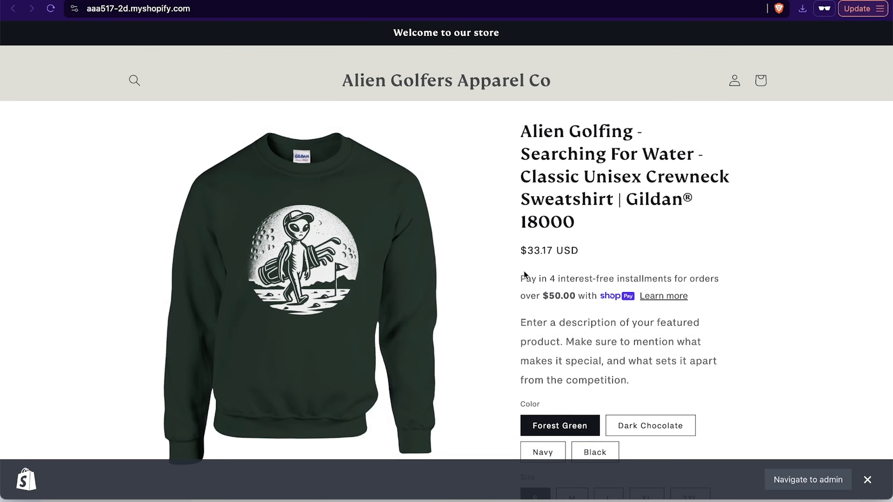
pyautogui.scroll(-2, 524, 285)
pyautogui.click(659, 366)
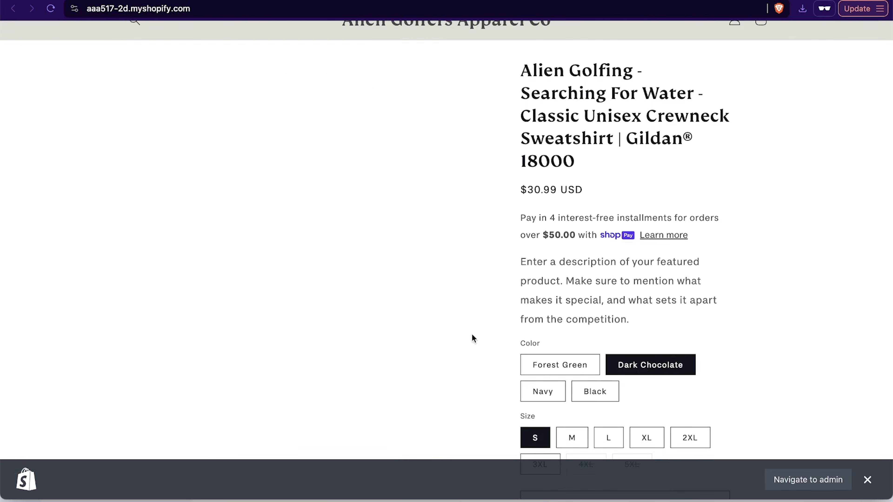
pyautogui.scroll(3, 509, 387)
# - Add the sweatshirt in Navy, size L, to the cart and proceed to checkout
pyautogui.click(535, 444)
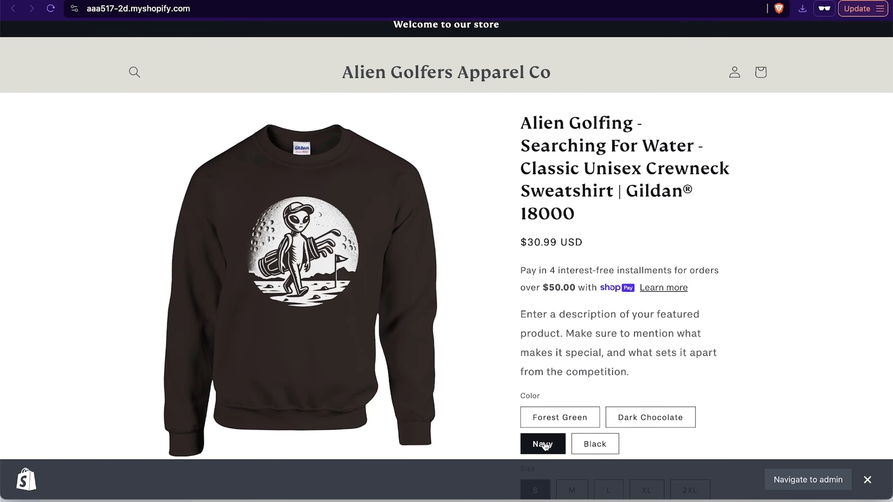
pyautogui.scroll(-3, 708, 381)
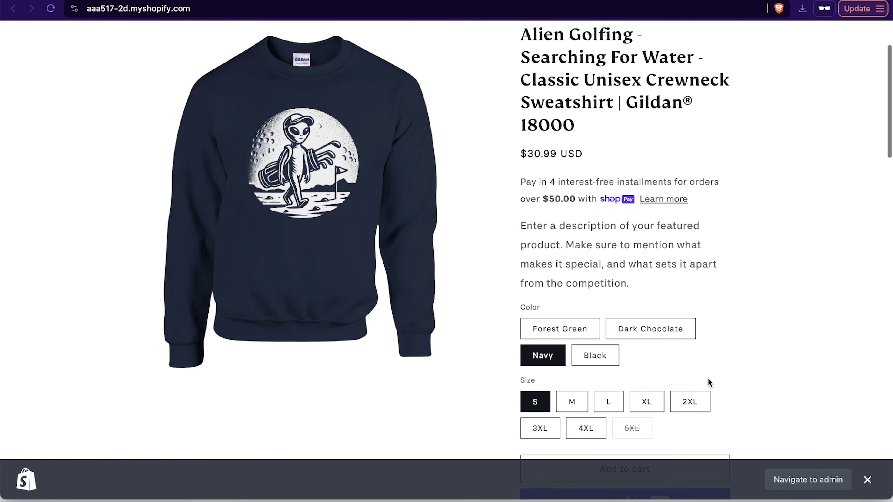
pyautogui.click(611, 403)
pyautogui.scroll(-5, 714, 352)
pyautogui.click(656, 346)
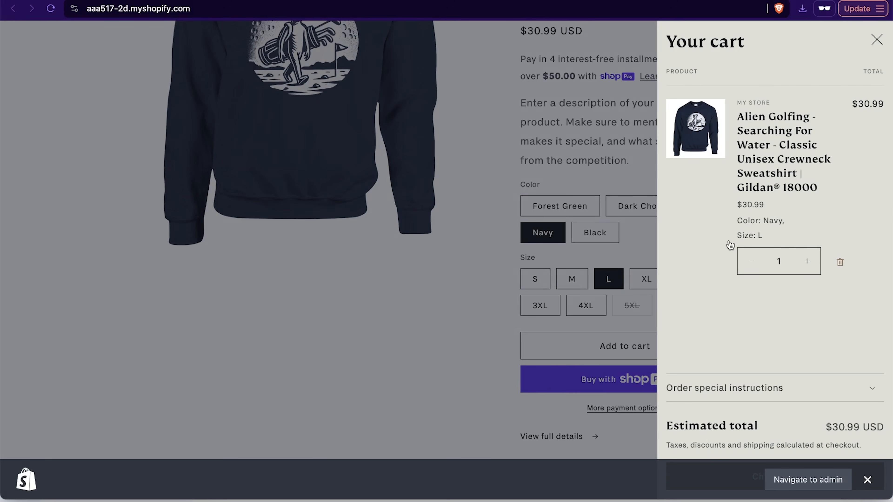
pyautogui.click(868, 479)
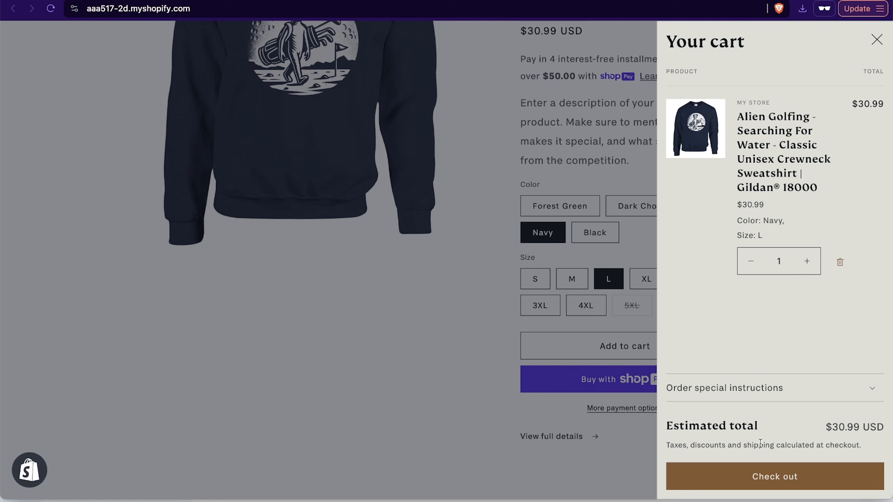
pyautogui.click(780, 477)
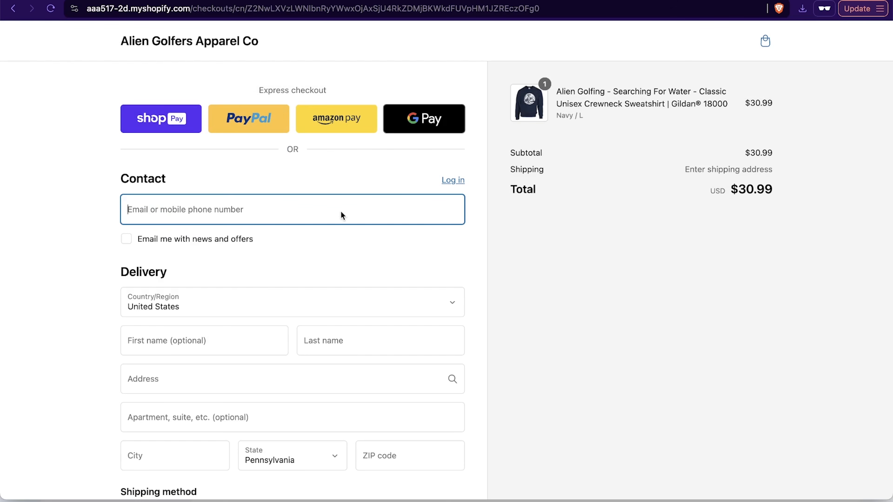
# - Try the Amazon Pay express checkout, close its sign-in window, and review the delivery and payment sections of the checkout
pyautogui.click(353, 118)
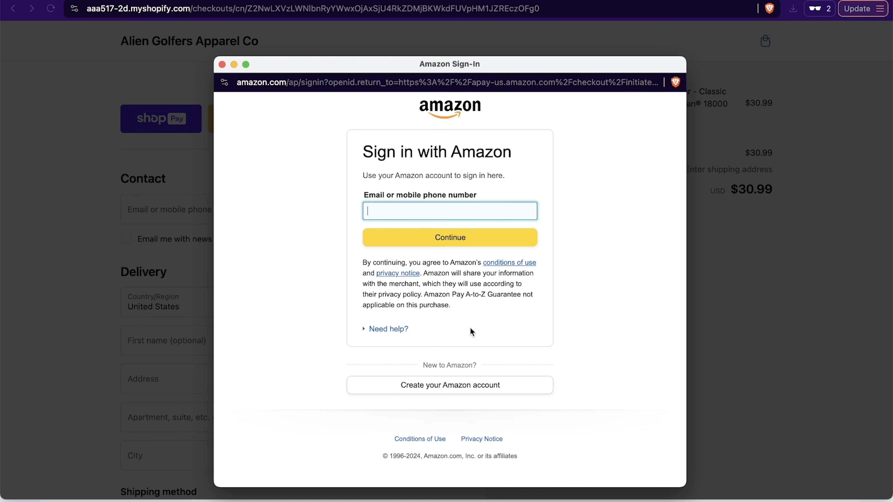
pyautogui.click(222, 65)
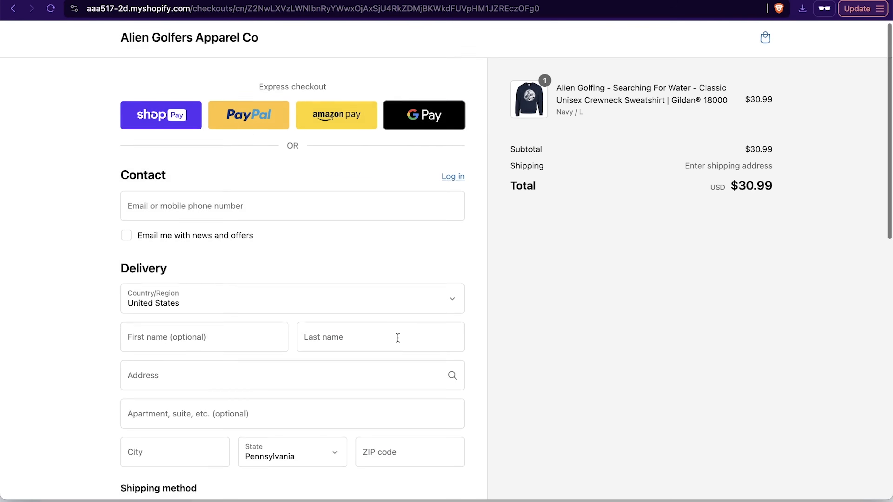
pyautogui.scroll(-10, 398, 338)
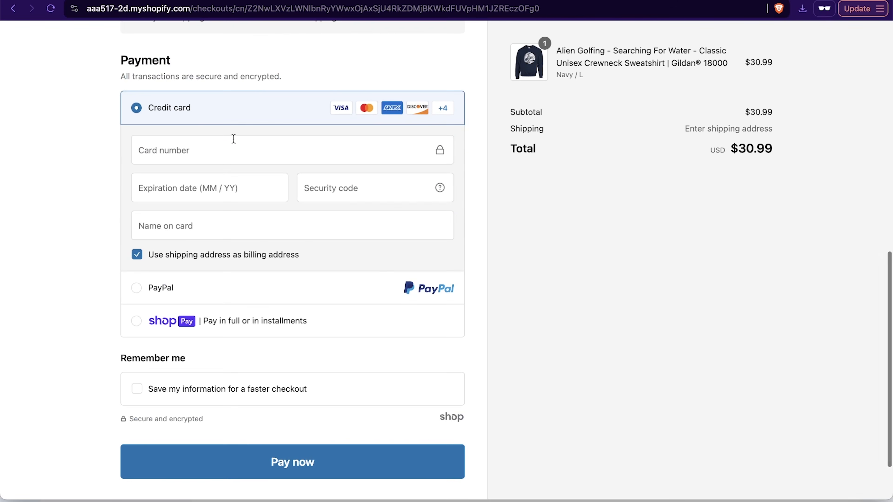
pyautogui.scroll(3, 199, 345)
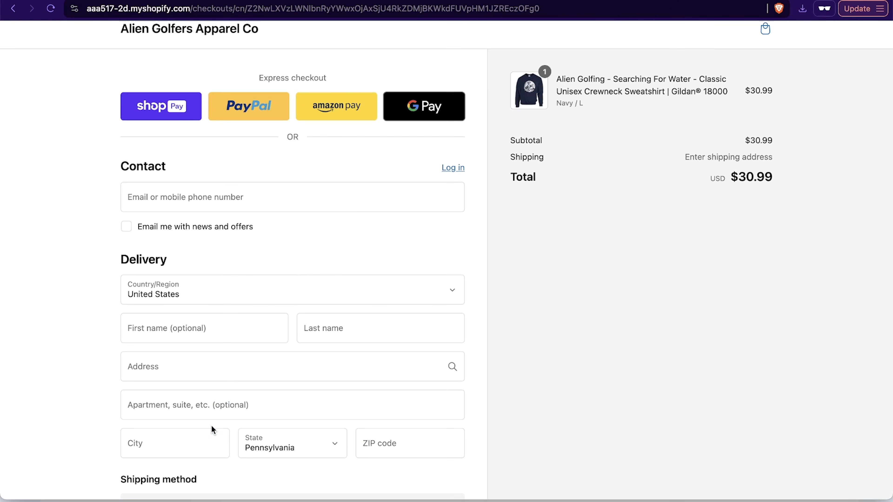
pyautogui.scroll(-15, 212, 425)
pyautogui.scroll(15, 344, 246)
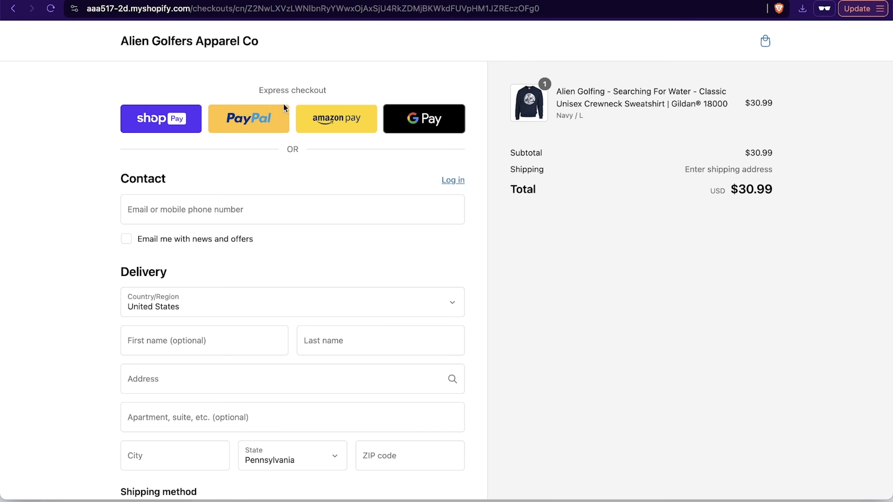
# - Switch to the Gelato orders list and view the Pending approval, Not connected, On Hold and Failed orders
pyautogui.hotkey('ctrl', 'shift', 'Tab')
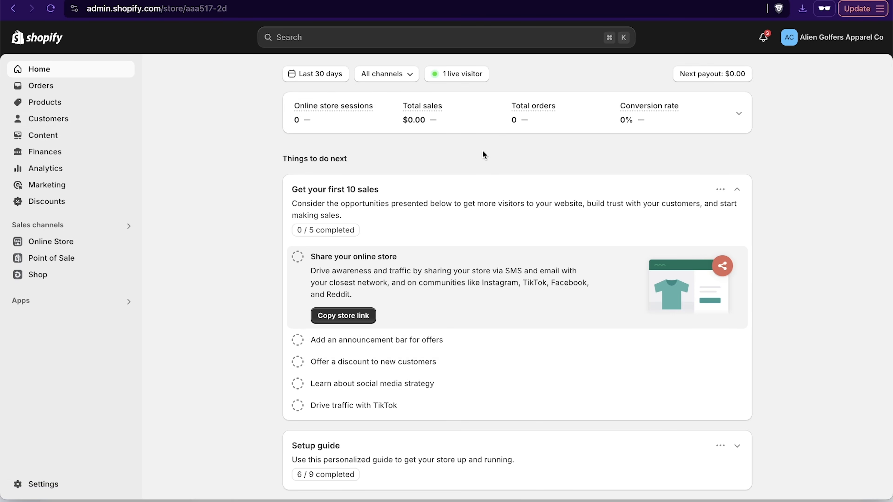
pyautogui.click(444, 1)
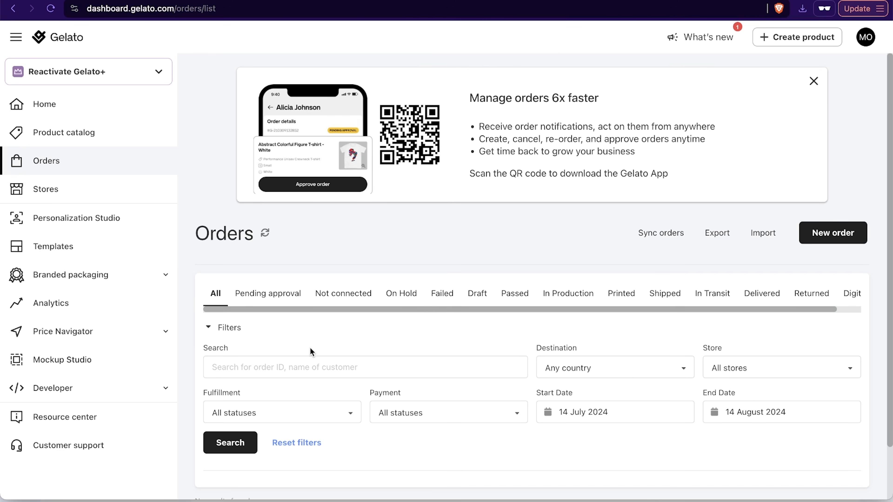
pyautogui.scroll(-2, 310, 347)
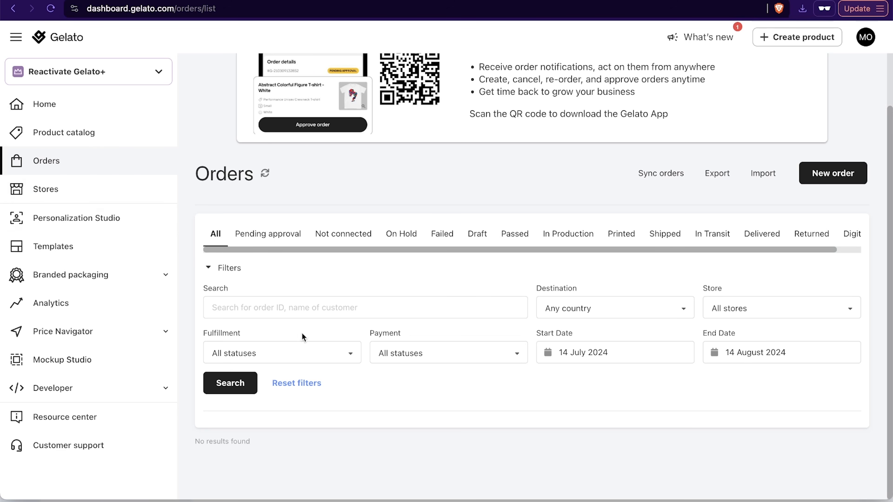
pyautogui.click(271, 234)
pyautogui.click(357, 235)
pyautogui.click(403, 234)
pyautogui.click(440, 241)
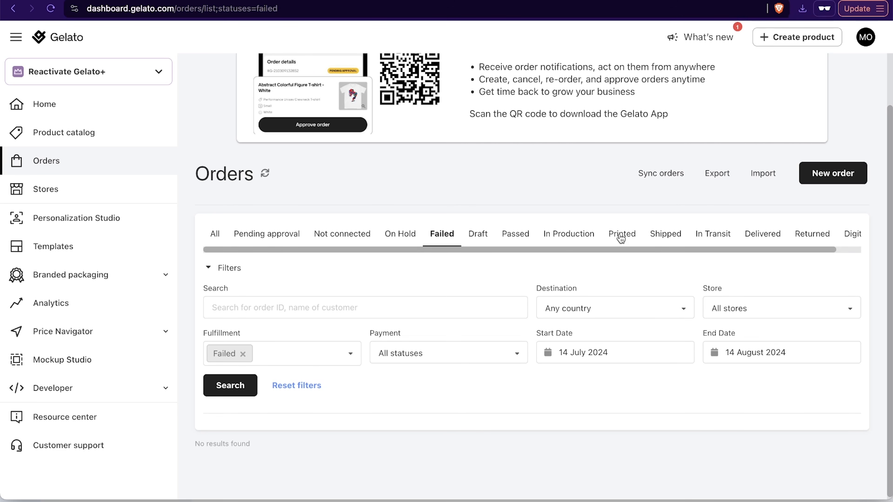
# - View the Shipped, Printed and Returned orders in Gelato and return to the list of all orders
pyautogui.click(665, 235)
pyautogui.click(620, 234)
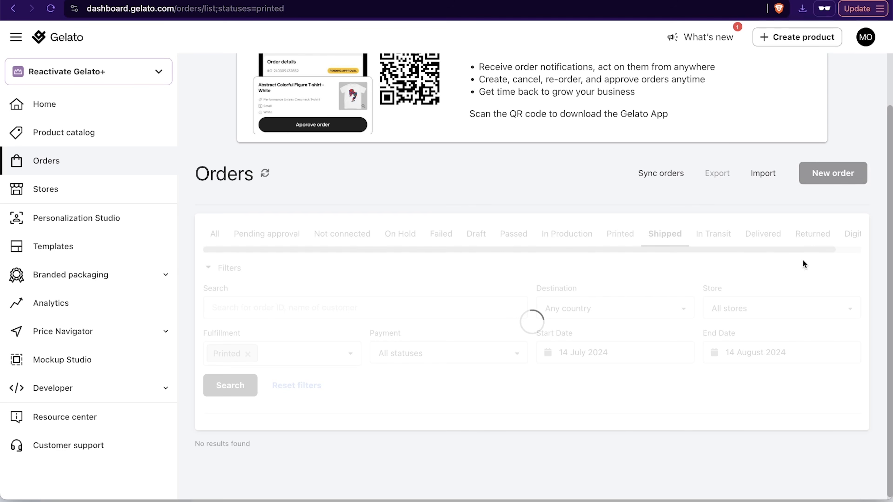
pyautogui.click(802, 232)
pyautogui.hscroll(3, 831, 243)
pyautogui.hscroll(-3, 809, 252)
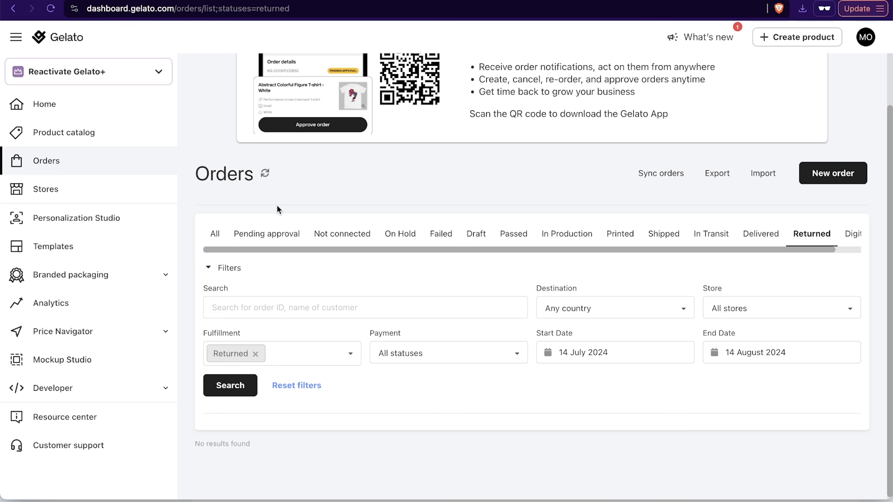
pyautogui.click(216, 234)
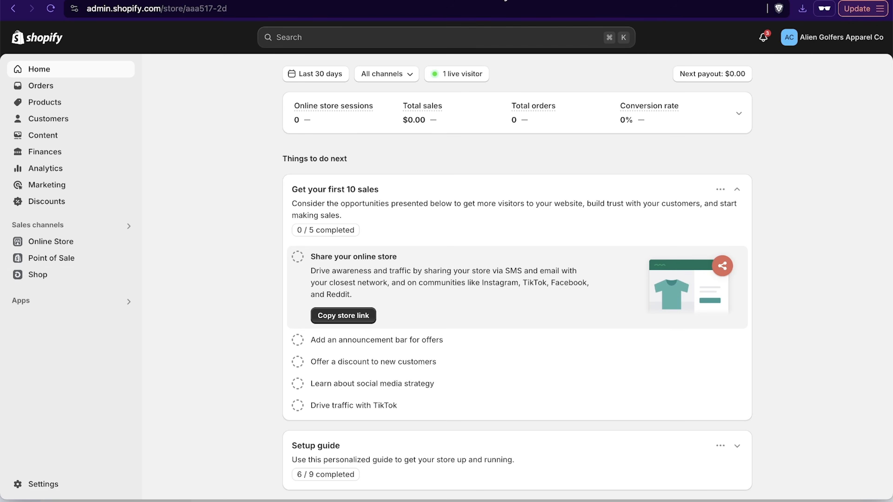
pyautogui.click(500, 1)
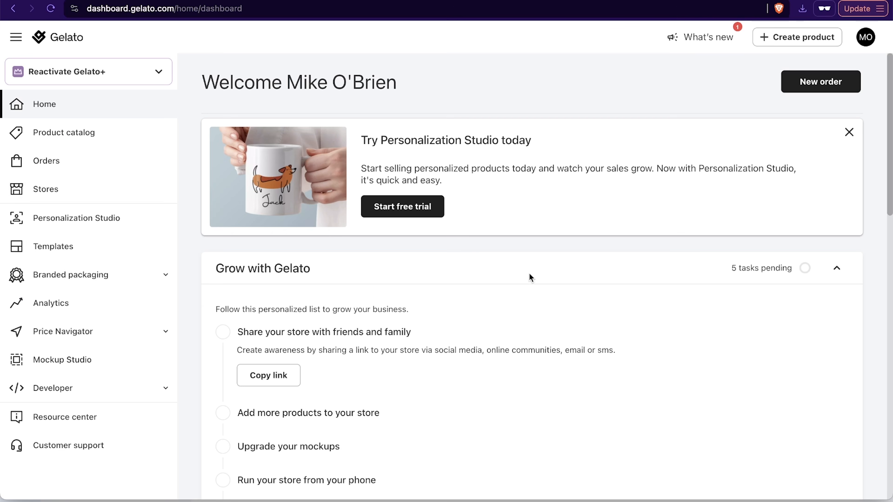
pyautogui.click(588, 0)
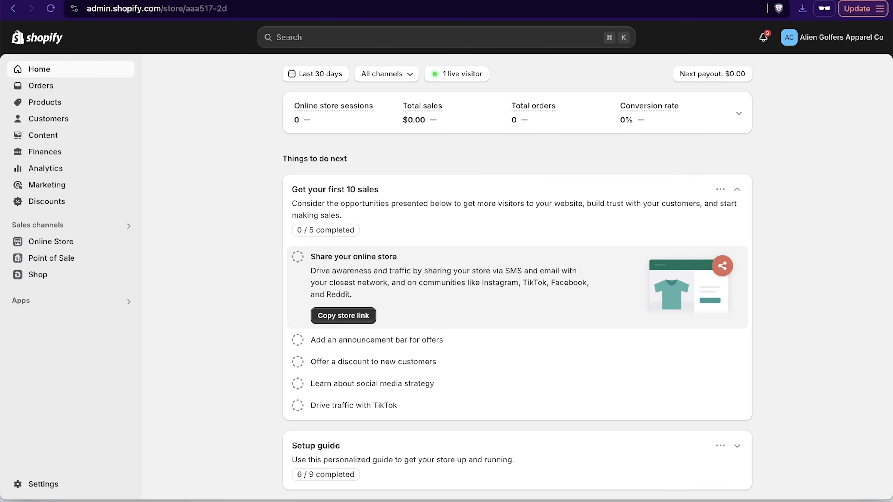
pyautogui.click(653, 1)
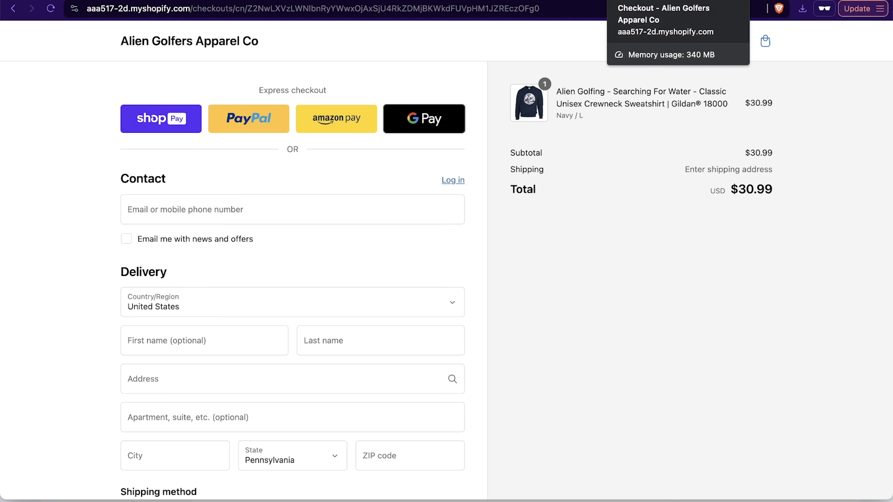
pyautogui.click(589, 0)
# - Switch to Gelato and show the Premium category of men's clothing in the product catalog
pyautogui.click(482, 1)
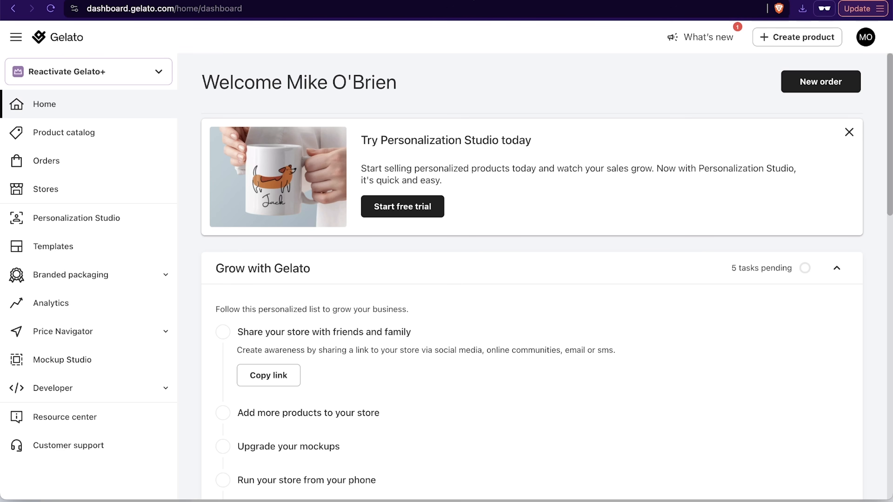
pyautogui.click(117, 128)
pyautogui.scroll(-3, 531, 281)
pyautogui.scroll(3, 531, 281)
pyautogui.click(254, 163)
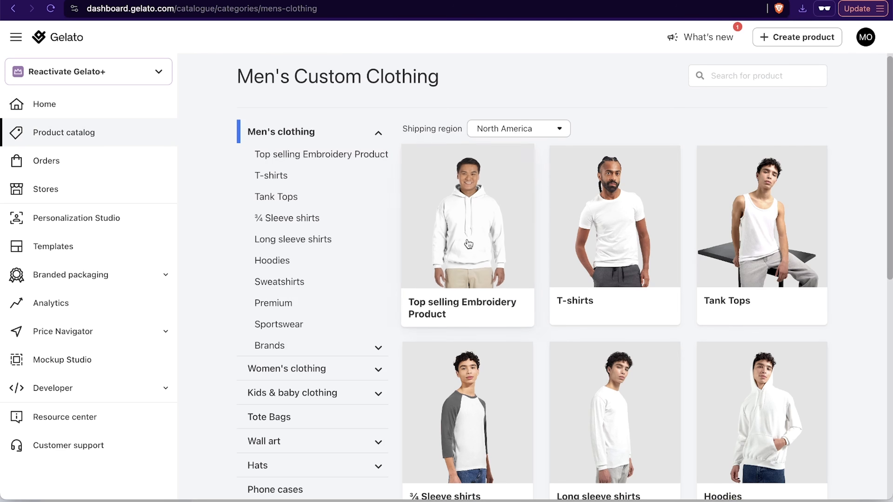
pyautogui.click(285, 303)
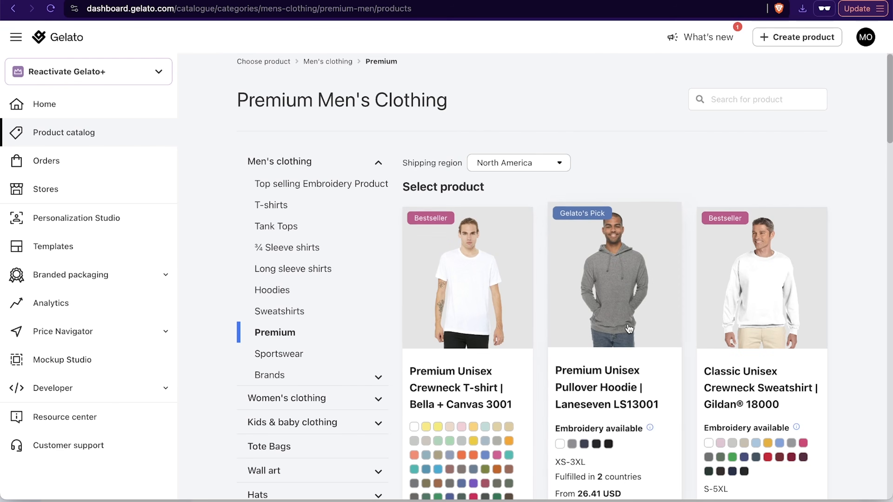
# - Open the product page of the Classic Unisex Crewneck Sweatshirt | Gildan® 18000
pyautogui.scroll(-10, 629, 329)
pyautogui.scroll(5, 629, 329)
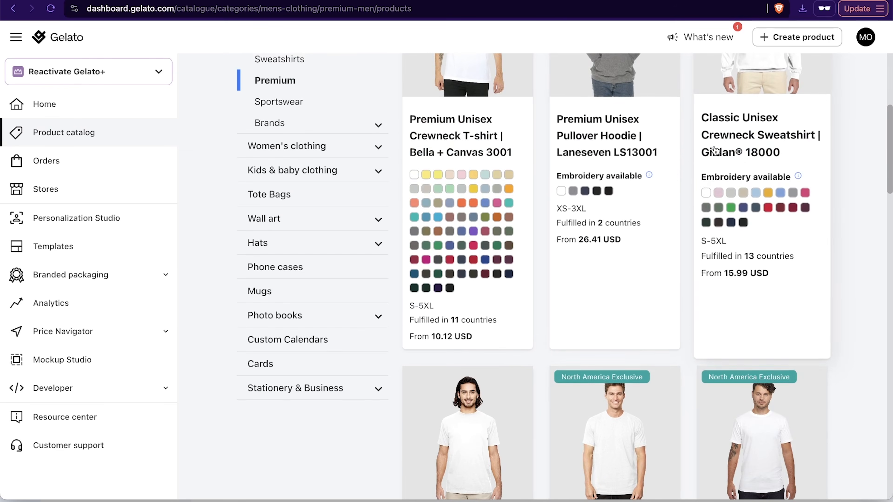
pyautogui.click(714, 146)
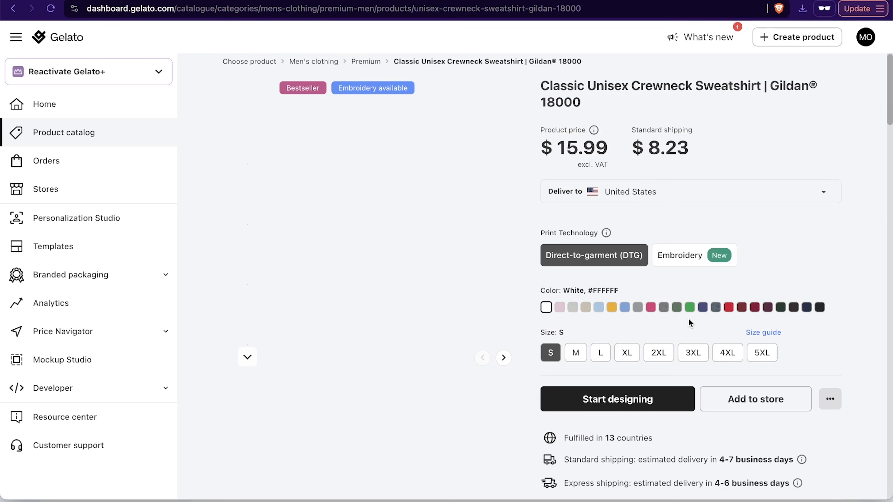
# - Choose Forest Green and size L for the sweatshirt and start designing it
pyautogui.click(793, 307)
pyautogui.click(780, 308)
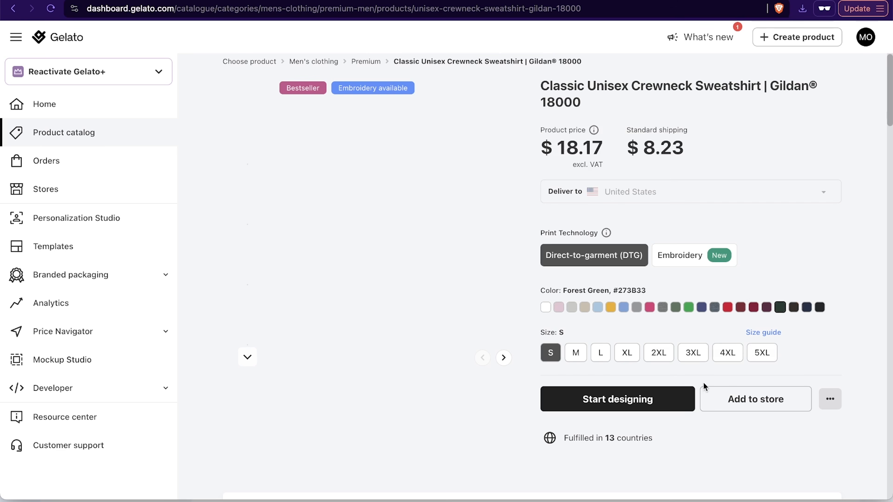
pyautogui.click(600, 353)
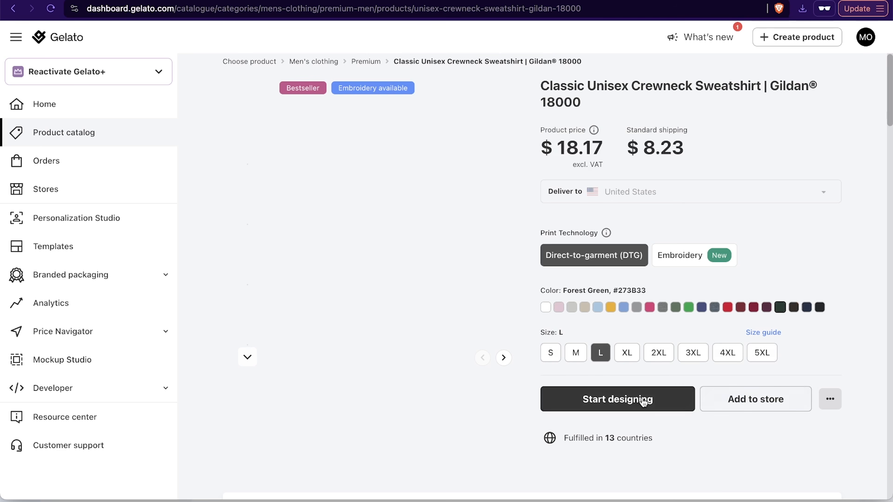
pyautogui.click(654, 400)
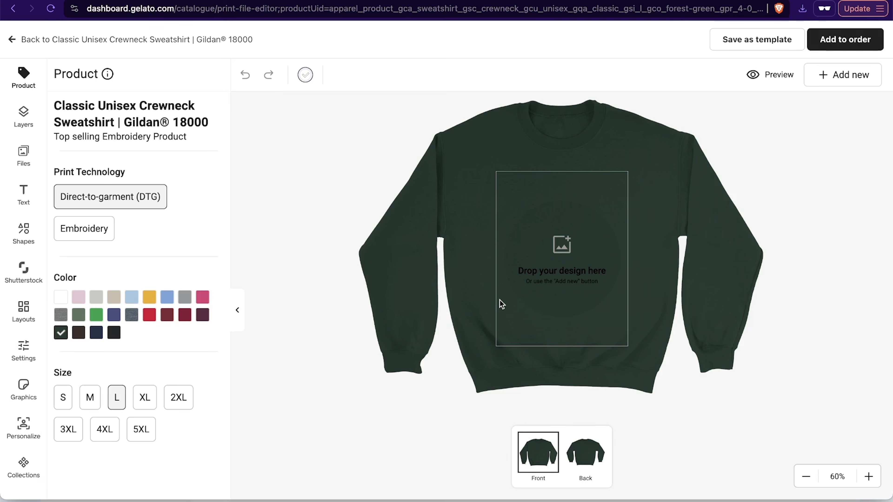
# - Place the uploaded alien golfer artwork on the sweatshirt's front and resize it to about 322 wide by 406 high
pyautogui.click(23, 155)
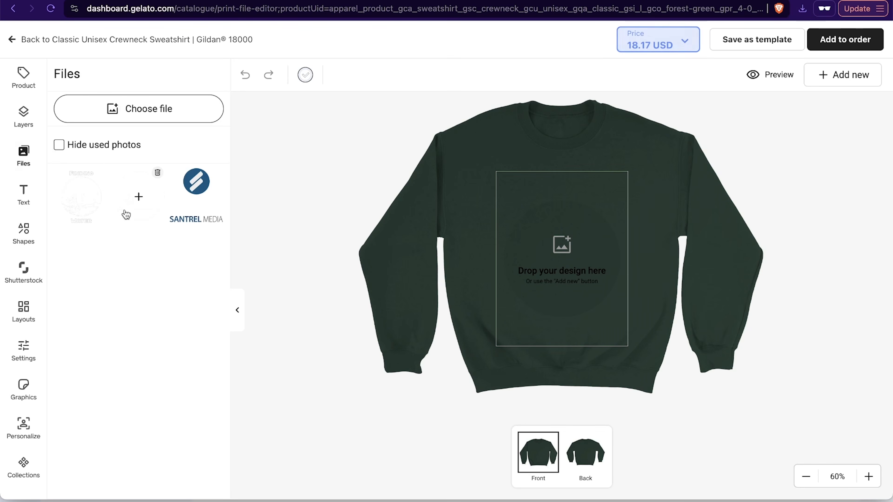
pyautogui.click(138, 197)
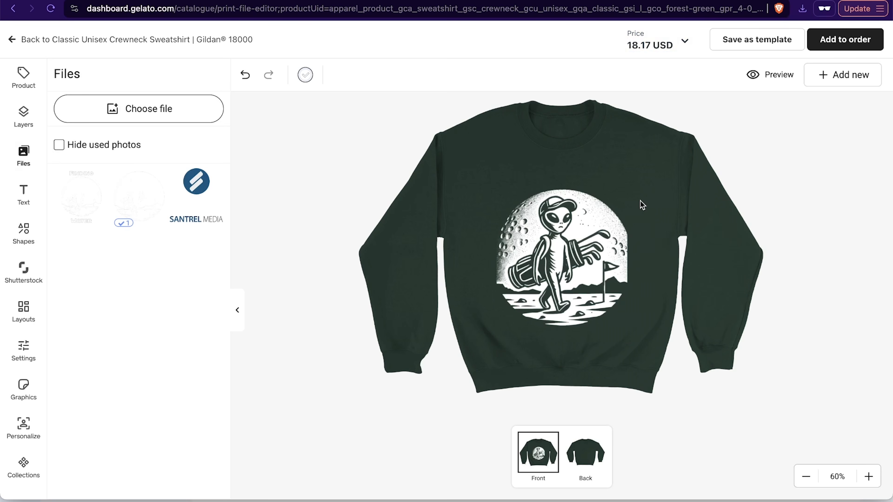
pyautogui.click(609, 255)
pyautogui.moveTo(635, 256); pyautogui.dragTo(630, 256)
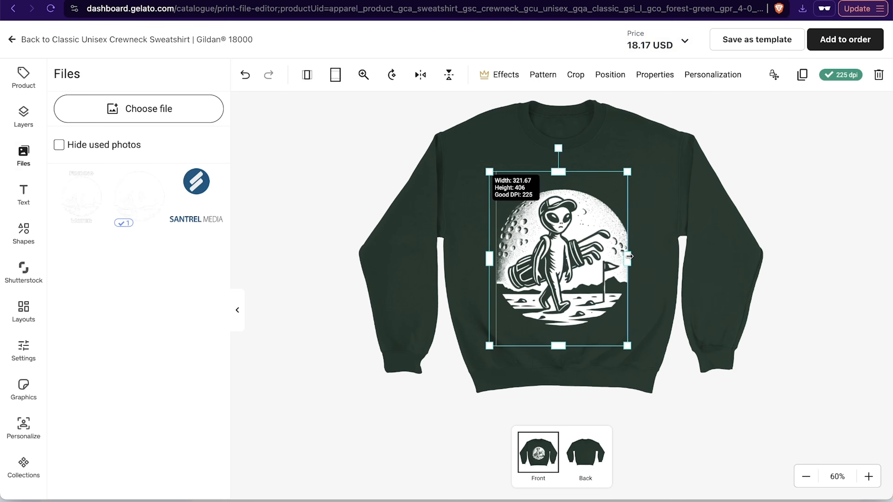
# - Add the designed sweatshirt to an order, continue to shipping and look through the shipping address form
pyautogui.click(857, 40)
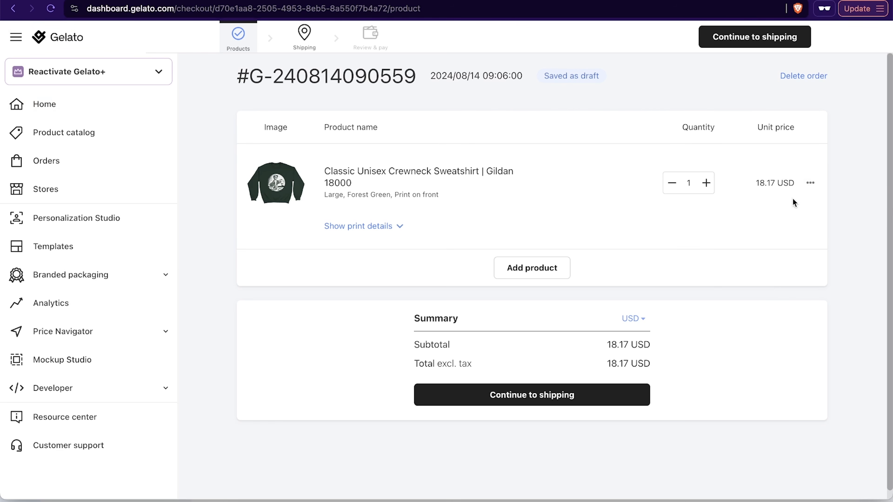
pyautogui.click(547, 395)
pyautogui.scroll(-3, 429, 283)
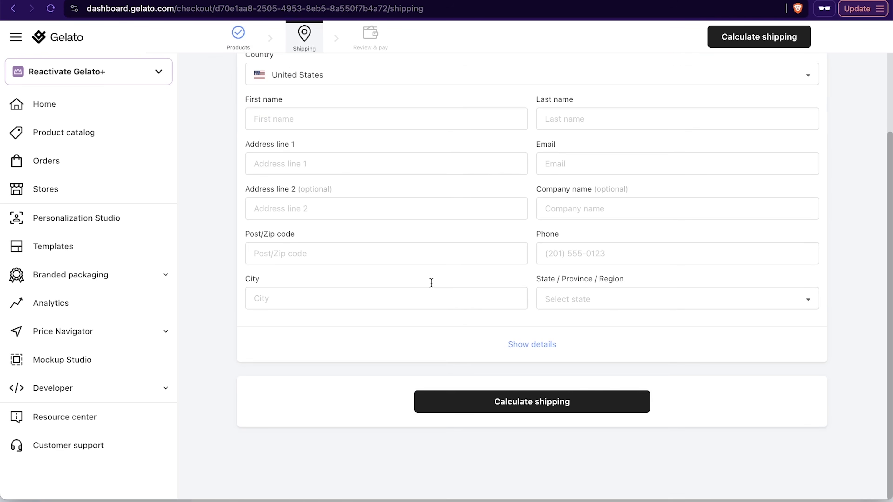
pyautogui.scroll(3, 634, 318)
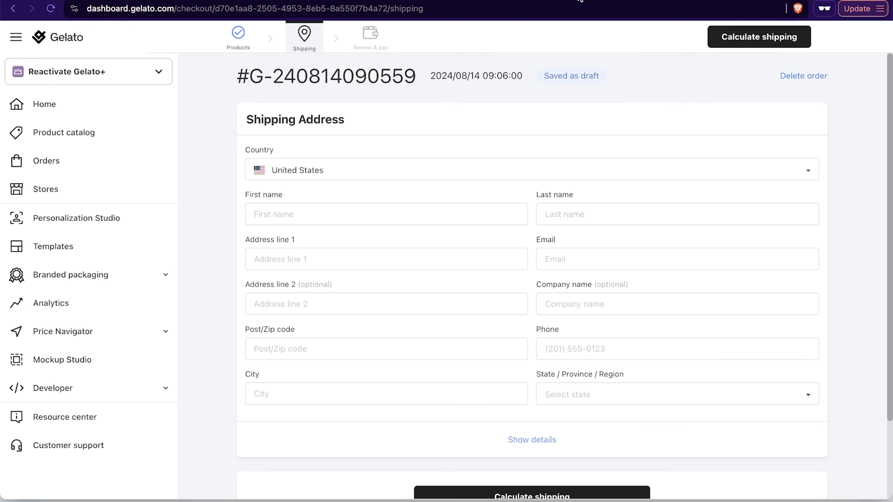
# - Switch to the Shopify admin home page to view the store overview and return to the Gelato order
pyautogui.click(580, 1)
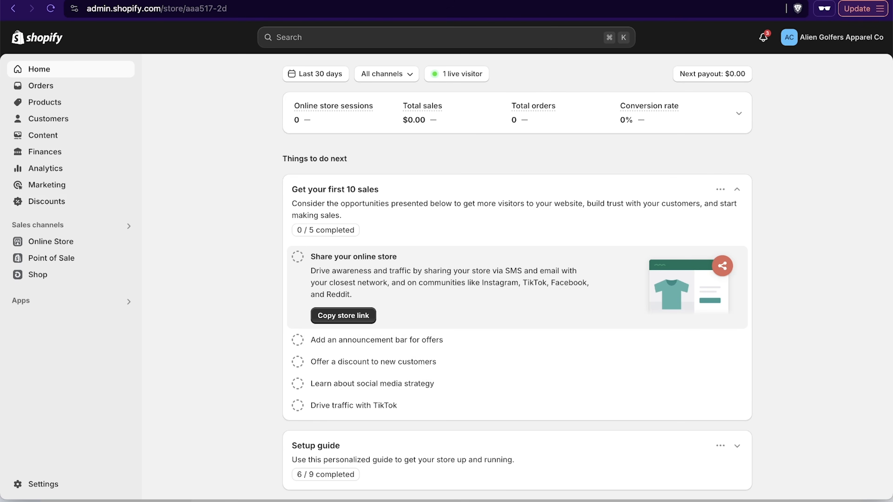
pyautogui.click(457, 1)
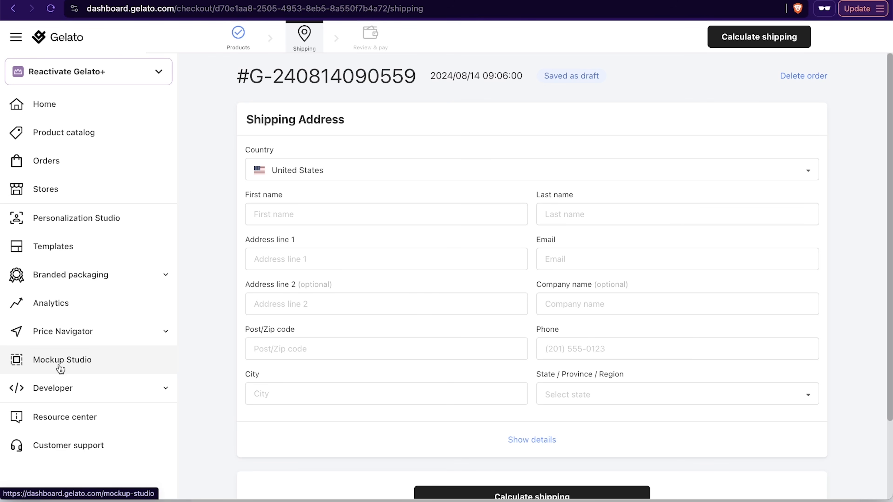
# - Leave the draft order for the Gelato home page and open the account's subscription management
pyautogui.click(58, 45)
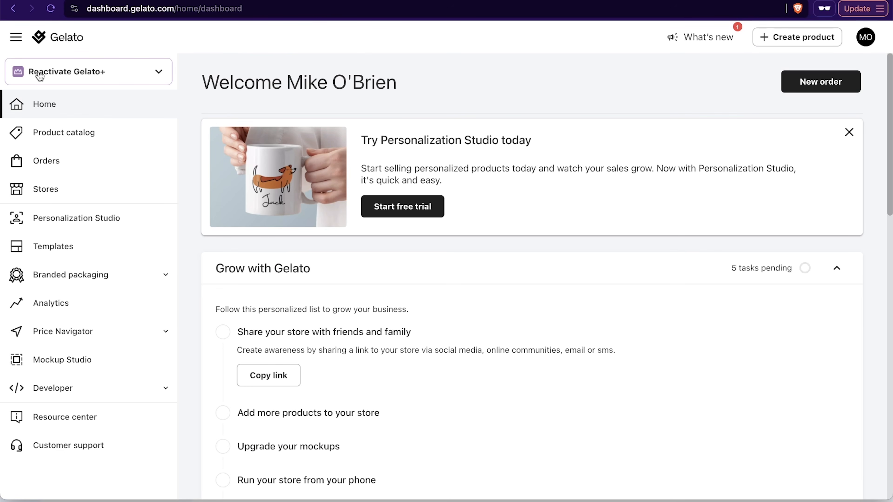
pyautogui.click(122, 78)
pyautogui.click(866, 41)
pyautogui.click(752, 173)
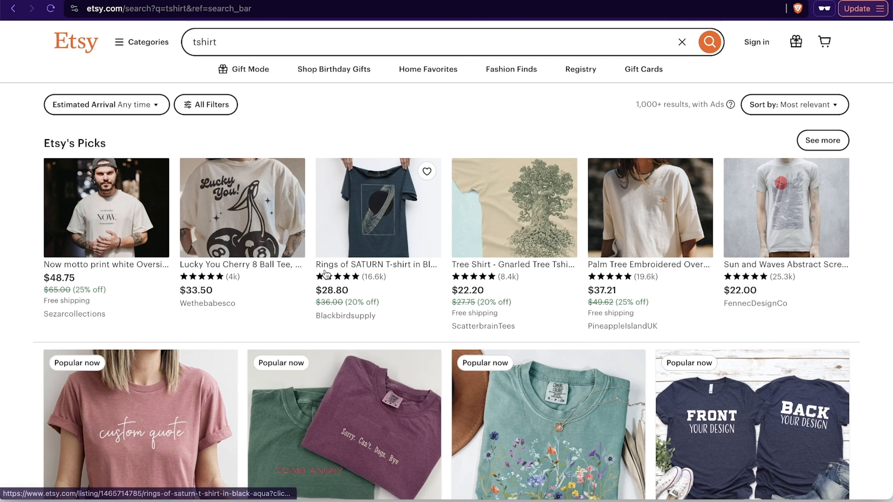
# - Switch to Etsy and browse the custom T-shirt listings in the tshirt search results
pyautogui.scroll(-6, 166, 243)
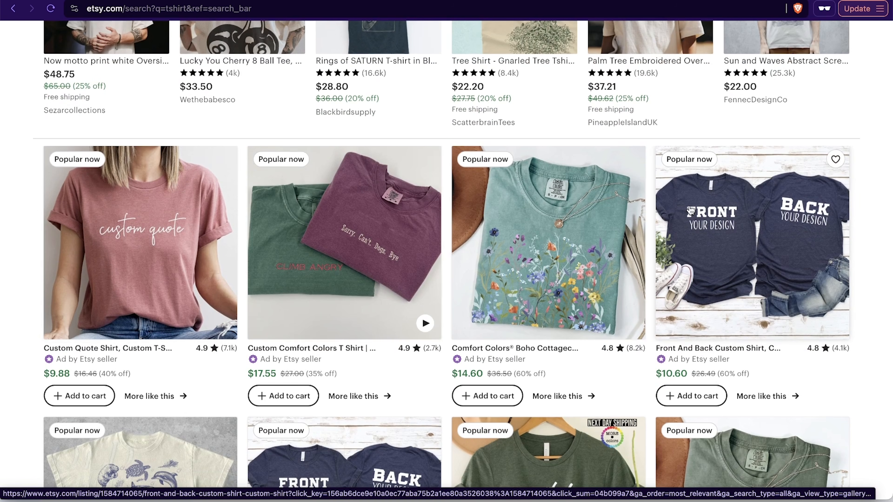
pyautogui.scroll(-1, 772, 219)
pyautogui.scroll(-4, 772, 219)
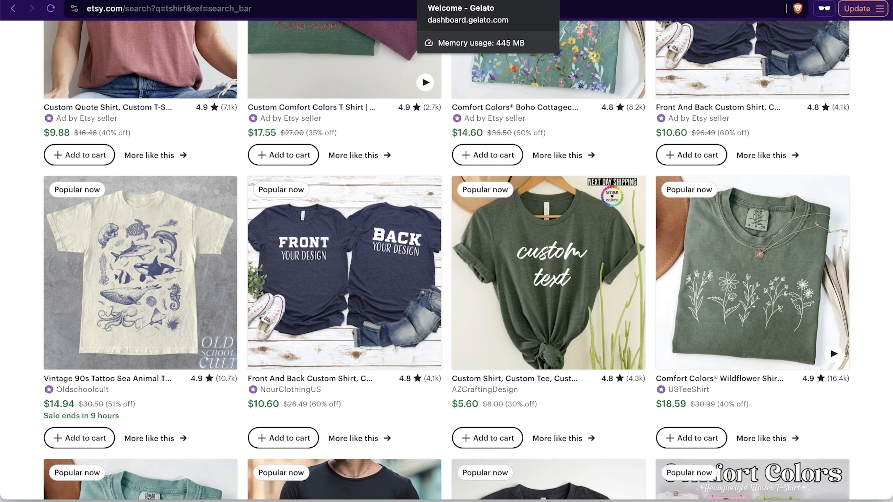
# - Return to Gelato and examine the Personalization Studio page, including its Shopify and Etsy features and FAQ
pyautogui.click(448, 1)
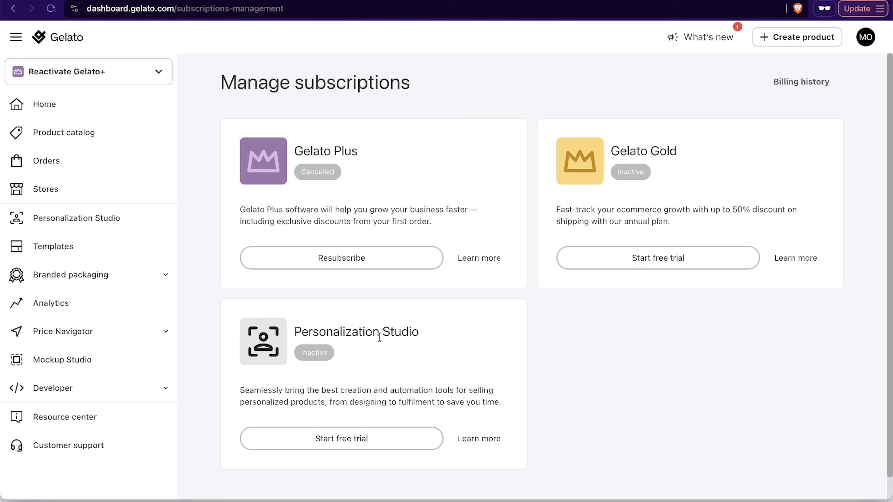
pyautogui.click(88, 219)
pyautogui.scroll(-3, 480, 249)
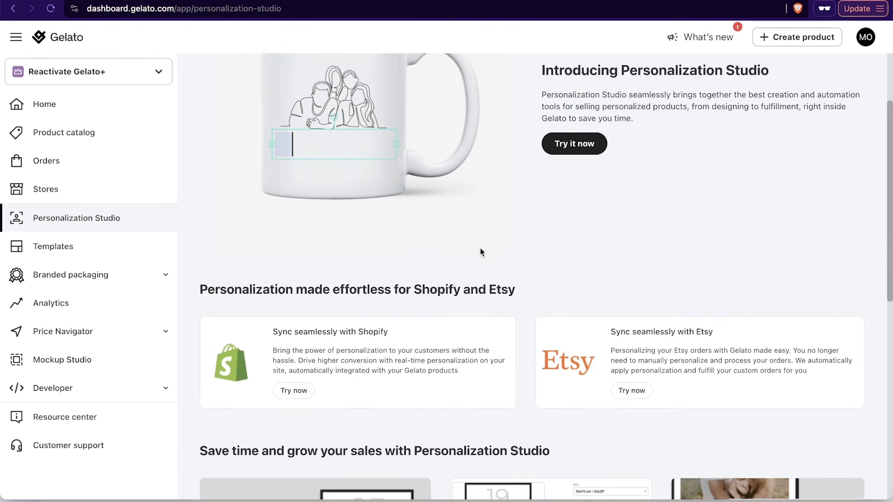
pyautogui.scroll(3, 481, 251)
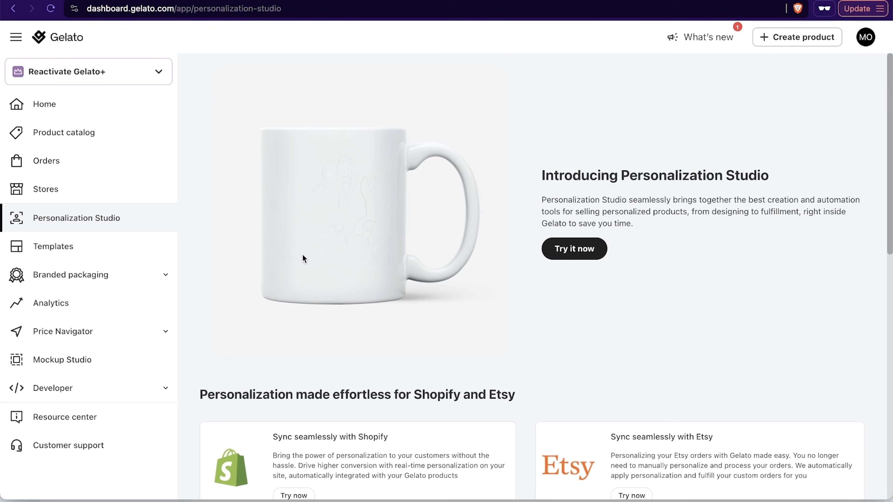
pyautogui.scroll(-10, 490, 293)
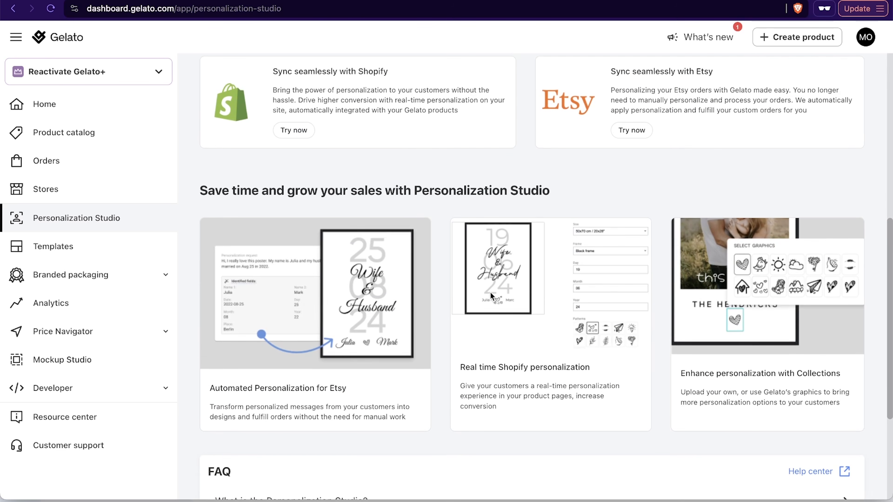
pyautogui.scroll(-1, 451, 307)
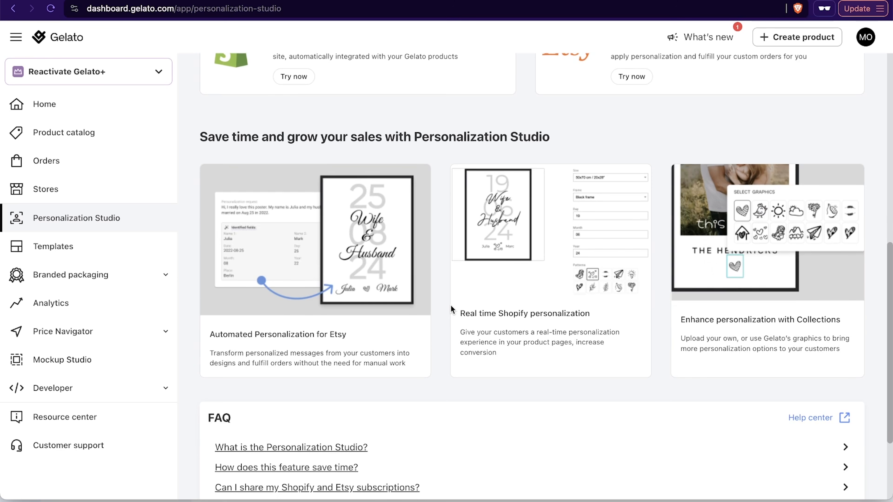
pyautogui.scroll(-1, 451, 306)
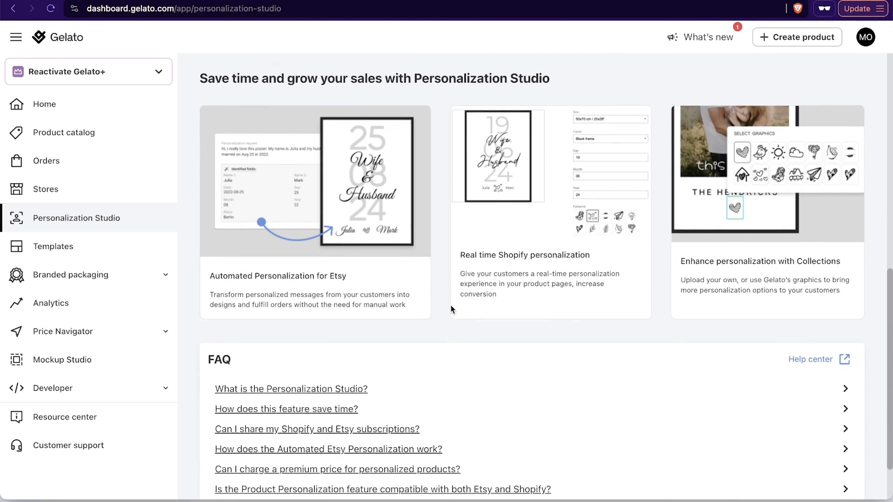
pyautogui.scroll(2, 451, 306)
pyautogui.scroll(10, 451, 308)
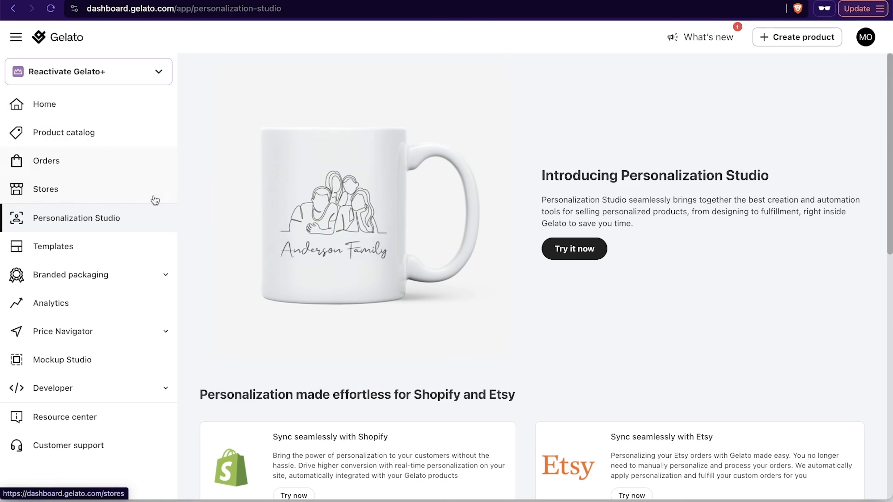
# - Show the Gelato product catalog, return to subscription management and open the details of the Gelato Plus plan
pyautogui.click(70, 132)
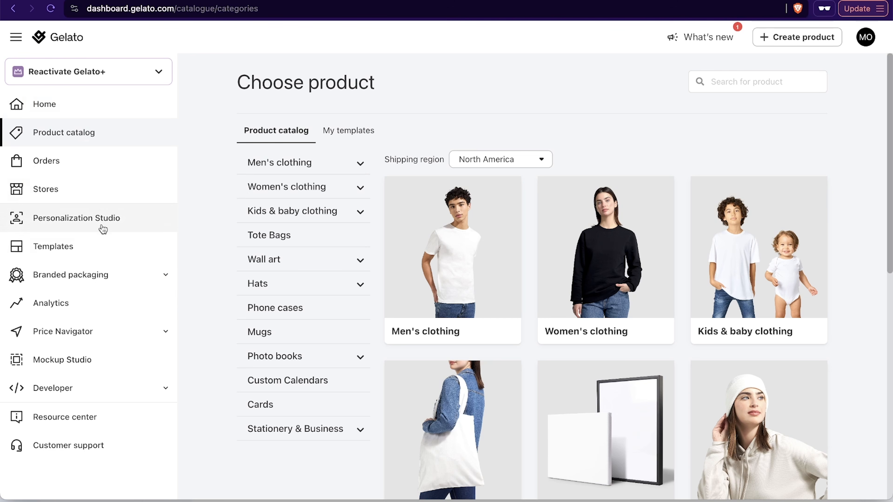
pyautogui.click(858, 37)
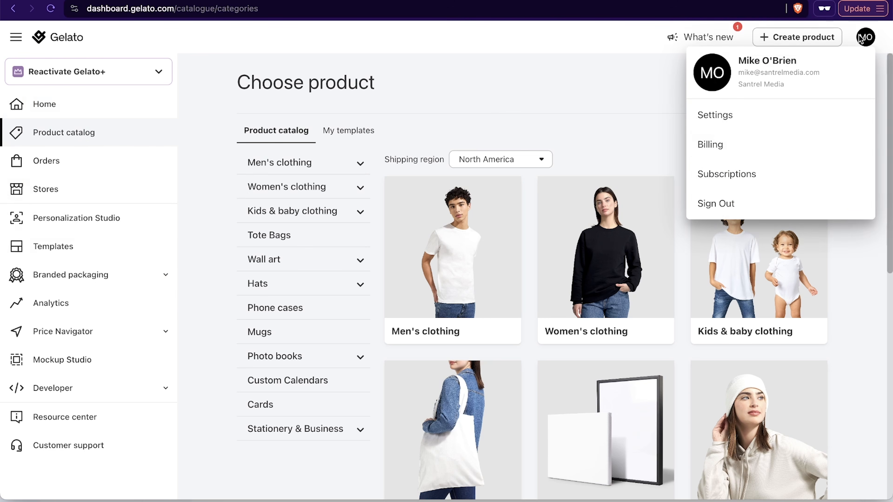
pyautogui.click(790, 170)
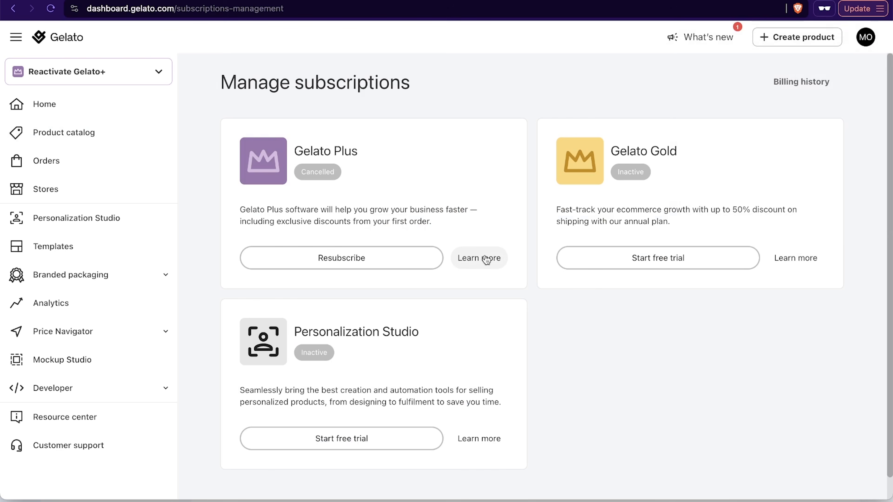
pyautogui.click(470, 260)
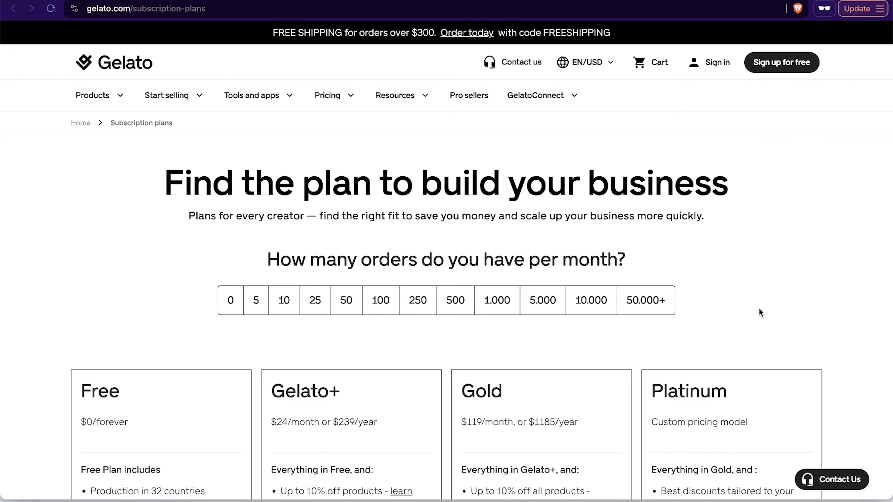
# - Compare the Gelato subscription plans, highlighting Gelato+'s branded packaging and expansion tools and Gold's packaging discount and smart shipping pricing
pyautogui.scroll(-7, 759, 307)
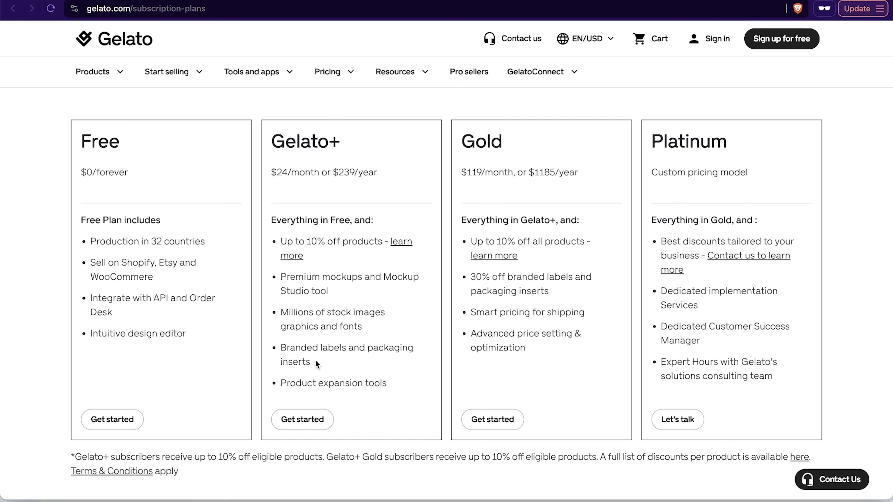
pyautogui.moveTo(281, 345); pyautogui.dragTo(334, 365)
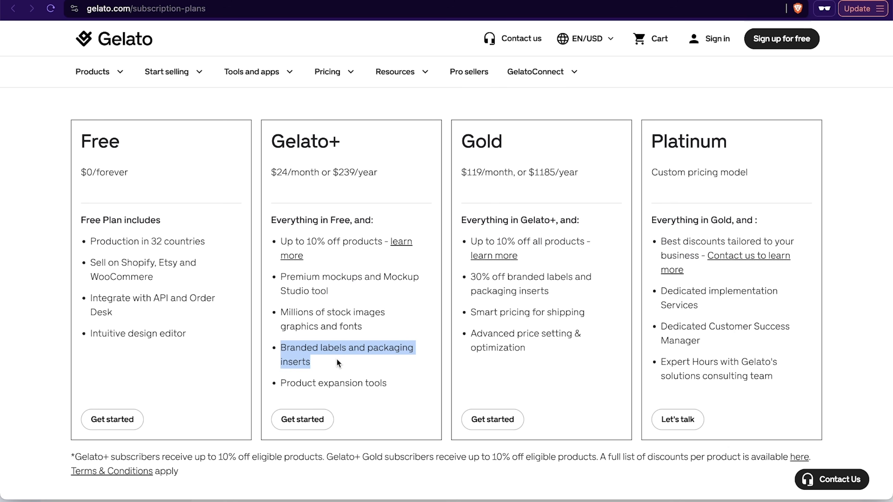
pyautogui.moveTo(286, 383); pyautogui.dragTo(389, 384)
pyautogui.click(389, 385)
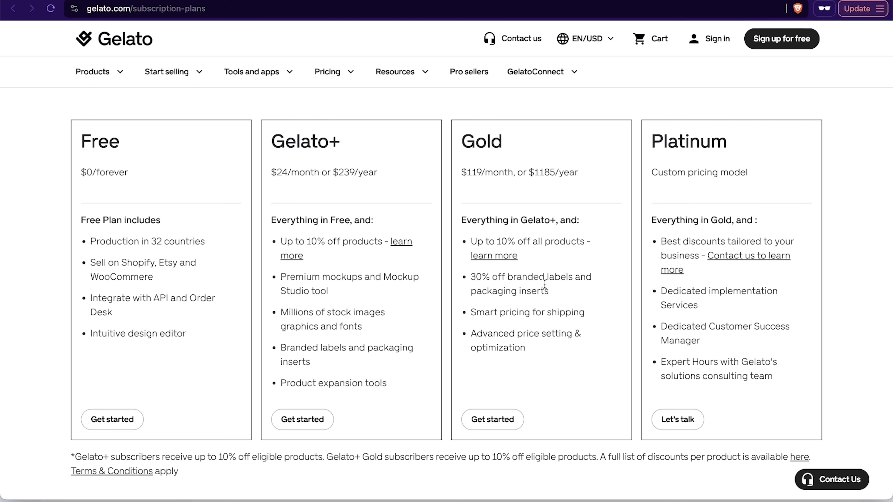
pyautogui.moveTo(567, 293); pyautogui.dragTo(459, 280)
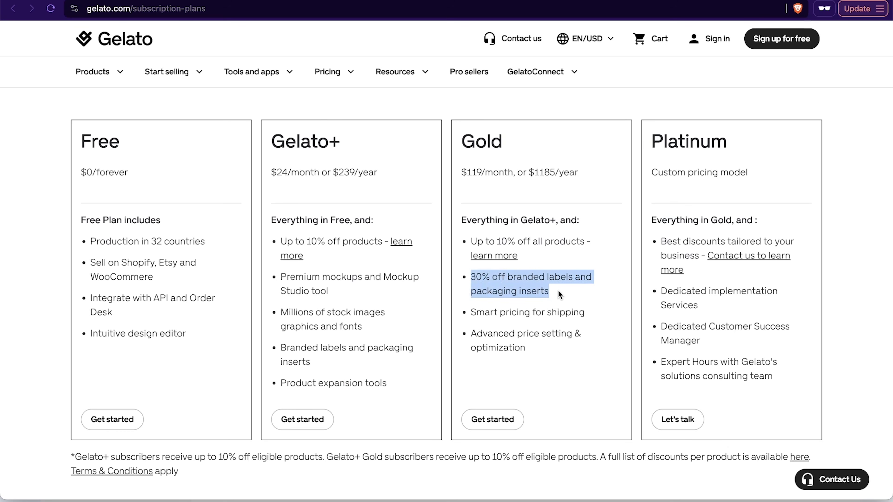
pyautogui.moveTo(588, 312); pyautogui.dragTo(481, 311)
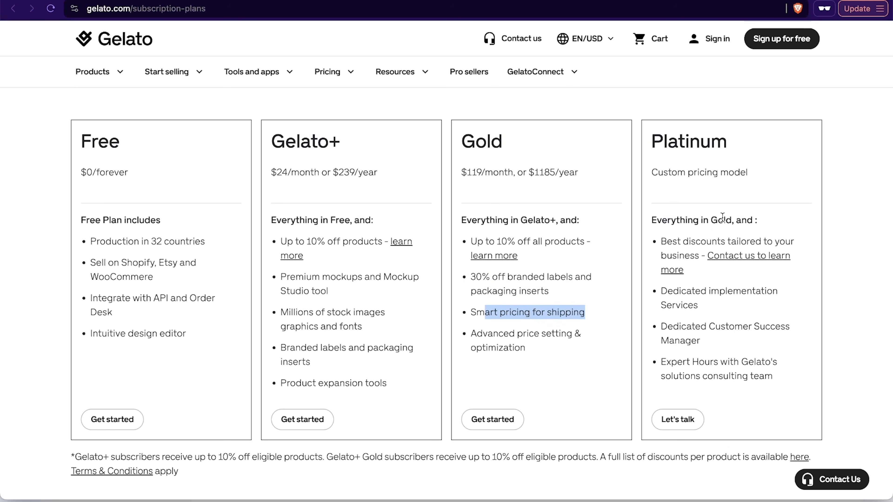
# - Get started with the Gelato+ plan and activate its 30-day free trial with yearly billing
pyautogui.click(291, 421)
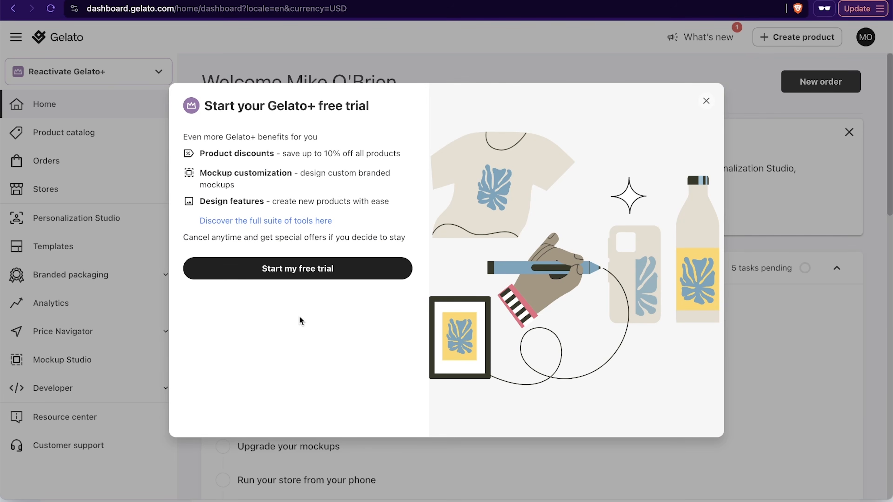
pyautogui.click(289, 268)
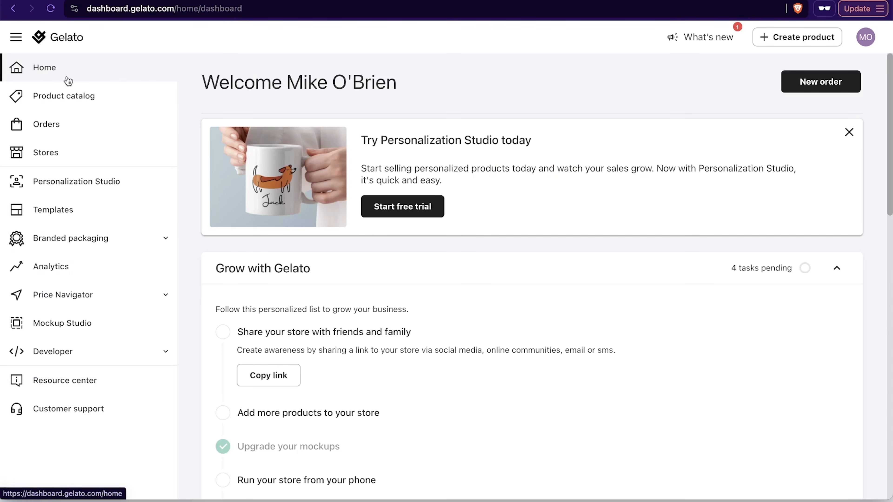
# - Open the branded packaging configuration, highlight the packaging insert's price and examine the Packaging Insert product page
pyautogui.click(112, 243)
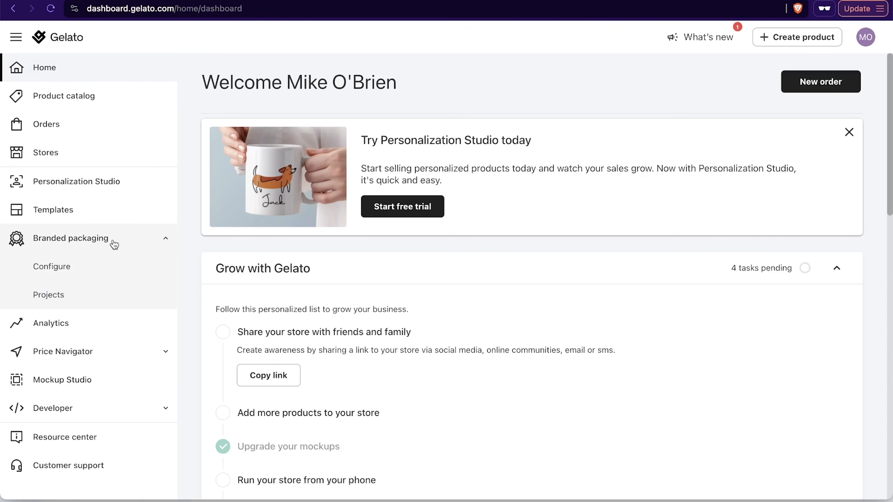
pyautogui.click(62, 266)
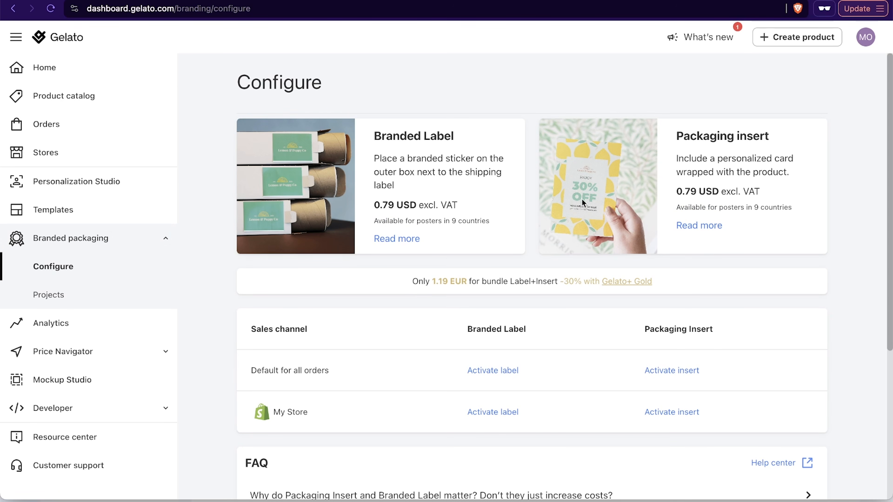
pyautogui.moveTo(671, 194); pyautogui.dragTo(750, 192)
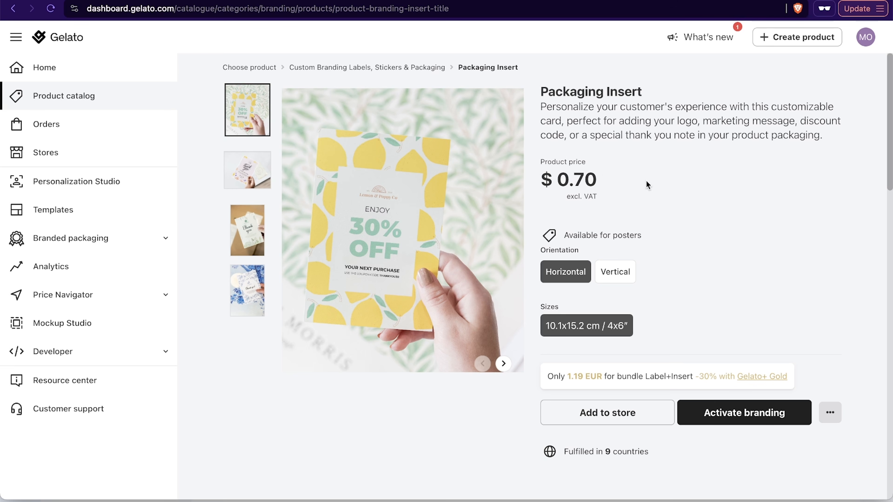
pyautogui.scroll(-7, 756, 244)
pyautogui.scroll(7, 755, 245)
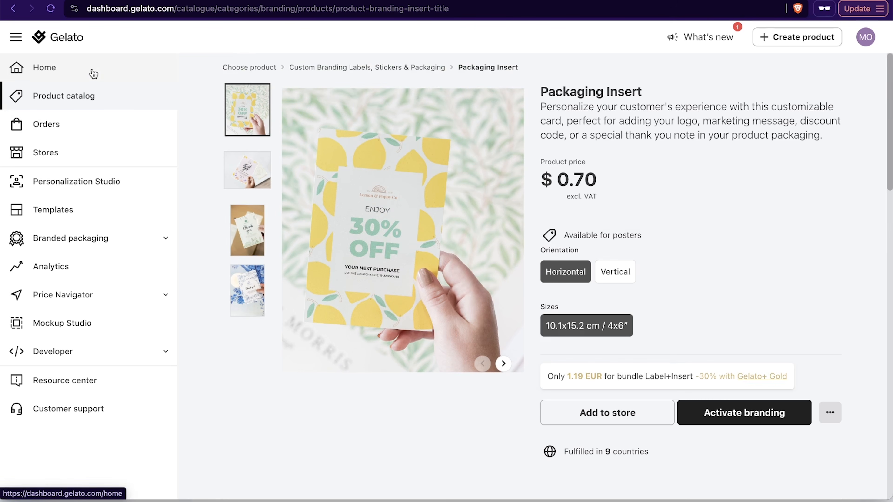
# - Open the stores in Gelato, then switch to Shopify and list the installed and recommended sales channels
pyautogui.click(113, 153)
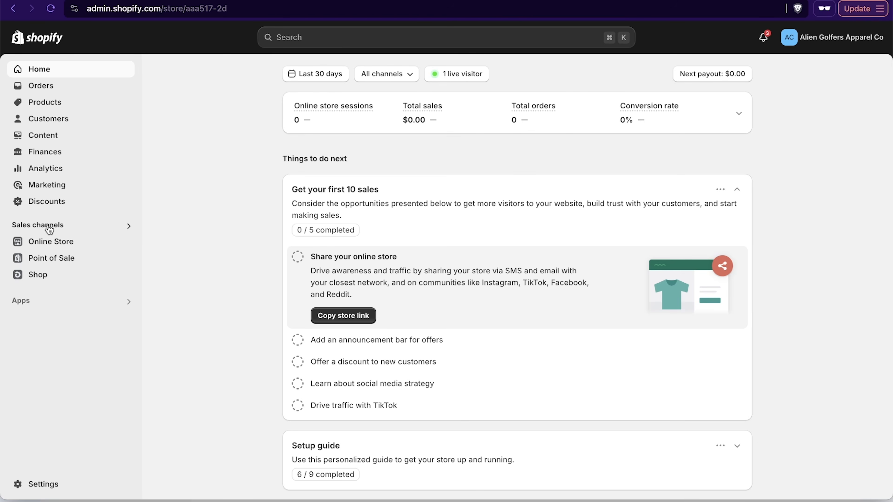
pyautogui.click(61, 226)
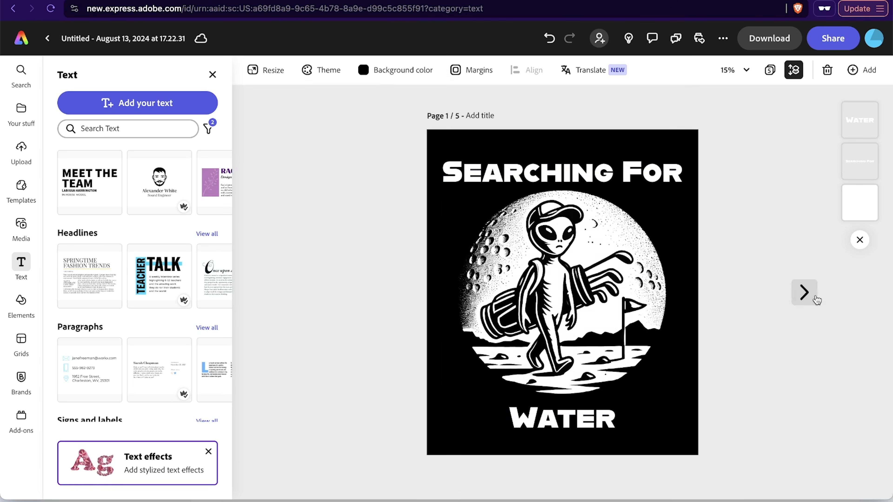
# - Switch to Adobe Express and page through the golf designs to page 5, then back to page 1
pyautogui.click(807, 293)
pyautogui.click(808, 296)
pyautogui.click(805, 306)
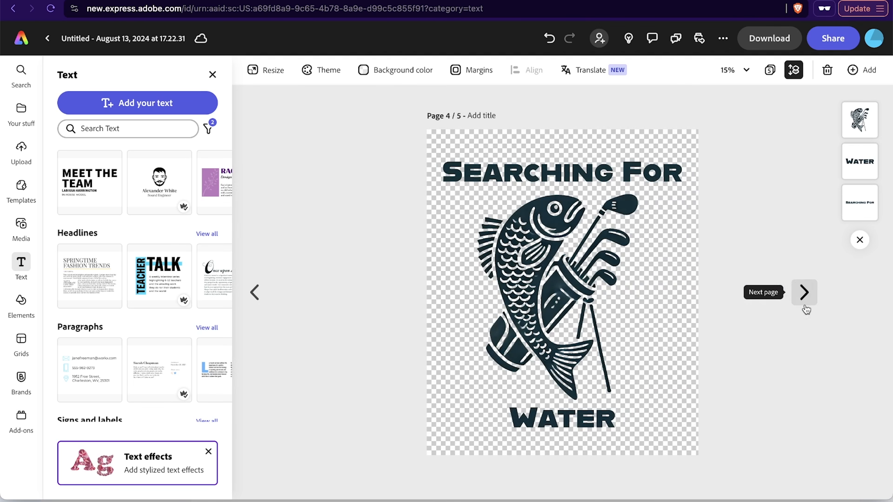
pyautogui.click(805, 294)
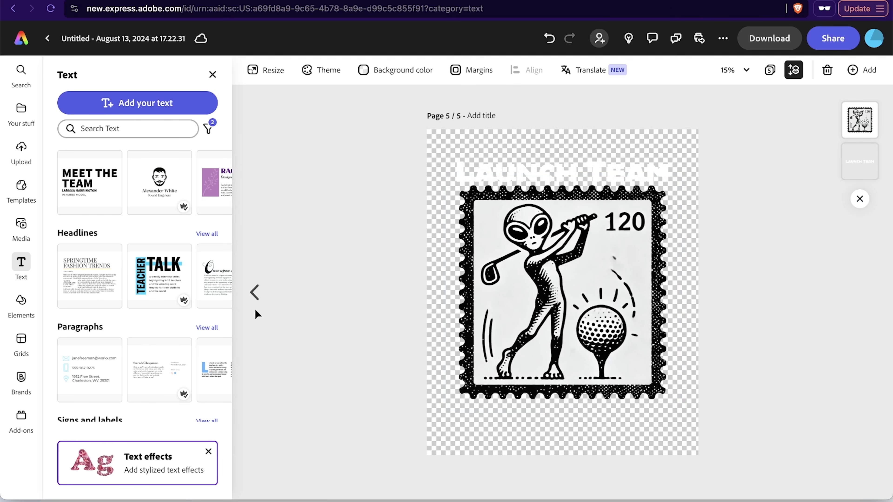
pyautogui.click(254, 295)
pyautogui.click(251, 297)
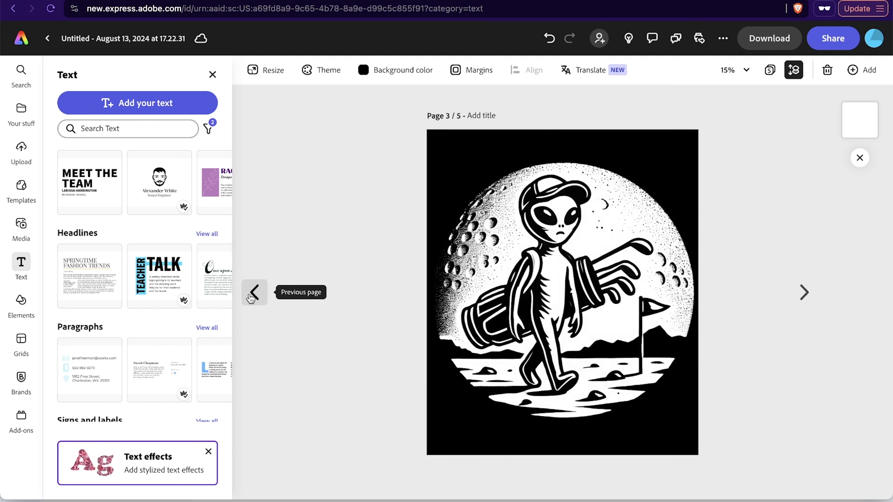
pyautogui.click(253, 296)
pyautogui.click(254, 295)
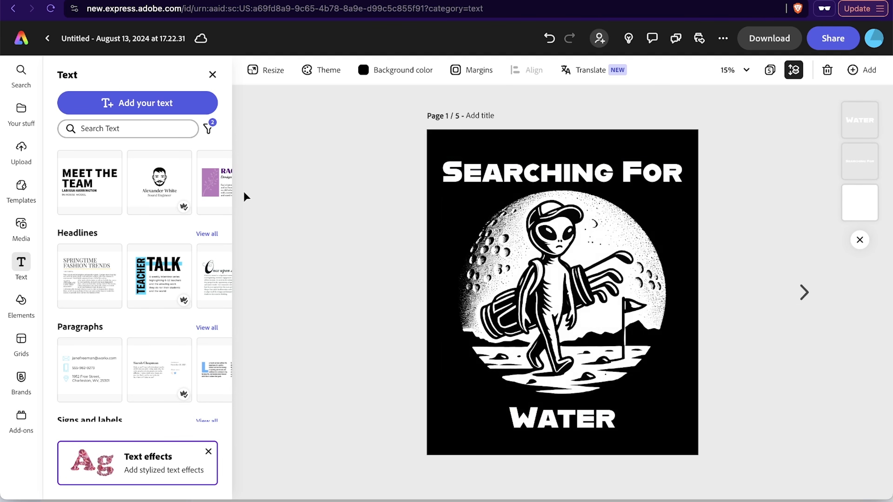